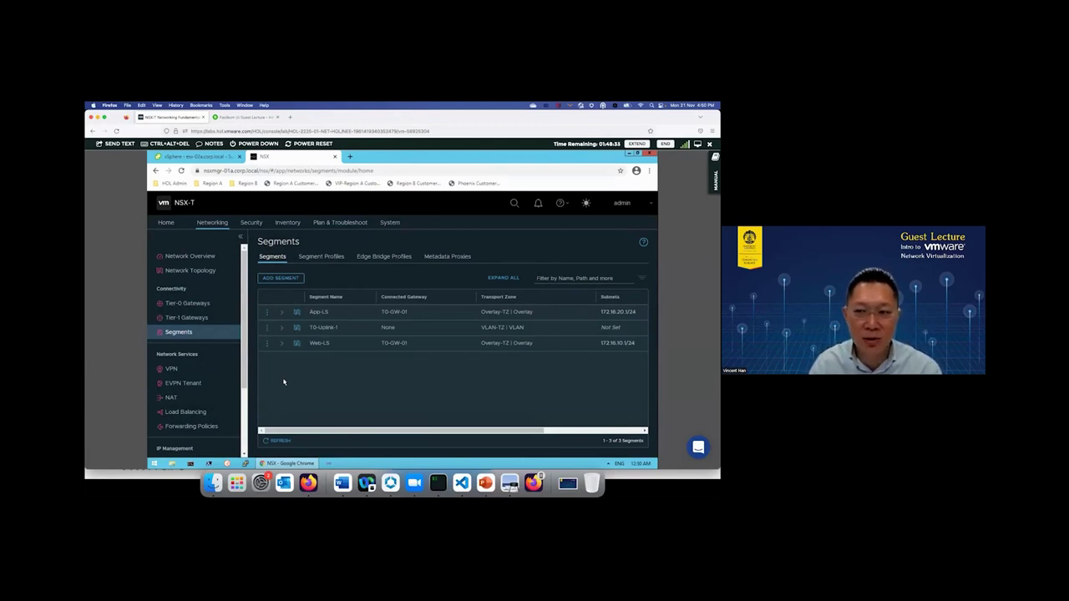
left_click(282, 279)
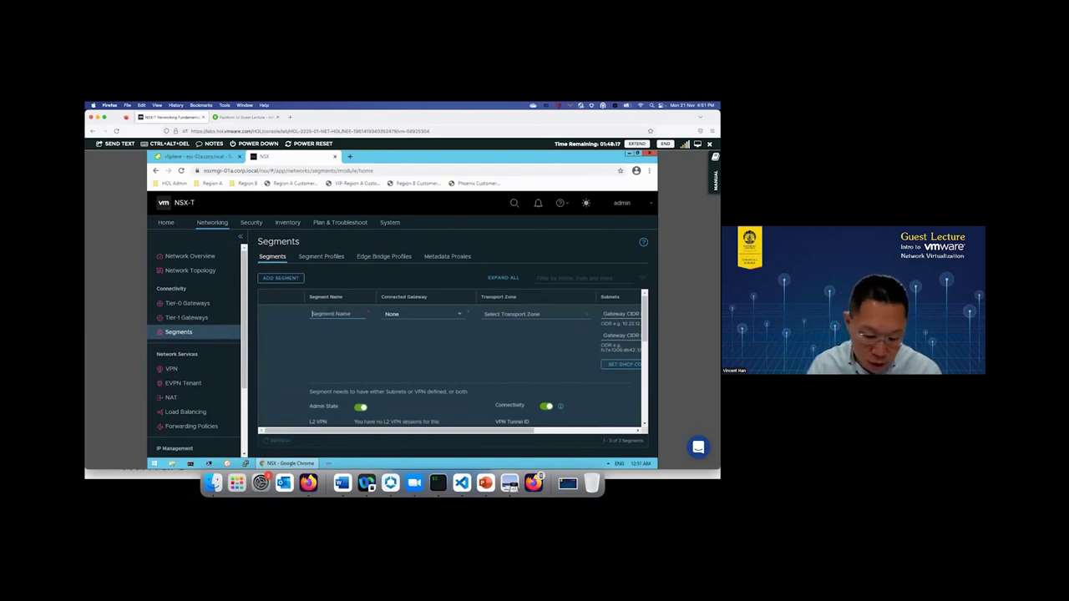
type("web")
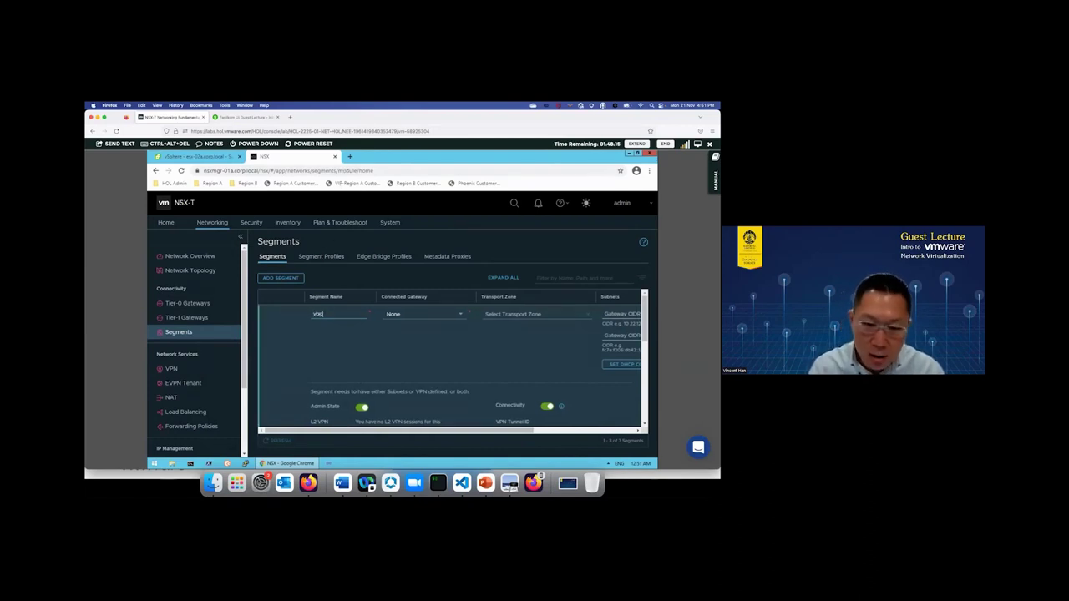
left_click(463, 314)
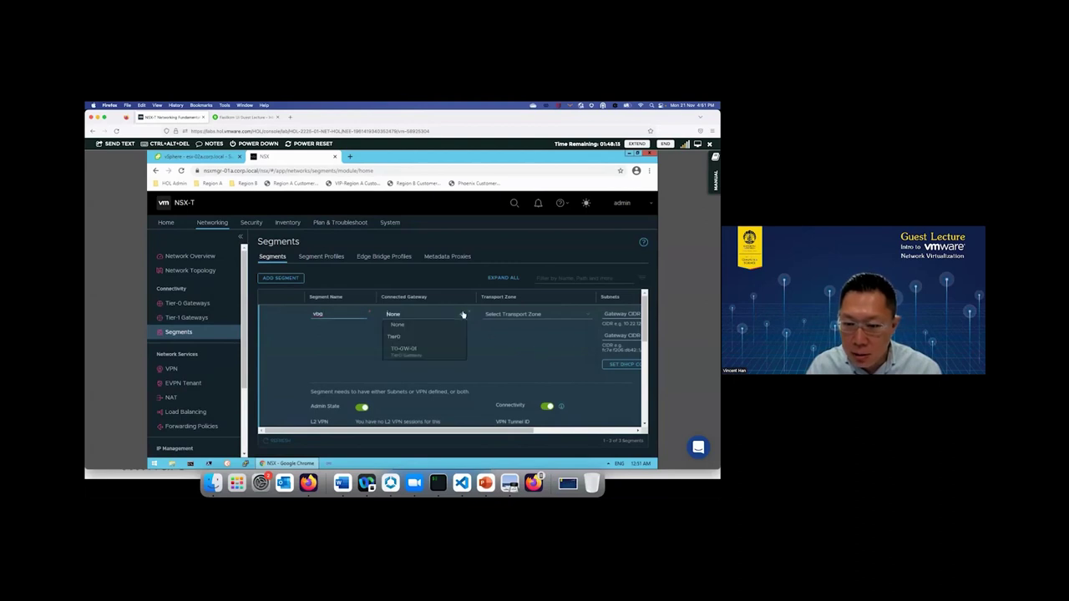
left_click(415, 349)
left_click(513, 314)
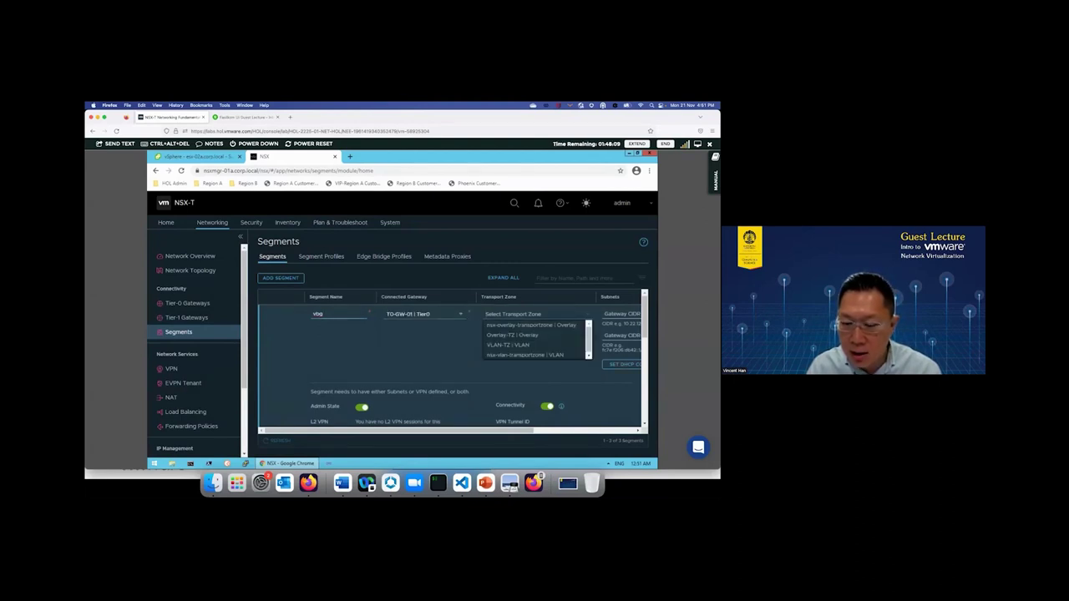
left_click(502, 337)
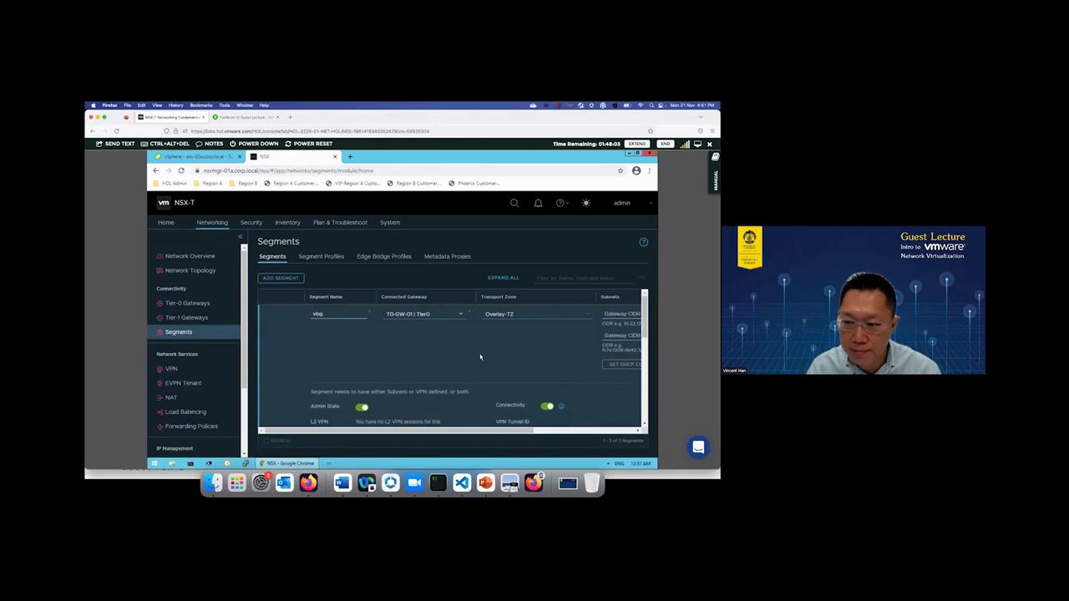
scroll(480, 357, "down", 1)
scroll(469, 361, "down", 4)
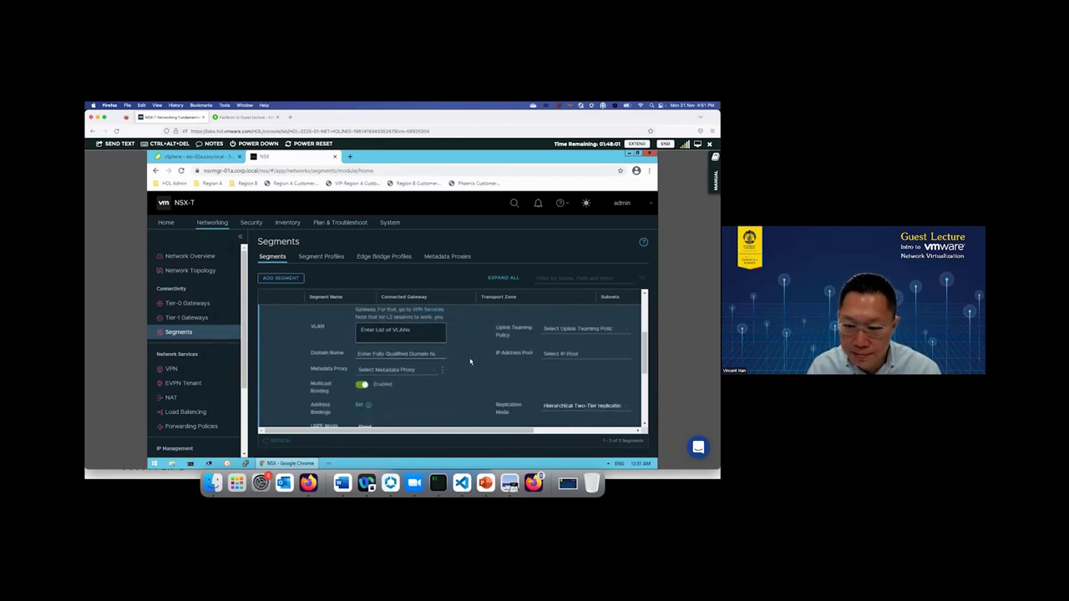
scroll(481, 379, "down", 2)
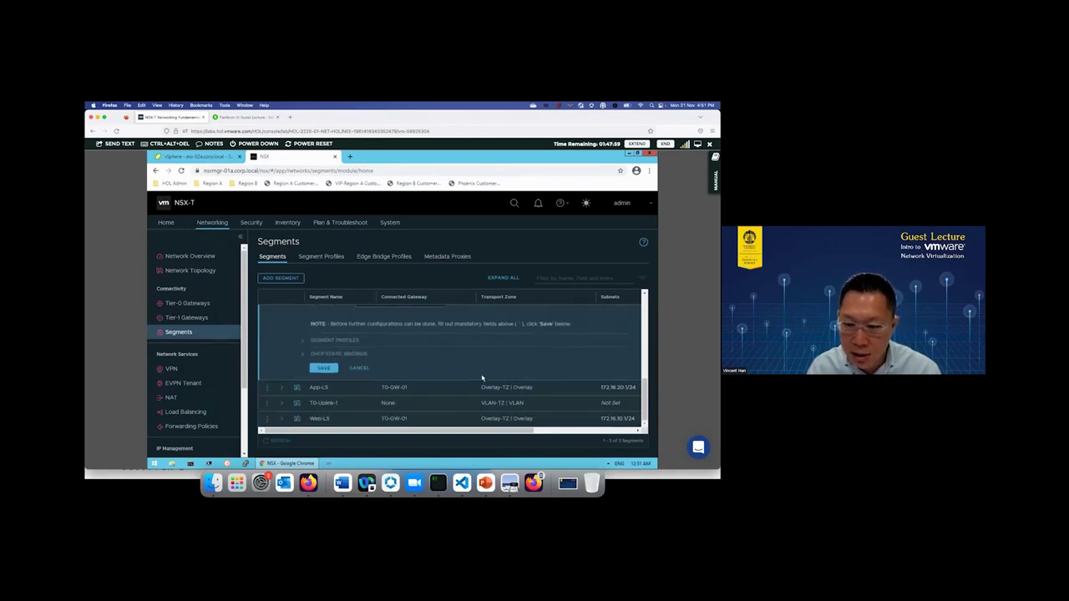
left_click(333, 368)
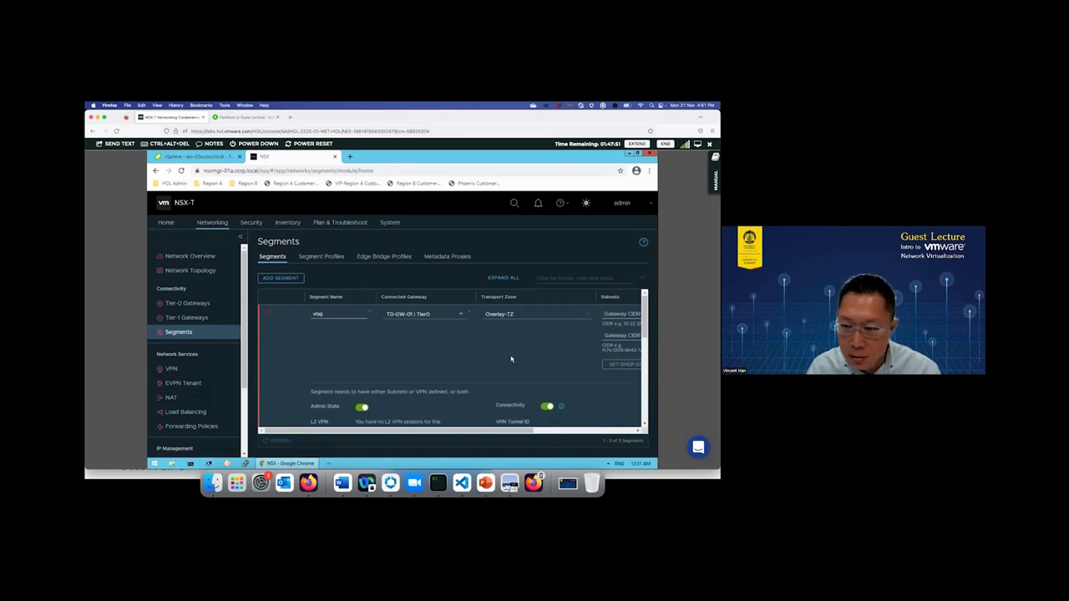
scroll(472, 367, "right", 5)
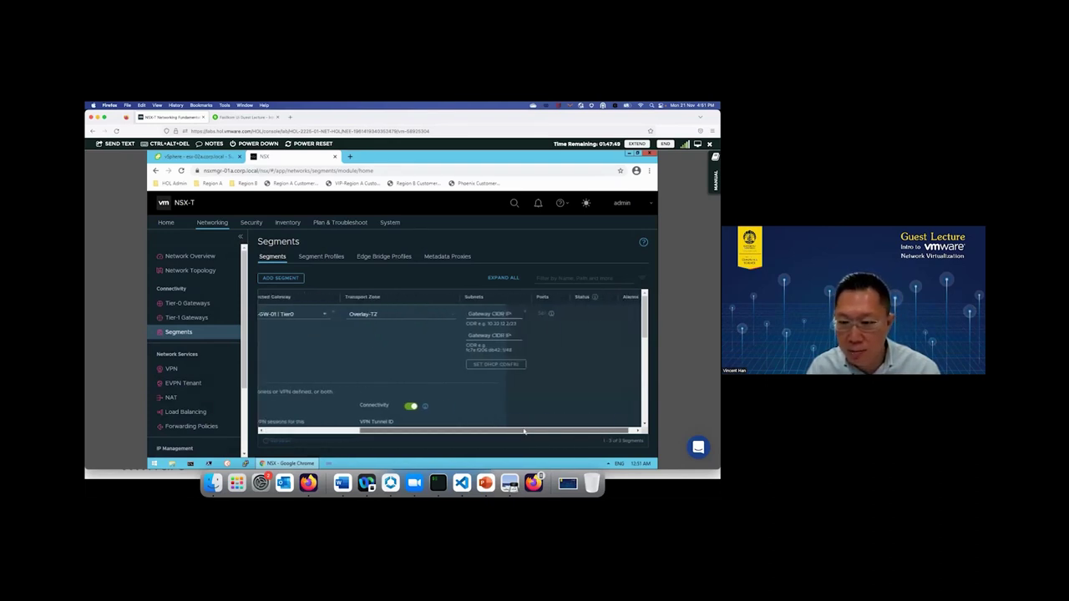
left_click(476, 314)
type("1")
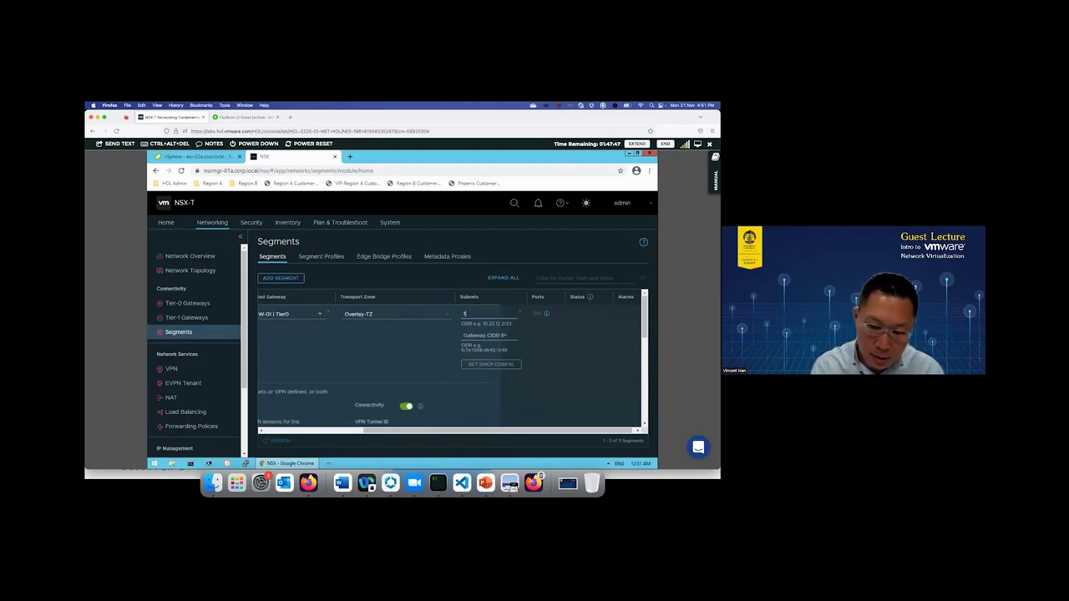
type("72.16.")
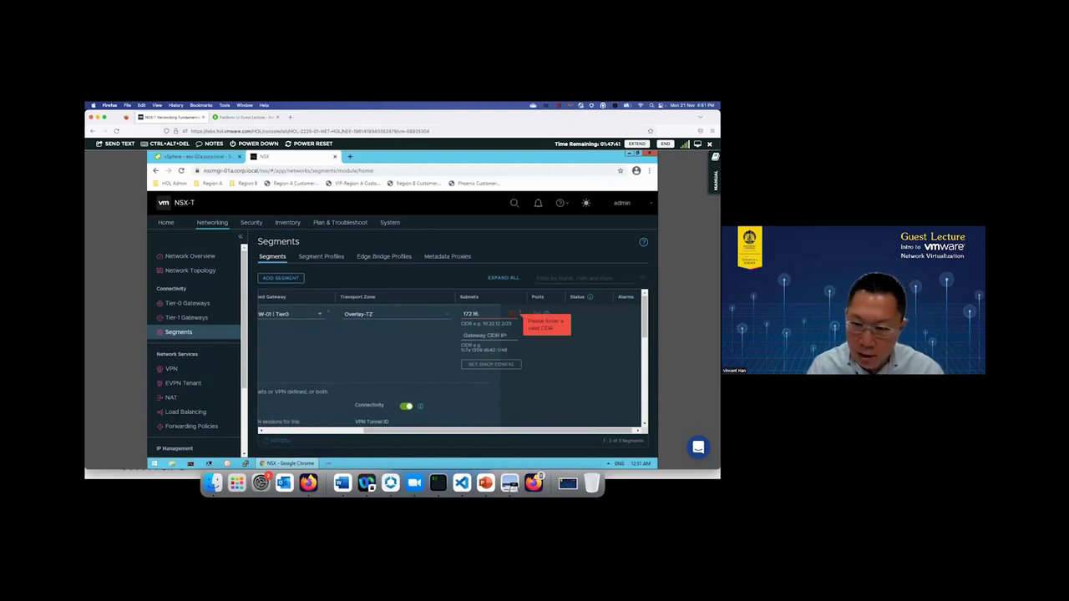
scroll(532, 408, "down", 1)
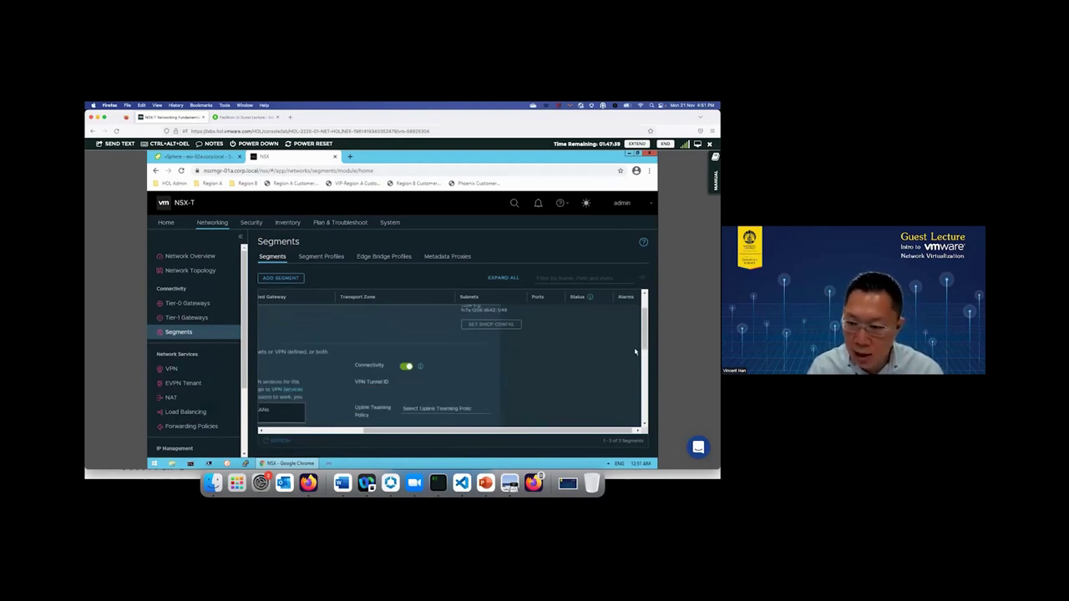
scroll(347, 426, "down", 5)
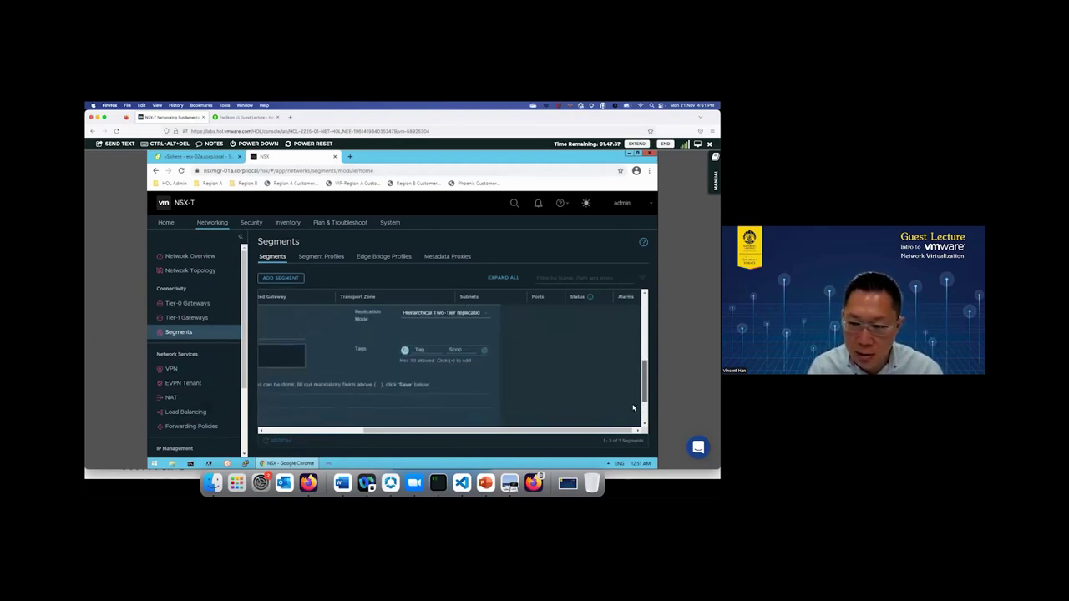
left_click_drag(347, 428, 250, 428)
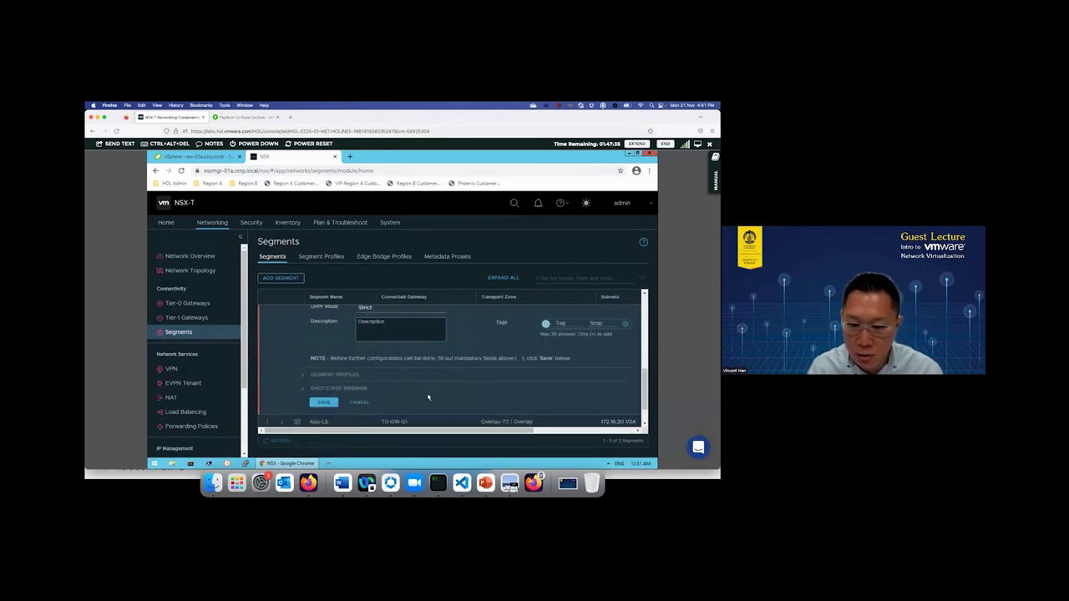
scroll(362, 371, "down", 1)
left_click(361, 368)
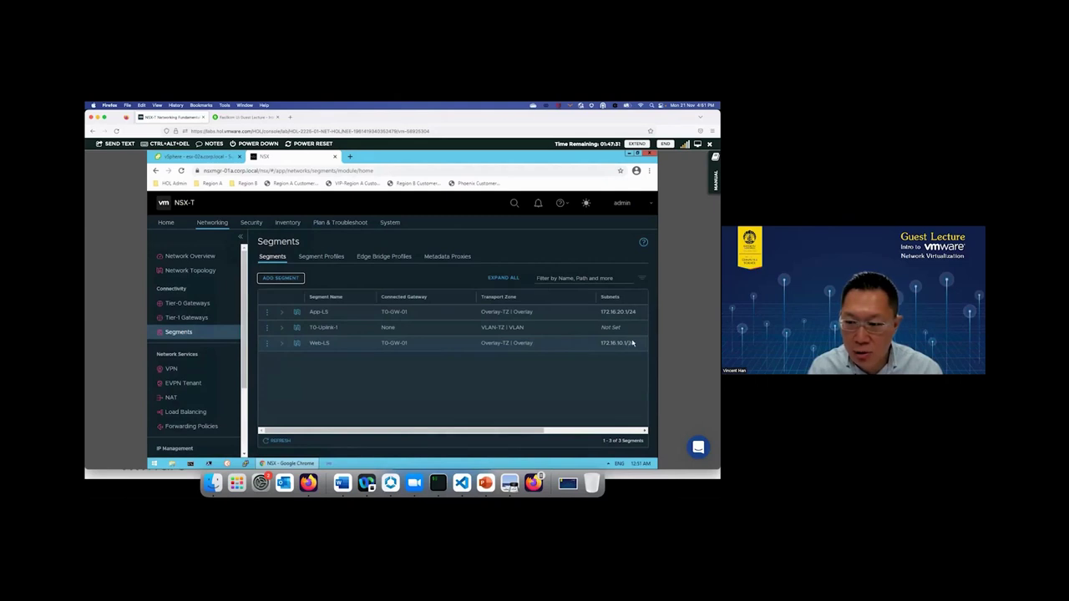
- Highlight the Web-LS segment, switch to the vSphere Client and check the IP addresses of web-01a and web-02a
left_click_drag(594, 344, 307, 346)
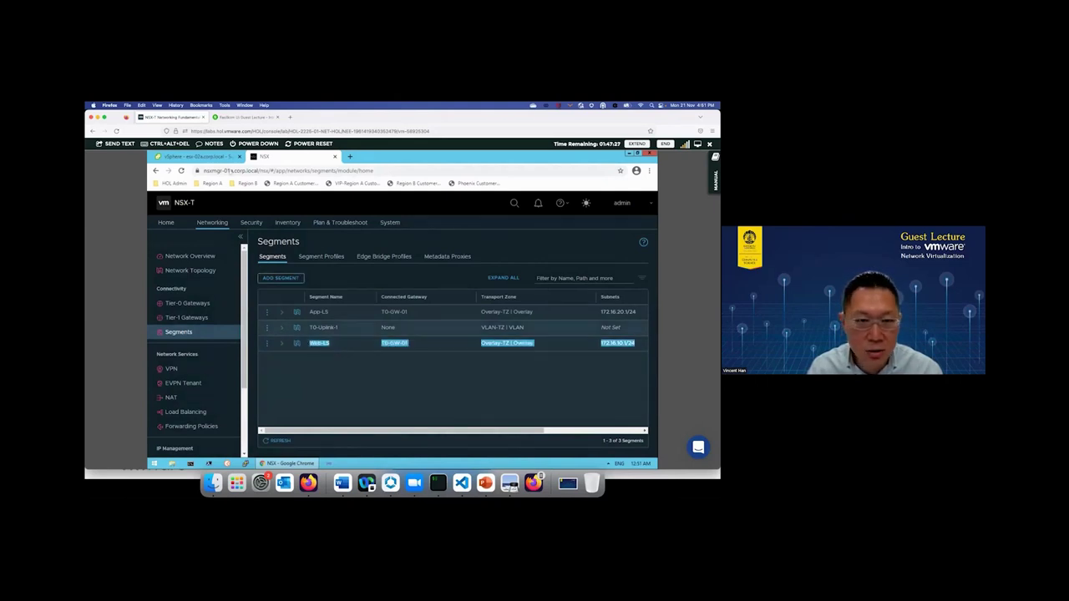
key("ctrl+shift+Tab")
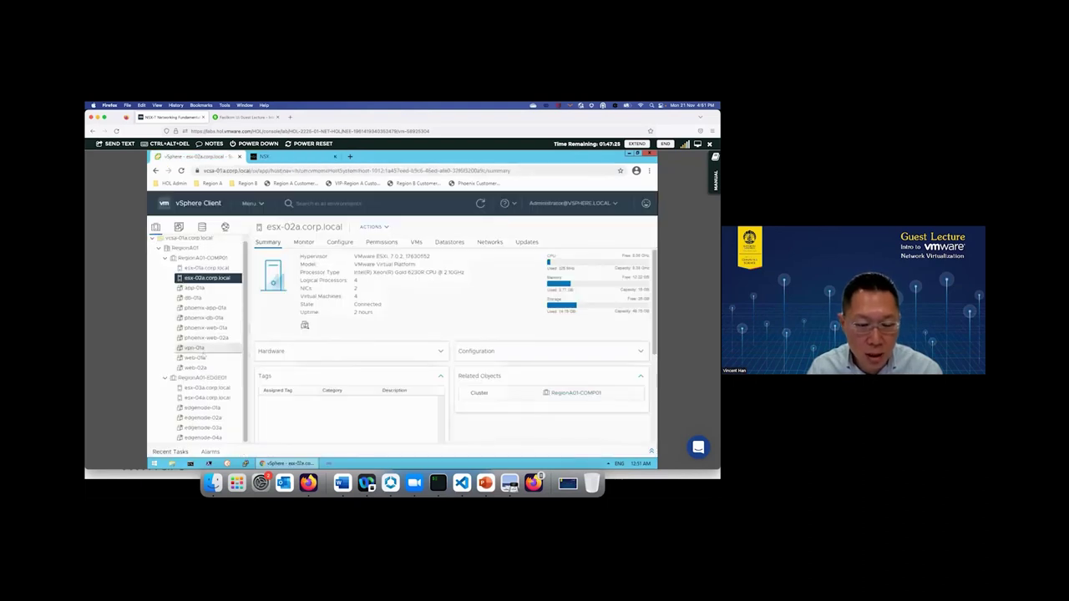
left_click(197, 357)
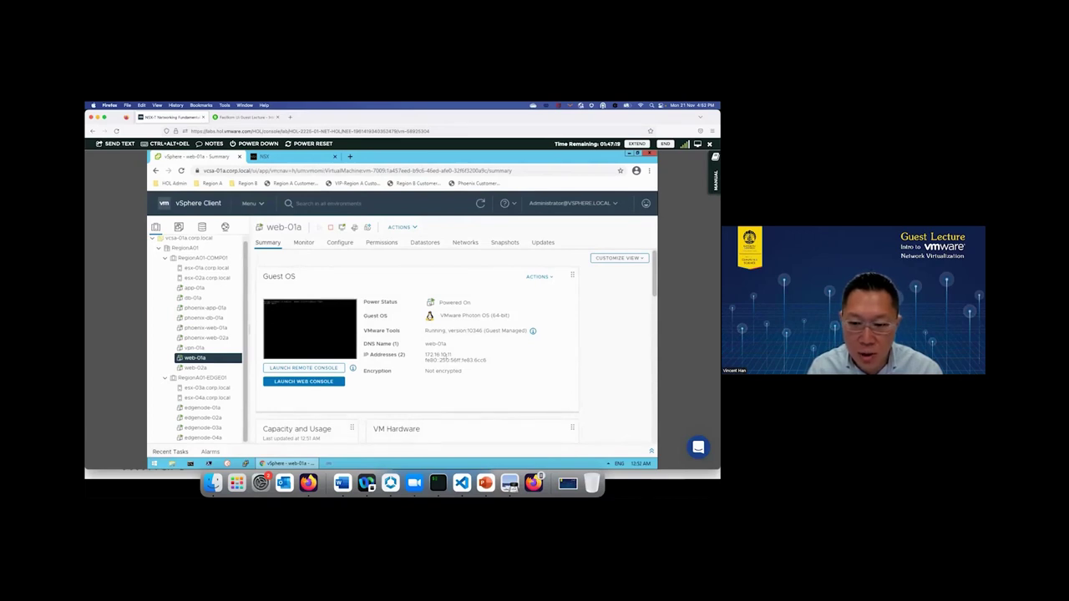
key("Down")
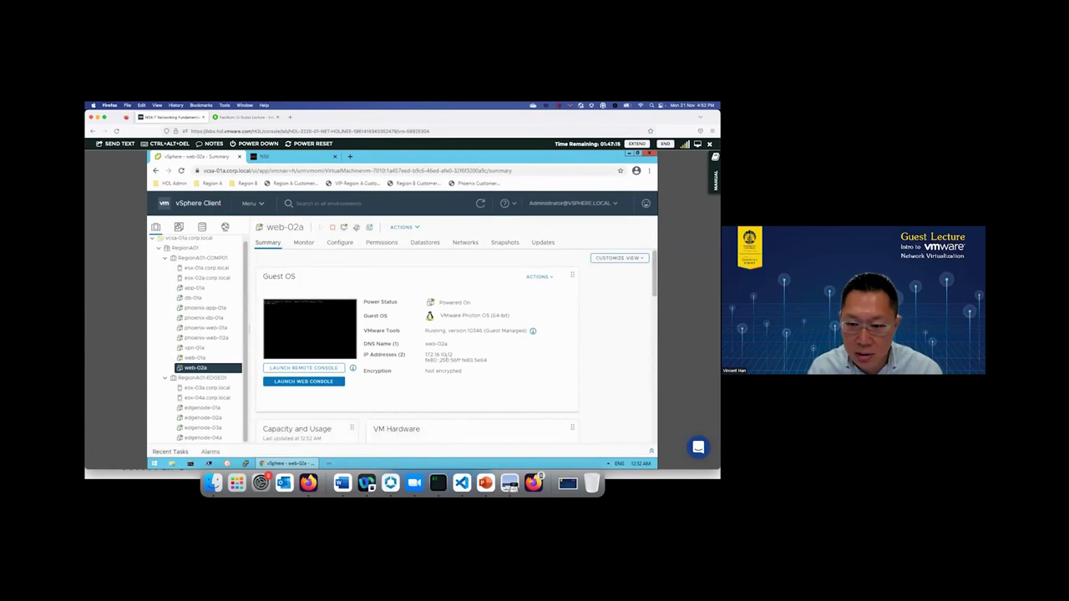
- Connect web-01a's Network adapter 1 to the VM-RegionA01-vDS network and save the VM settings
left_click(218, 357)
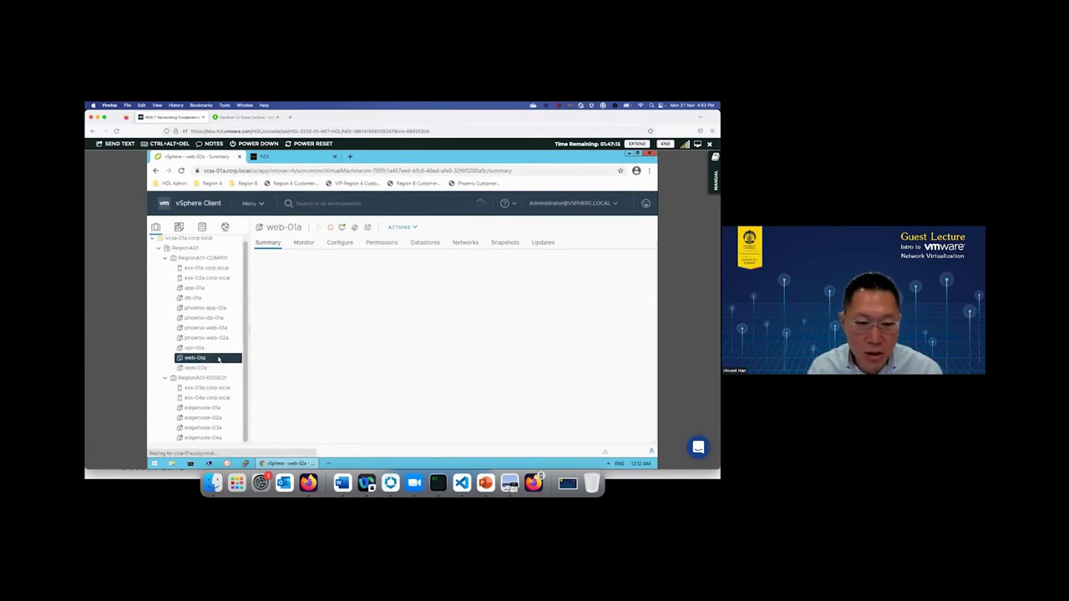
right_click(218, 358)
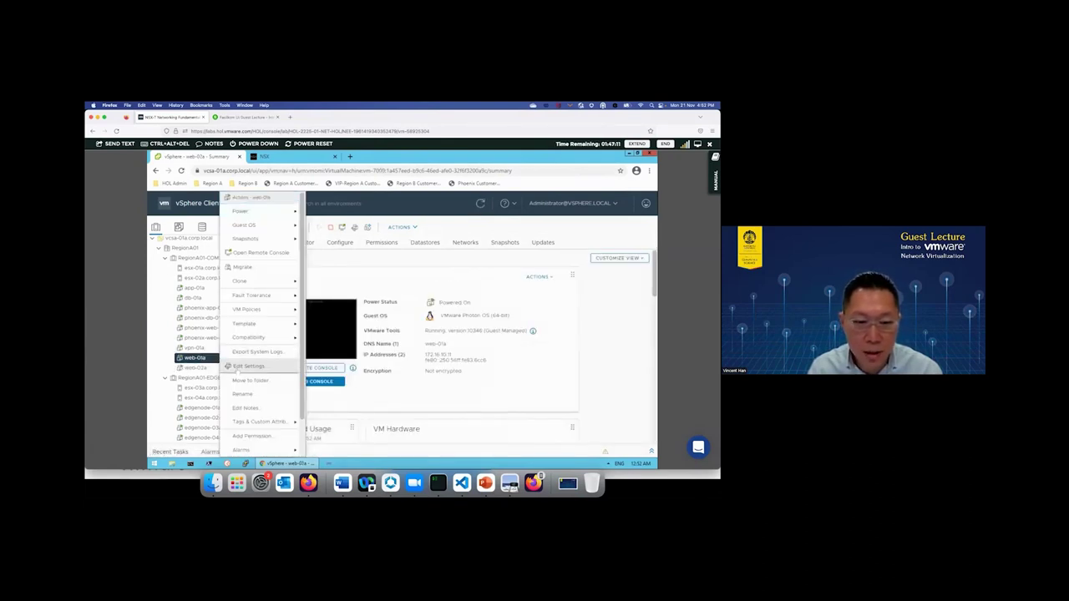
left_click(248, 366)
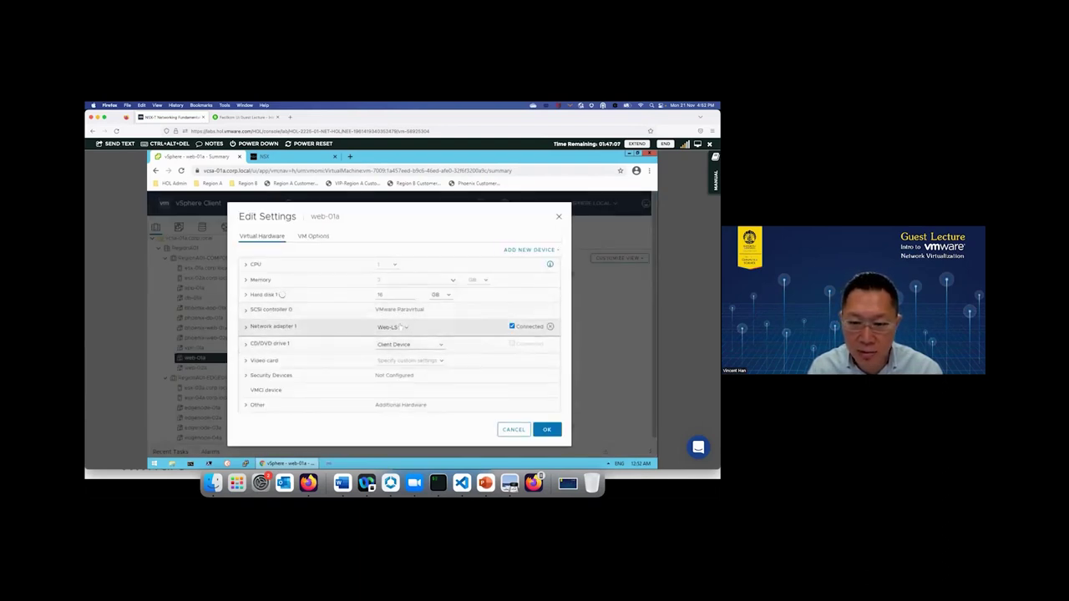
left_click(401, 327)
left_click(397, 348)
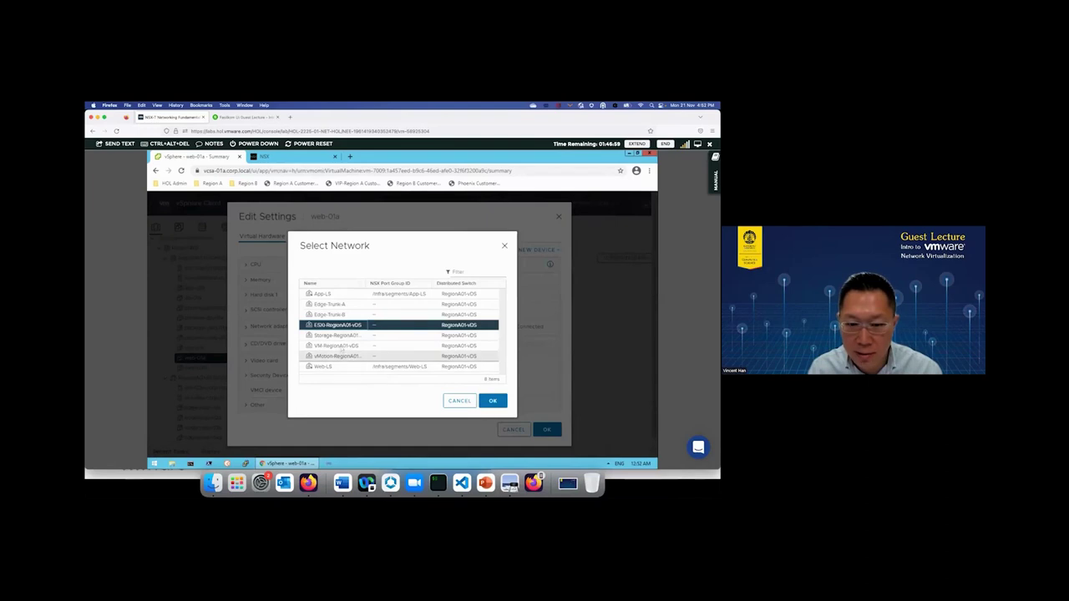
key("Down")
key("Down")
key("Return")
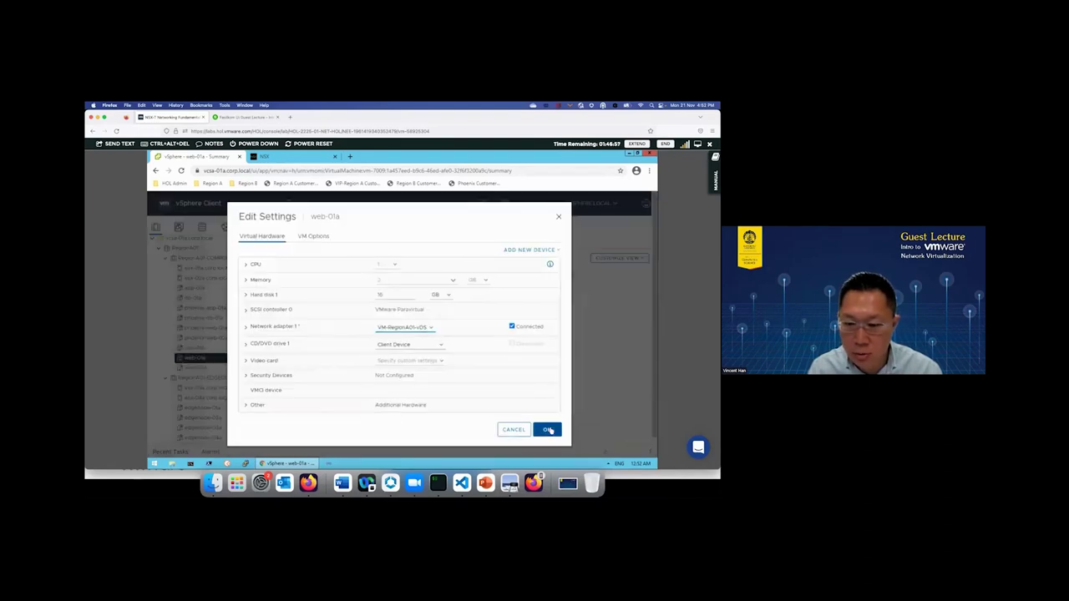
left_click(546, 429)
- Connect web-02a's Network adapter 1 to the VM-RegionA01-vDS network and save the VM settings
left_click(219, 369)
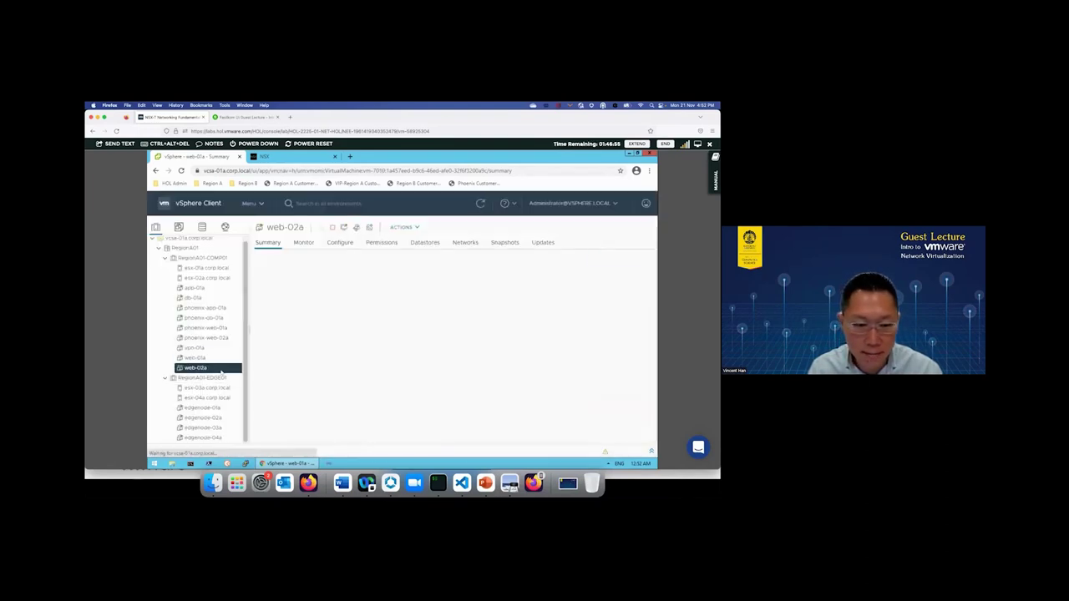
right_click(221, 372)
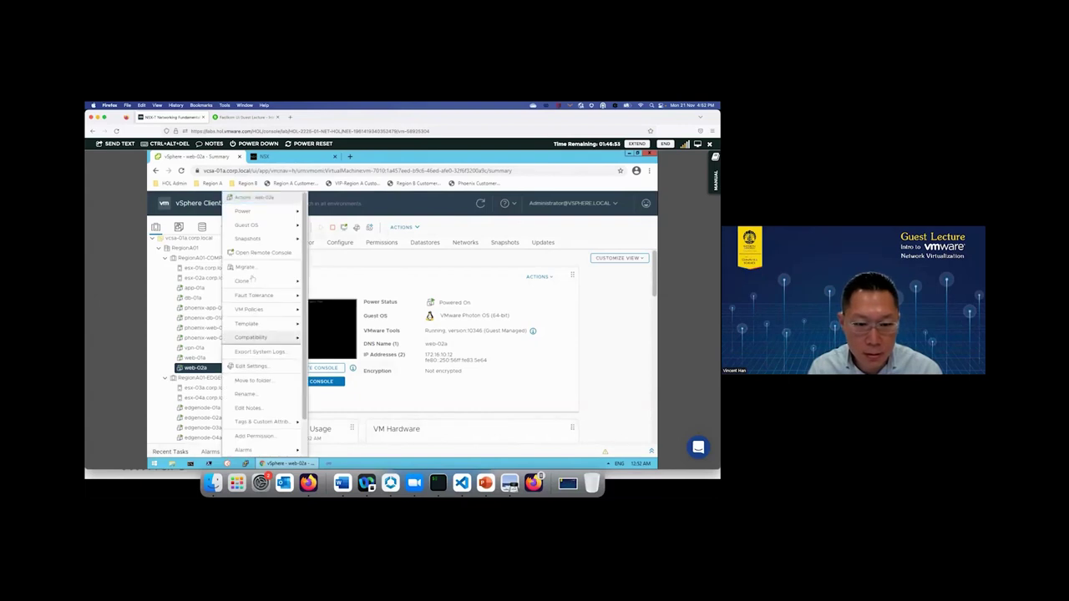
left_click(251, 366)
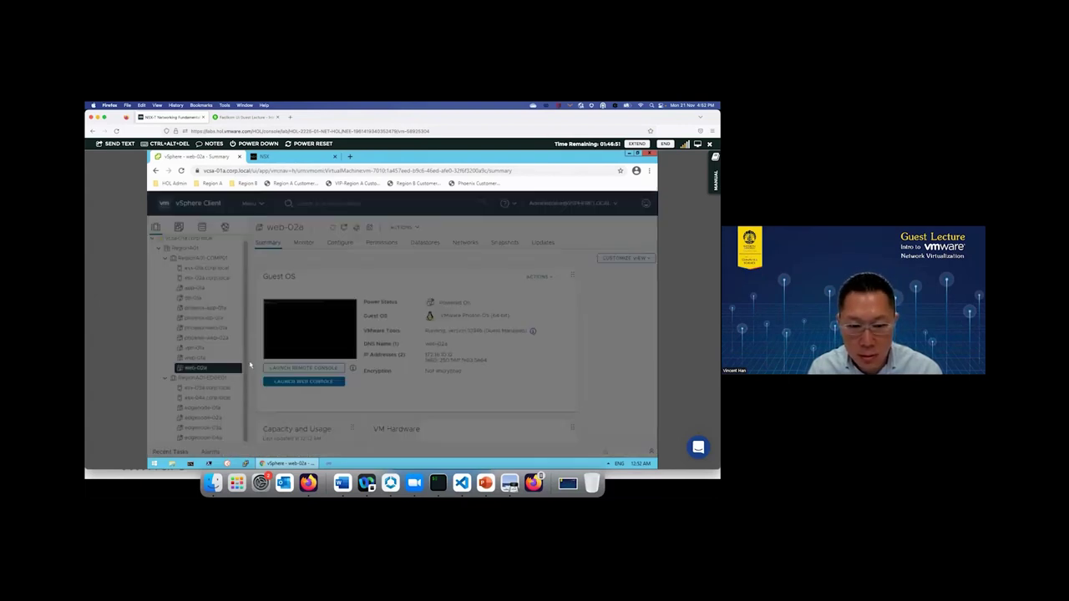
left_click(393, 329)
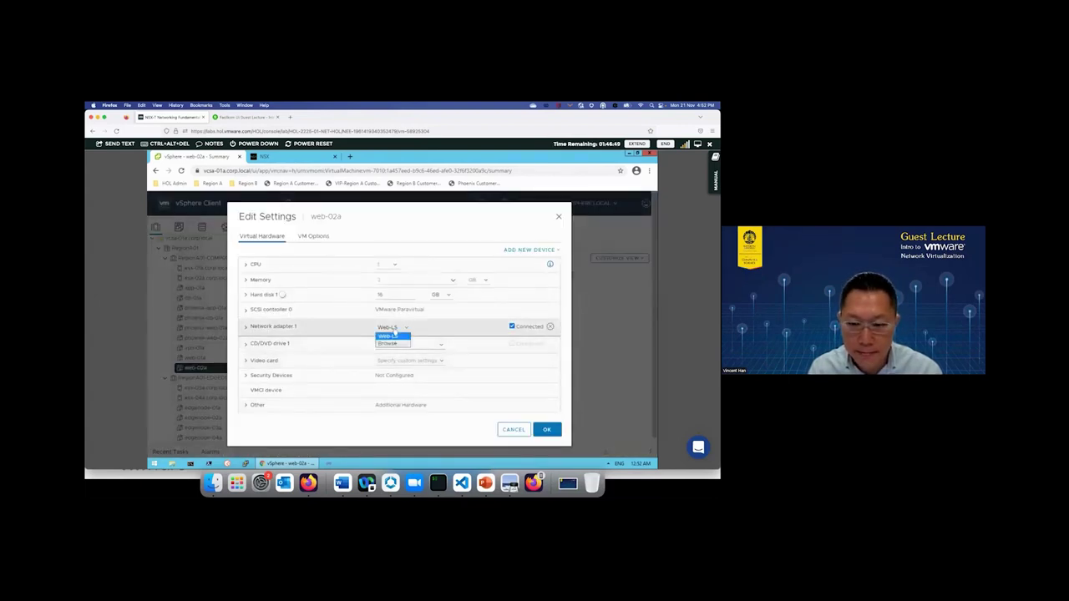
left_click(390, 336)
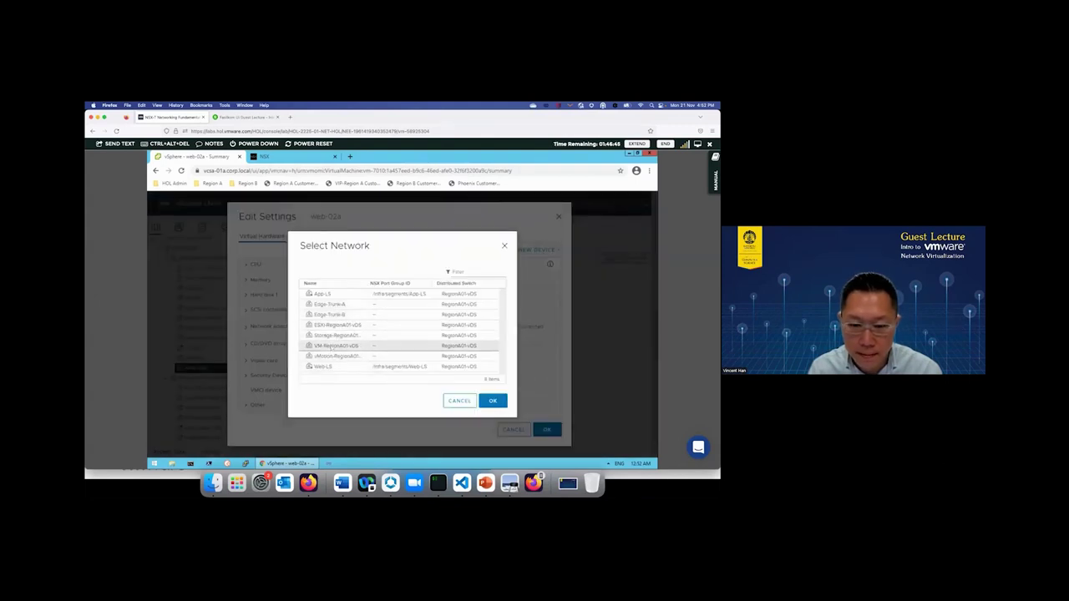
left_click(331, 346)
left_click(493, 401)
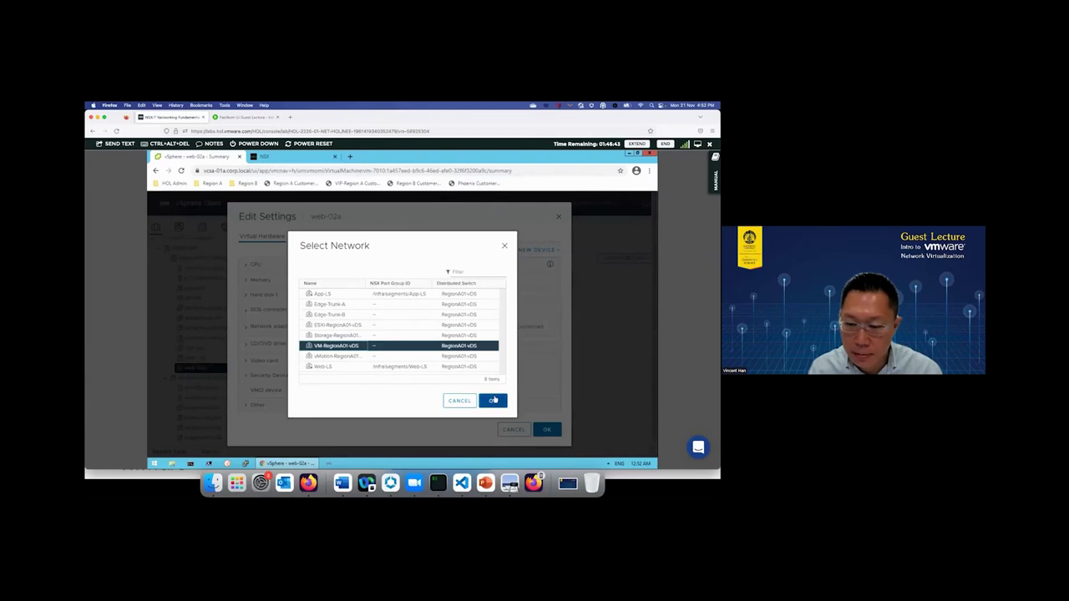
left_click(547, 430)
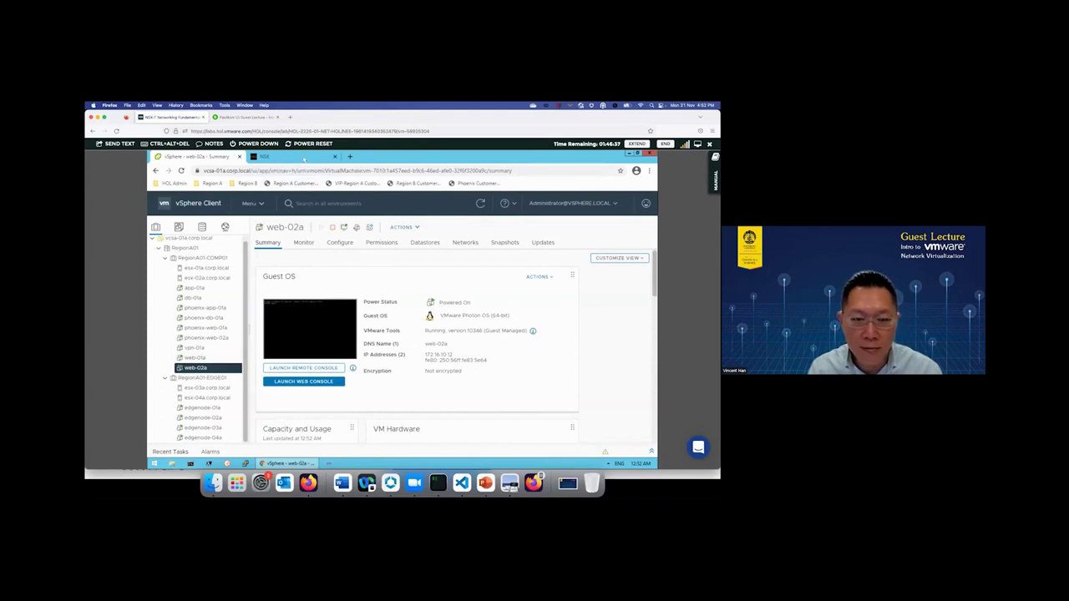
- Switch back to NSX-T and try to delete the Web-LS segment, dismissing the error notice
left_click(263, 156)
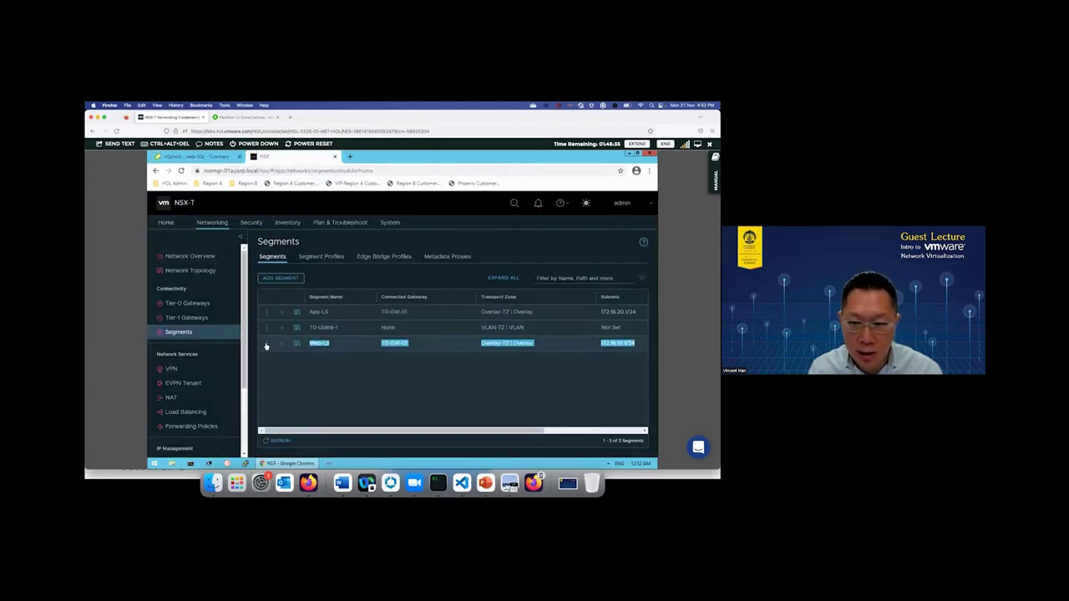
left_click(267, 343)
left_click(293, 344)
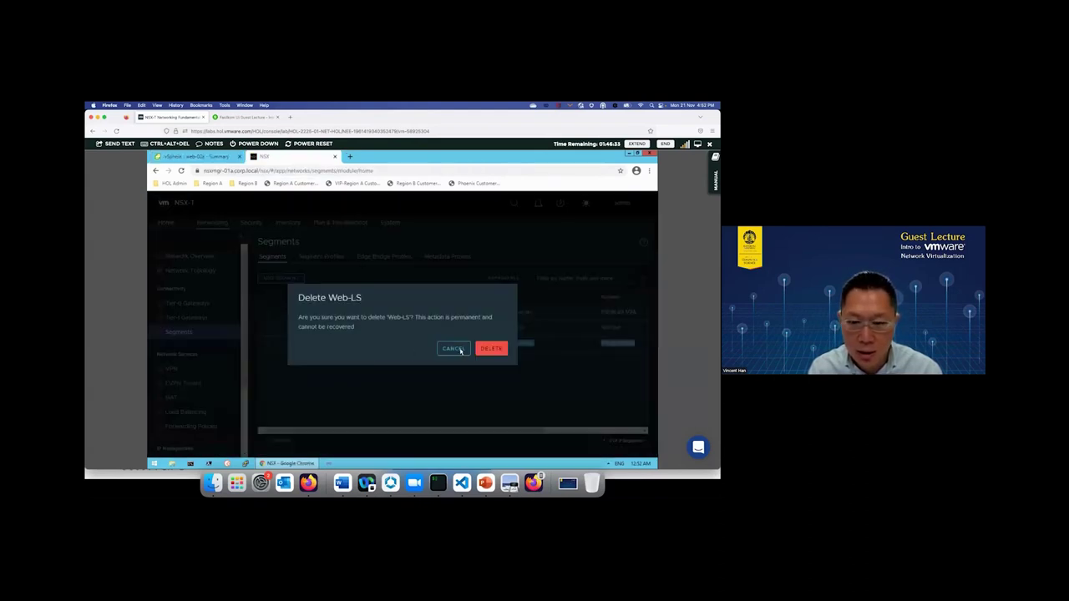
left_click(489, 348)
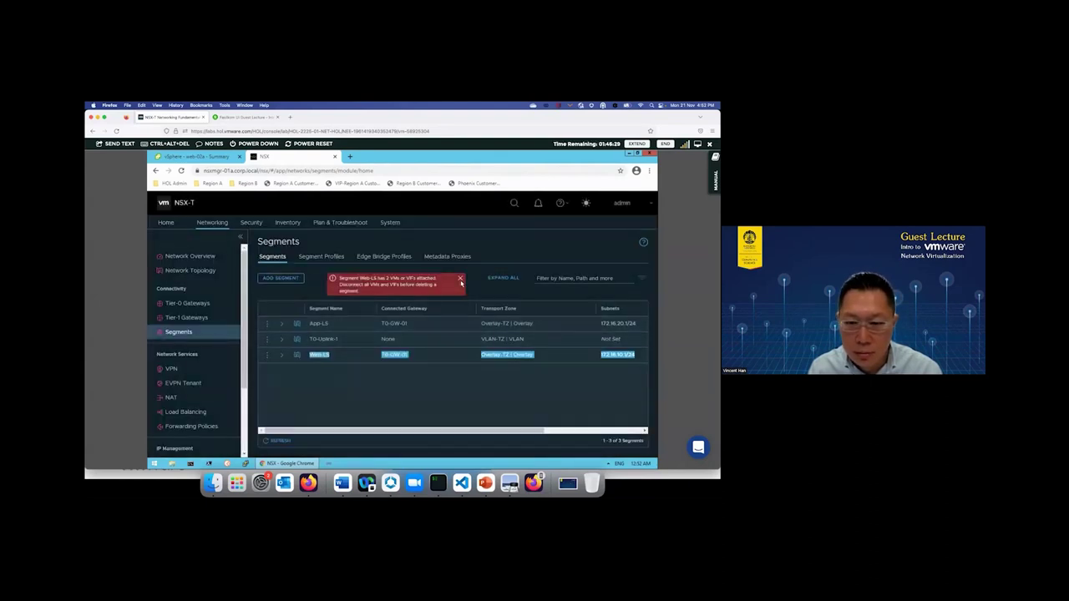
left_click(460, 279)
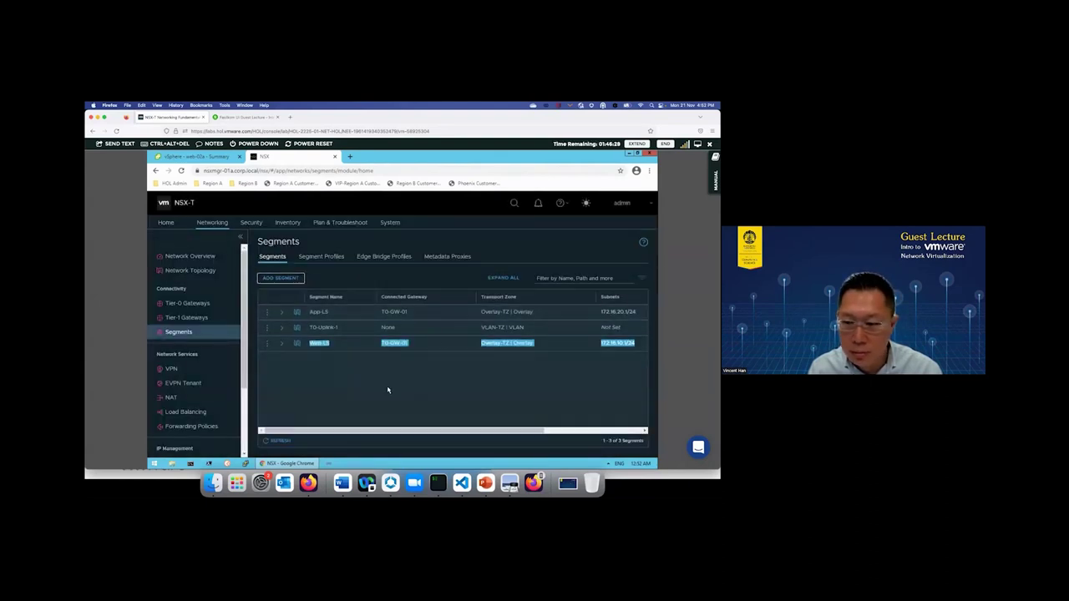
- Try once more to delete the Web-LS segment, confirming the deletion
left_click(266, 343)
left_click(293, 343)
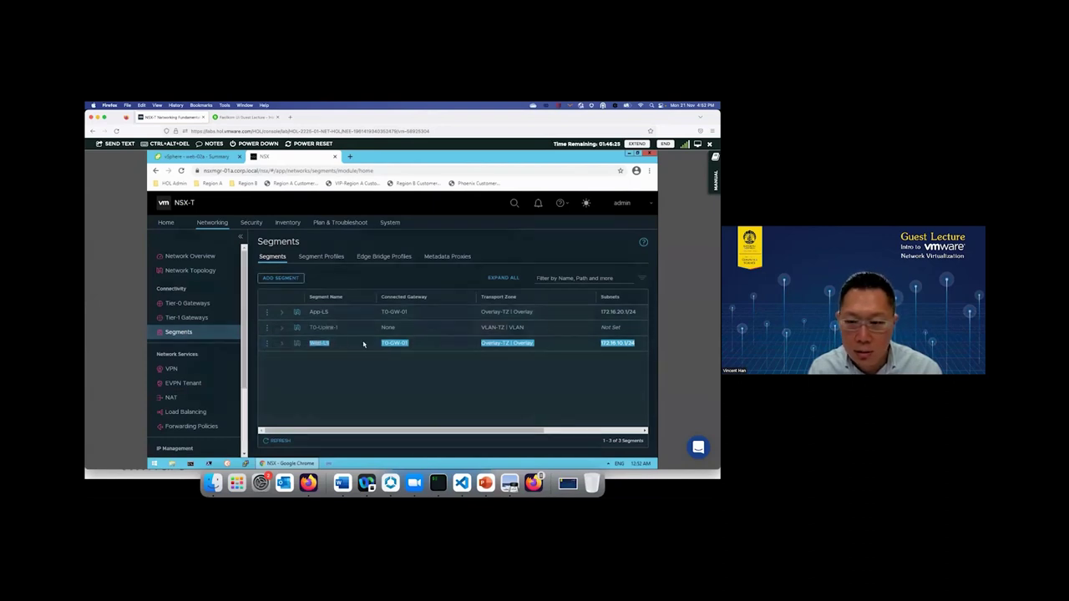
left_click(494, 349)
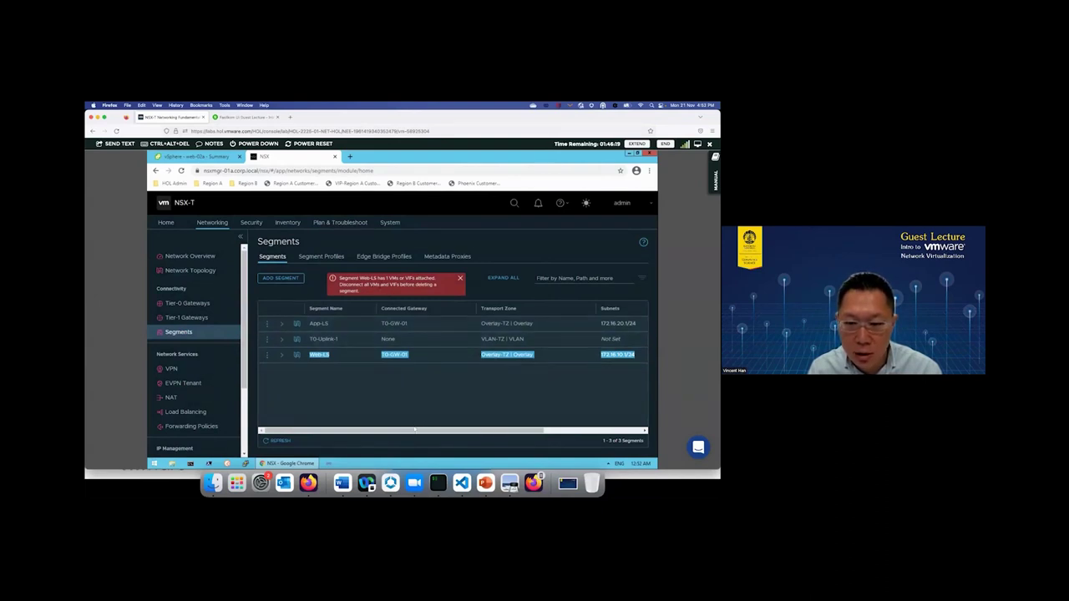
- Switch to the vSphere Client and check which VMs are attached to the Web-LS network
key("ctrl+shift+Tab")
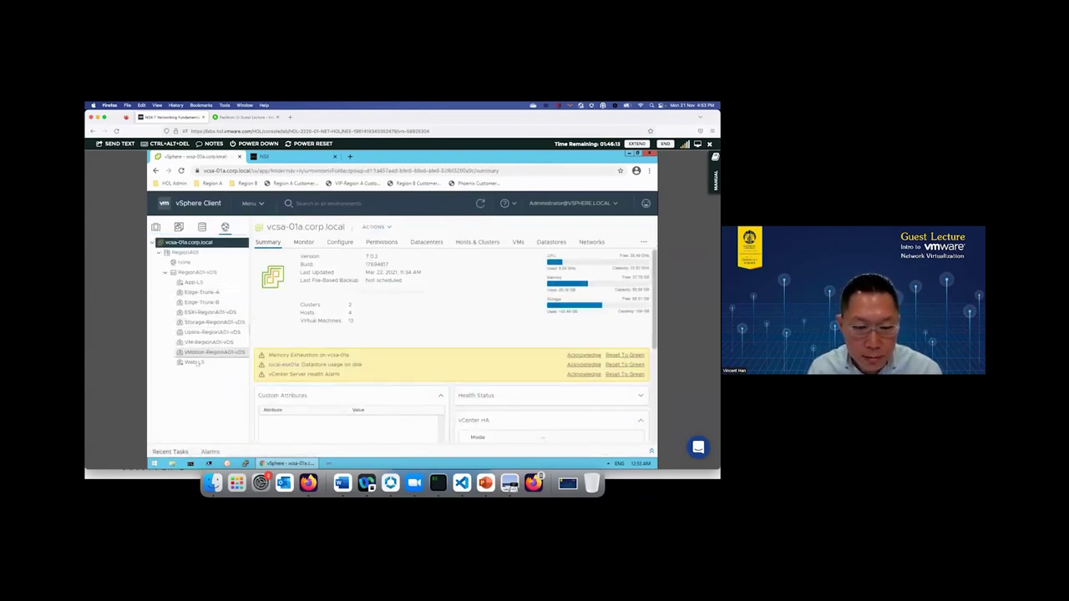
left_click(194, 362)
left_click(471, 242)
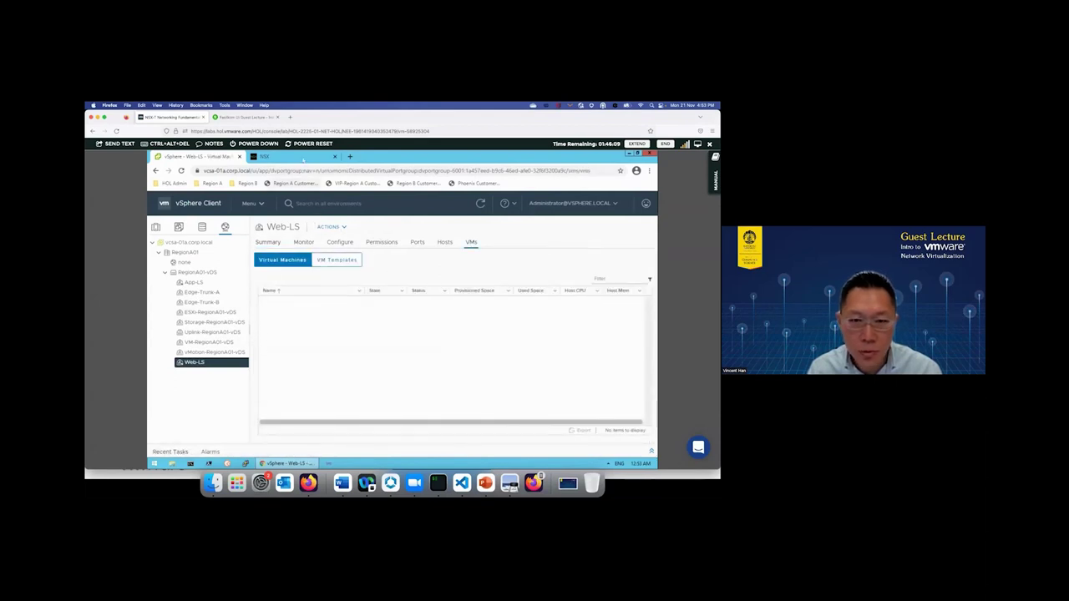
- Switch back to NSX-T, dismiss the error notice, delete the Web-LS segment and refresh the segment list
left_click(263, 156)
left_click(458, 279)
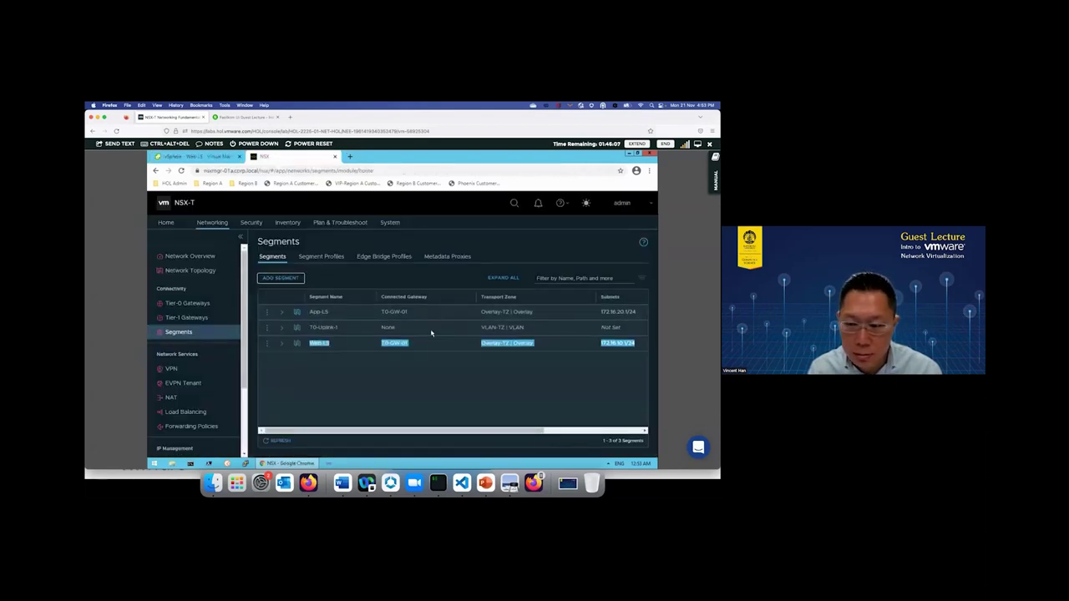
left_click(266, 343)
left_click(288, 343)
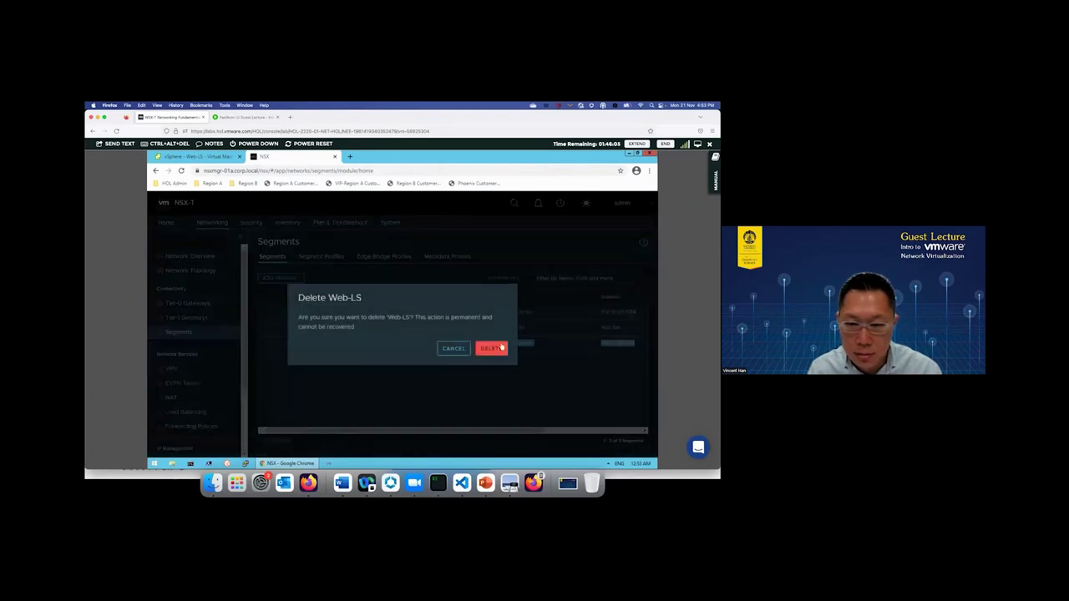
left_click(501, 347)
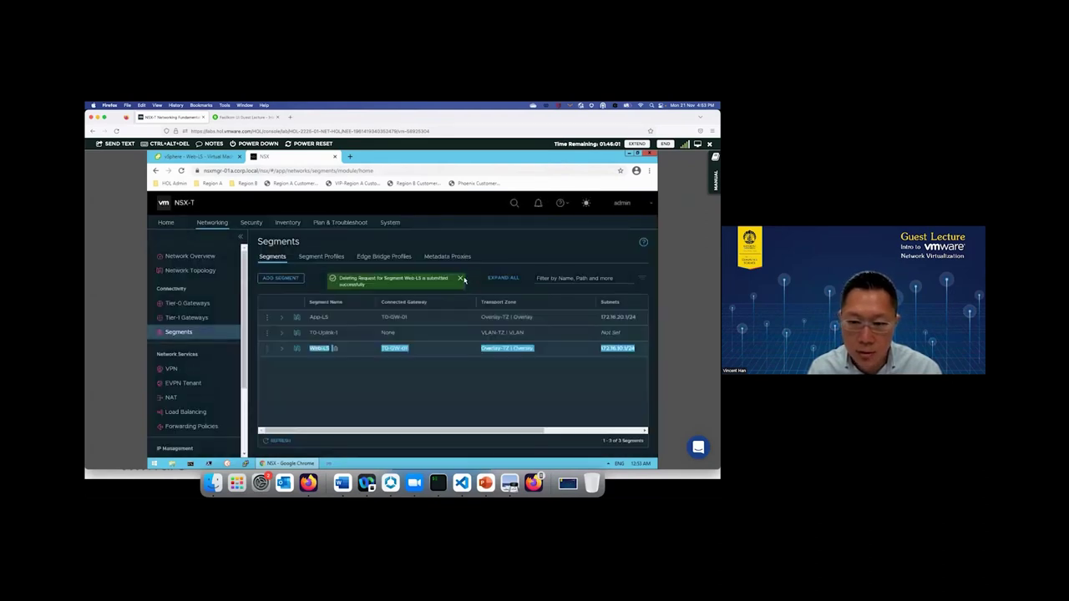
left_click(281, 440)
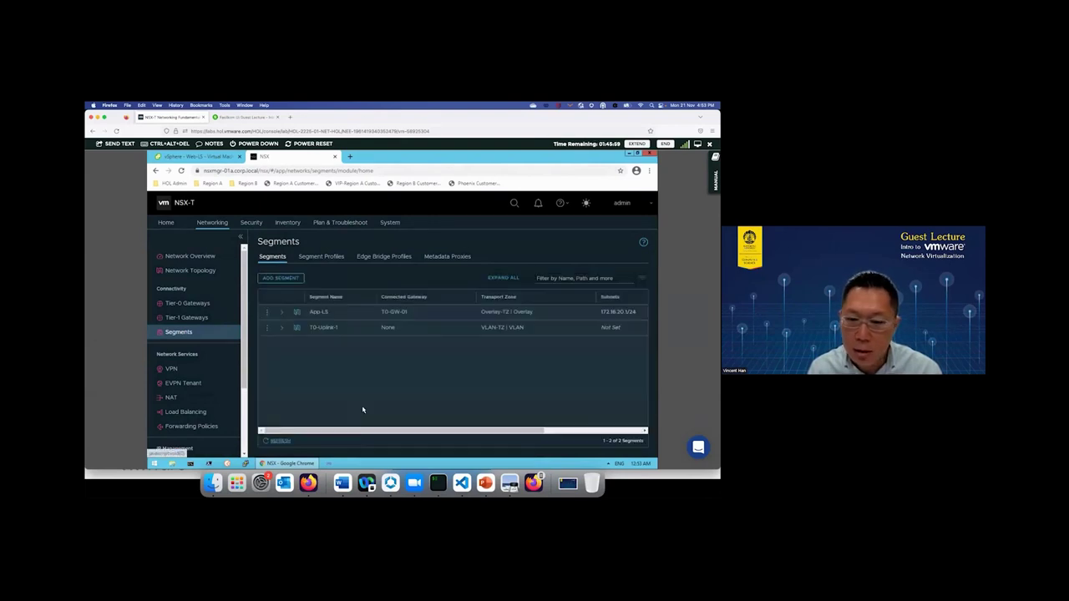
- Add a new segment named web-ls and connect it to the T0-GW-01 Tier-0 gateway
left_click(298, 278)
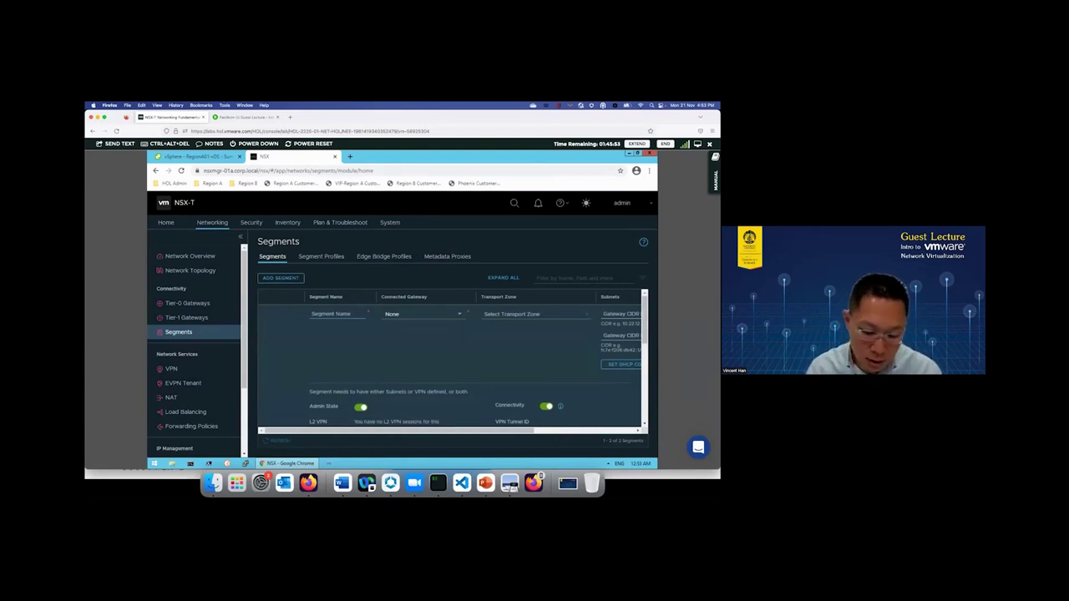
type("v")
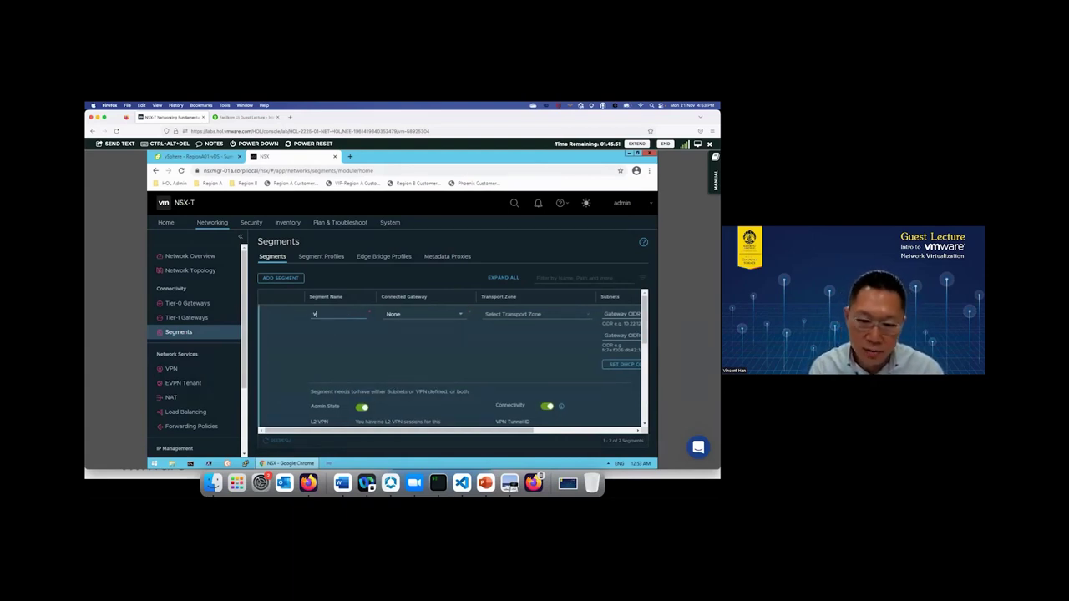
type("eb-ls")
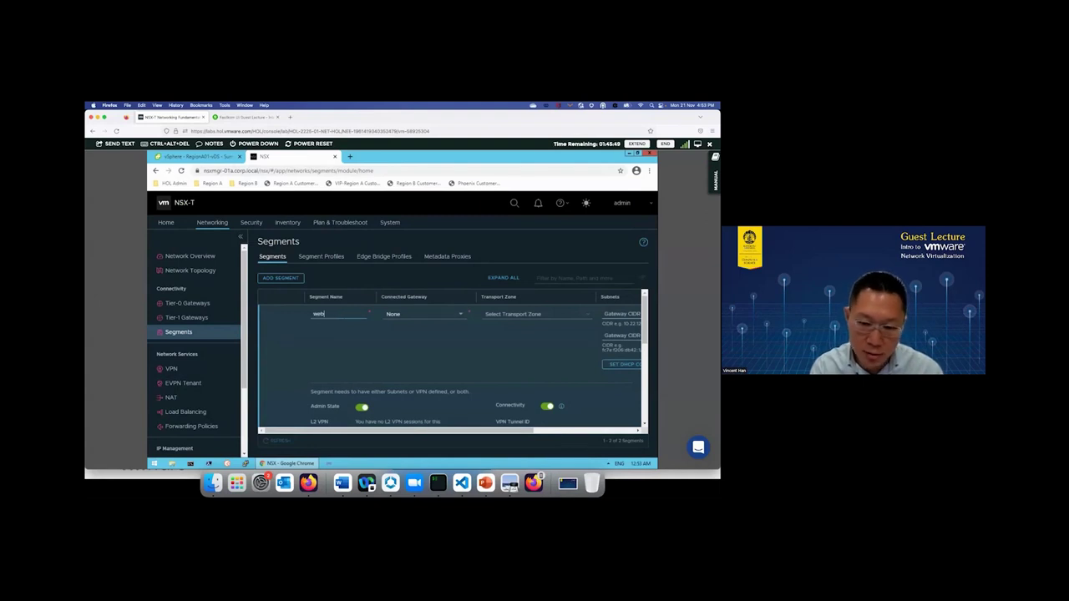
left_click(432, 316)
left_click(403, 348)
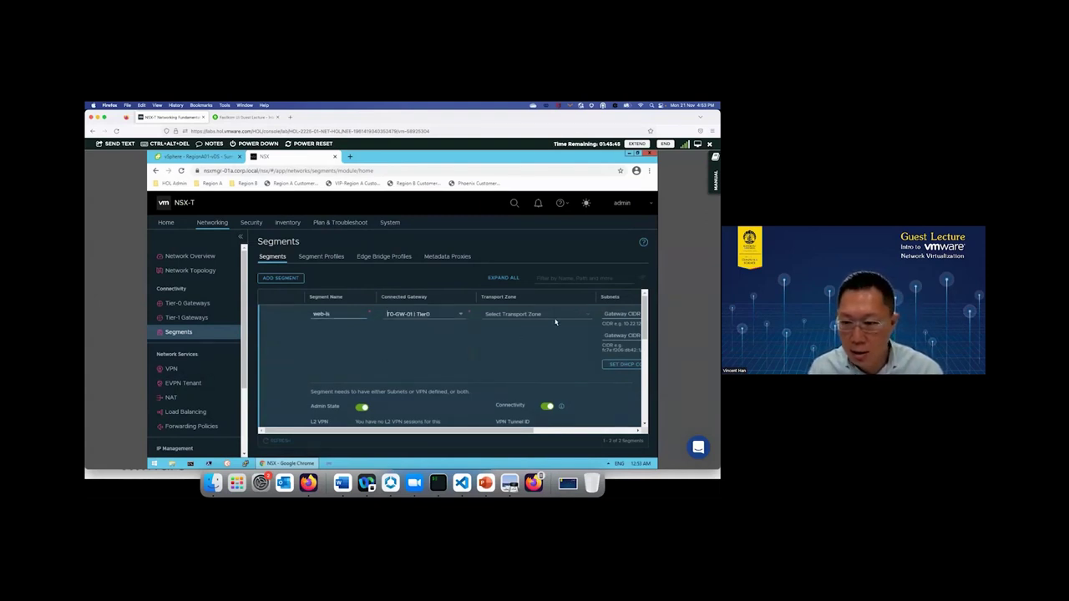
- Assign the web-ls segment to the Overlay-TZ transport zone and set its gateway CIDR to 172.16.10.1/24
left_click(485, 314)
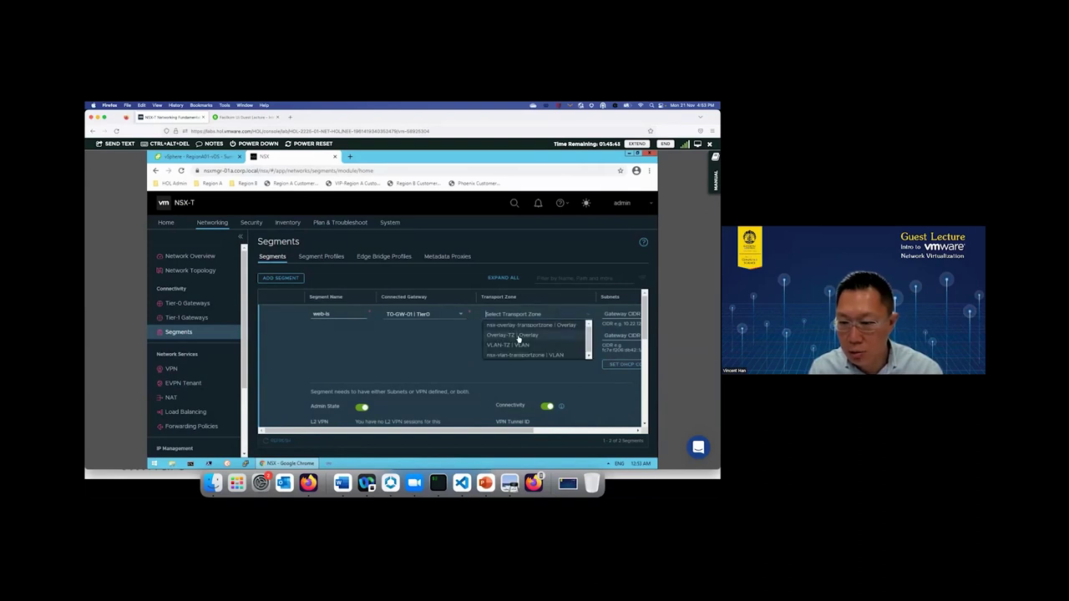
left_click_drag(493, 431, 595, 431)
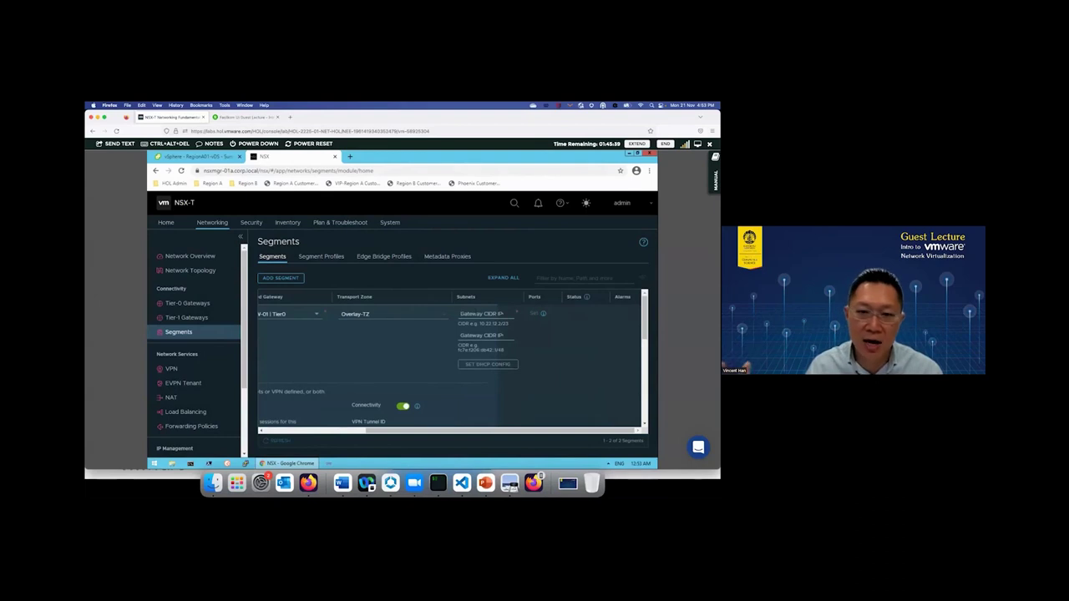
type("172.16")
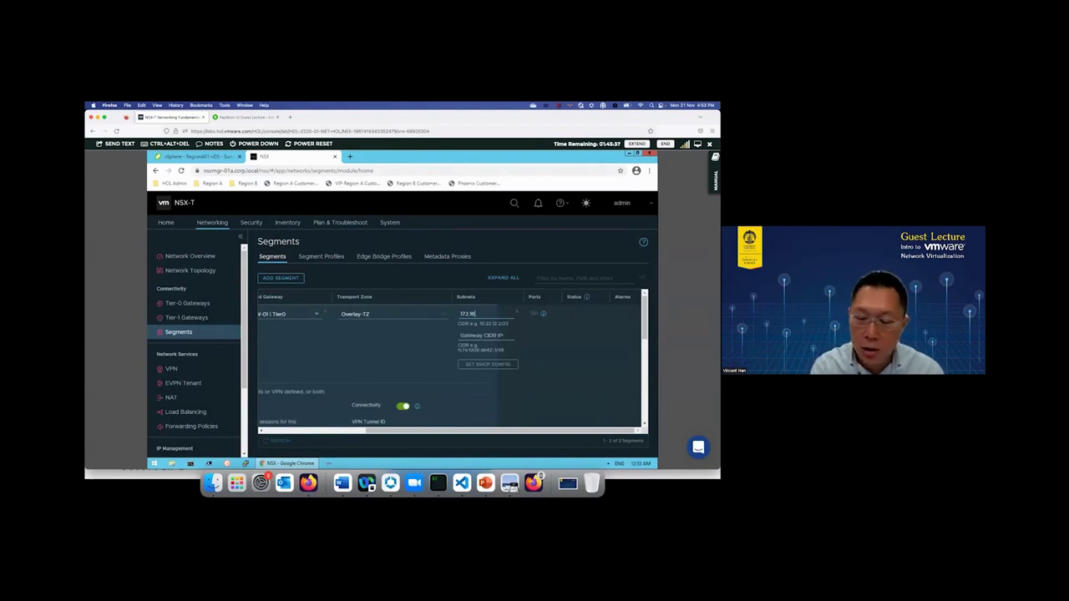
type(".10")
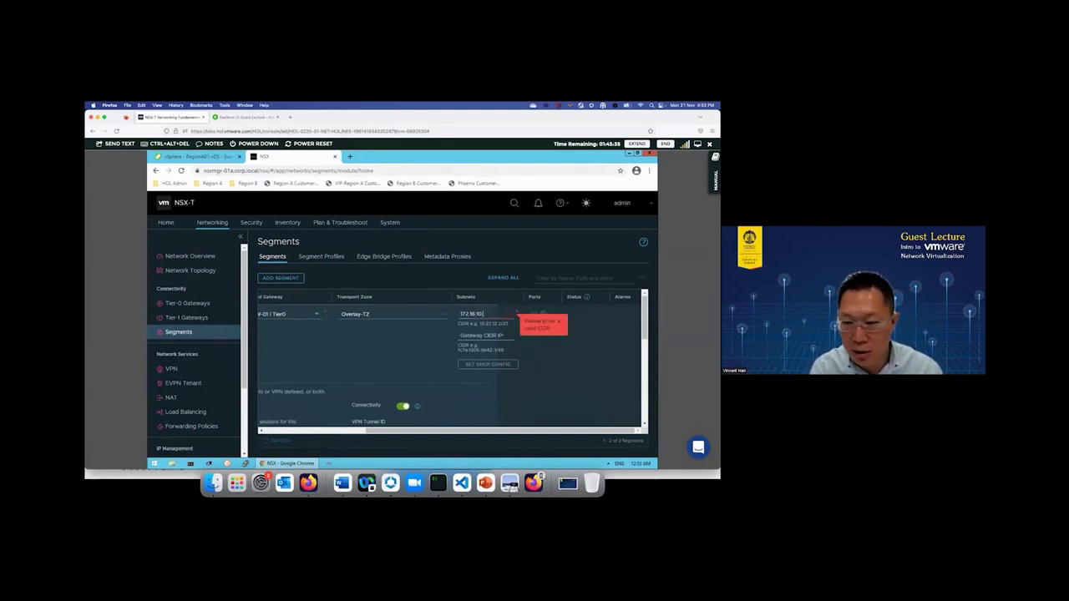
type(".1")
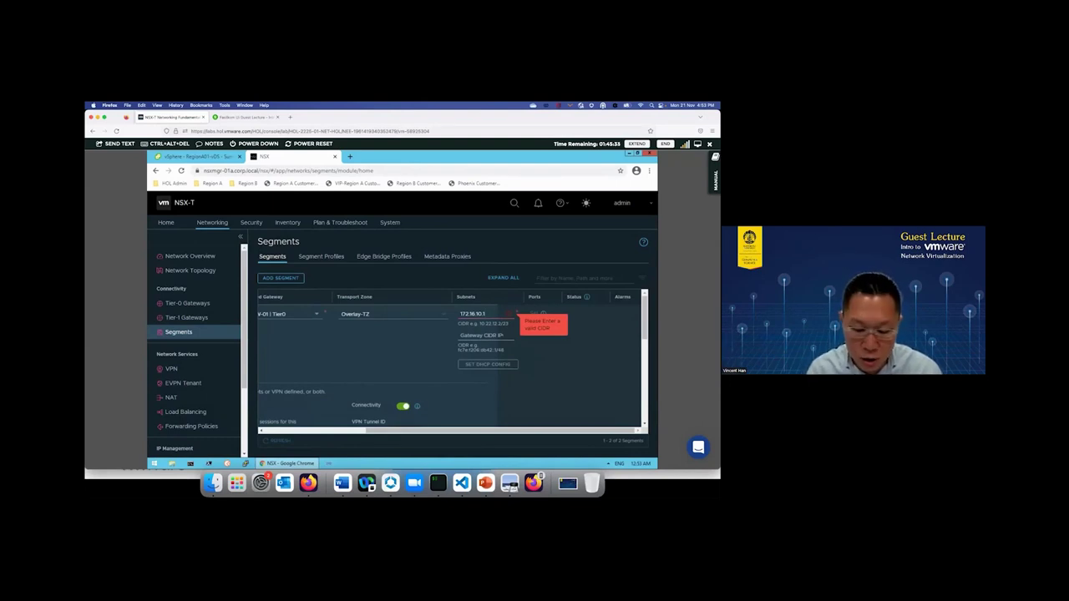
type("/24")
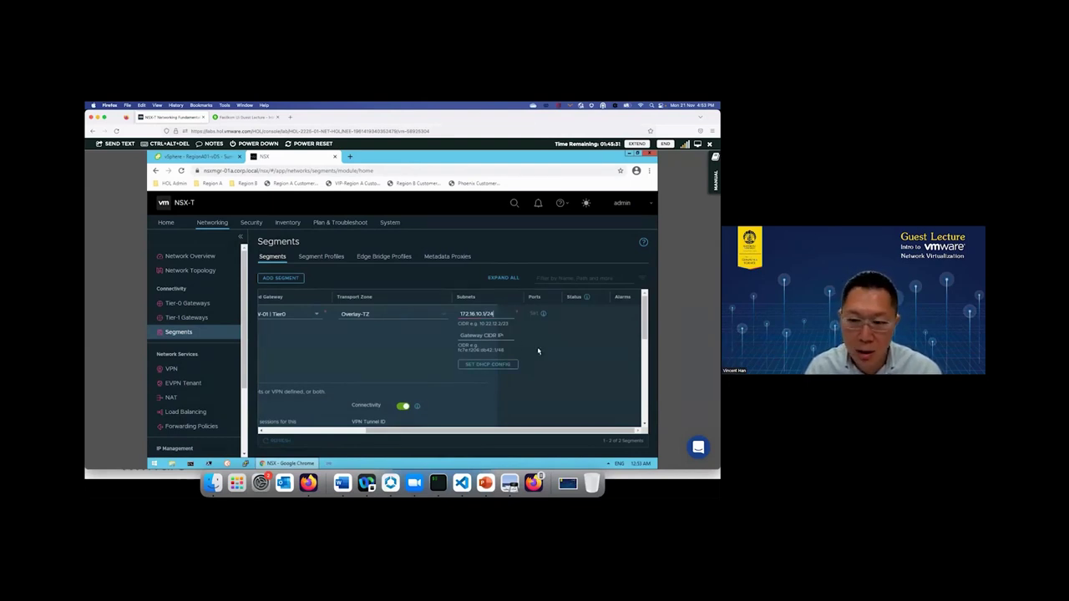
- Save the web-ls segment, choose to continue configuring it and close editing with its remaining settings left at their defaults
scroll(459, 395, "left", 5)
scroll(370, 406, "down", 2)
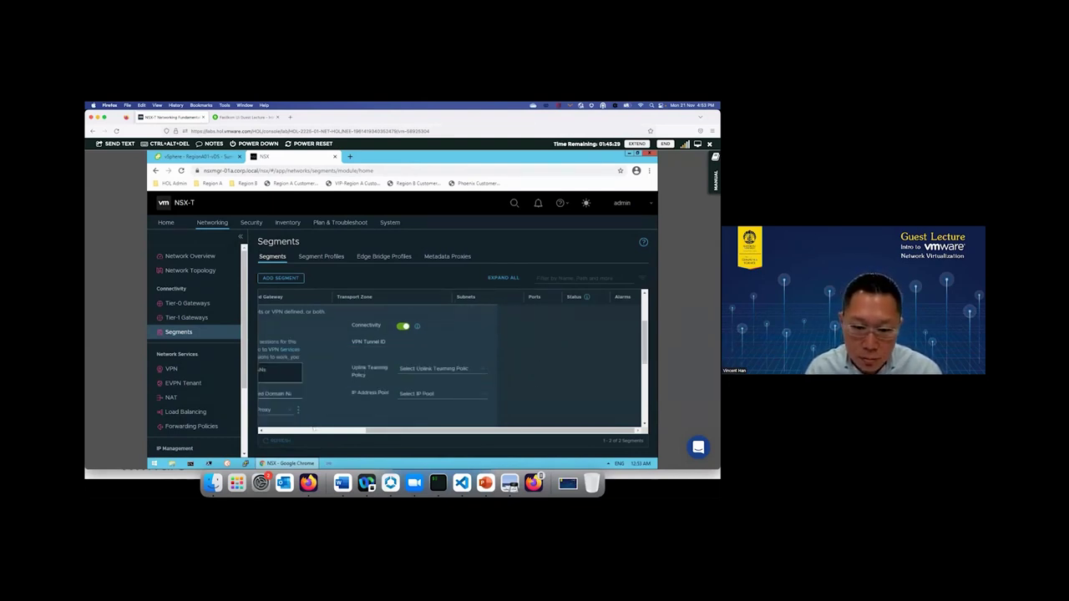
scroll(448, 407, "down", 5)
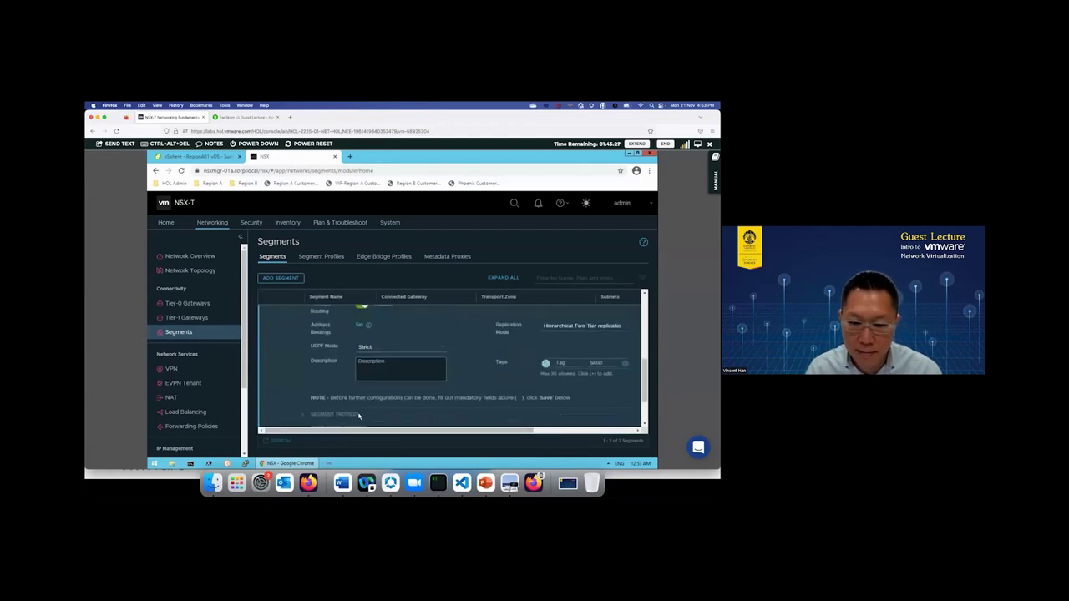
scroll(383, 410, "down", 3)
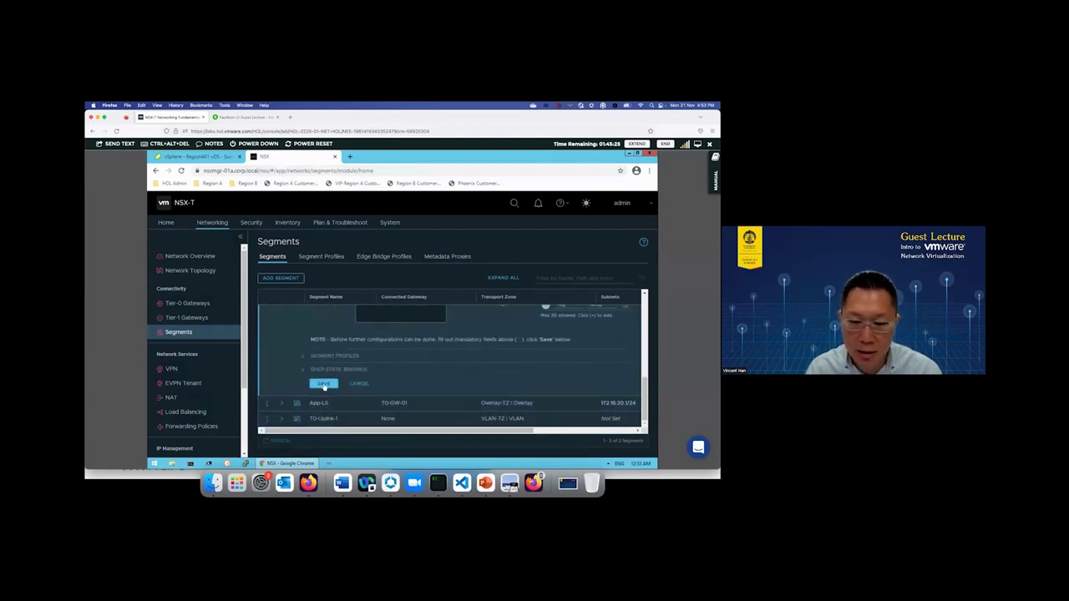
left_click(323, 384)
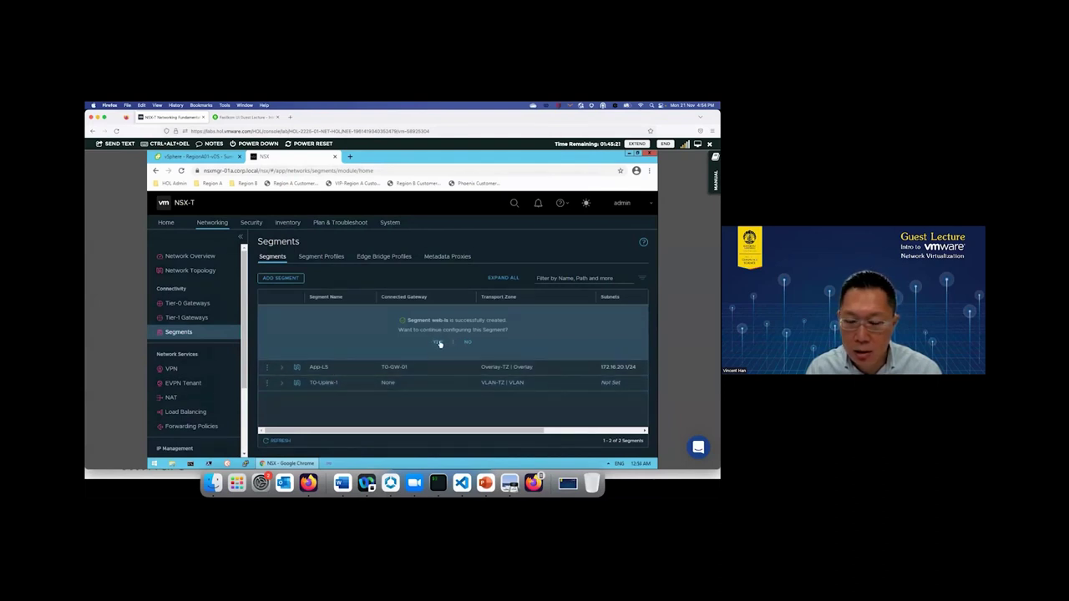
left_click(440, 343)
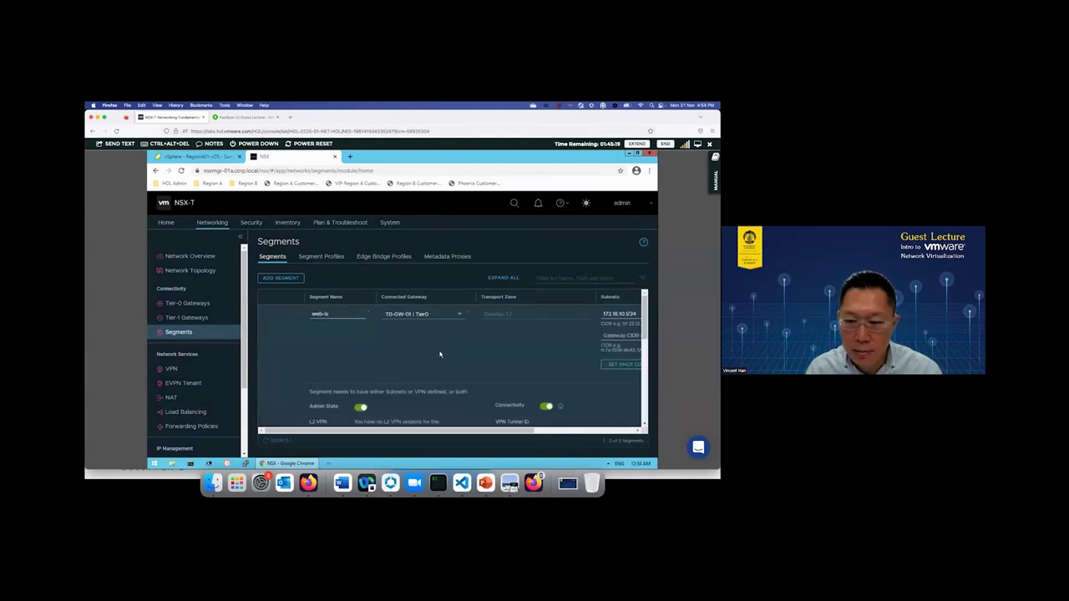
scroll(439, 350, "down", 5)
scroll(431, 365, "down", 5)
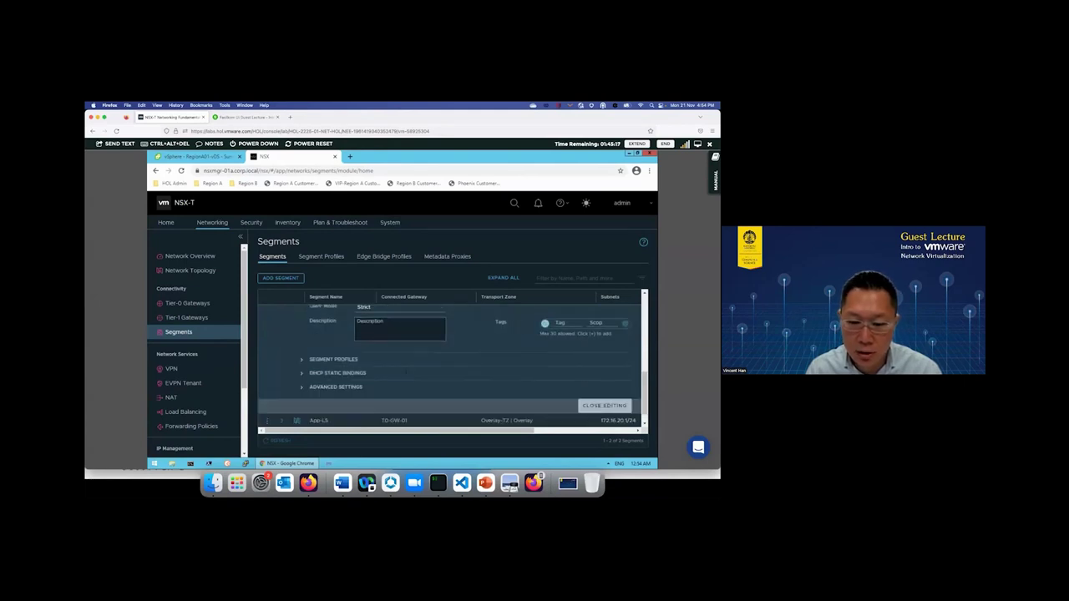
left_click(603, 388)
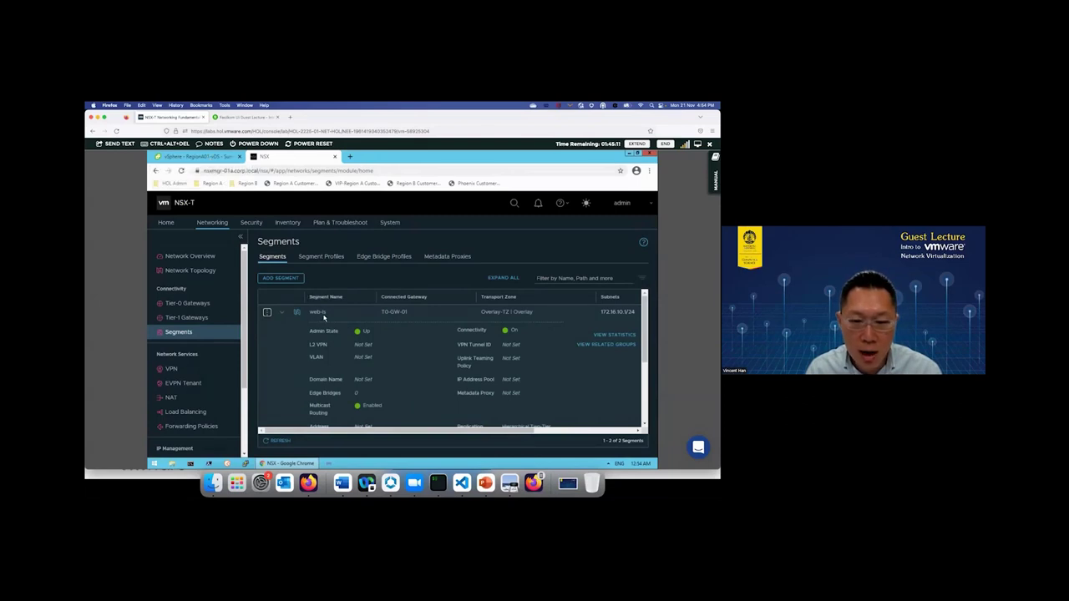
- Switch to the vSphere Client, check the VMs on the new web-ls network and open the web-01a VM's summary
left_click(213, 157)
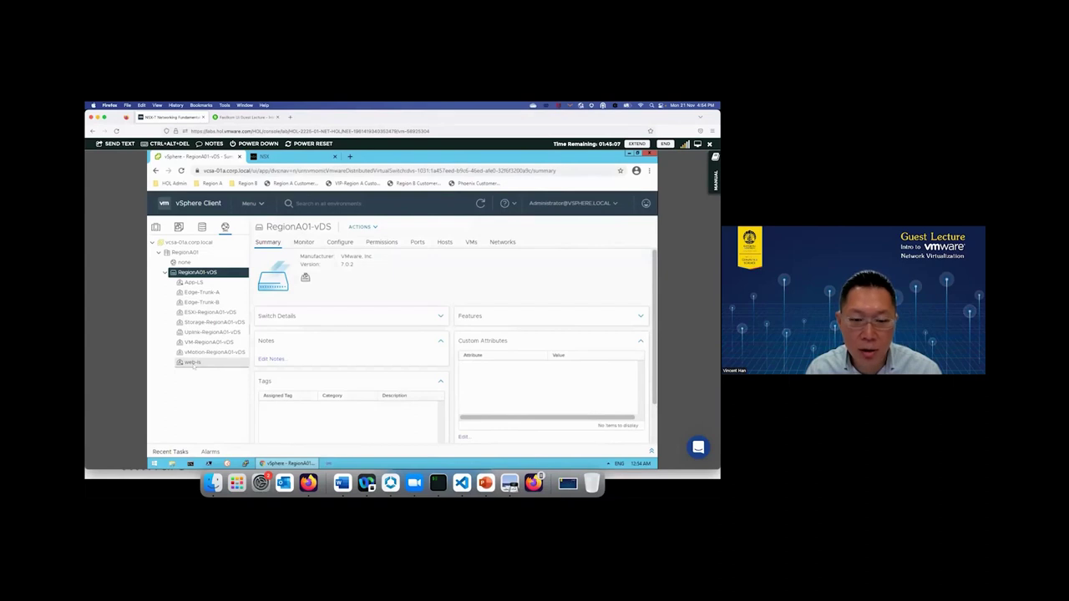
left_click(192, 362)
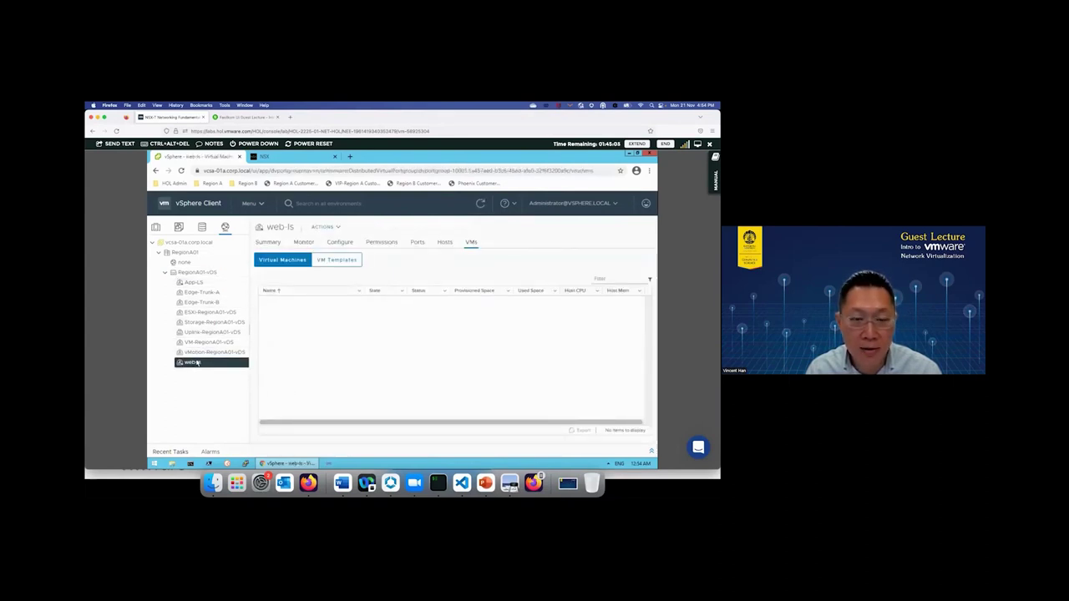
left_click(155, 227)
left_click(217, 358)
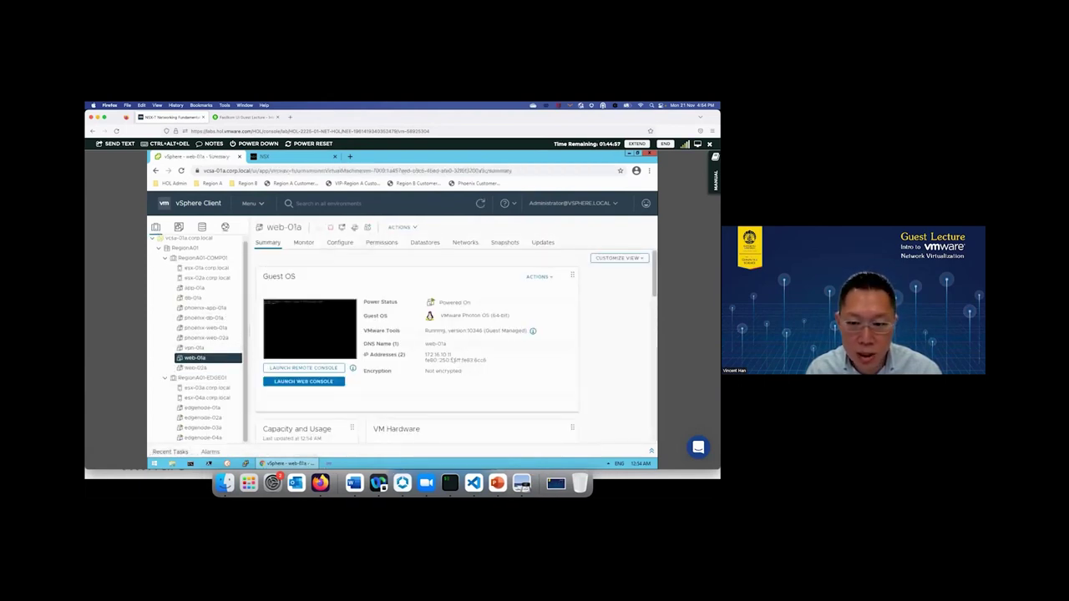
left_click(203, 359)
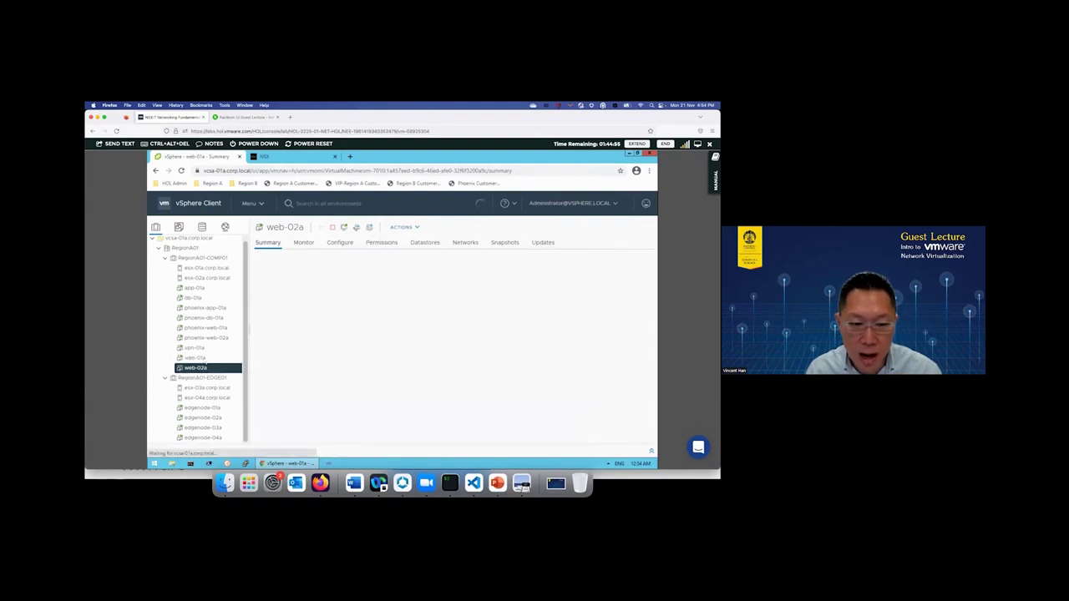
left_click(204, 359)
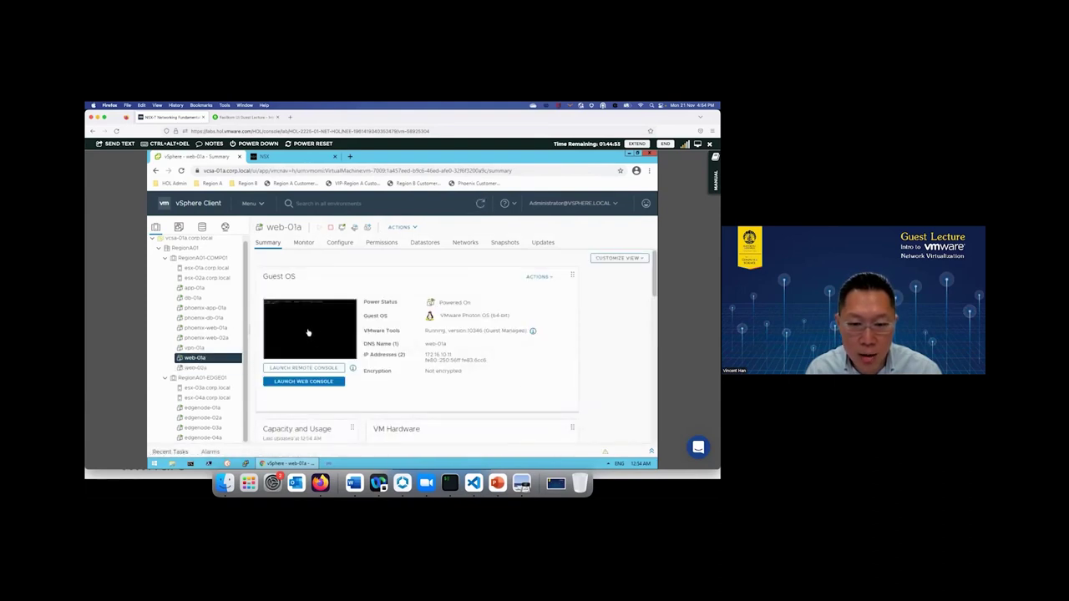
- Open web-01a's console, log in as root with the account password and return to the vSphere Client
left_click(308, 333)
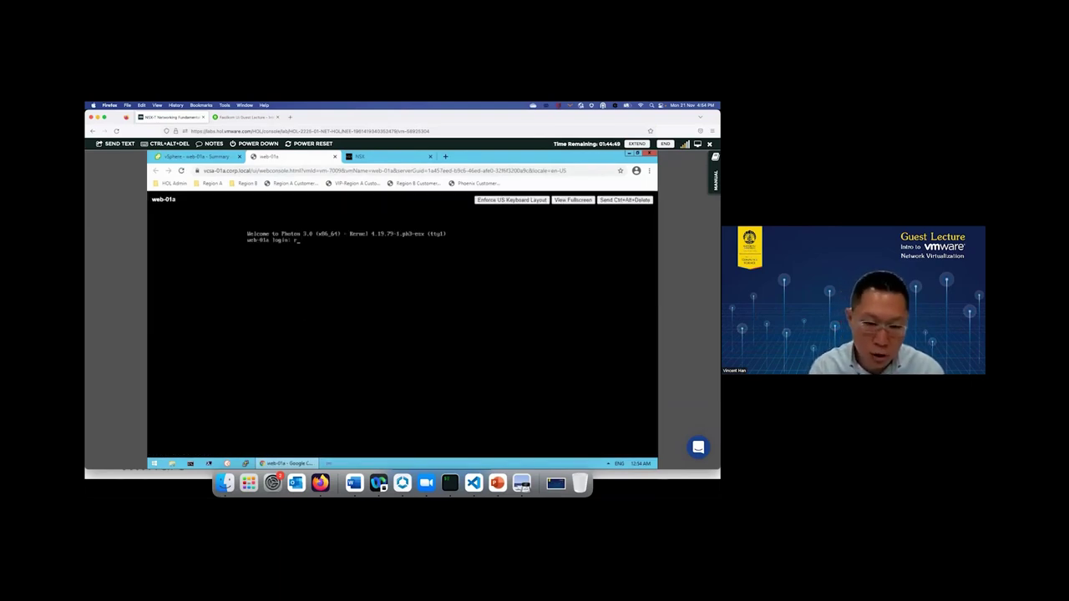
type("root")
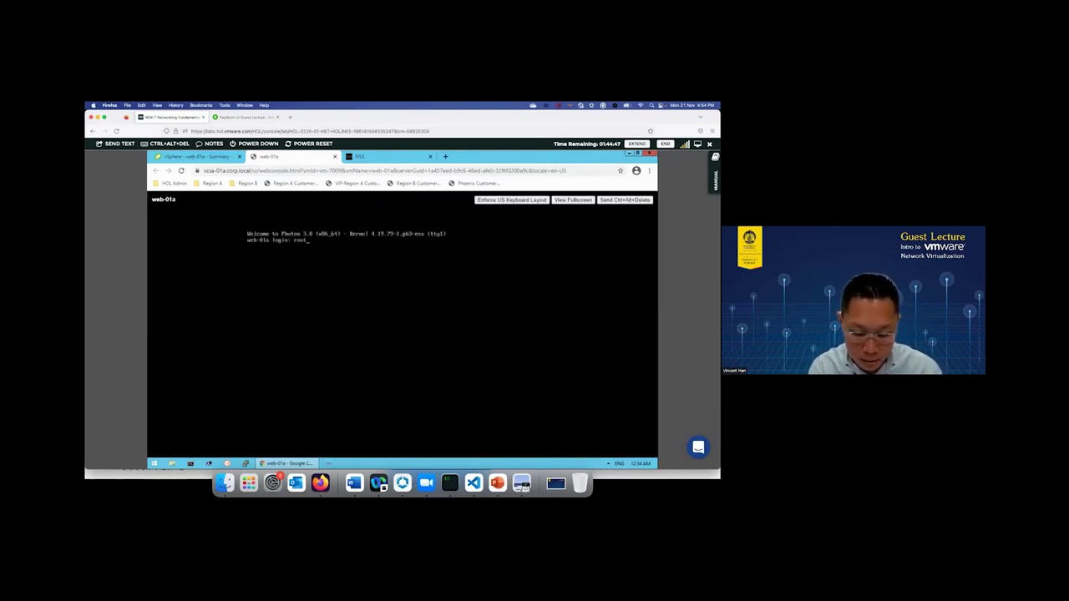
key("Return")
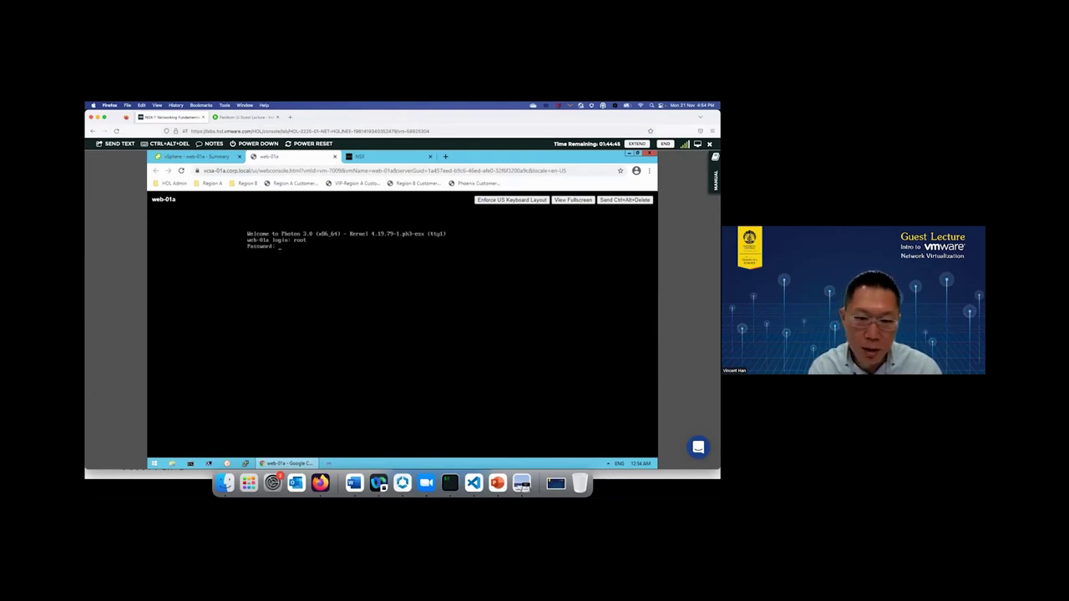
key("Return")
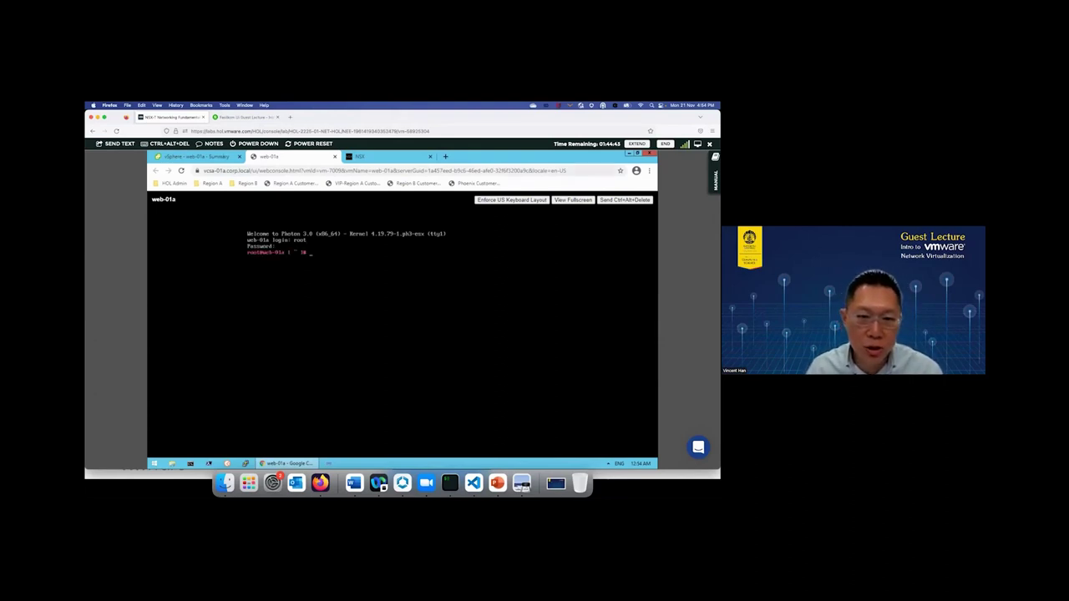
key("ctrl+shift+Tab")
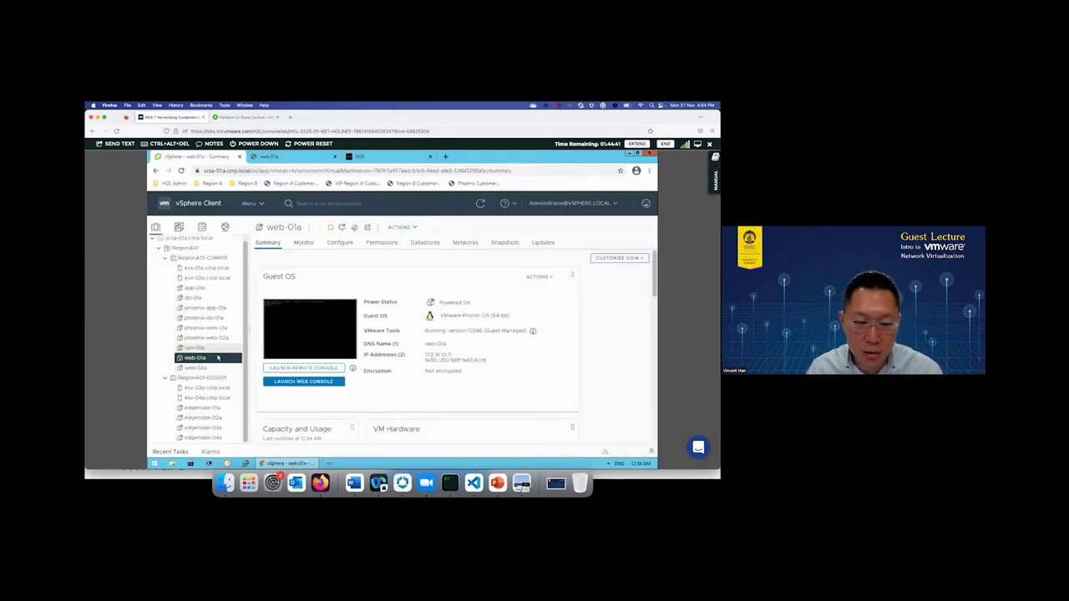
- Edit web-01a's settings to connect Network adapter 1 to the web-ls network on RegionA01-vDS
right_click(217, 358)
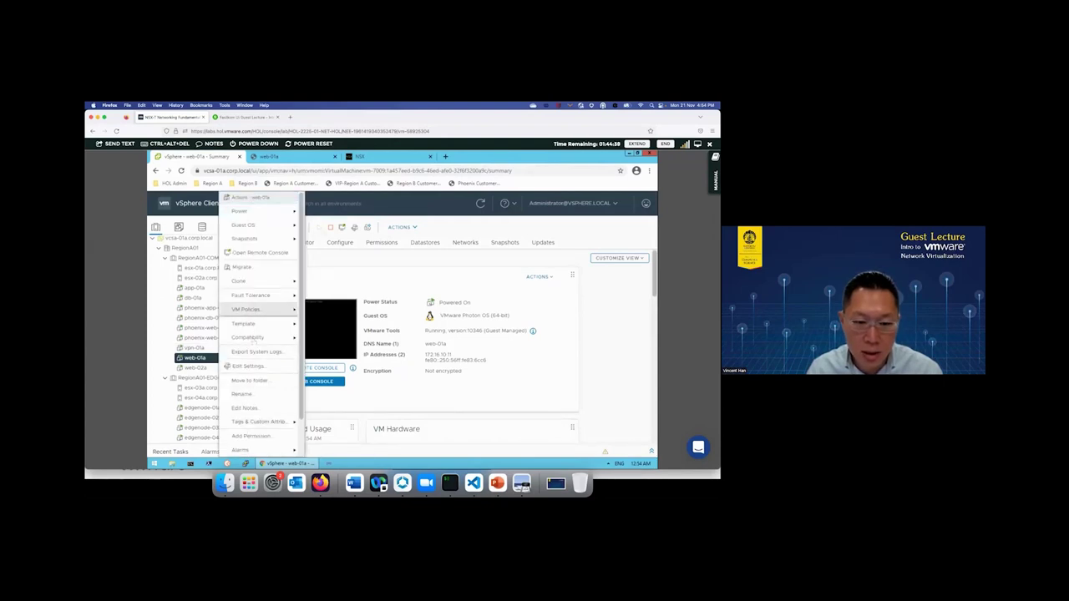
left_click(248, 366)
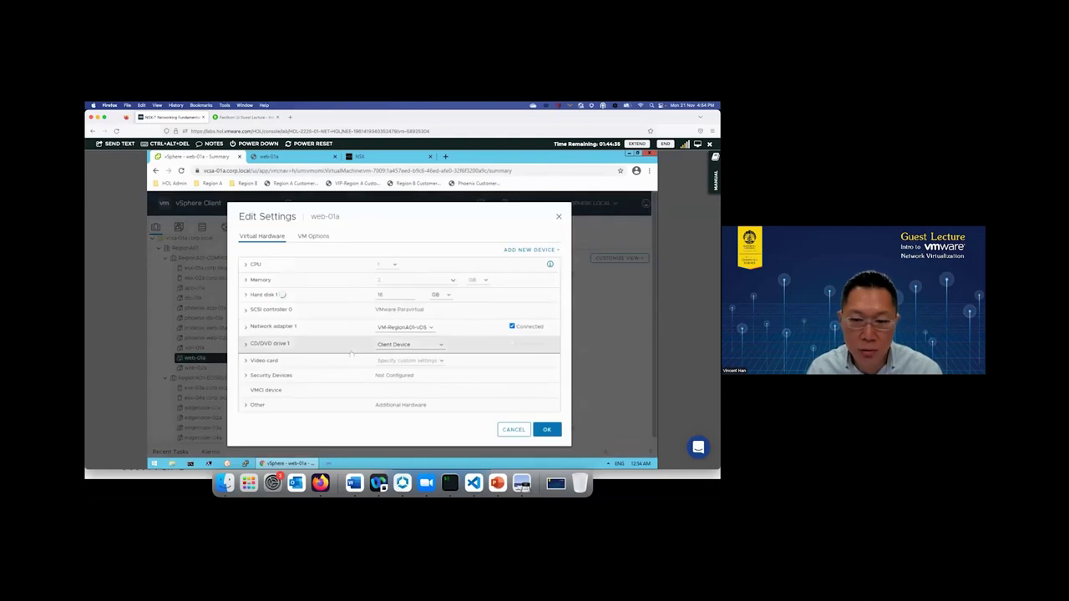
left_click(416, 327)
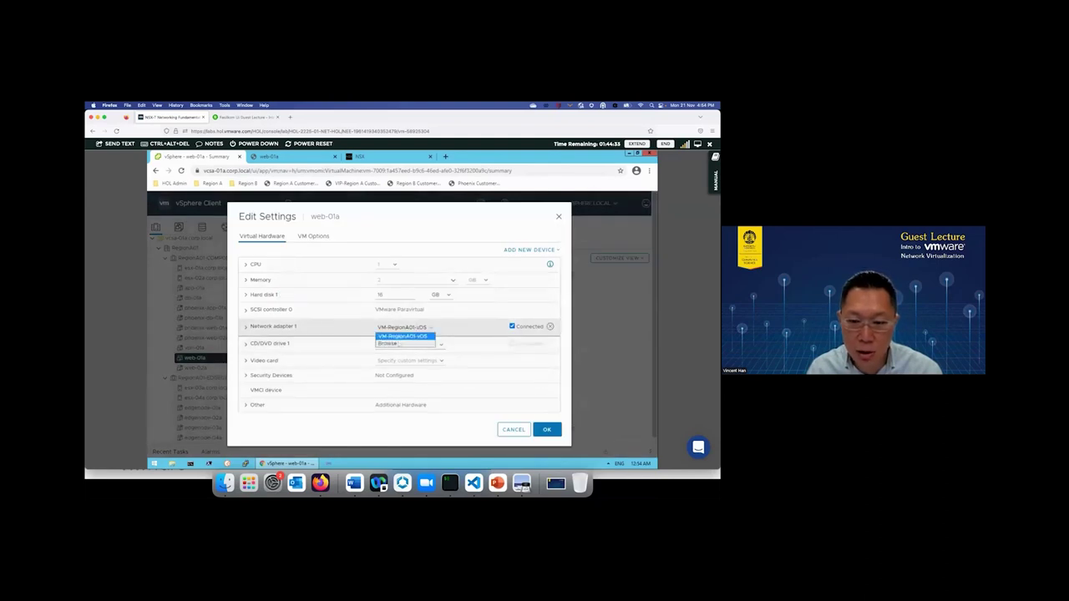
left_click(388, 343)
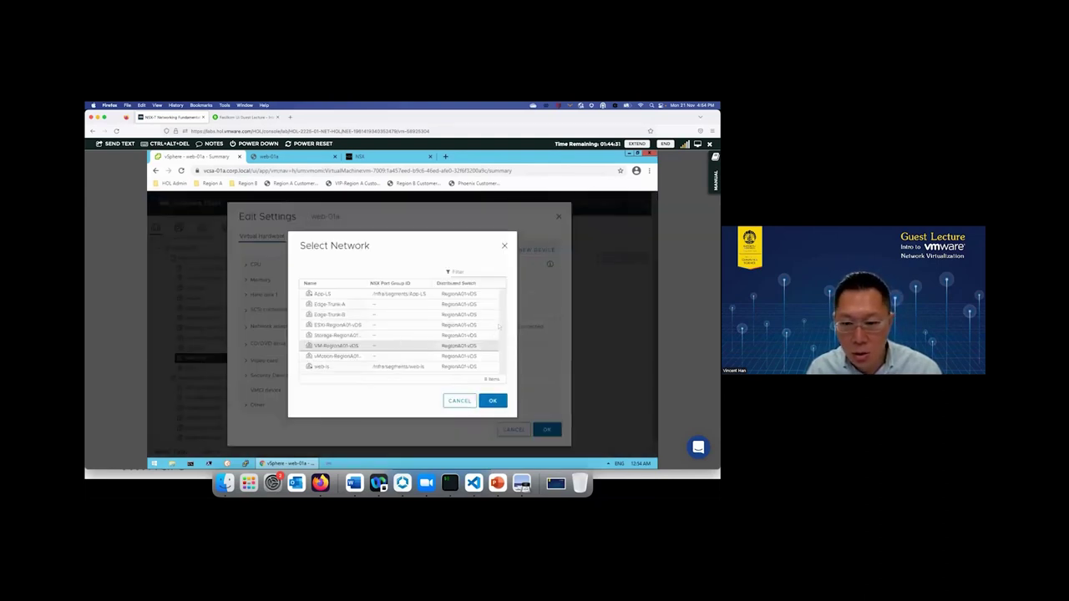
left_click(359, 369)
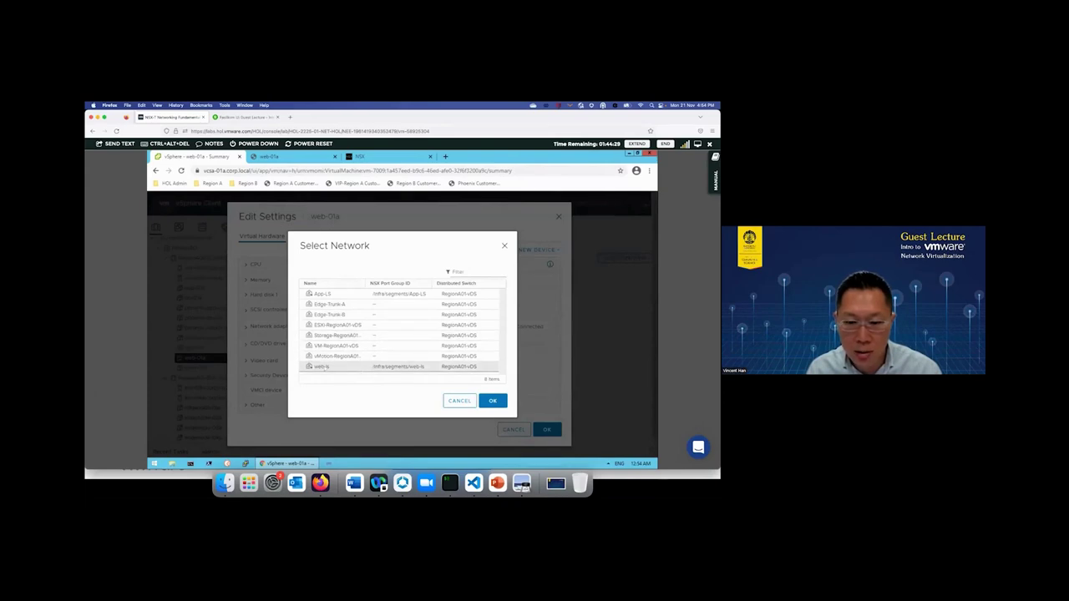
left_click(321, 369)
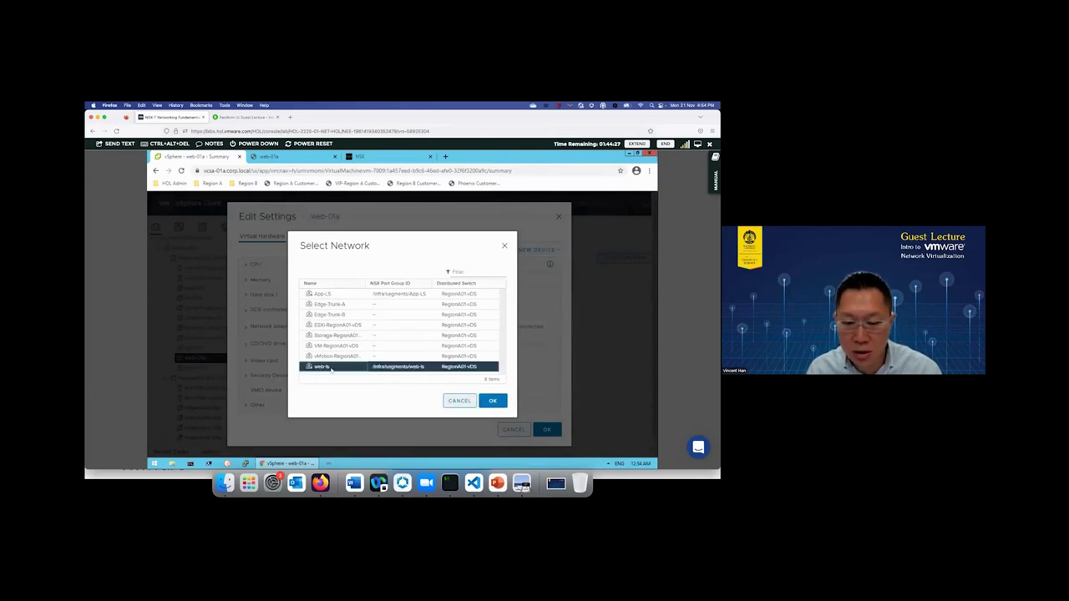
left_click(490, 401)
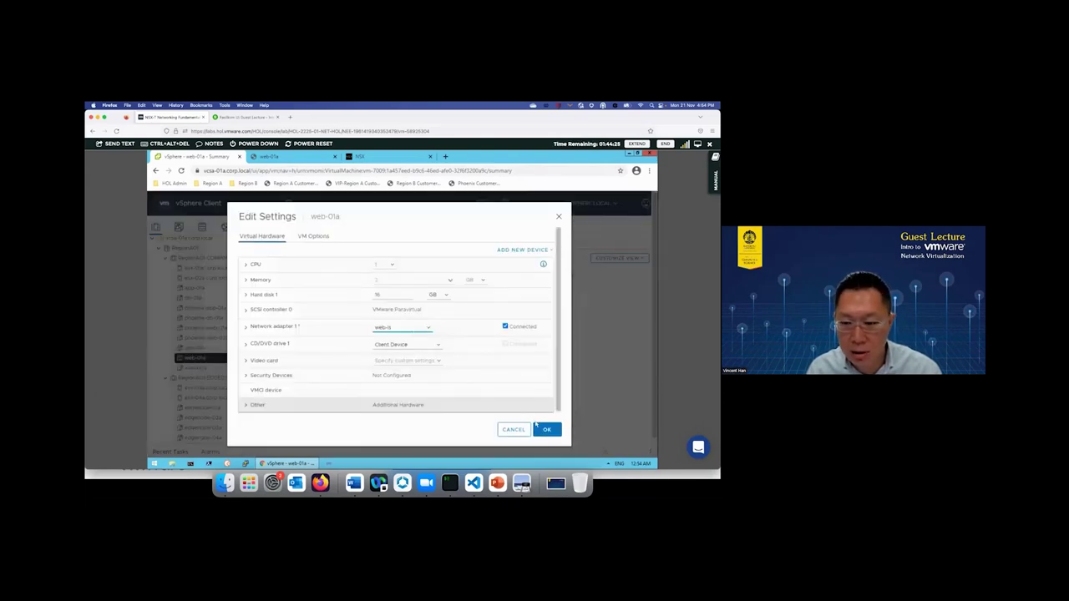
left_click(539, 427)
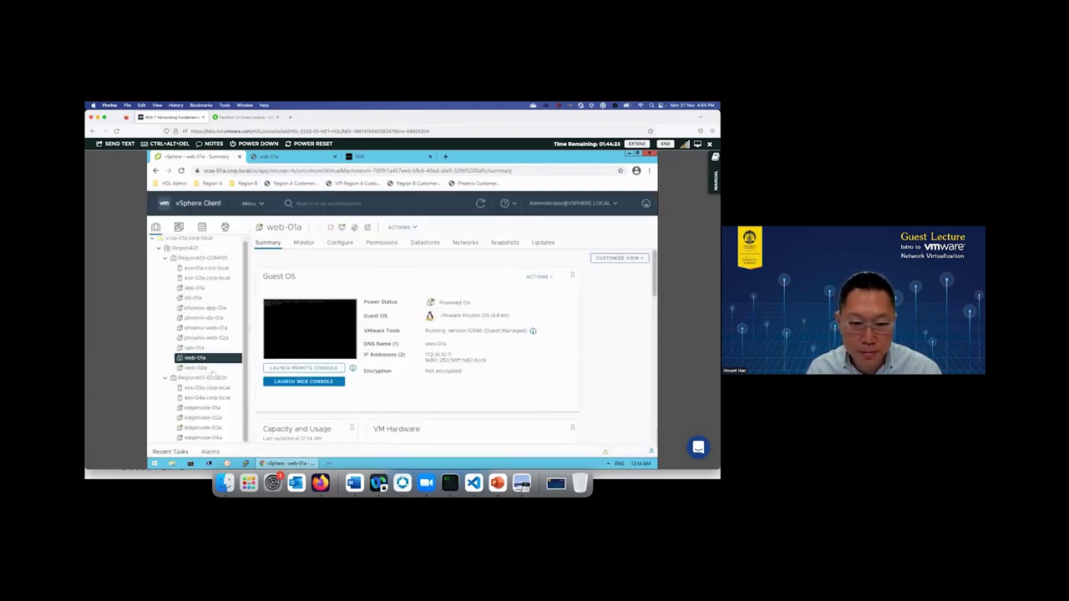
- Open the web console of the web-02a VM and log in as root with the account password
left_click(197, 367)
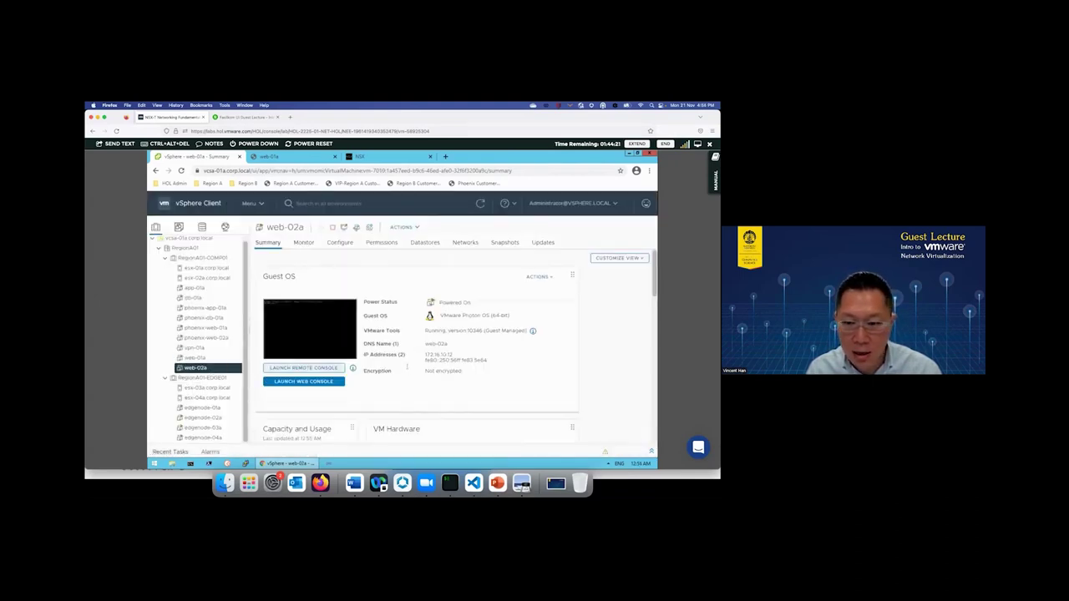
left_click(310, 329)
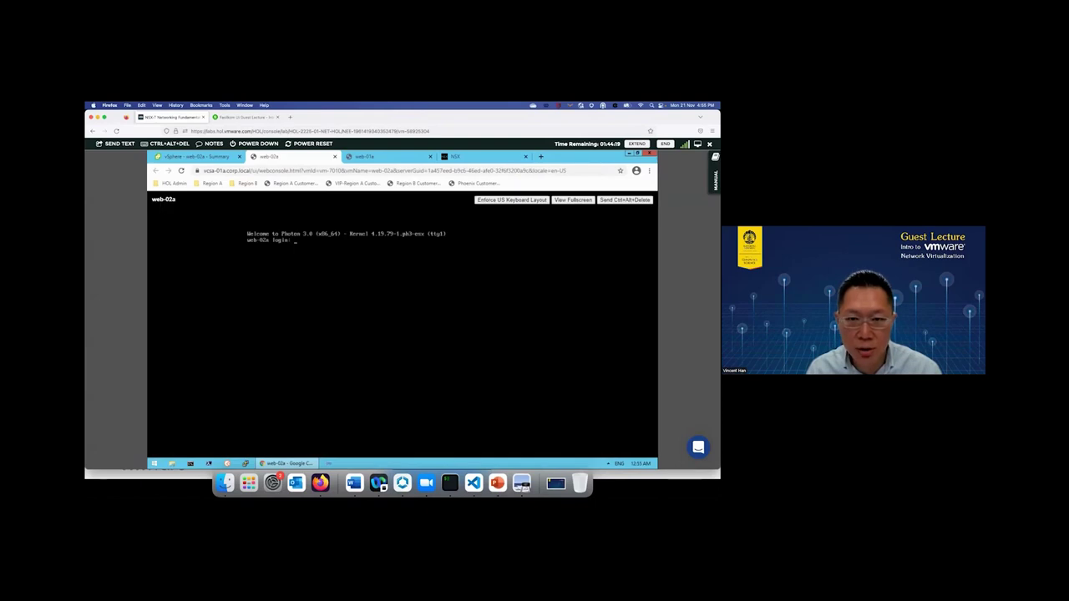
type("root")
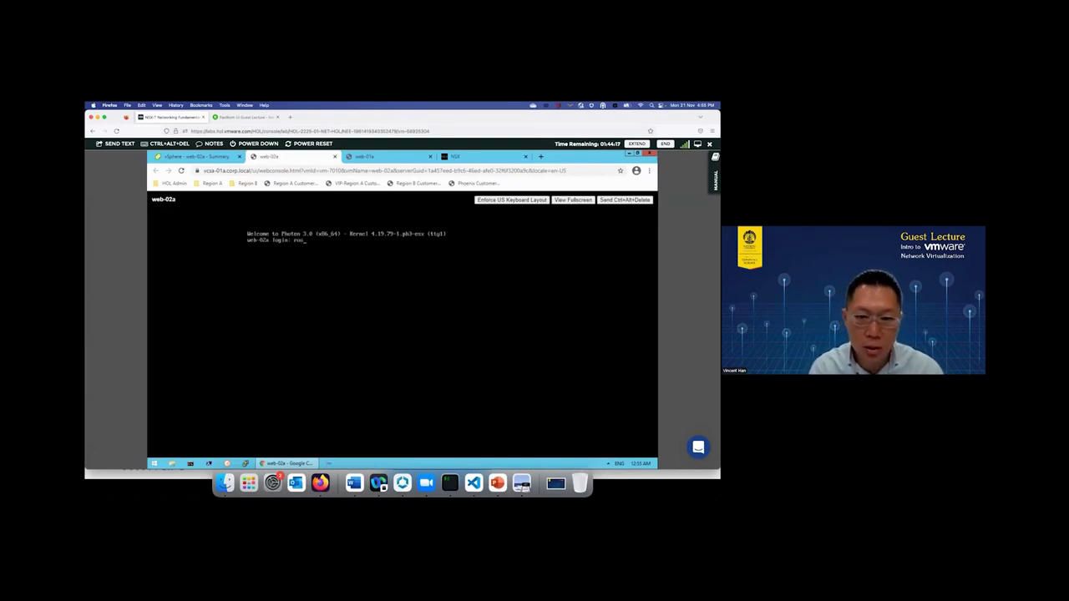
key("Return")
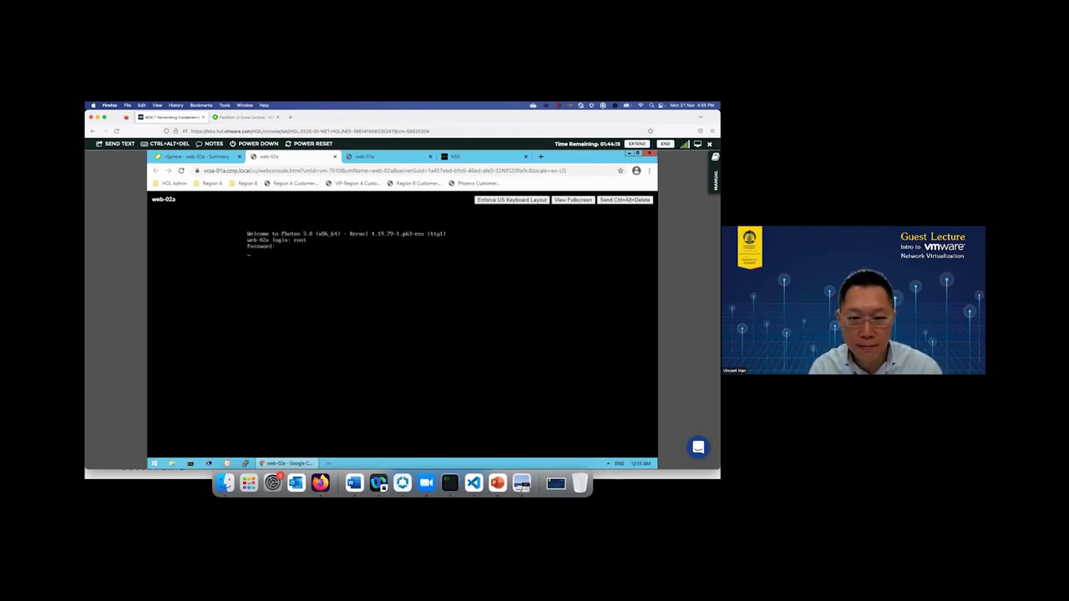
key("Return")
- Run ifconfig in the web-02a and web-01a consoles to check both VMs' IP addresses
type("ifconfig")
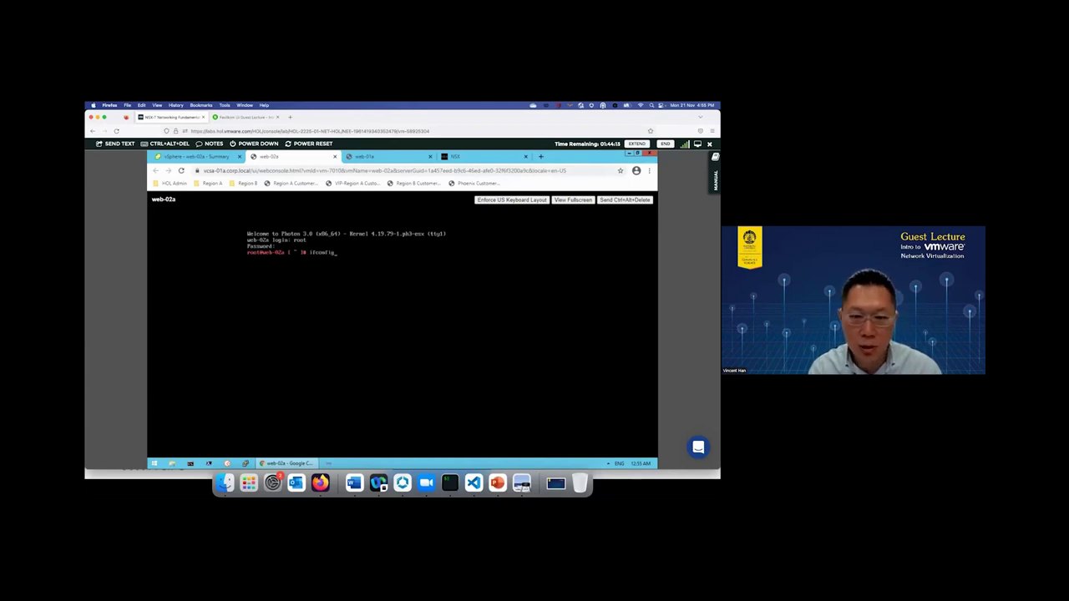
key("Return")
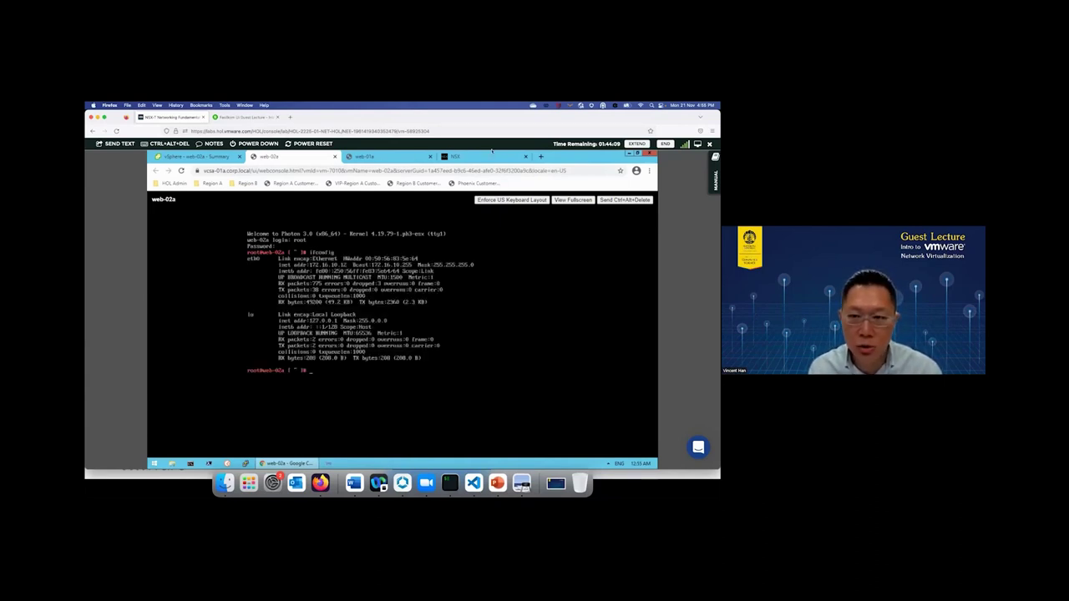
left_click(389, 156)
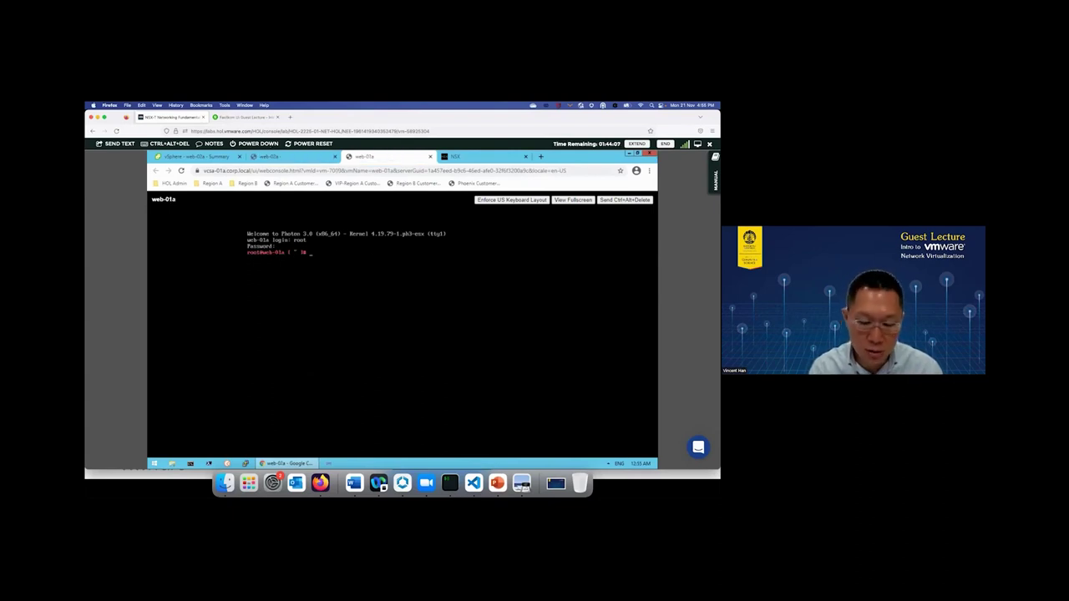
type("ifconfig")
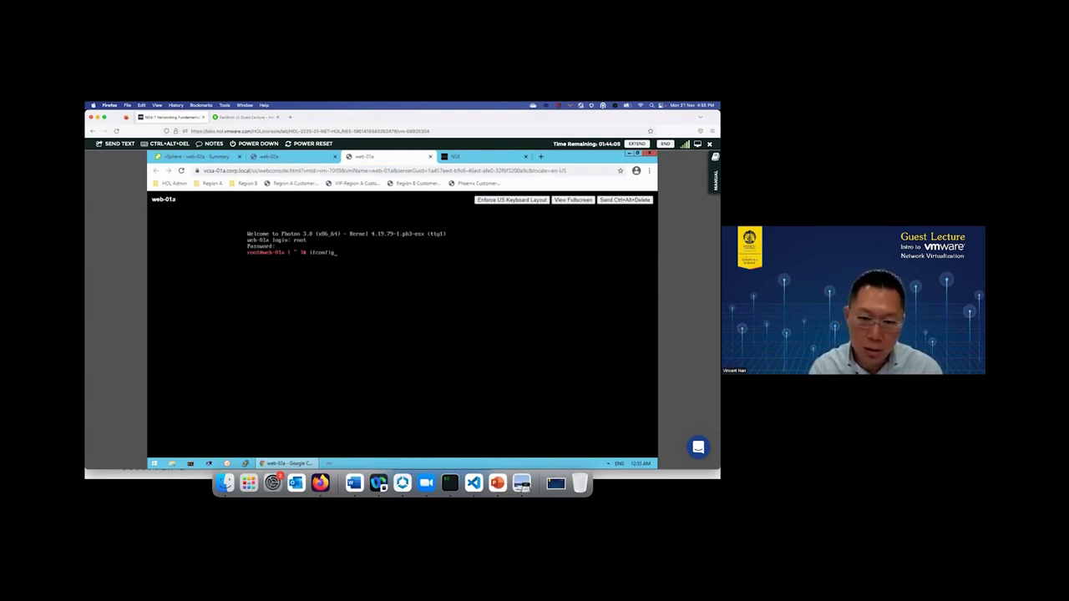
key("Return")
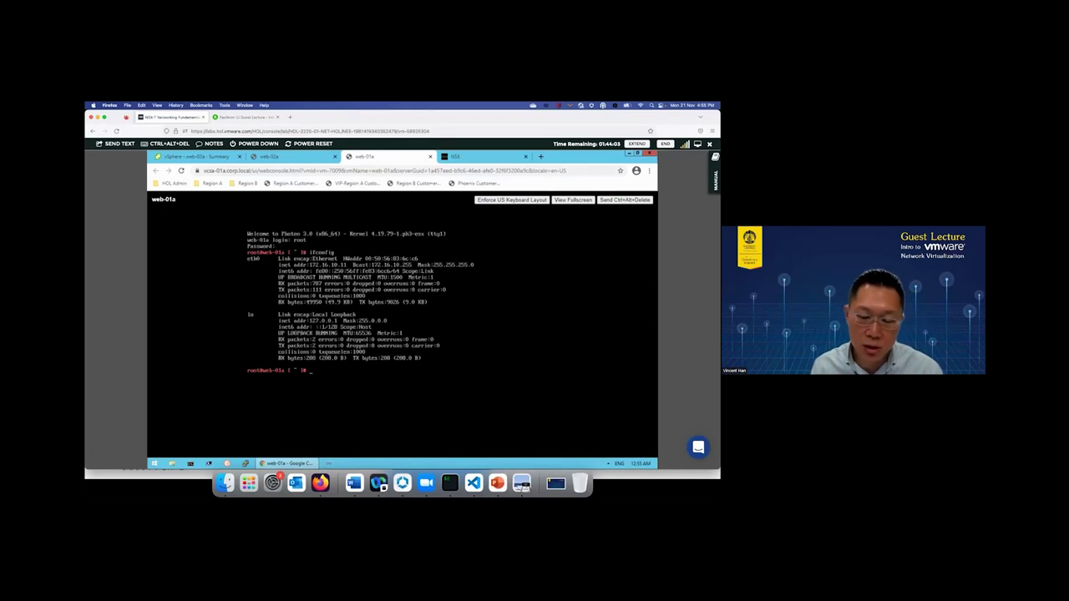
- Ping web-02a at 172.16.10.12 from the web-01a console
type("ping ")
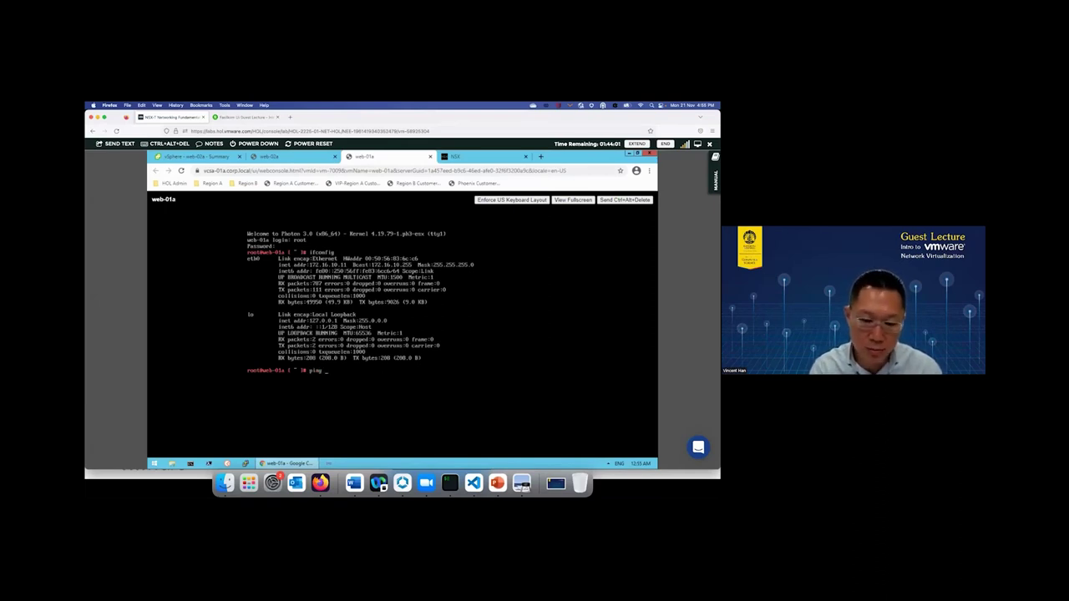
type("172.16.10.")
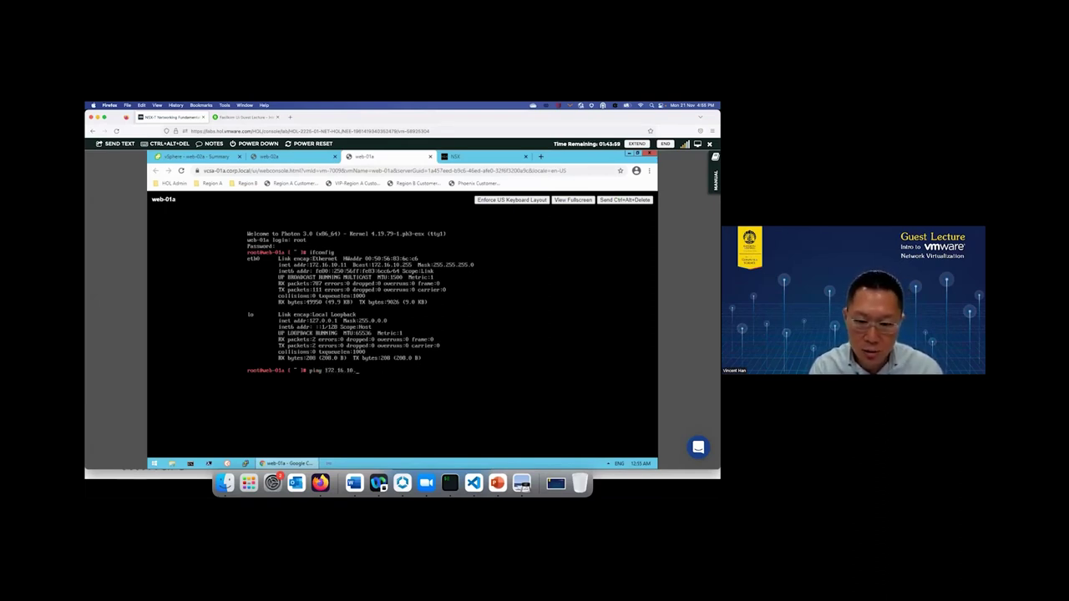
type("12")
key("Return")
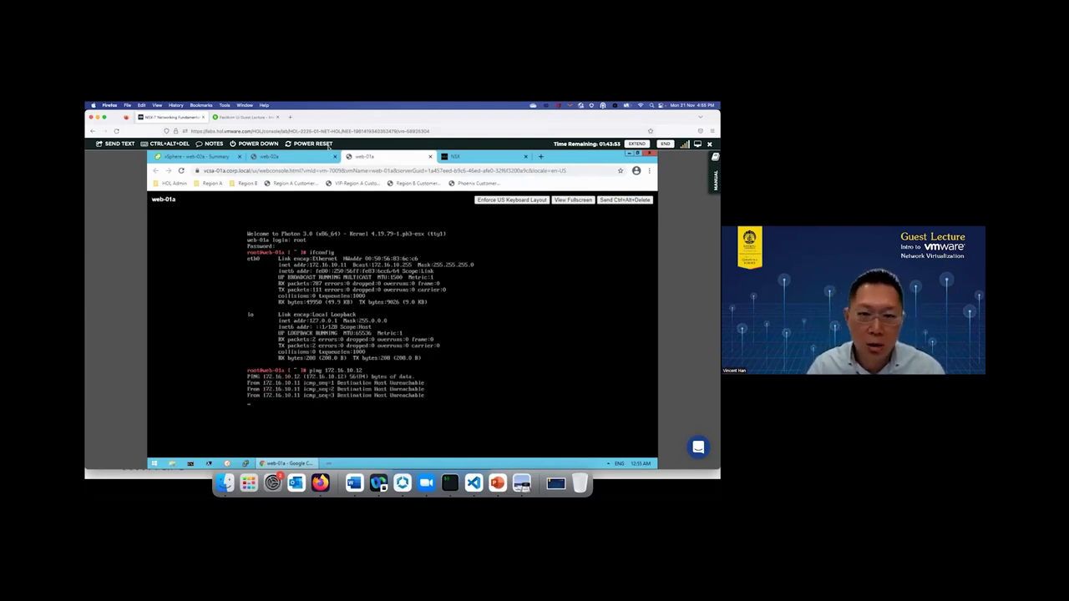
- Return to the vSphere Client and connect web-02a's Network adapter 1 to the web-ls network
left_click(201, 157)
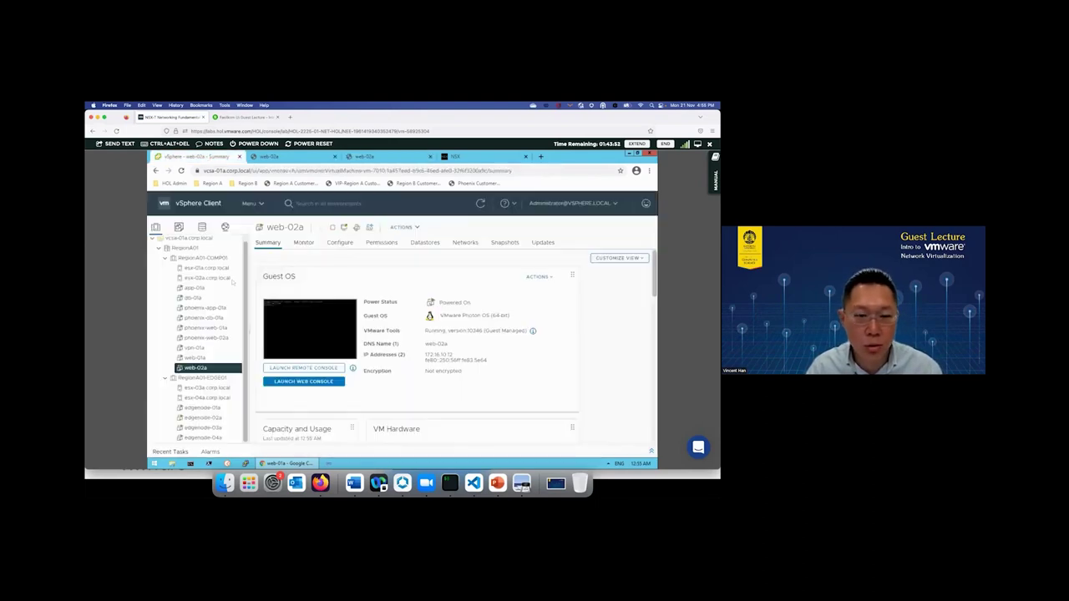
right_click(208, 370)
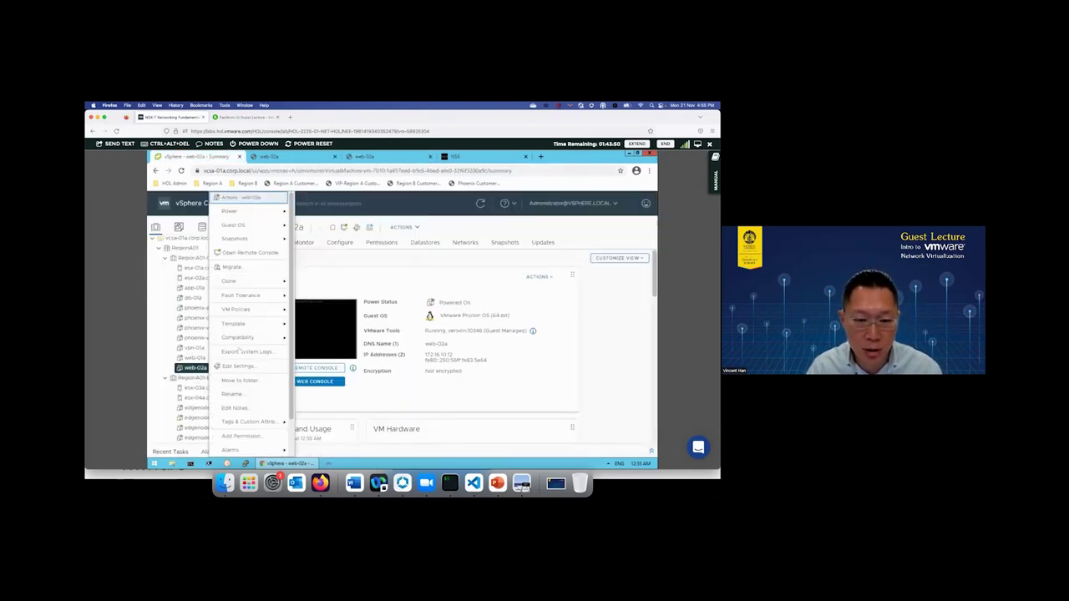
left_click(238, 367)
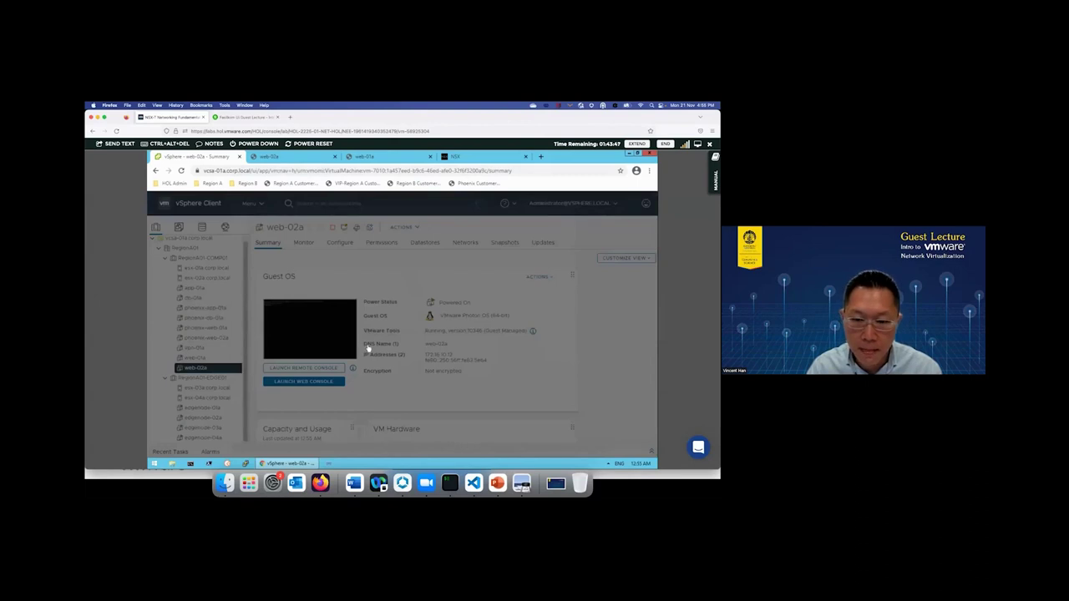
left_click(405, 326)
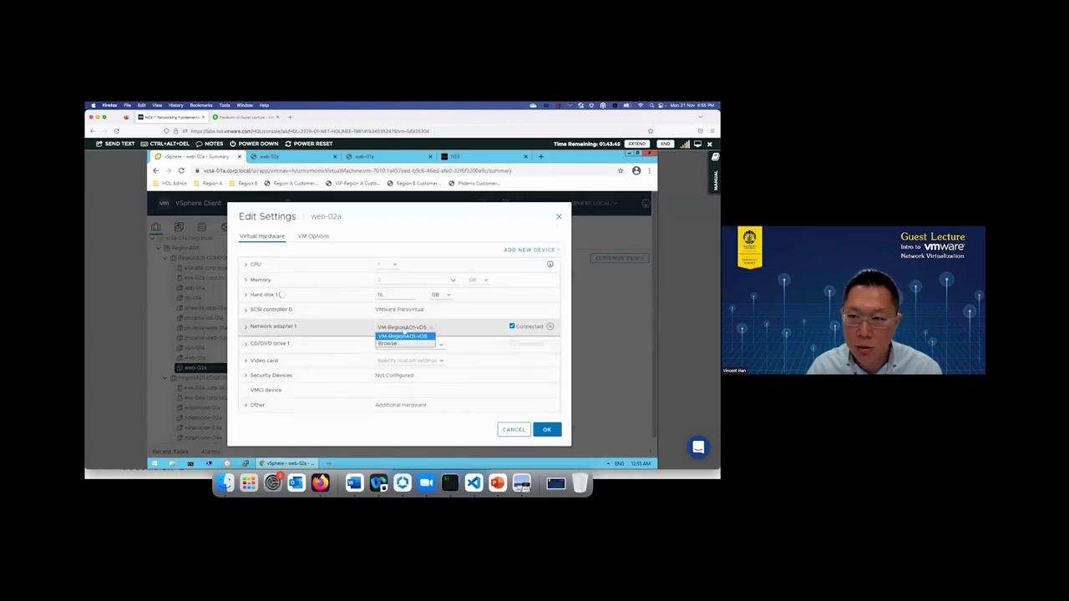
left_click(400, 343)
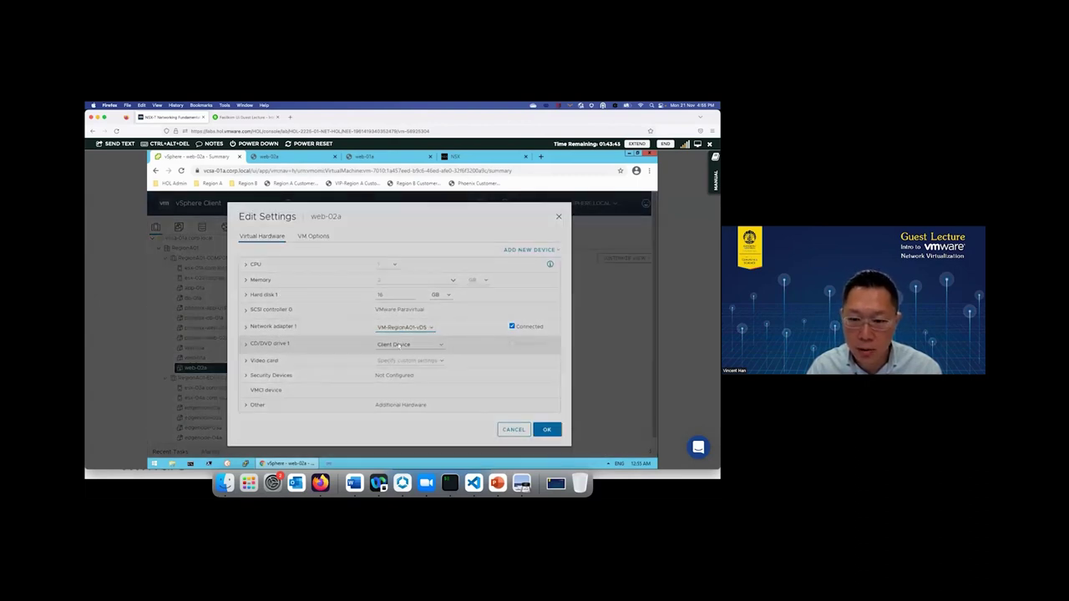
left_click(324, 368)
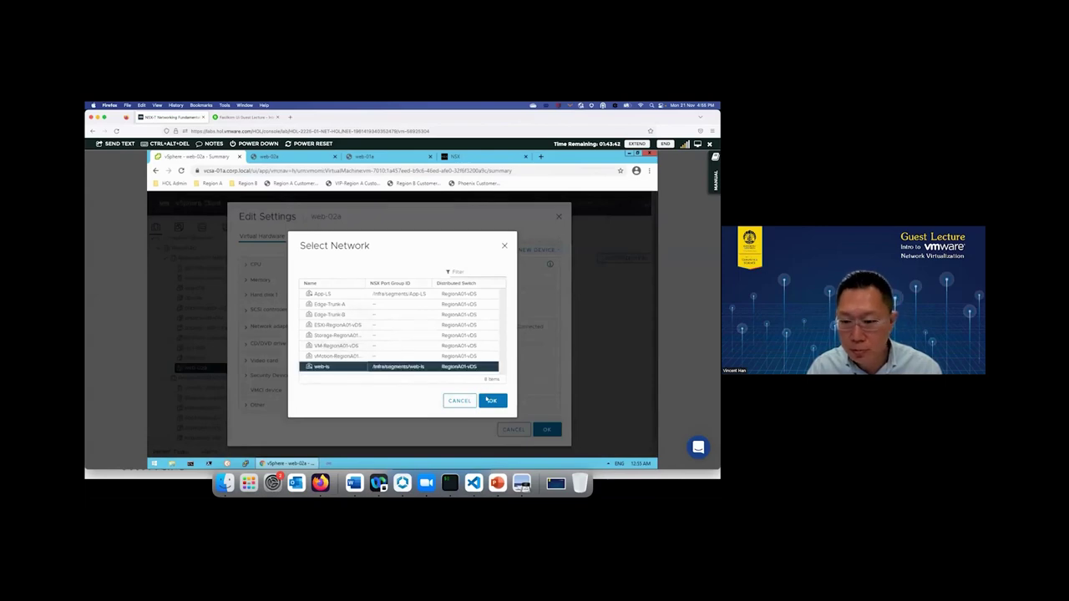
left_click(493, 401)
left_click(545, 430)
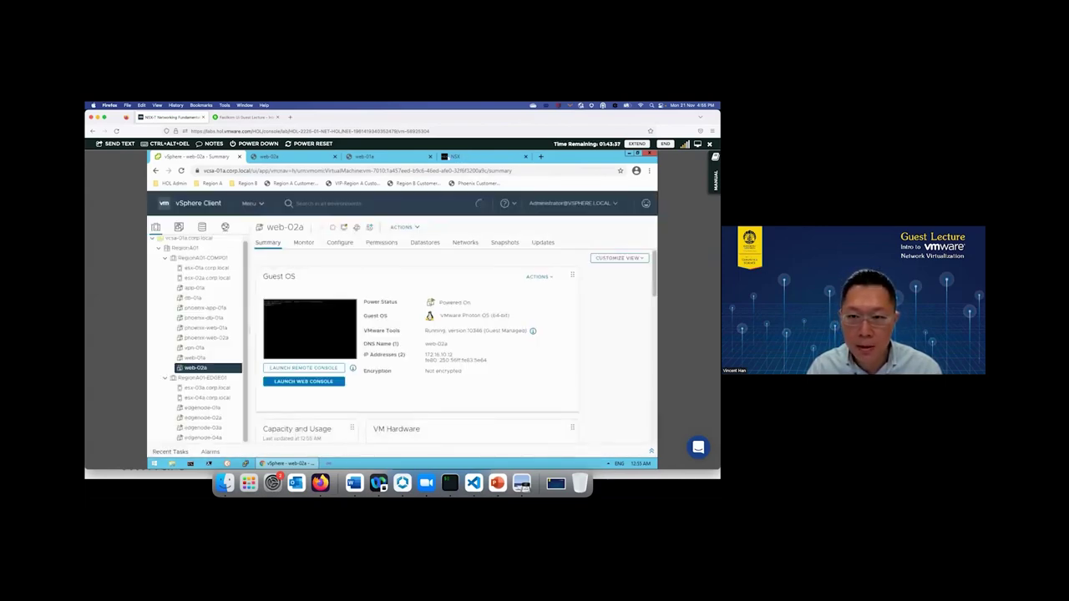
- Check the running ping in web-01a's console and the VMs attached to web-ls in vSphere, ending at the NSX-T segments
left_click(269, 156)
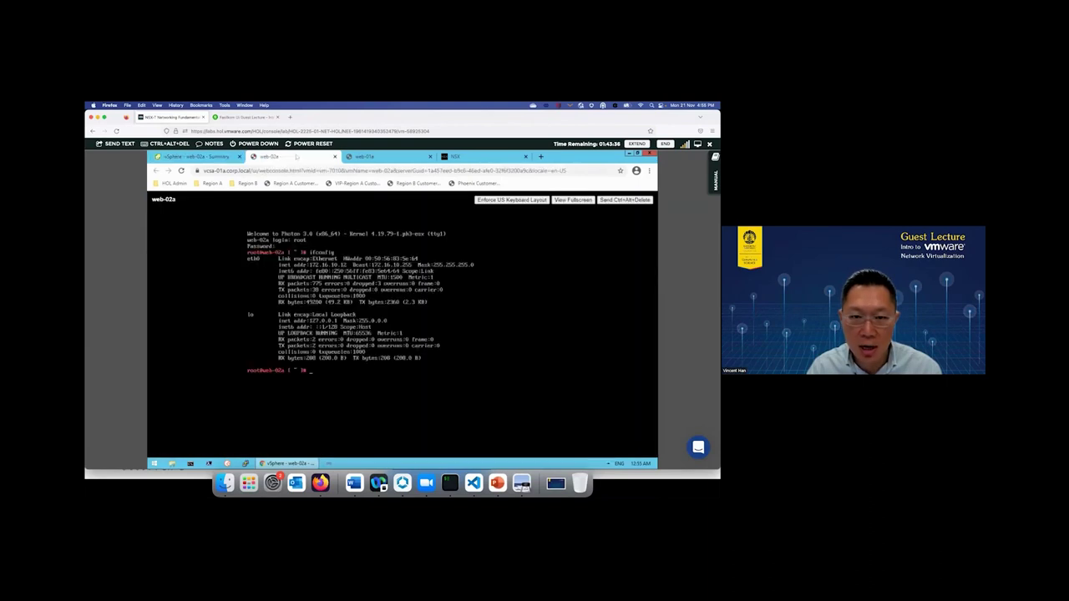
left_click(374, 157)
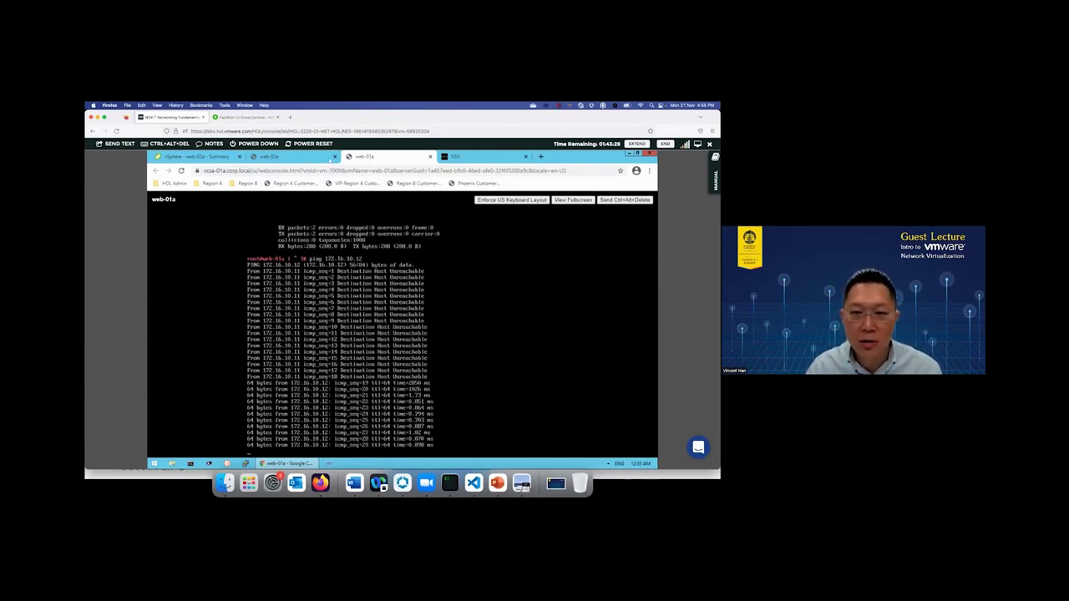
left_click(213, 155)
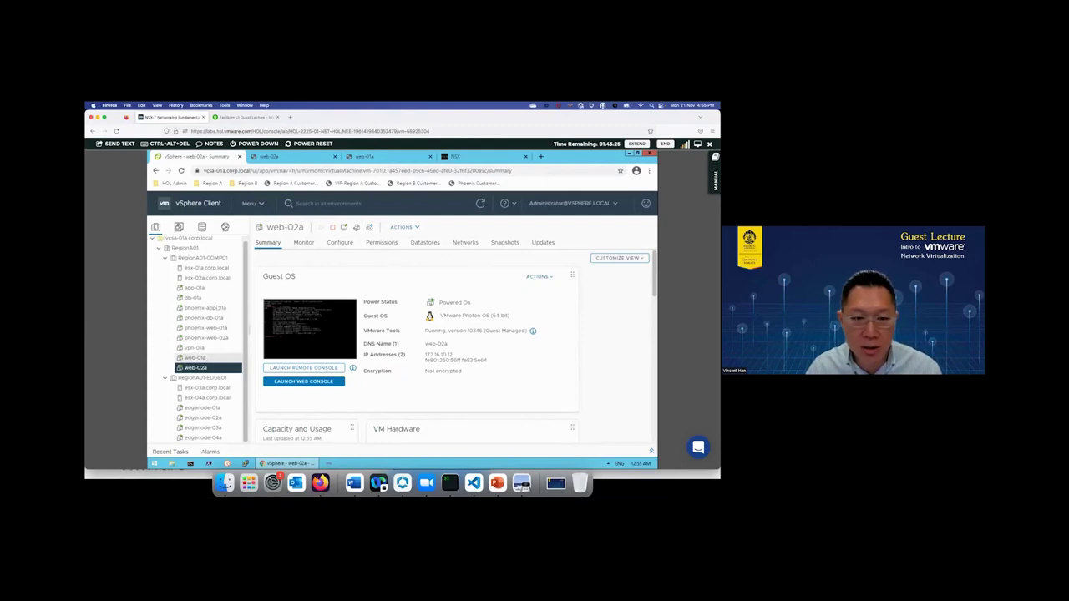
left_click(225, 226)
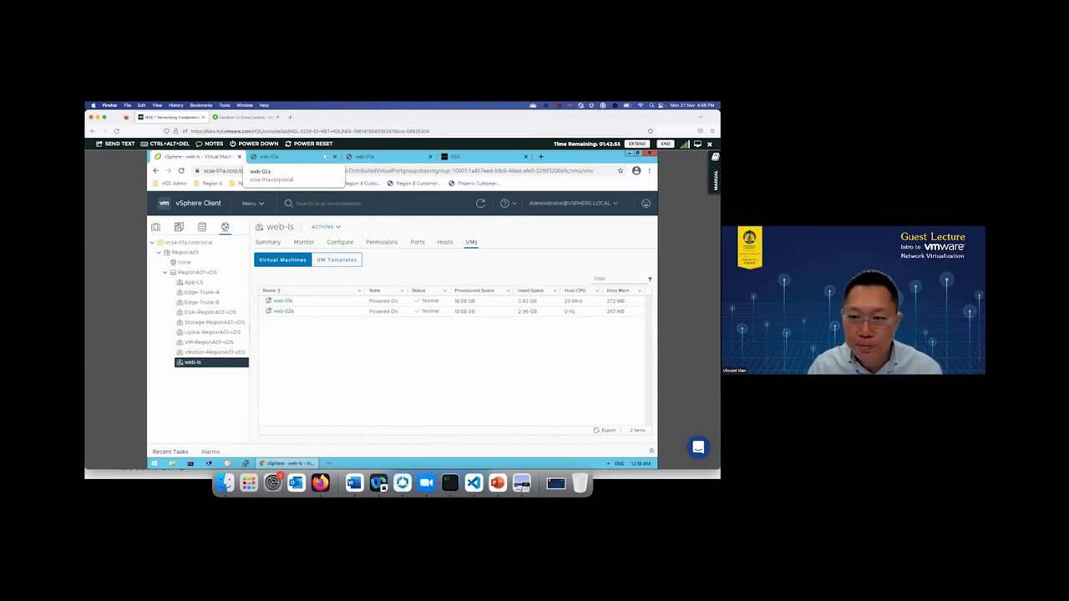
left_click(493, 157)
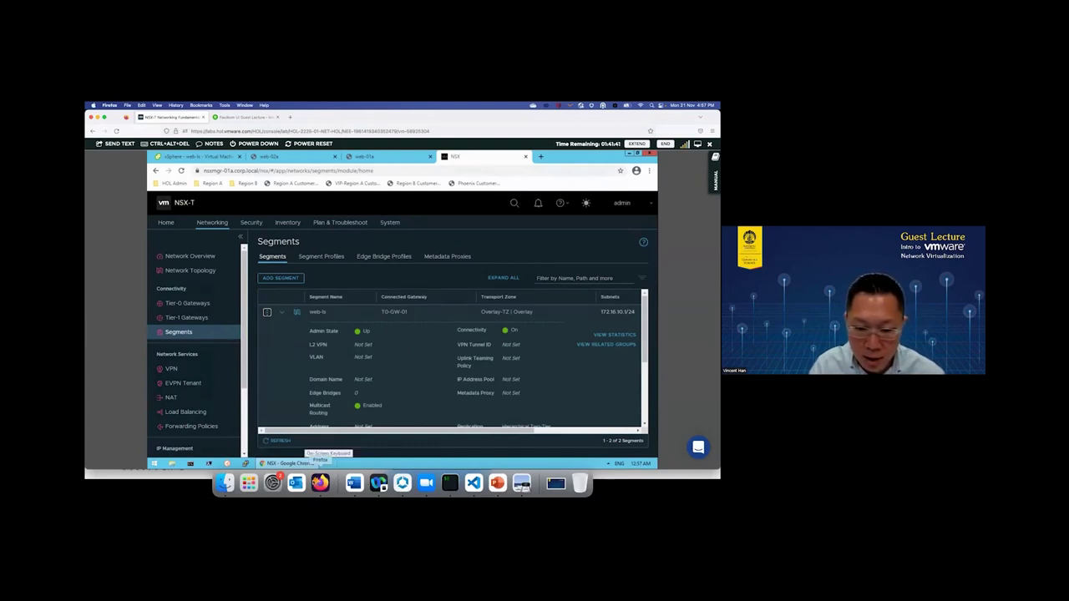
left_click(497, 485)
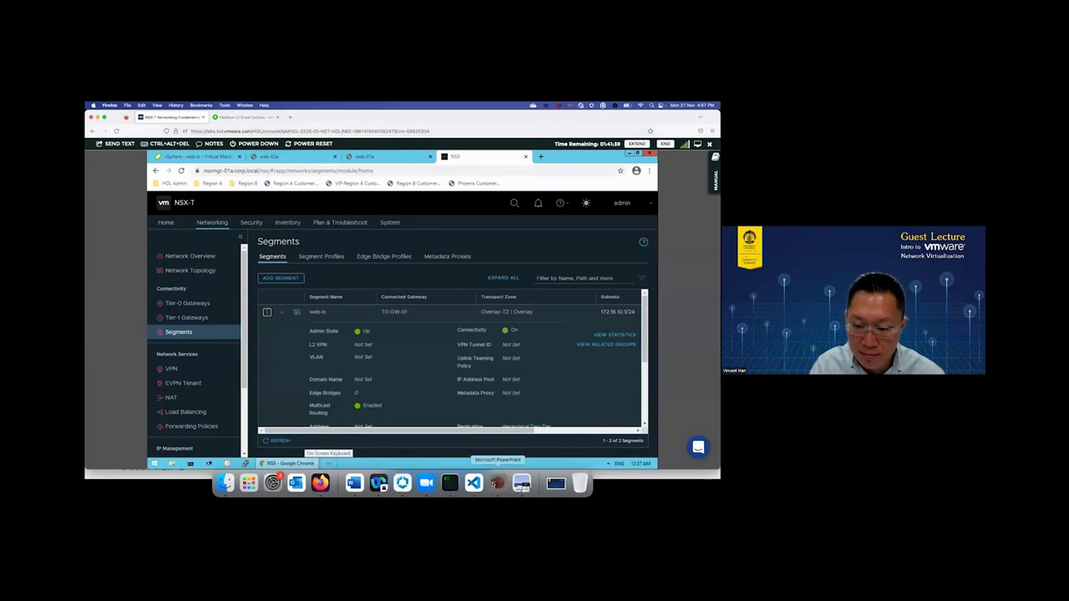
left_click(454, 386)
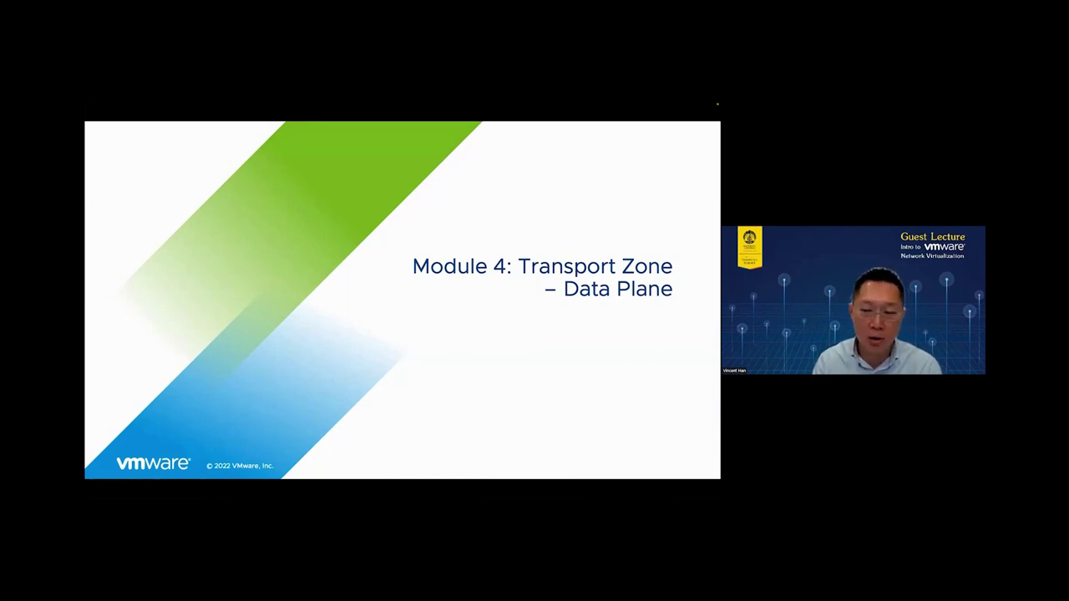
key("Right")
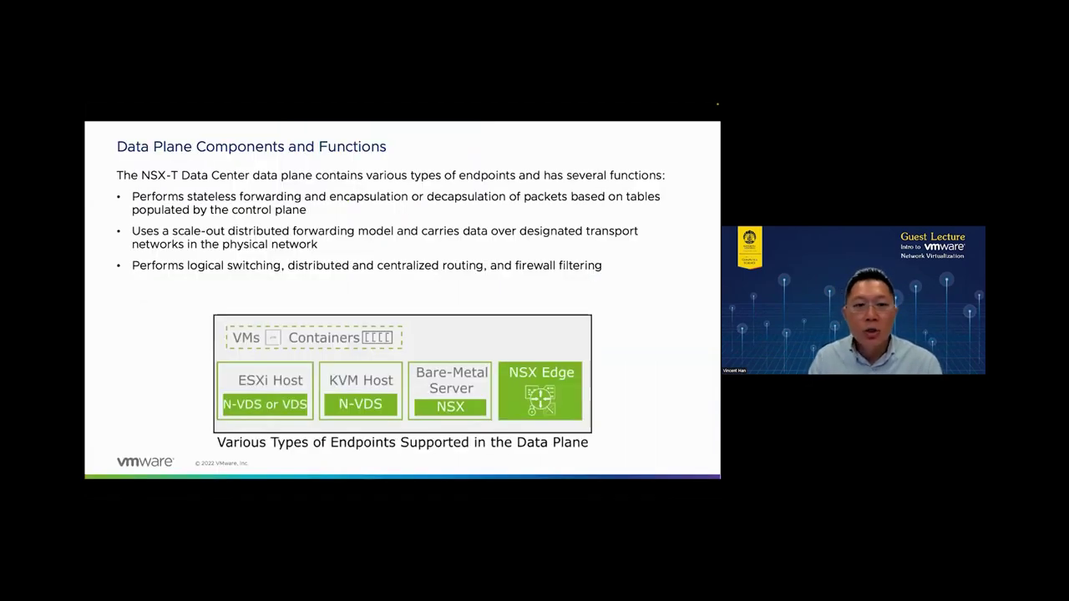
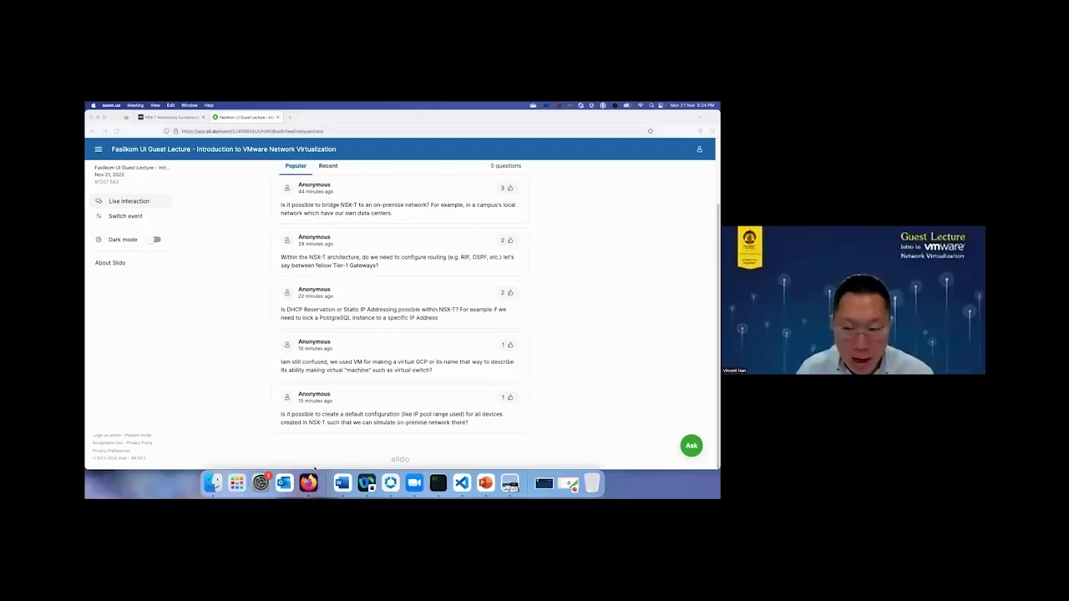
- Open the NSX Networking Fundamentals lab guide in Preview and read its steps for moving VMs, deleting segments and gateways, and removing NSX
left_click(308, 470)
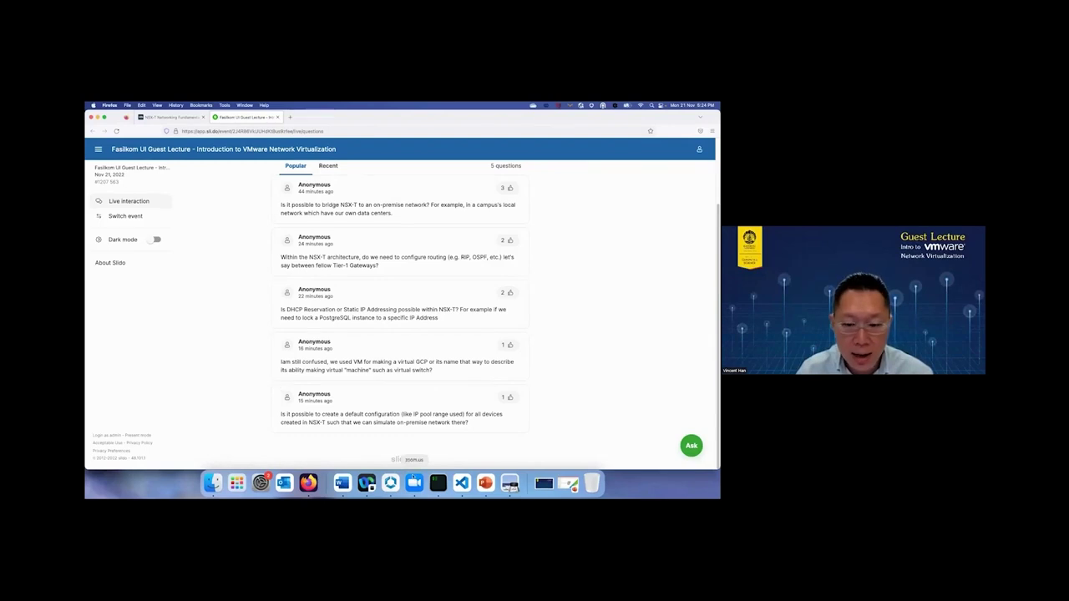
left_click(510, 484)
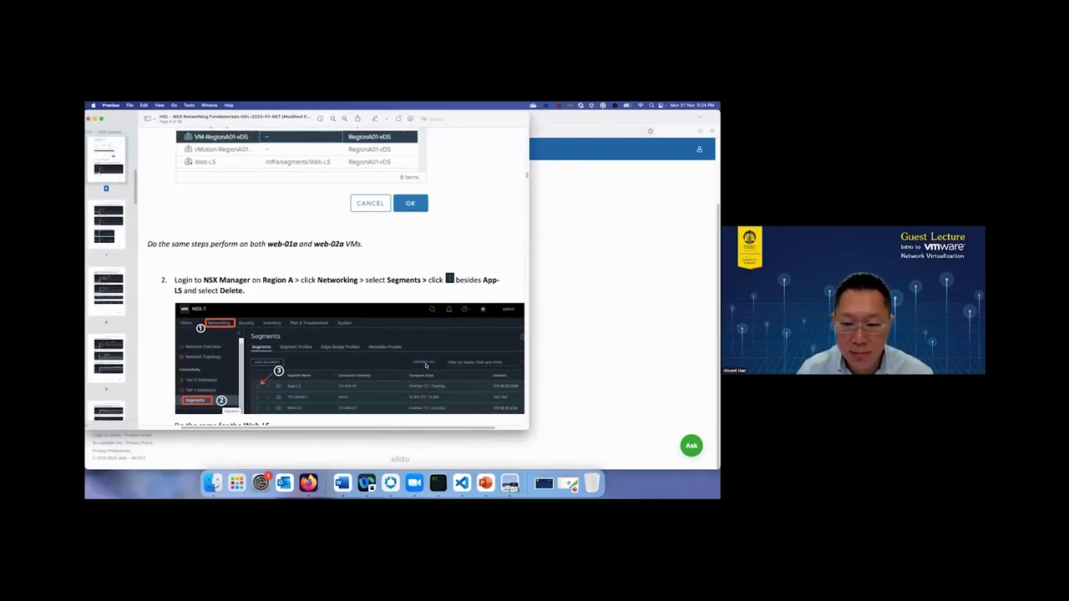
left_click_drag(527, 426, 393, 465)
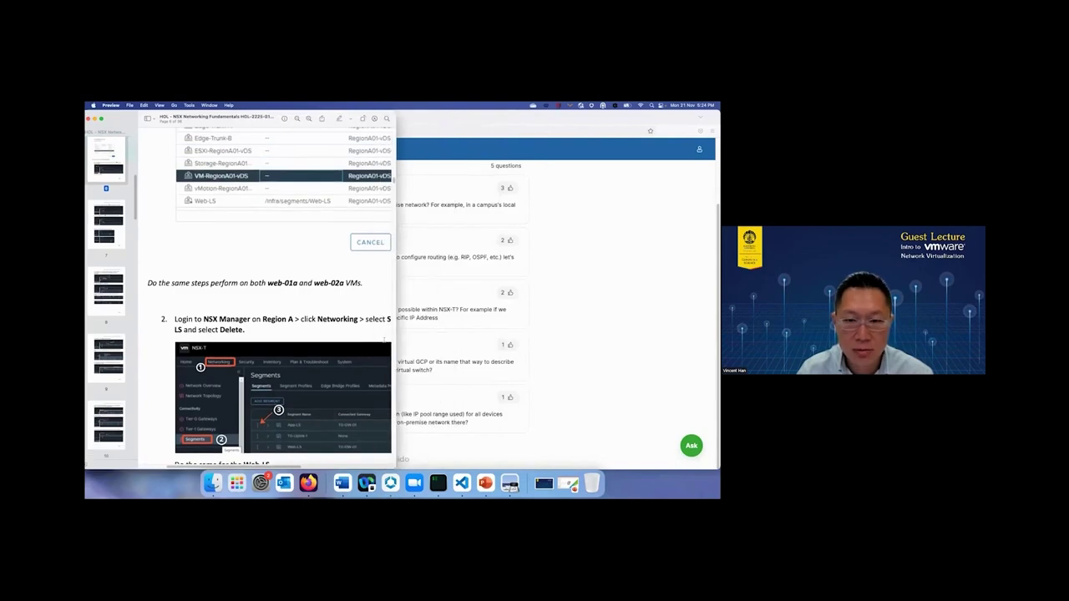
scroll(331, 326, "up", 3)
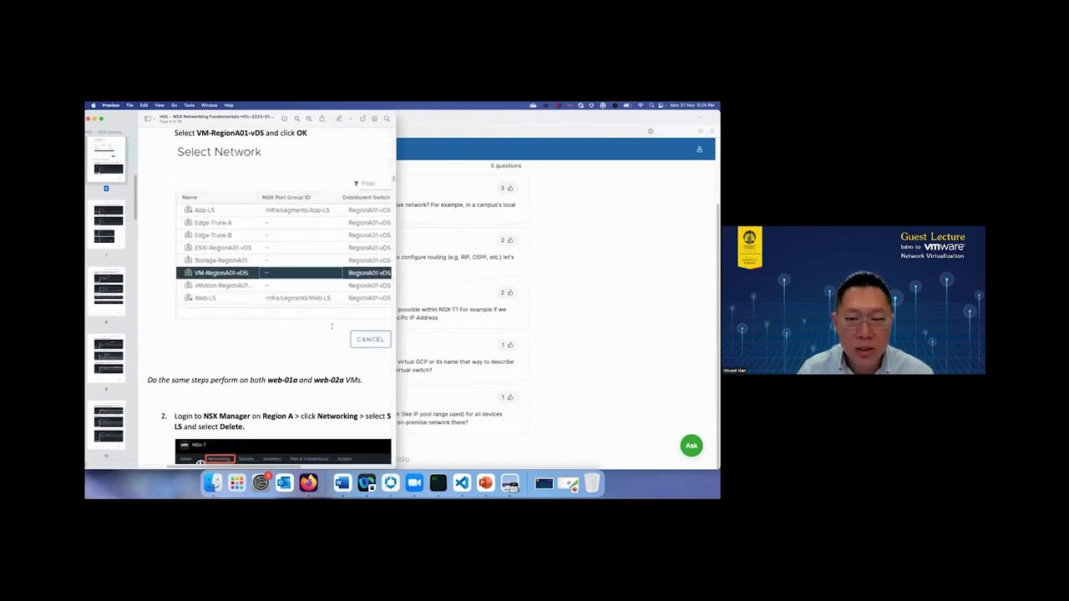
scroll(332, 327, "down", 2)
scroll(332, 326, "up", 3)
scroll(331, 327, "down", 10)
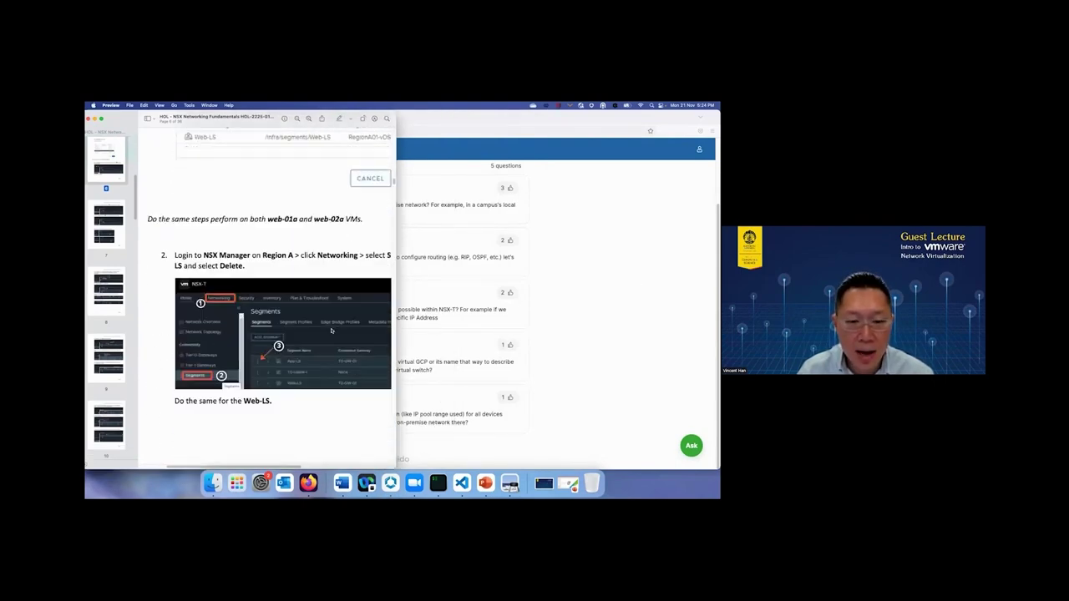
scroll(331, 328, "down", 10)
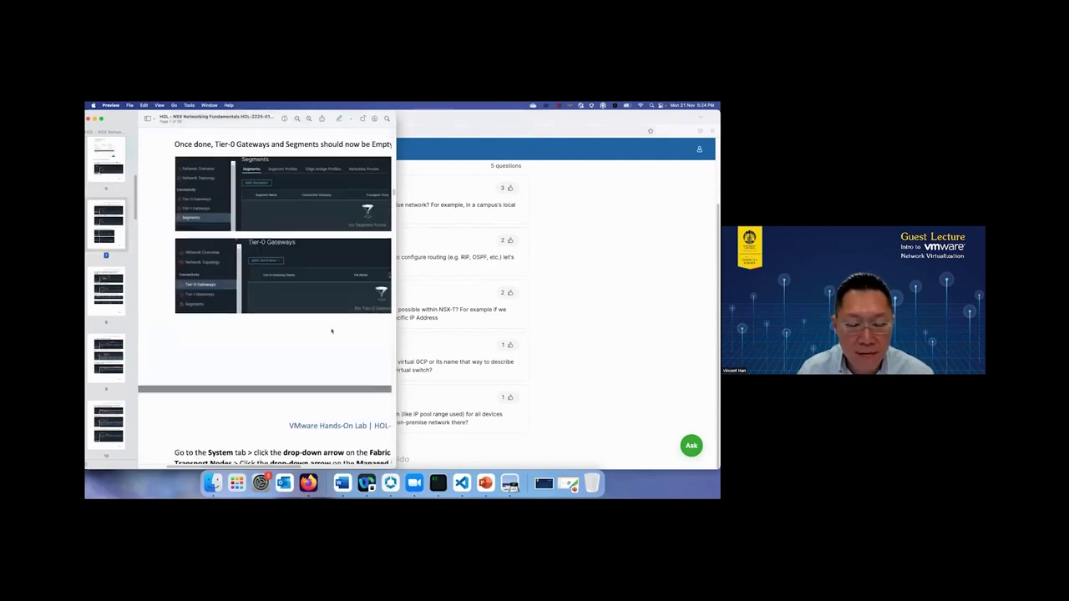
scroll(331, 329, "down", 5)
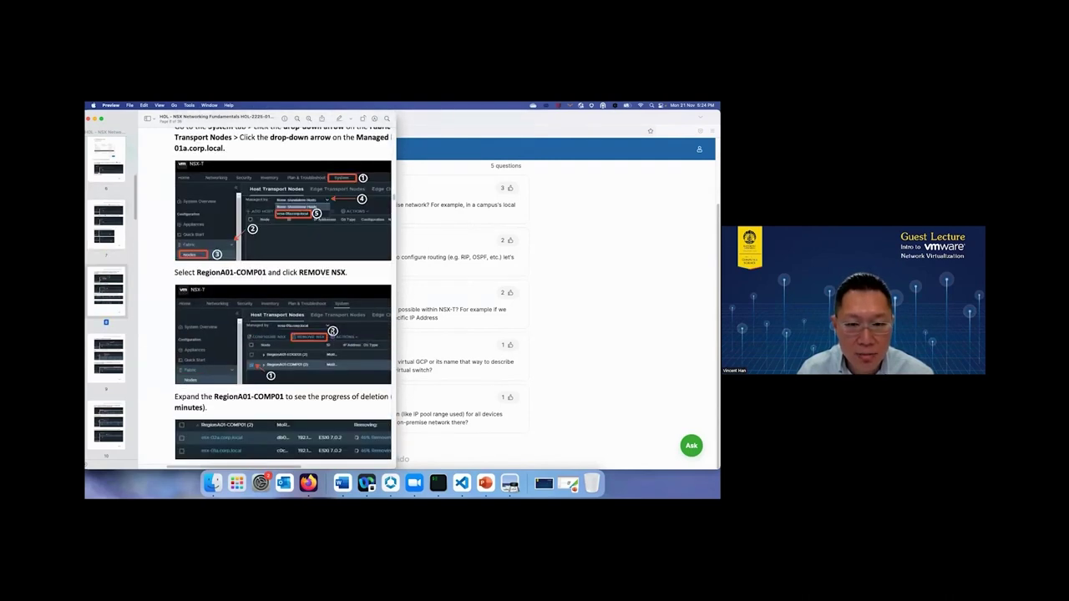
scroll(284, 292, "down", 4)
scroll(284, 292, "up", 8)
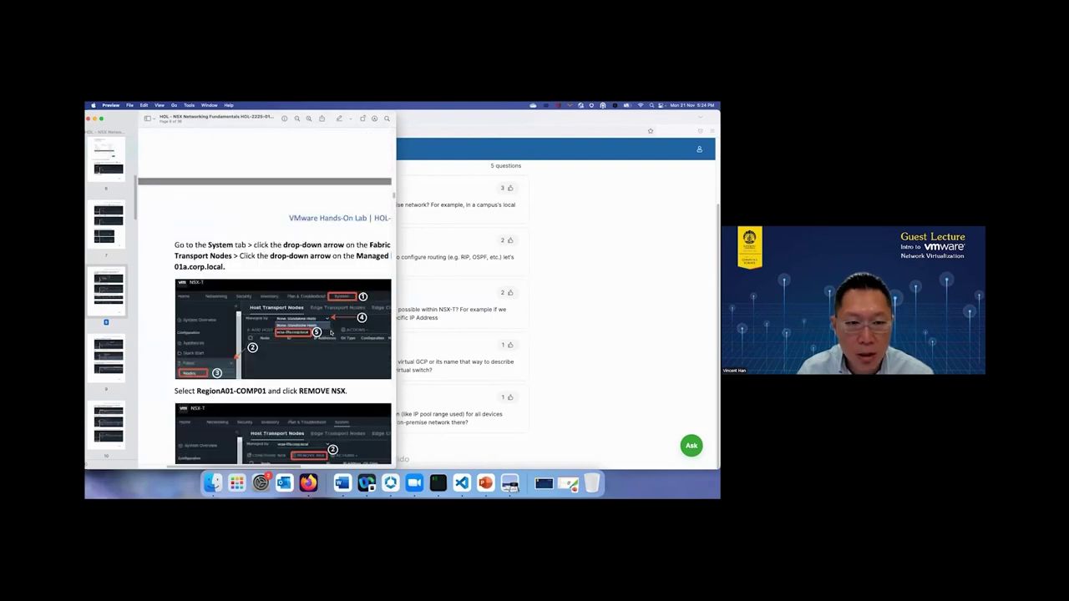
- Return to the lab console in Firefox, place it beside the guide, and find the guide's Tier-0 gateway and segment deletion steps
left_click(598, 239)
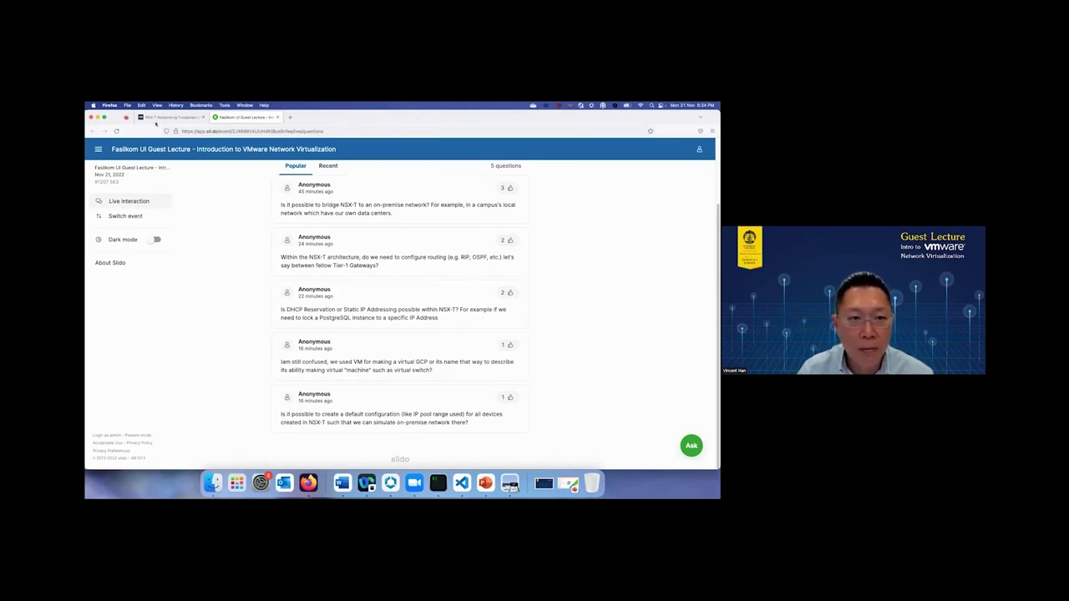
left_click(167, 117)
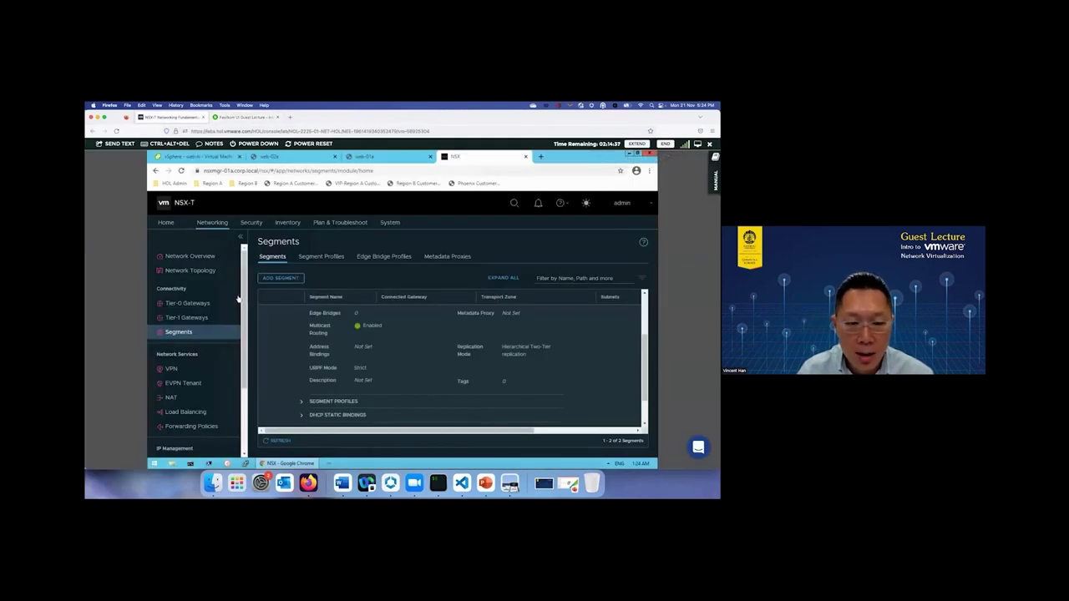
scroll(122, 111, "left", 3)
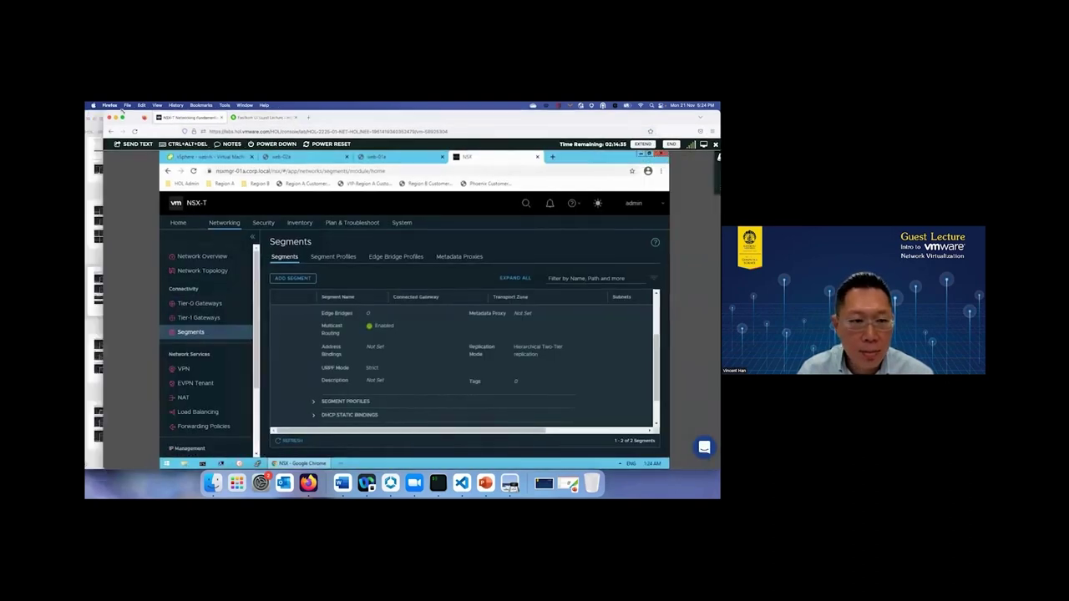
left_click_drag(122, 111, 399, 110)
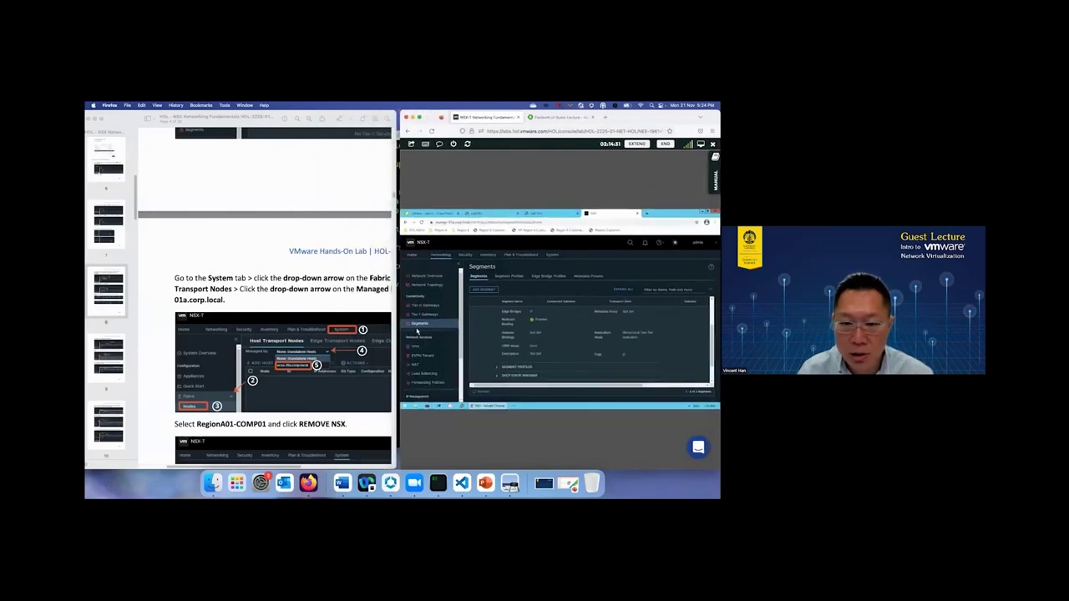
left_click(379, 420)
scroll(379, 420, "down", 4)
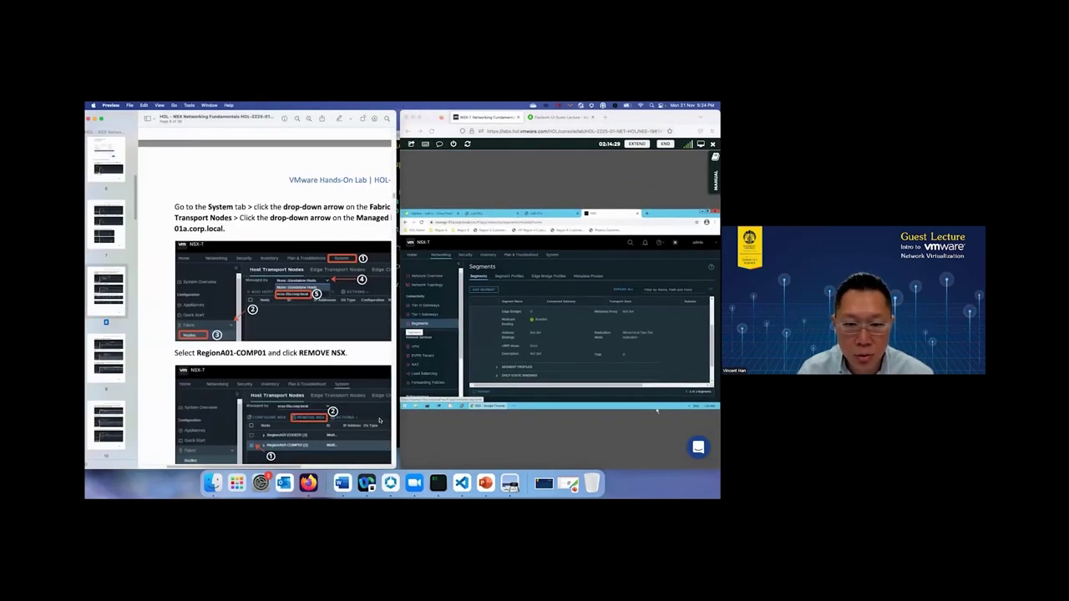
scroll(310, 390, "up", 20)
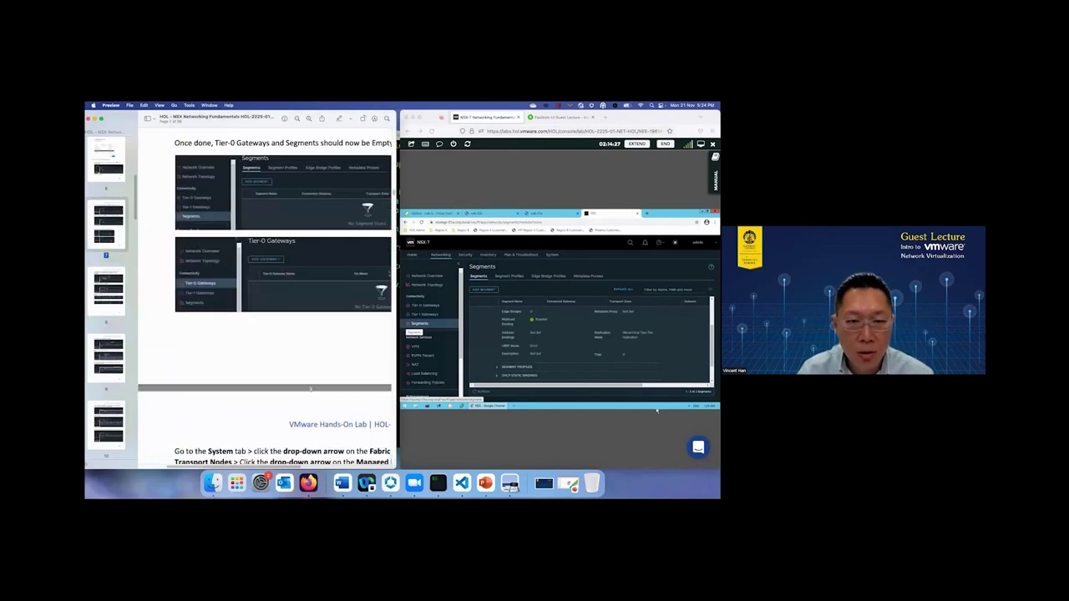
scroll(311, 390, "up", 5)
left_click(501, 340)
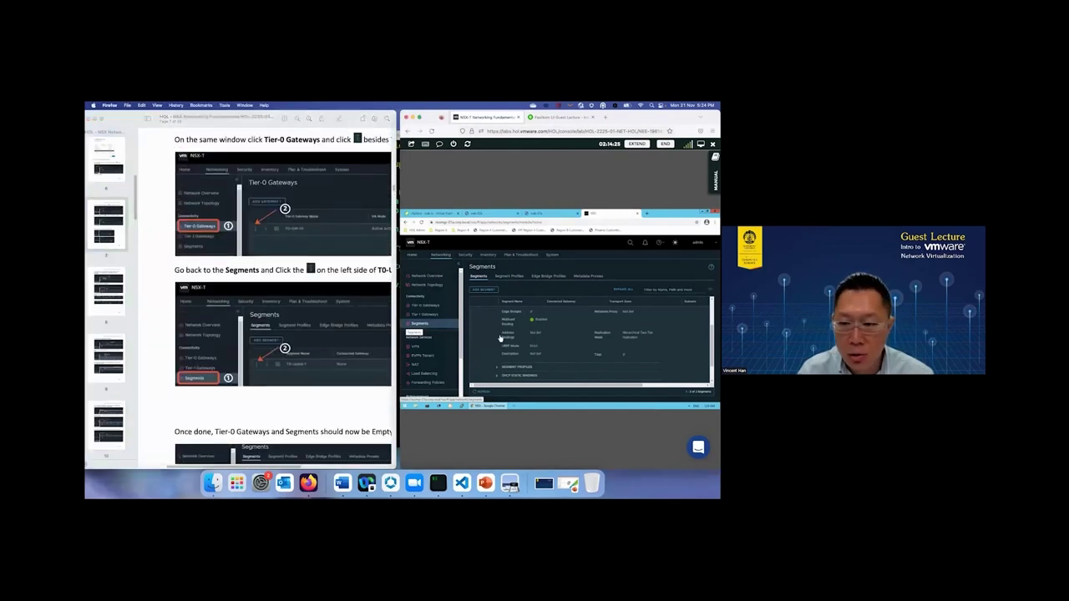
- Switch to the vSphere Client, widen the lab console window, and show the hosts and clusters inventory
left_click(431, 214)
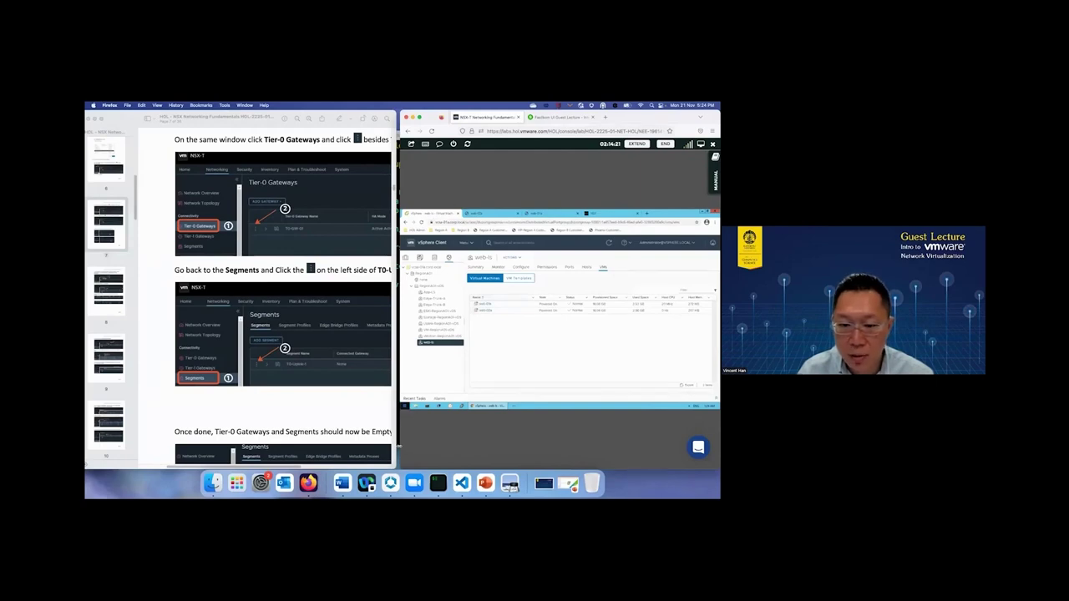
left_click_drag(400, 293, 335, 292)
left_click(341, 247)
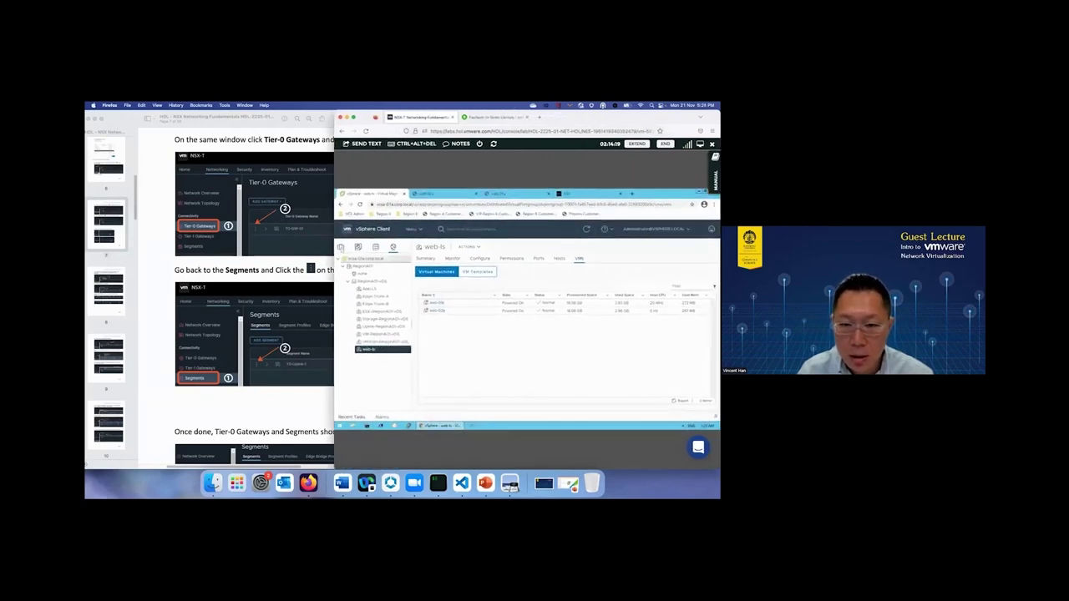
- Check which network db-01a's Network adapter 1 uses and close its settings without saving
left_click(378, 300)
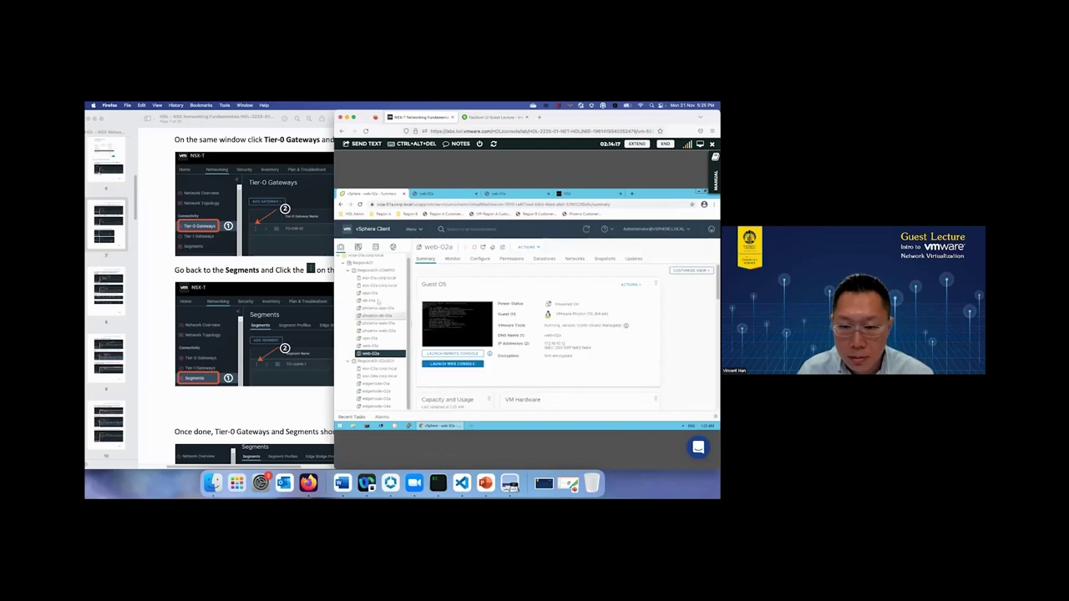
right_click(377, 302)
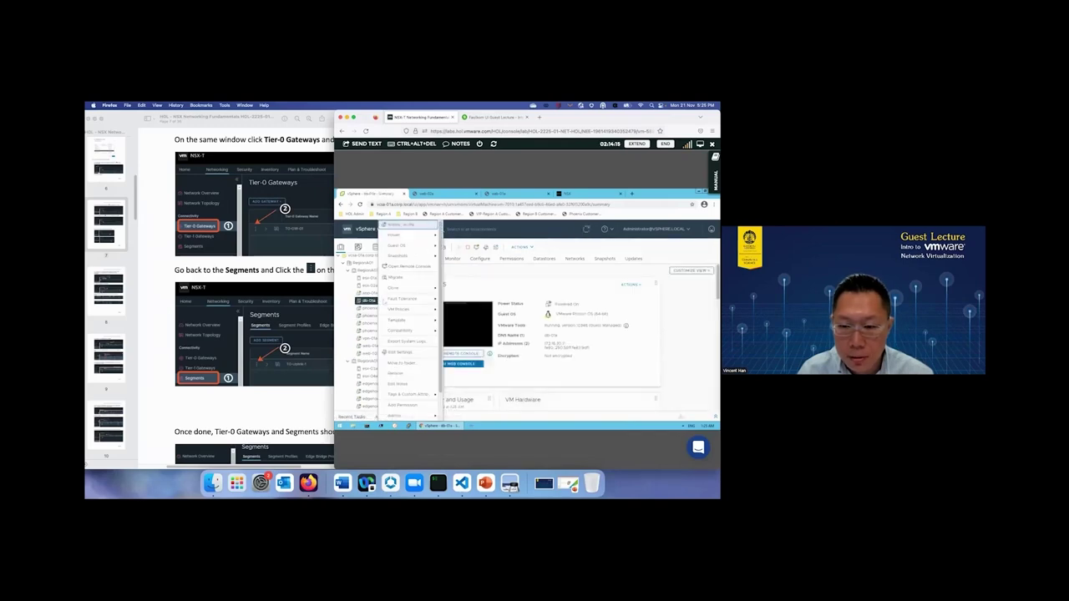
left_click(426, 355)
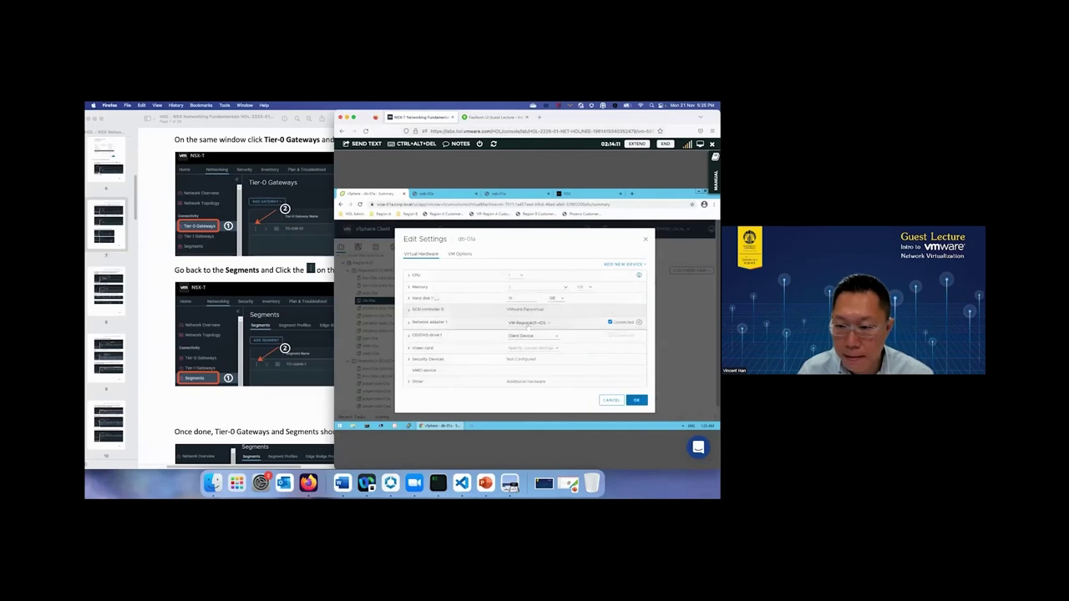
left_click(535, 322)
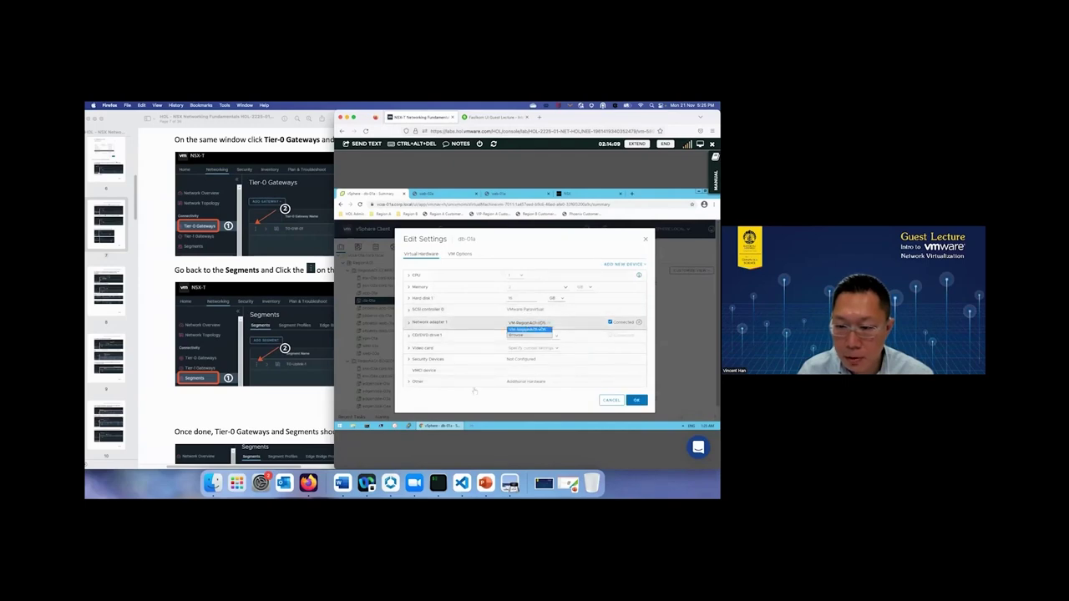
key("Escape")
key("Escape")
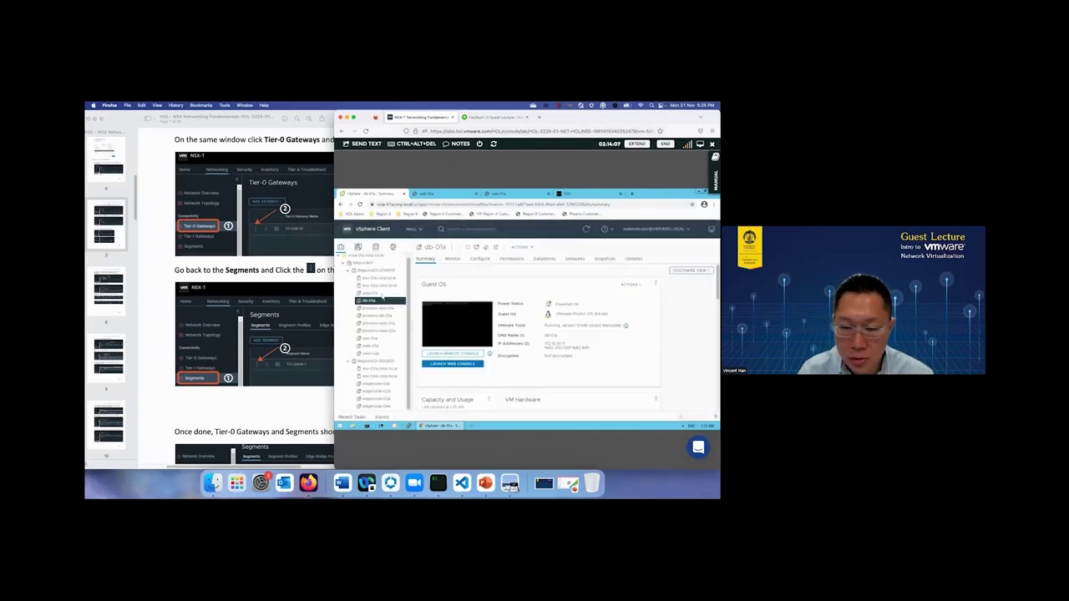
- Connect app-01a's Network adapter 1 to the VM-RegionA01-vDS network and save the VM settings
left_click(372, 294)
right_click(372, 294)
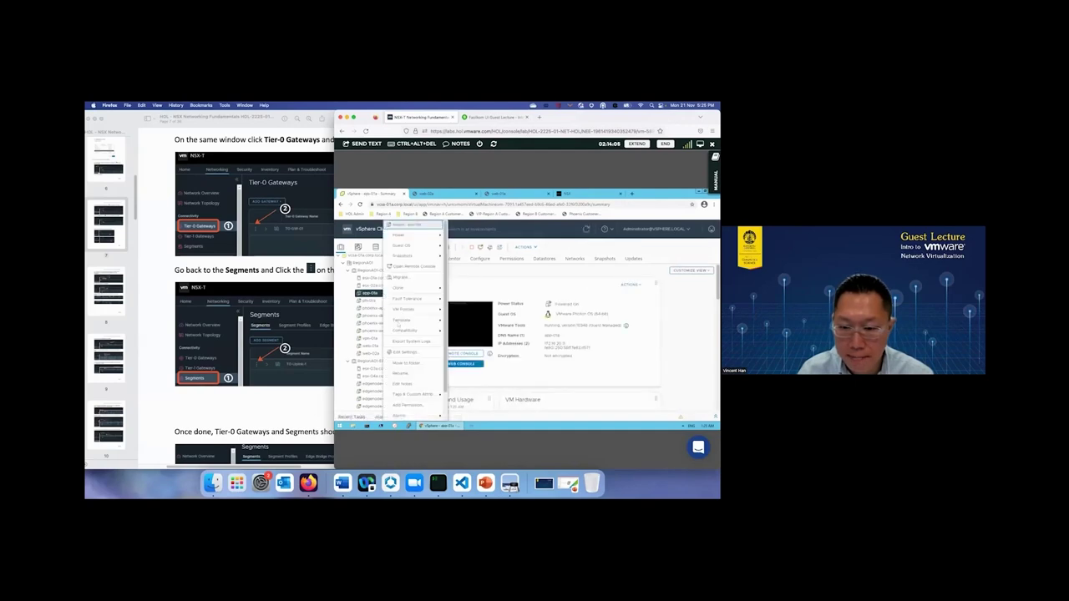
left_click(414, 352)
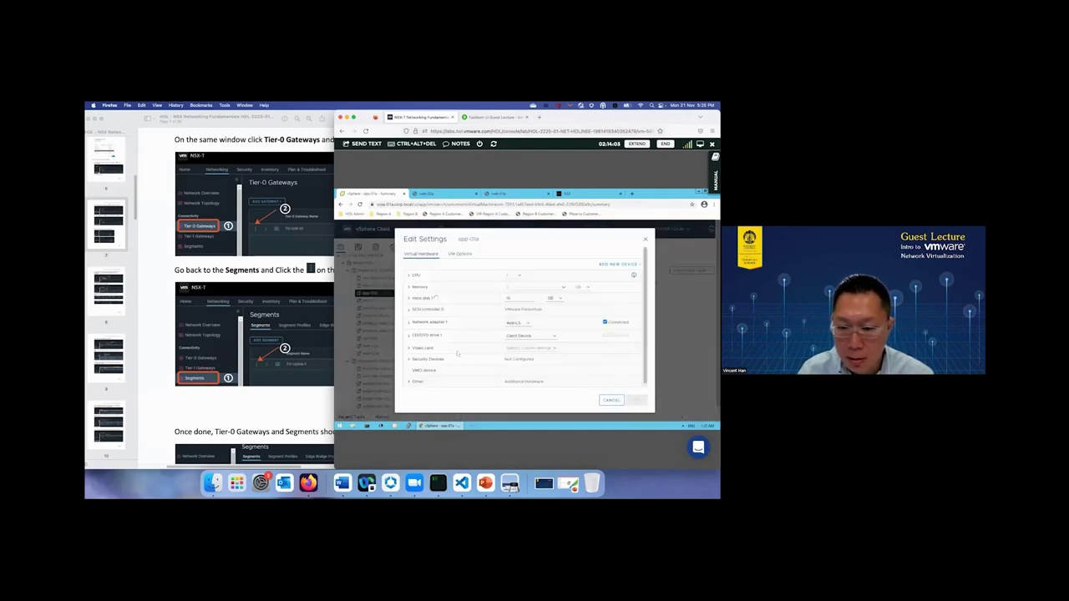
left_click(520, 323)
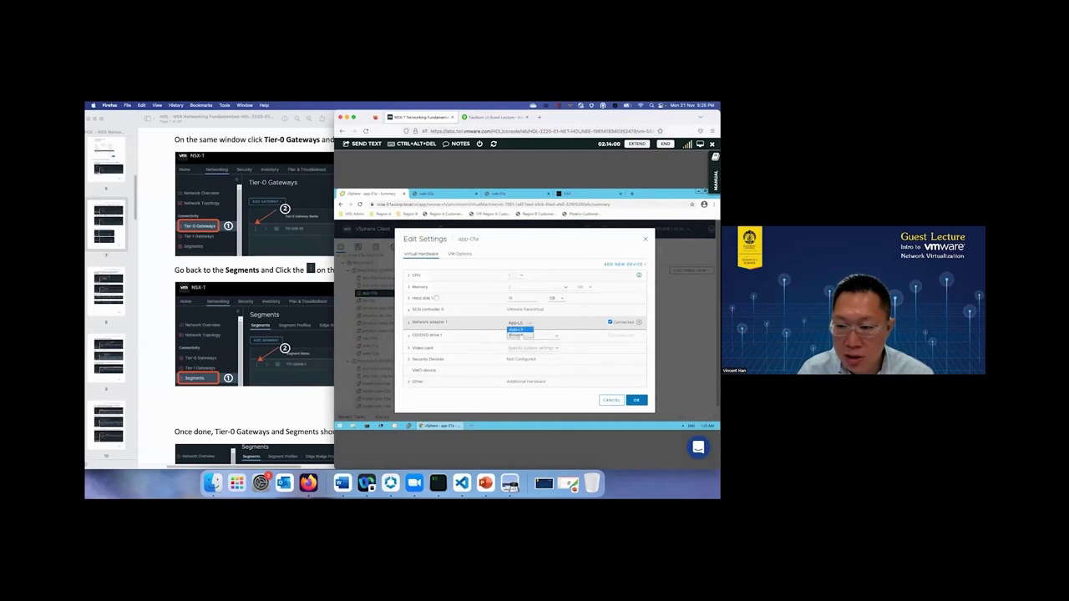
left_click(516, 329)
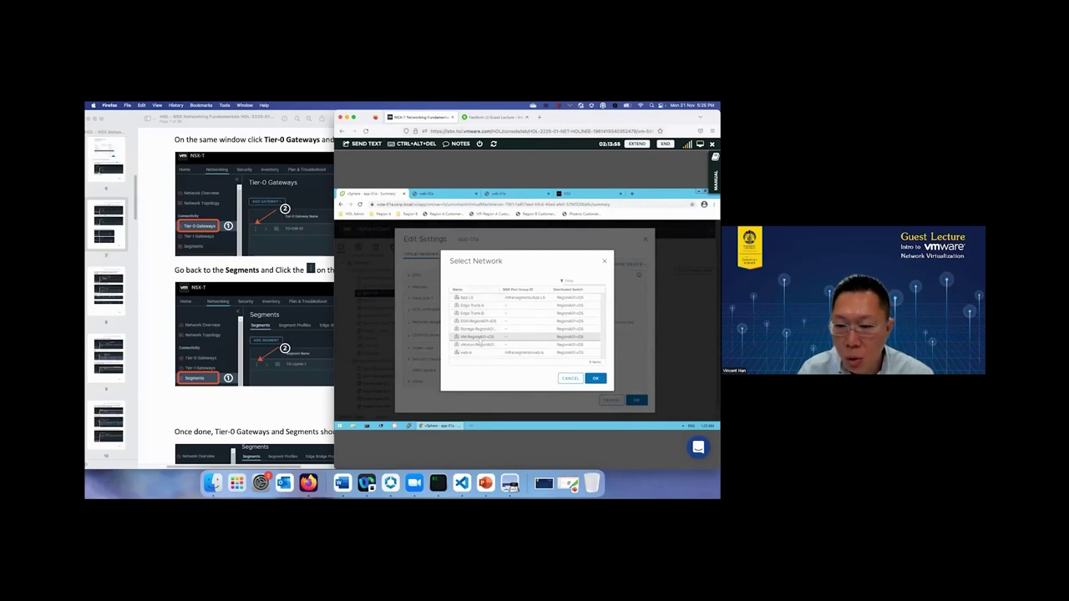
left_click(473, 337)
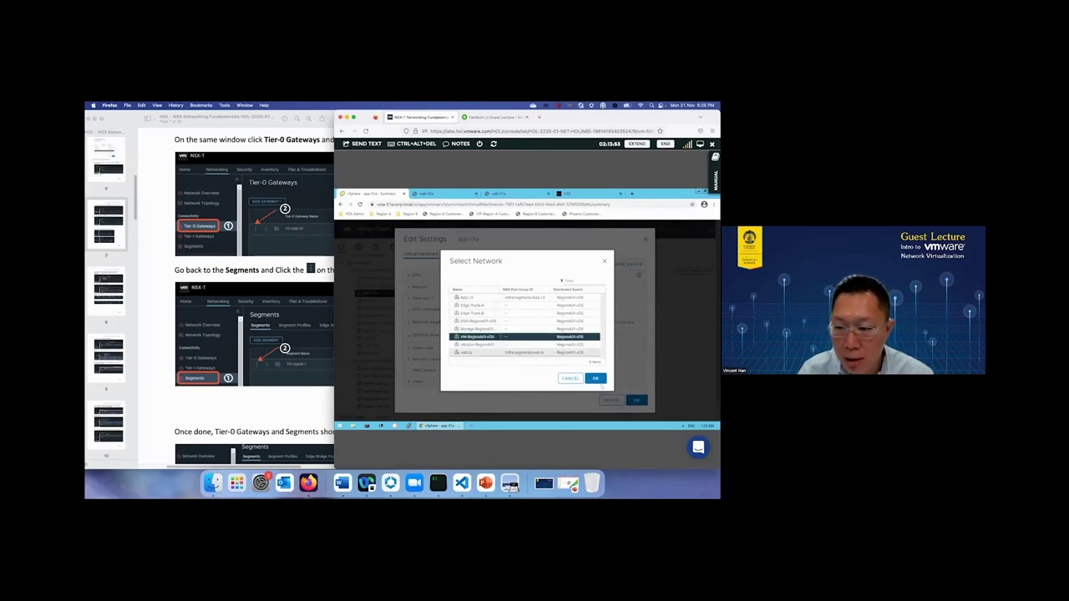
left_click(595, 379)
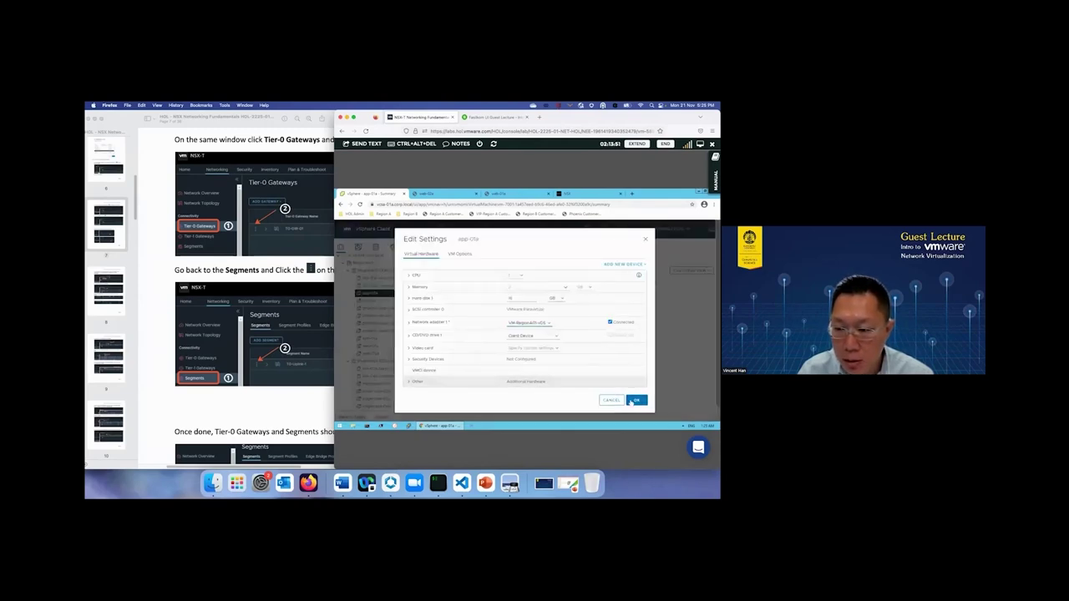
left_click(636, 400)
- Connect web-01a's Network adapter 1 to the VM-RegionA01-vDS network and save the VM settings
left_click(370, 346)
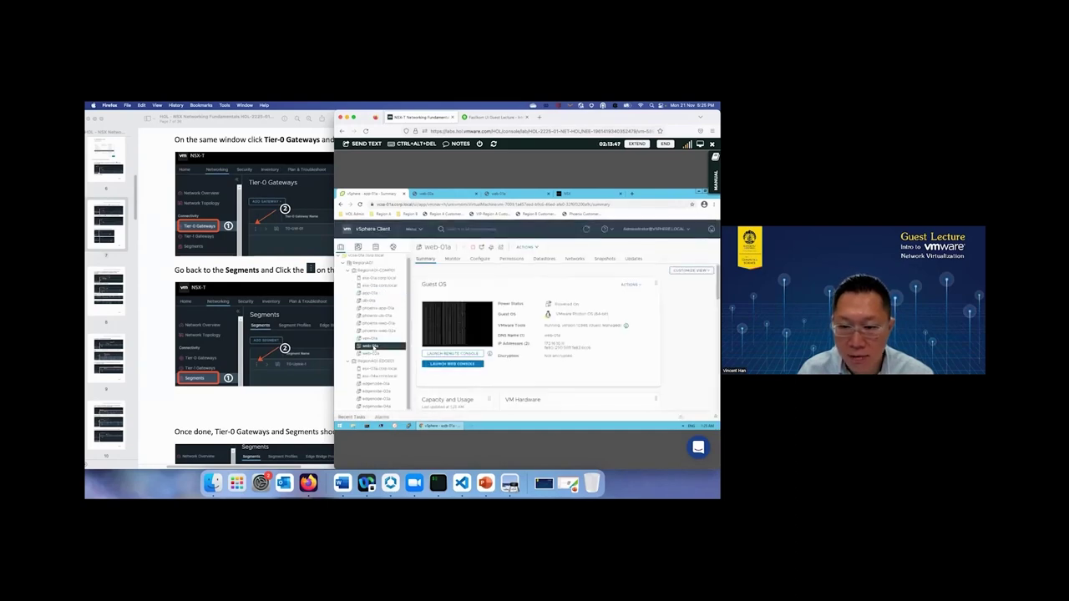
right_click(370, 346)
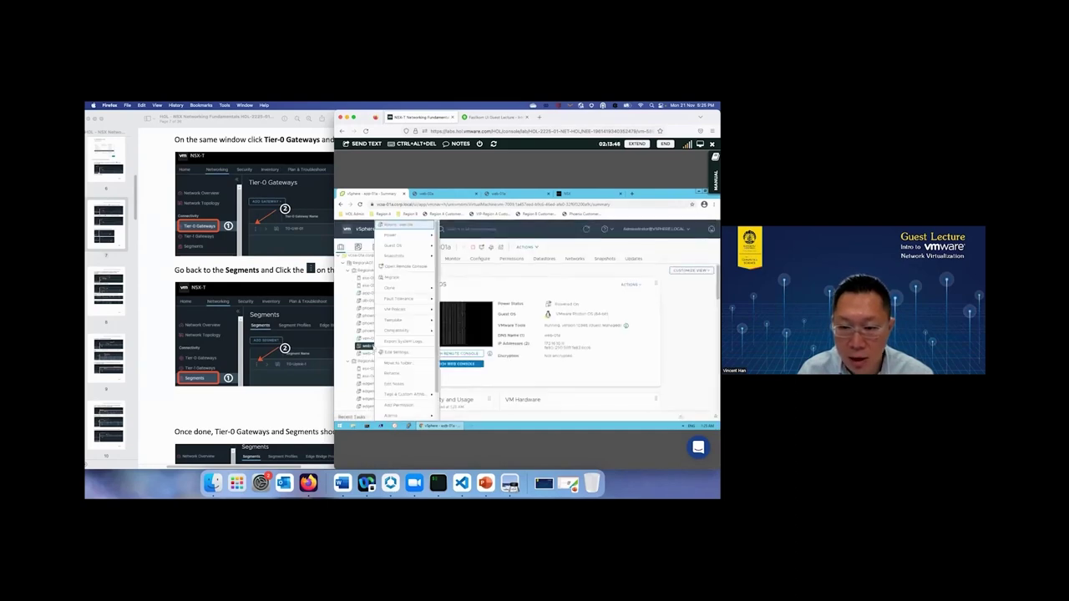
left_click(390, 352)
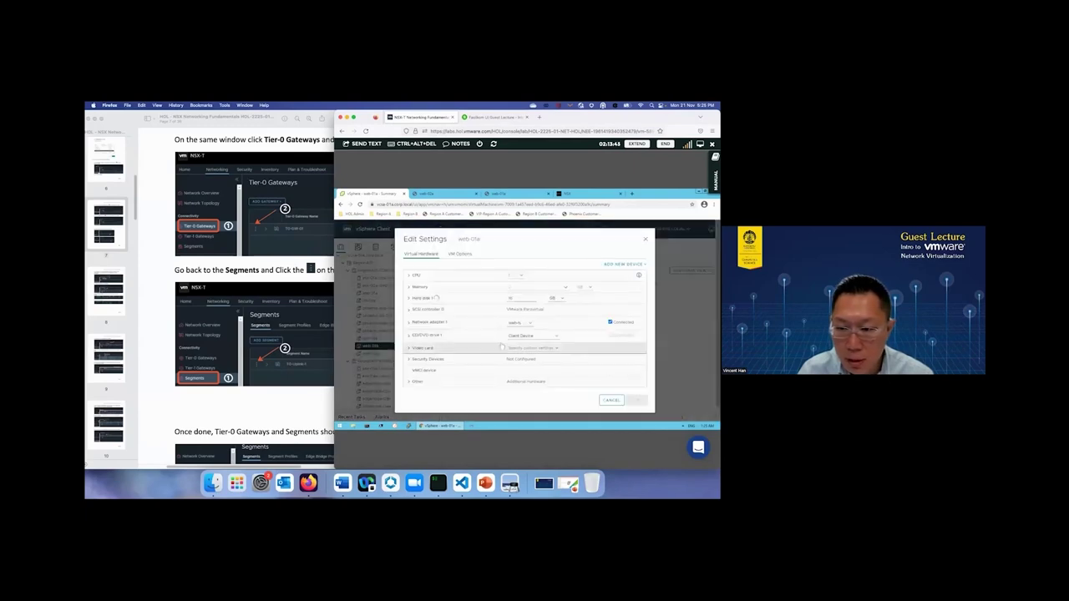
left_click(515, 323)
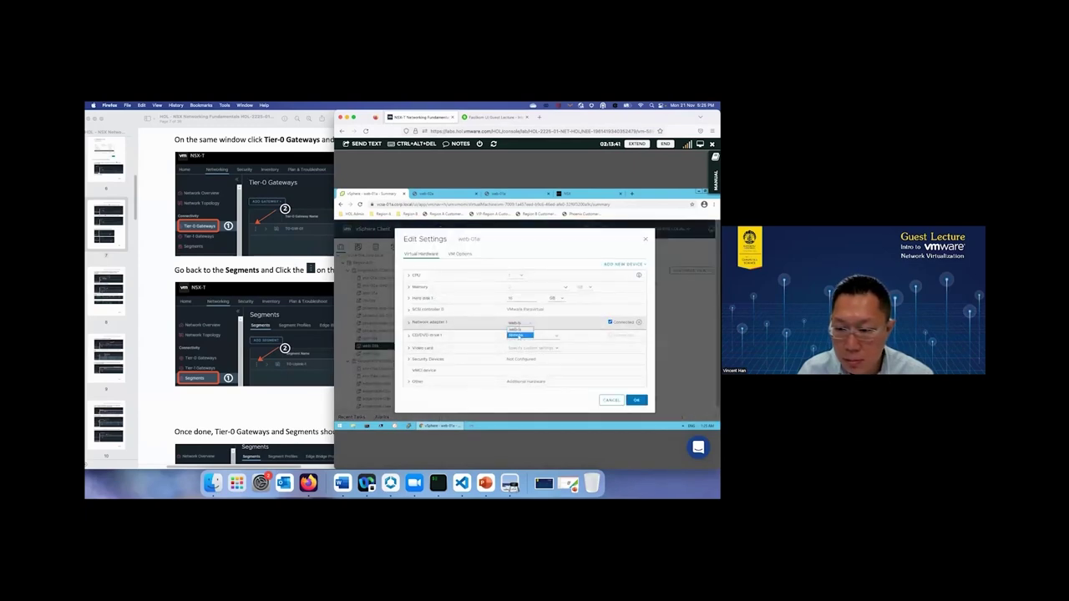
left_click(516, 335)
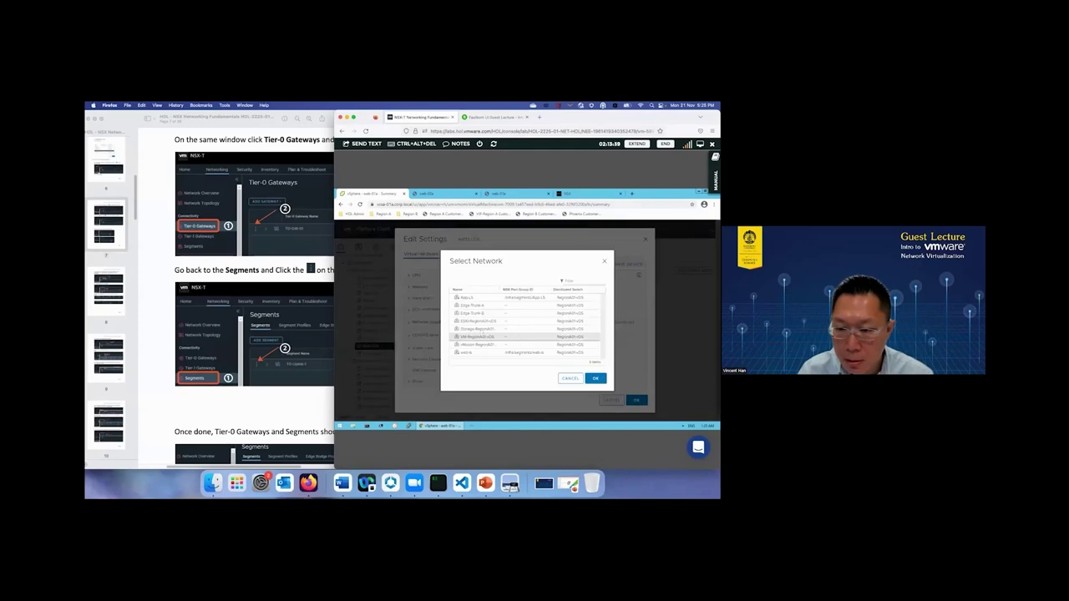
left_click(506, 336)
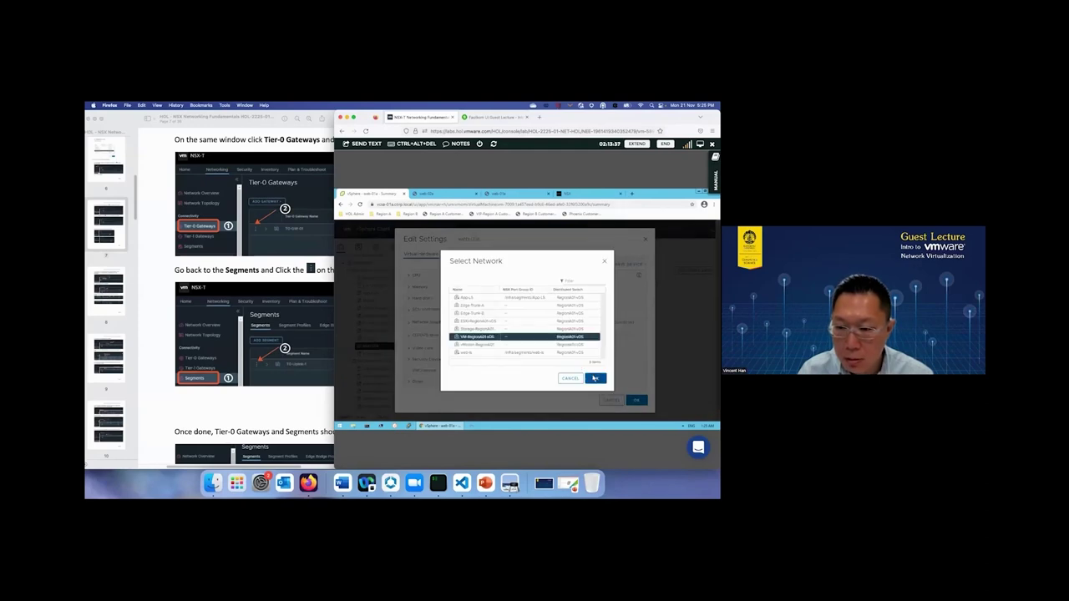
left_click(596, 379)
key("Return")
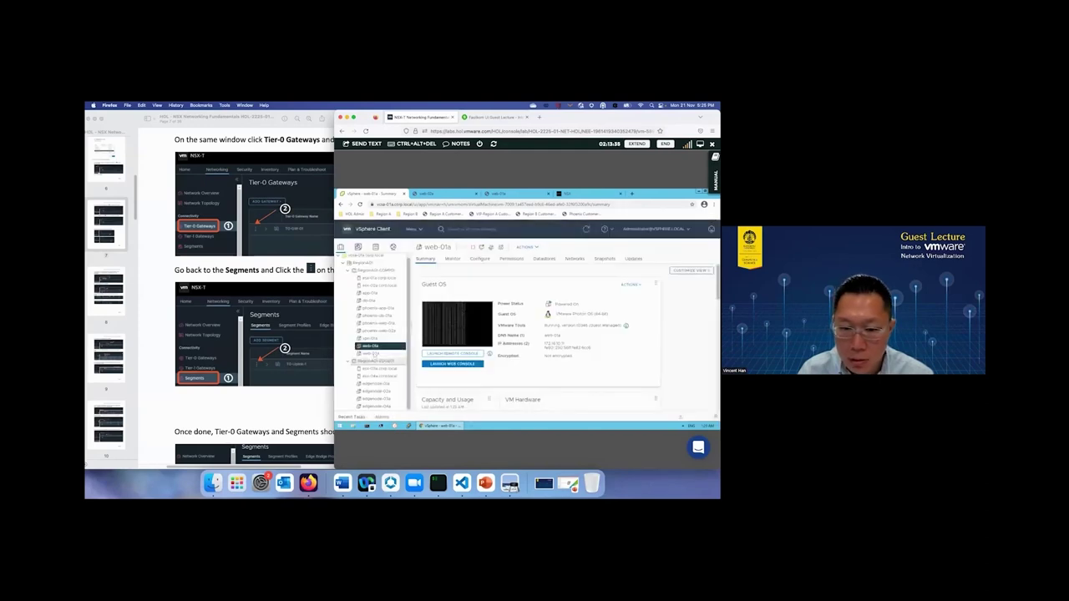
- Connect web-02a's Network adapter 1 to the VM-RegionA01-vDS network and save the VM settings
left_click(373, 354)
right_click(373, 353)
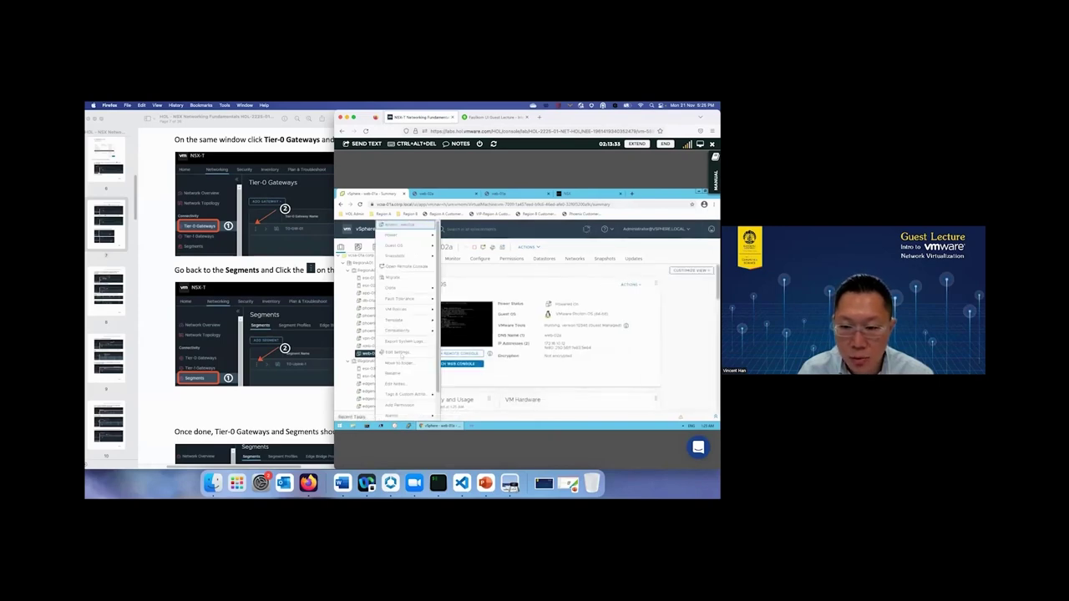
left_click(397, 352)
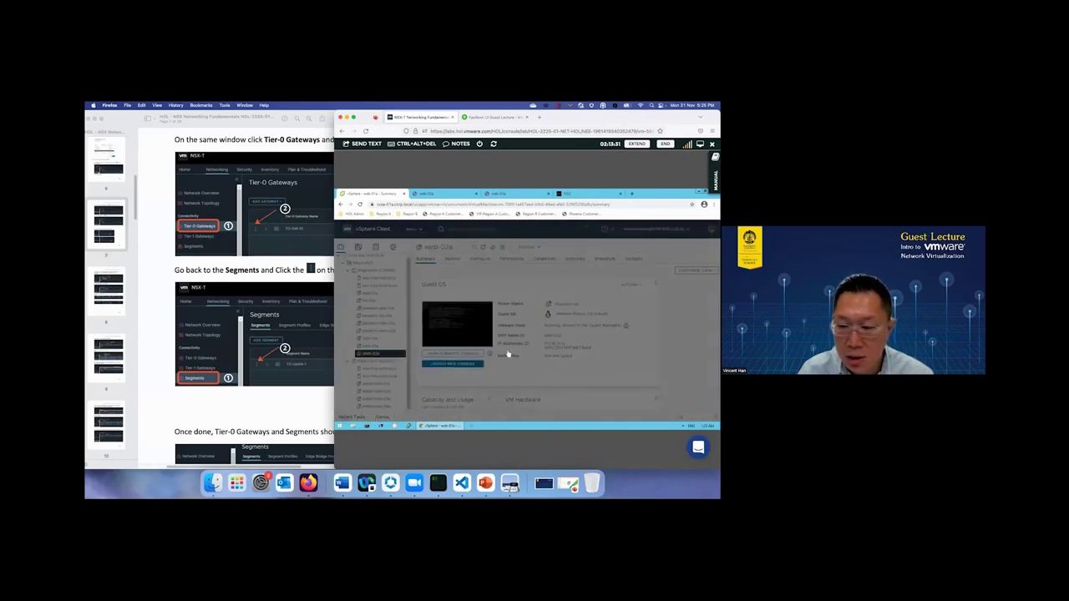
left_click(520, 322)
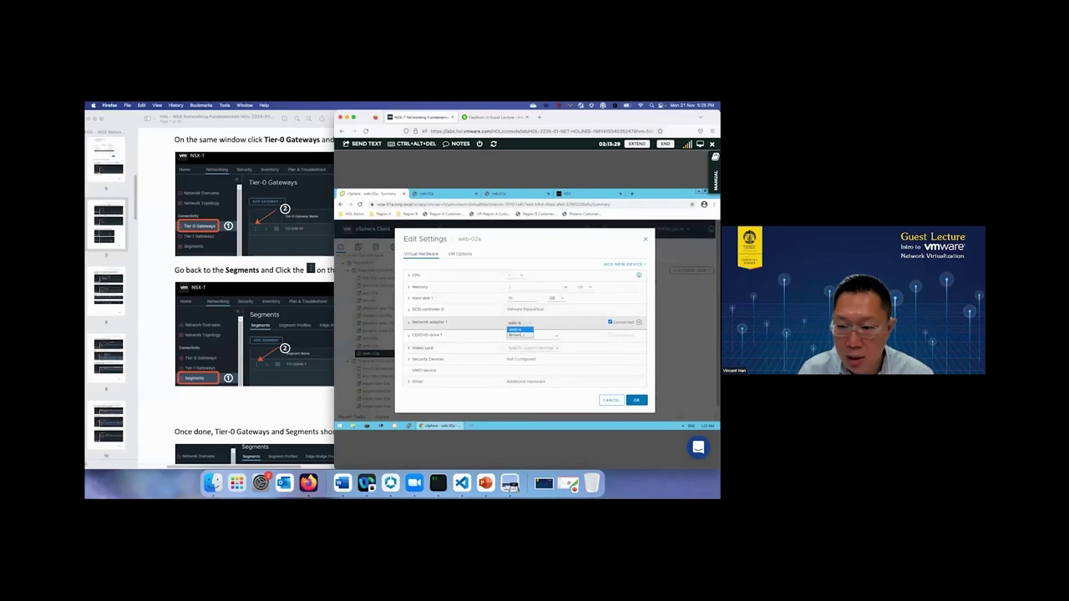
left_click(518, 335)
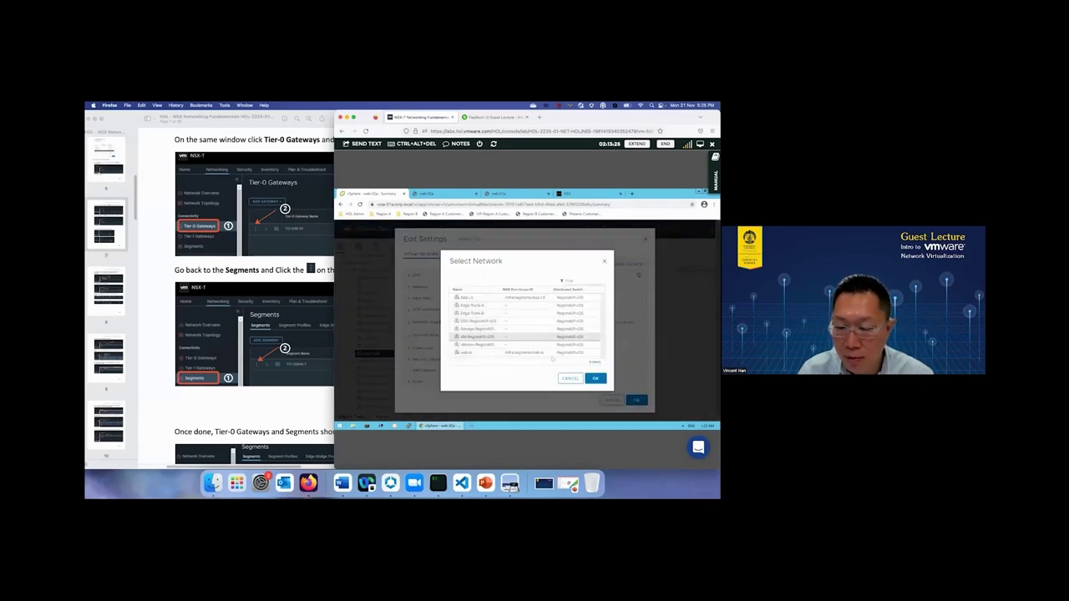
left_click(535, 337)
left_click(596, 379)
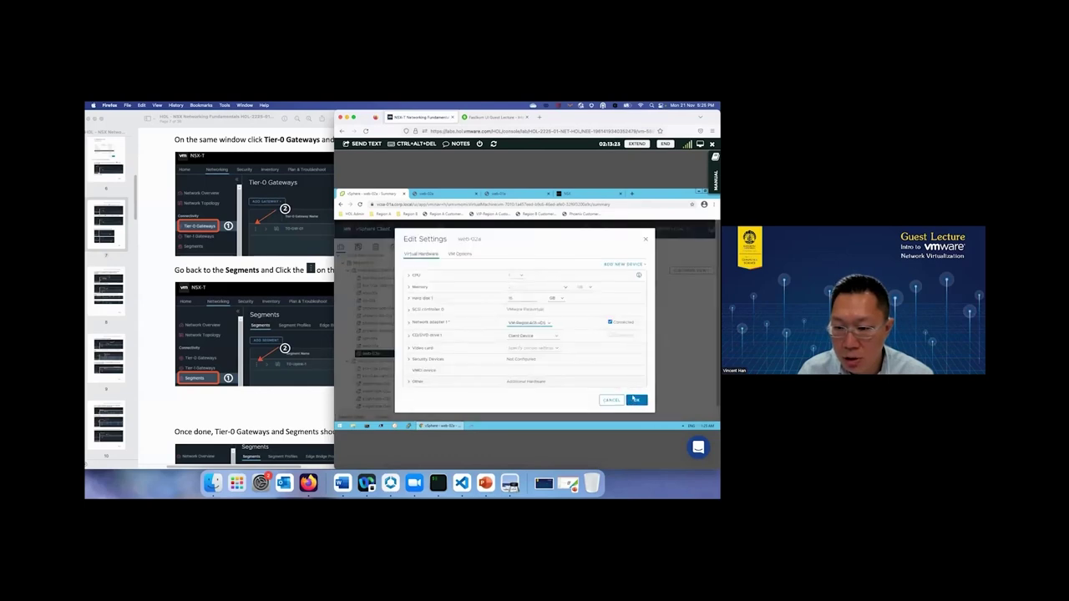
left_click(635, 399)
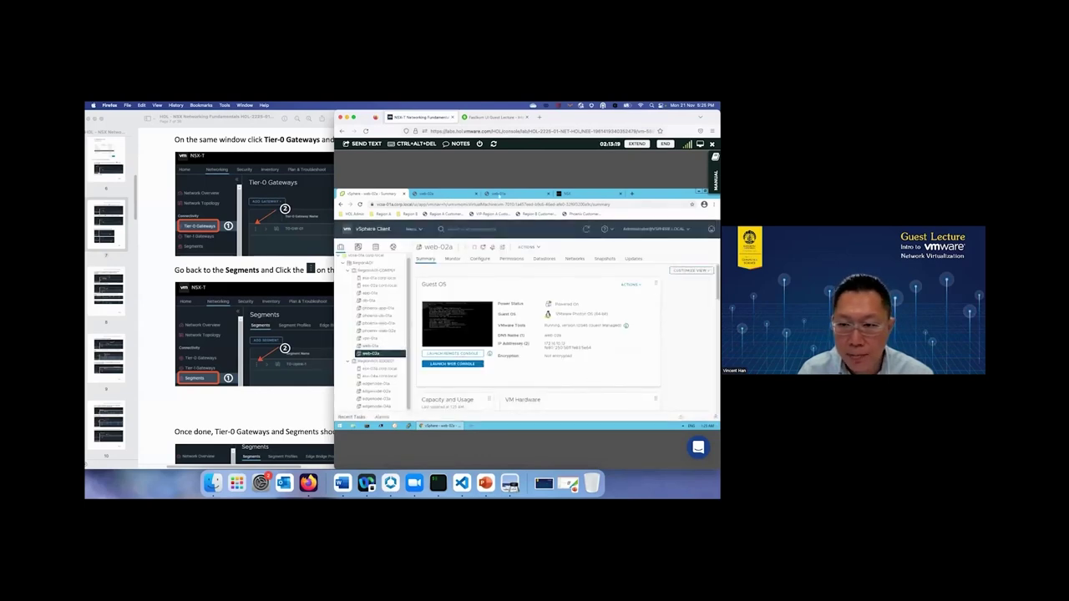
- Switch to the NSX-T manager's Segments page and review the guide's instructions for deleting the segments and the Tier-0 gateway
left_click(558, 194)
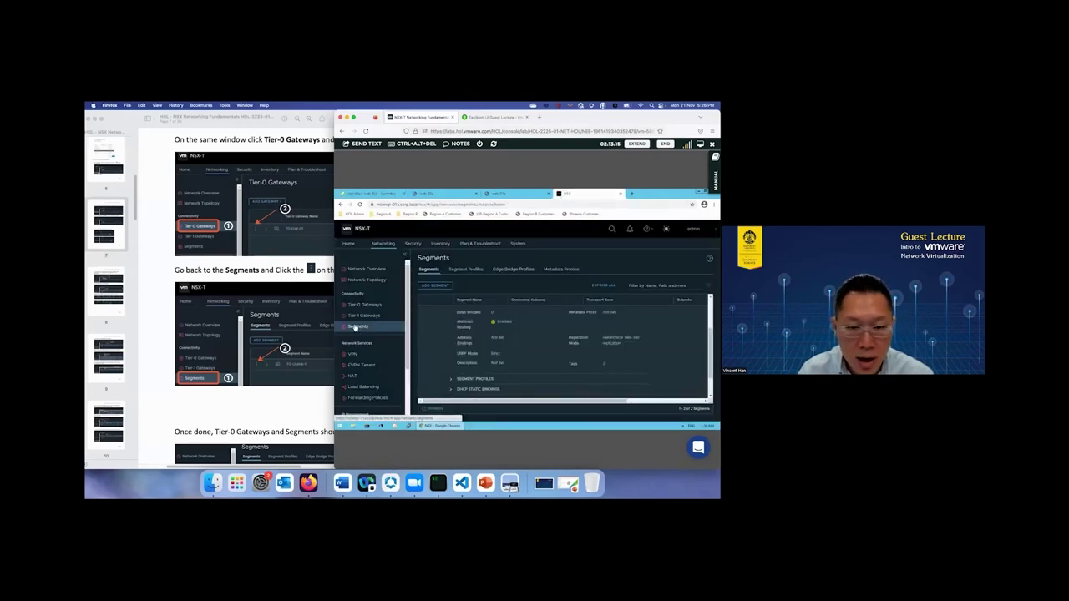
scroll(277, 367, "up", 2)
scroll(277, 367, "up", 1)
left_click(272, 323)
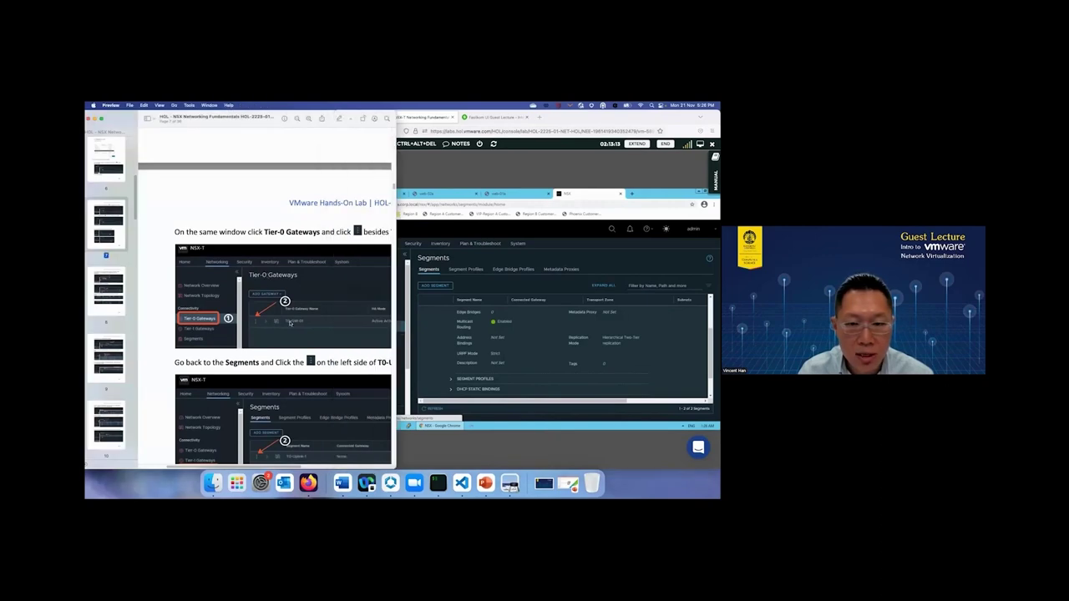
scroll(294, 361, "up", 5)
scroll(294, 360, "up", 1)
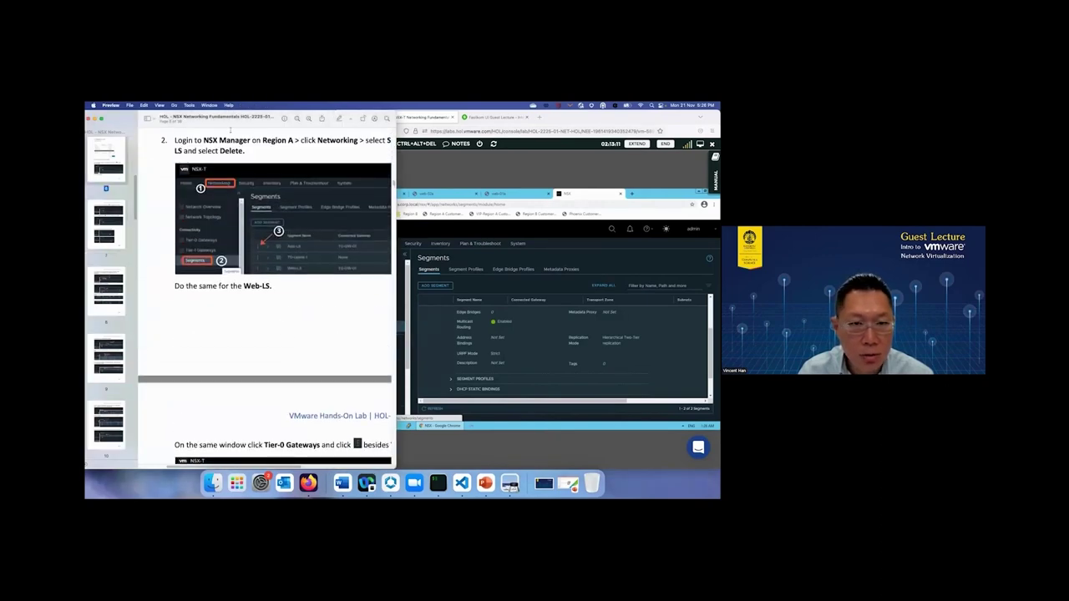
left_click(297, 120)
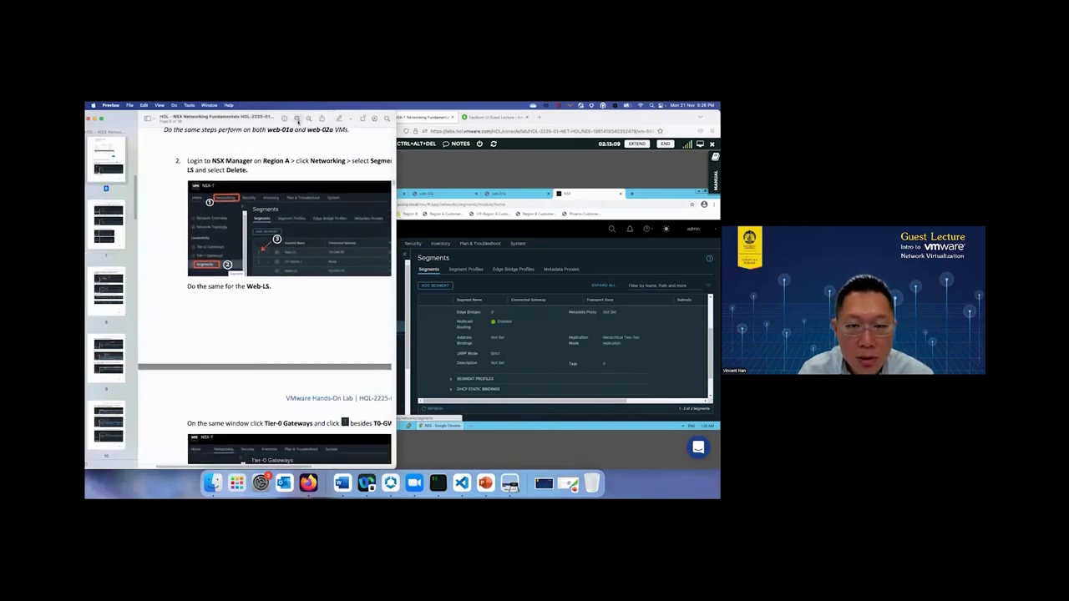
left_click(296, 119)
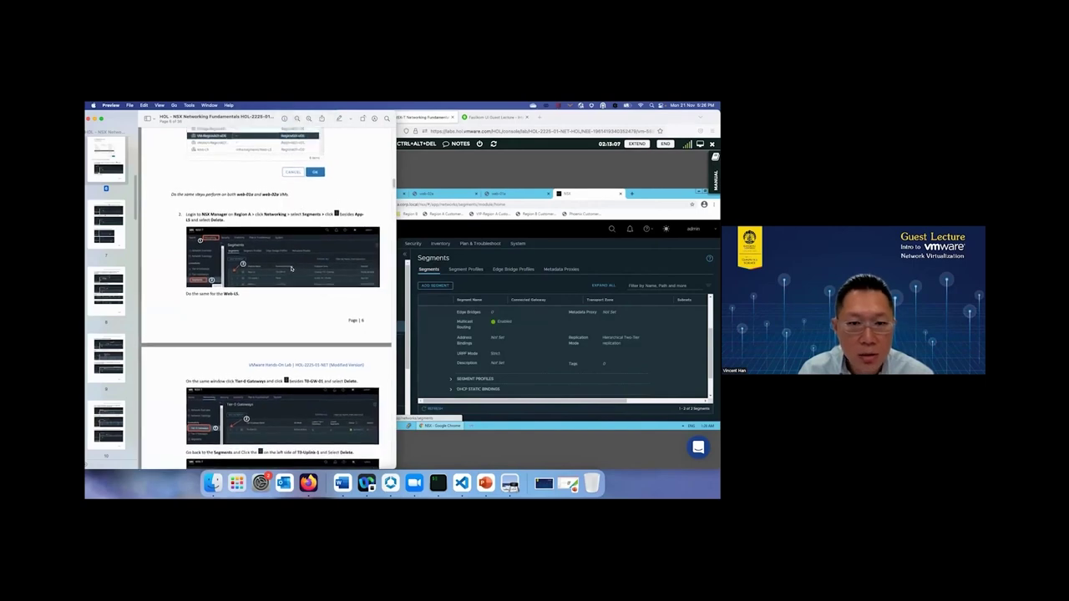
scroll(234, 244, "up", 2)
scroll(233, 248, "down", 5)
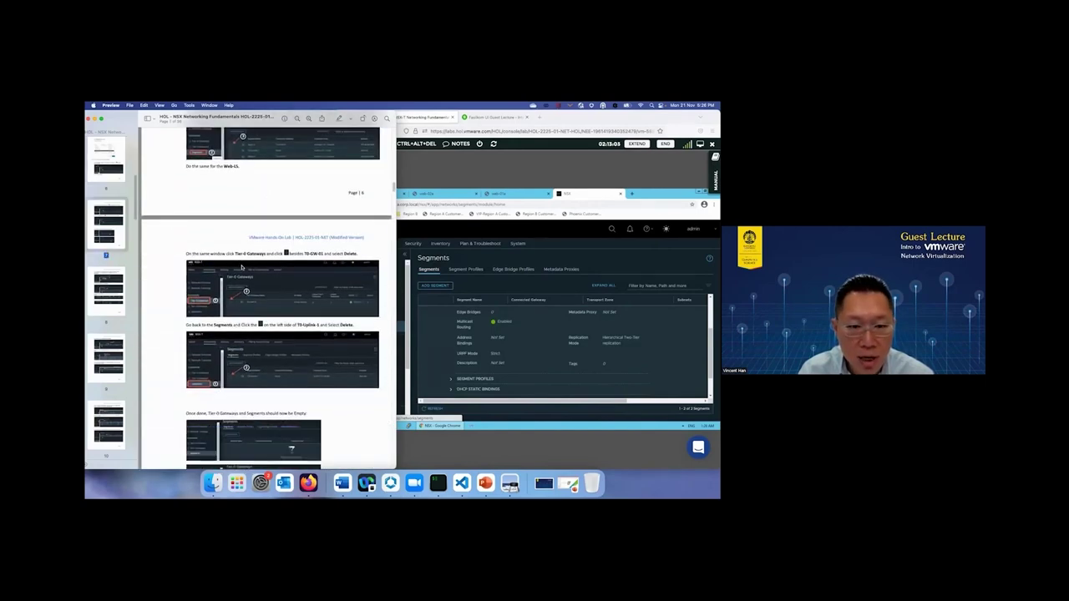
scroll(241, 267, "up", 2)
scroll(242, 267, "up", 2)
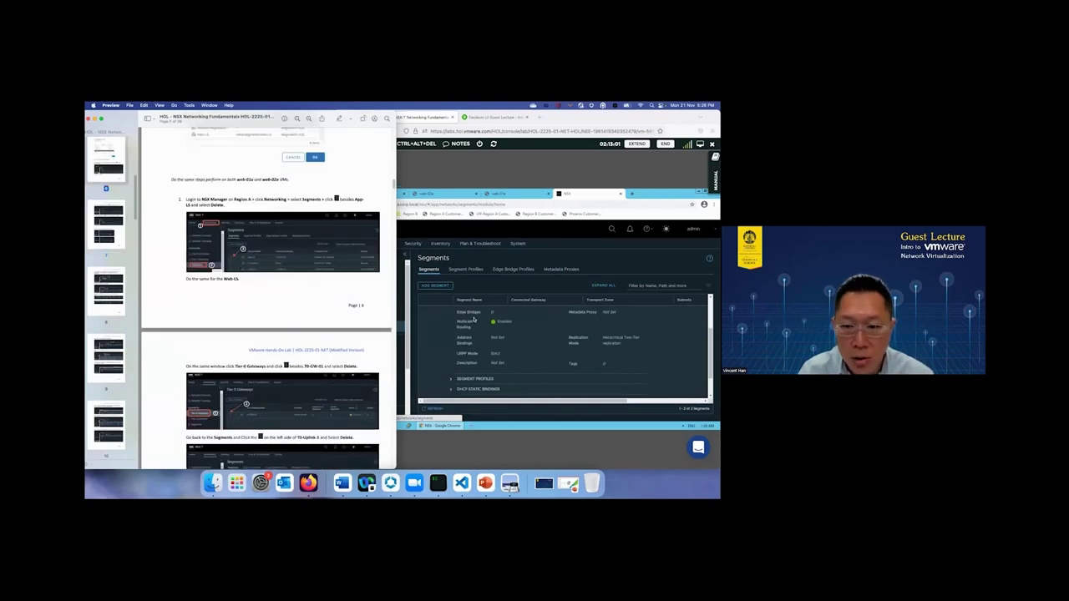
- Return to the NSX-T segment list and delete the App-LS and web-ls segments
left_click(403, 305)
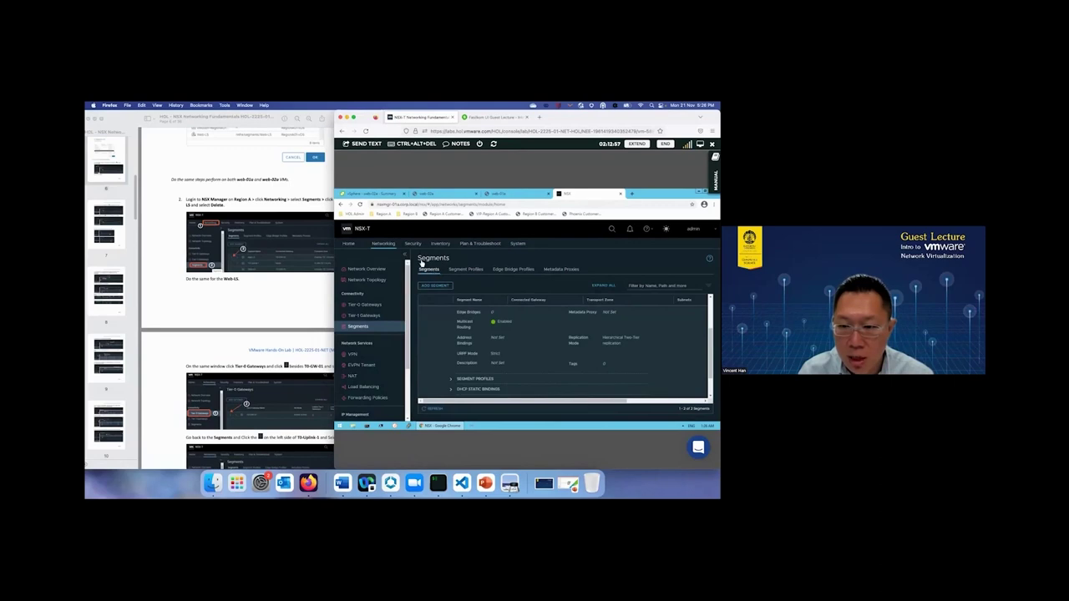
left_click(368, 325)
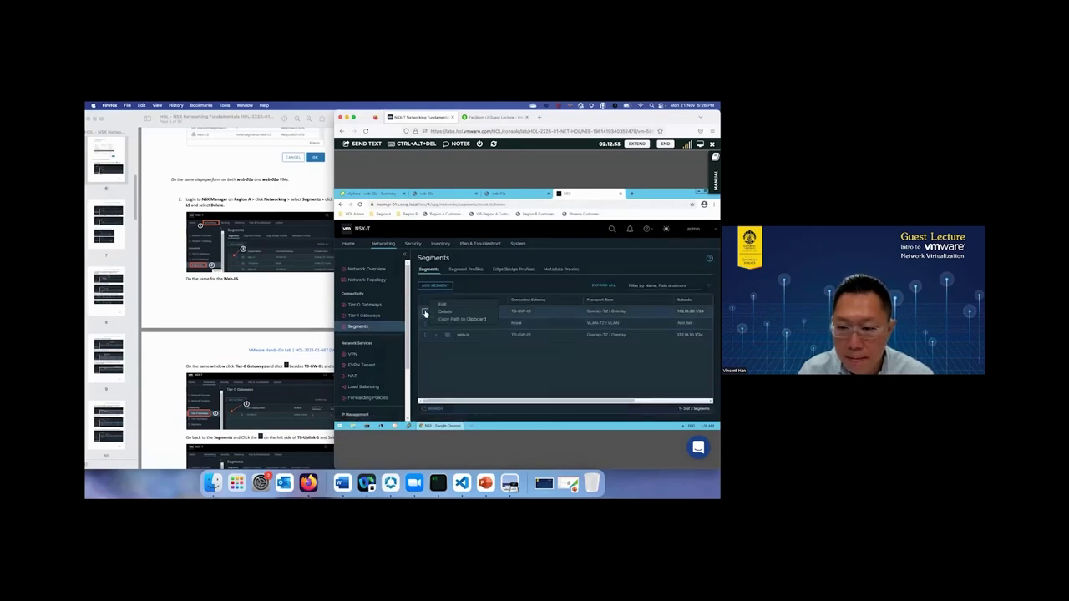
left_click(424, 311)
left_click(456, 330)
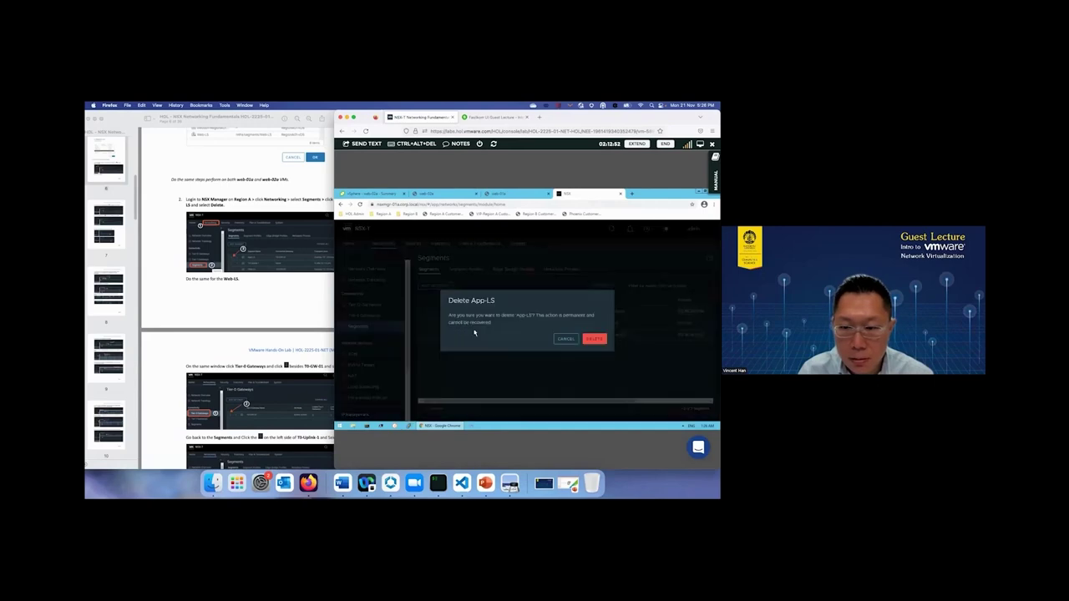
left_click(594, 337)
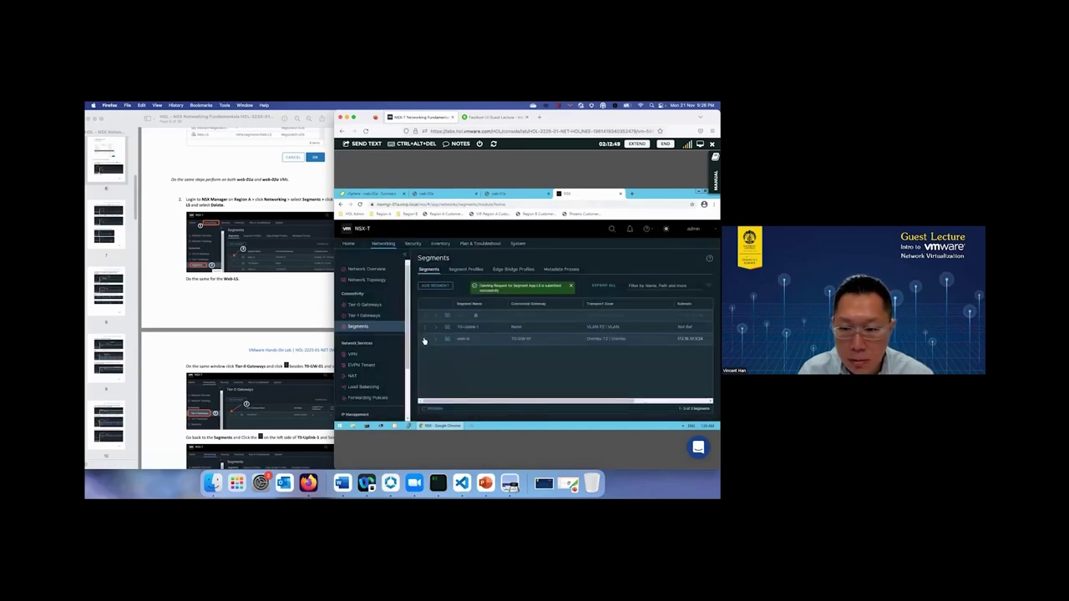
left_click(424, 326)
left_click(446, 339)
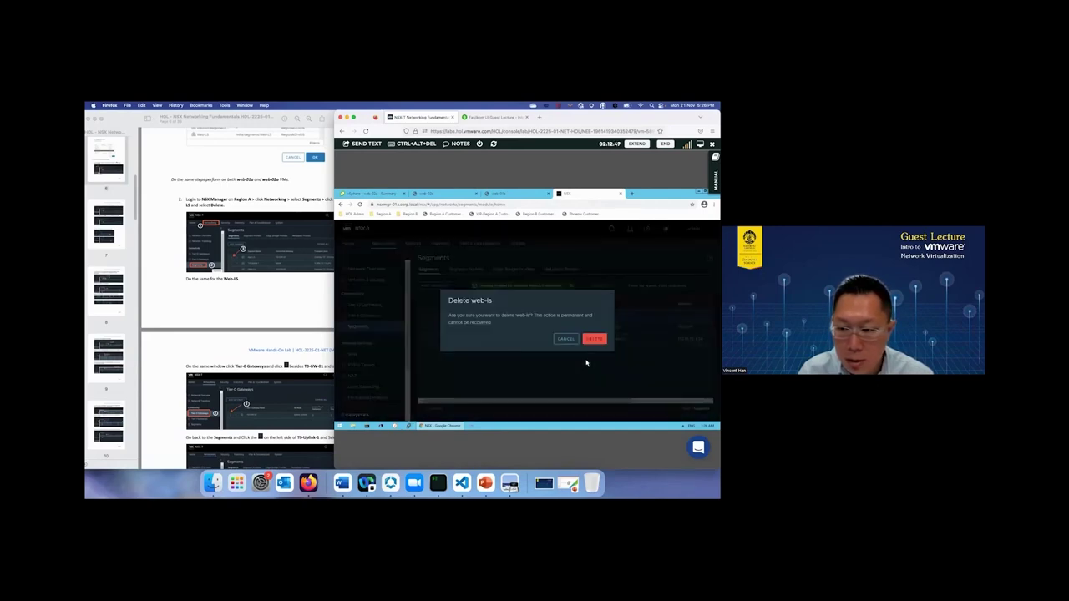
left_click(592, 340)
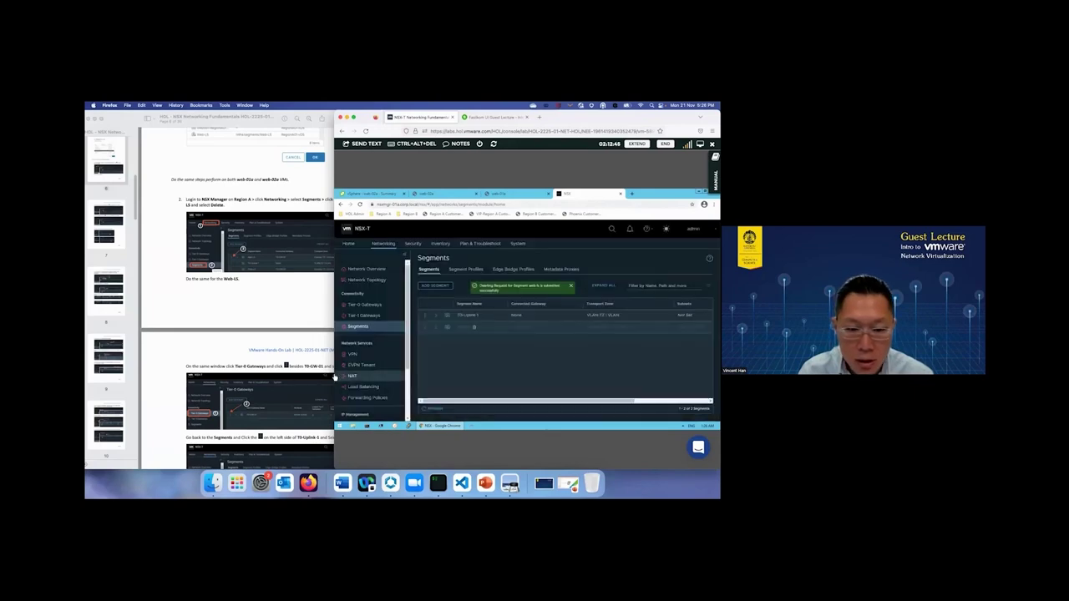
- Delete the Tier-0 gateway T0-GW-01
left_click(373, 308)
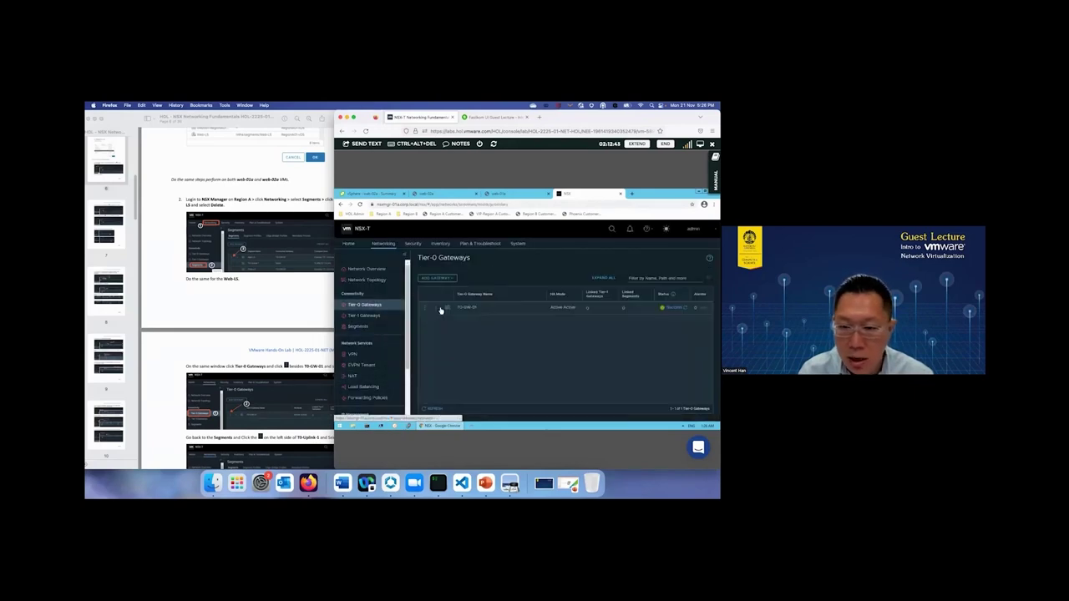
left_click(426, 309)
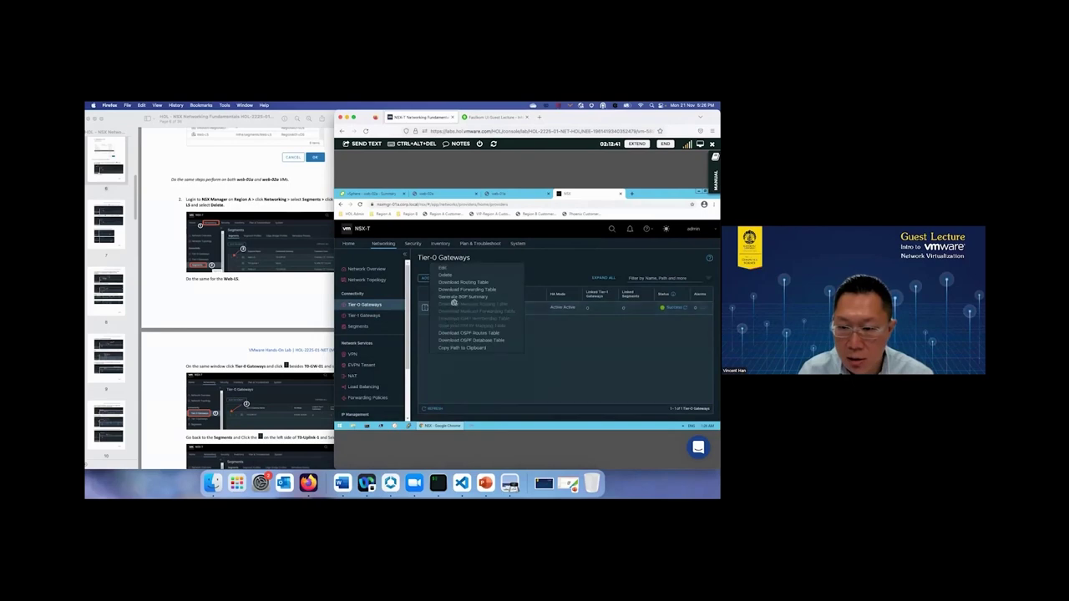
left_click(459, 276)
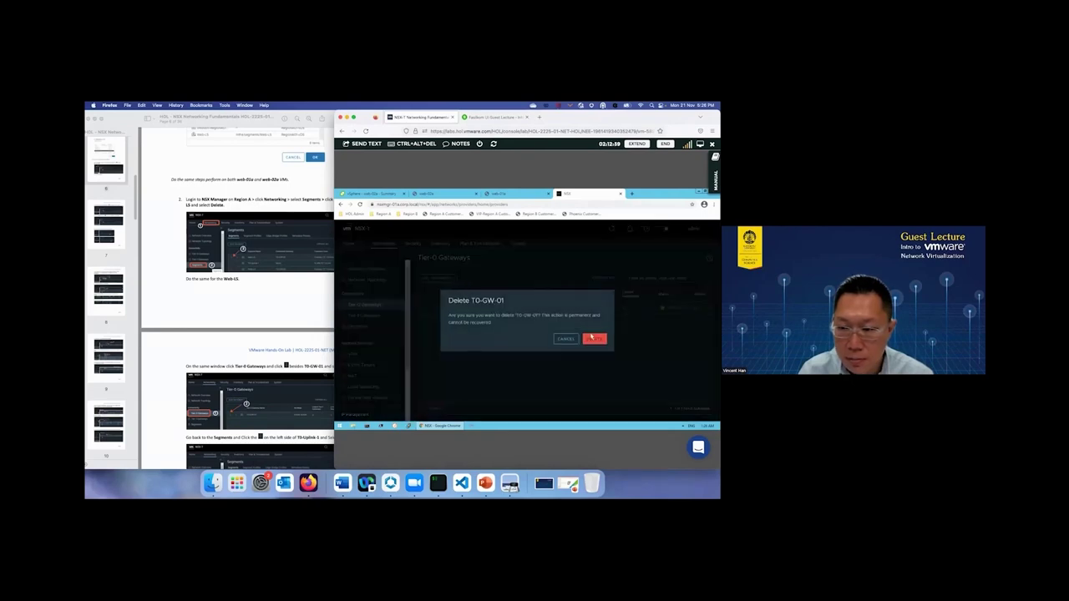
left_click(596, 340)
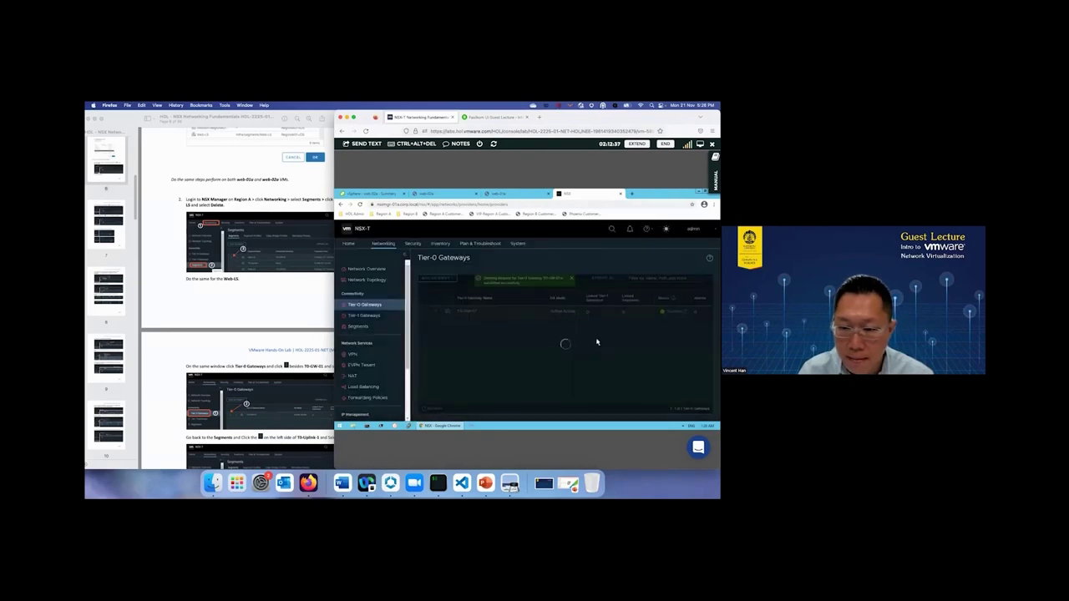
- Follow the guide's next instruction and delete the T0-Uplink-1 segment
scroll(238, 334, "down", 3)
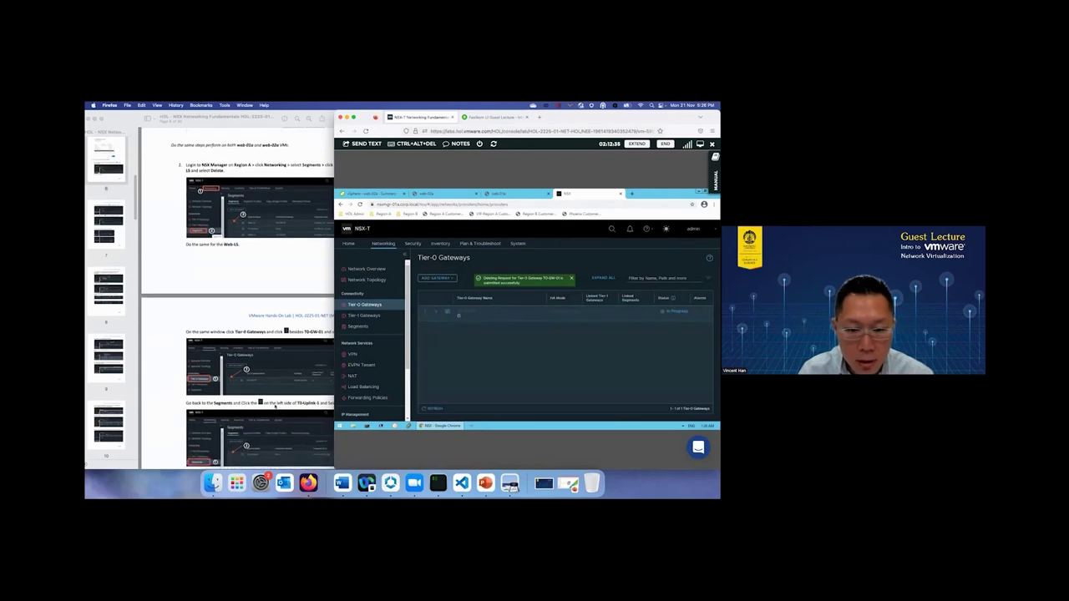
left_click(373, 326)
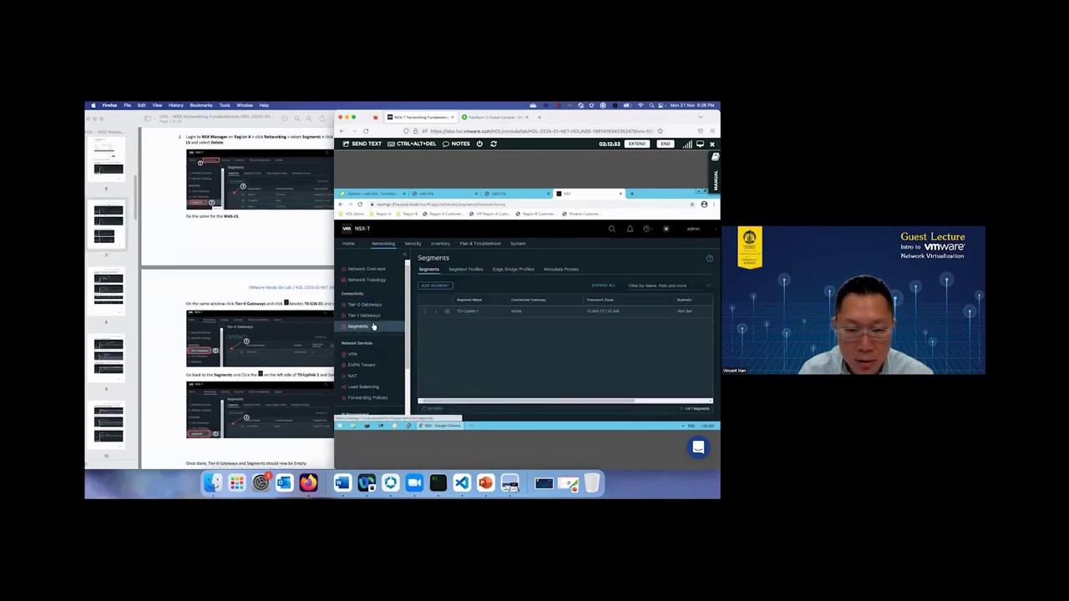
left_click(424, 311)
left_click(445, 314)
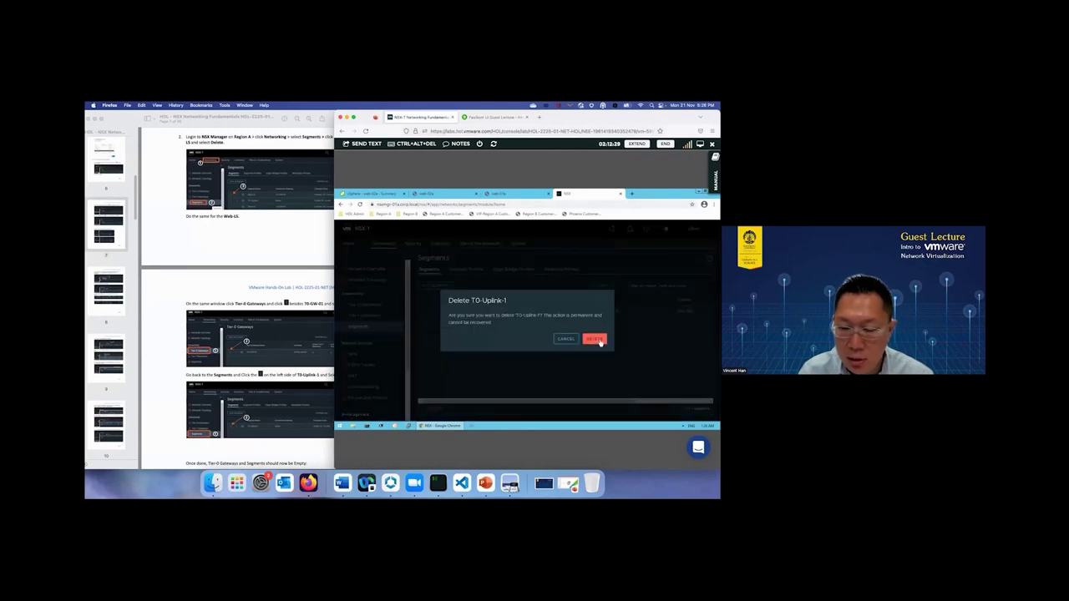
left_click(595, 340)
- Check the Tier-0 Gateways list following the deletions and find the guide's instructions for removing NSX from the host cluster
scroll(326, 367, "down", 3)
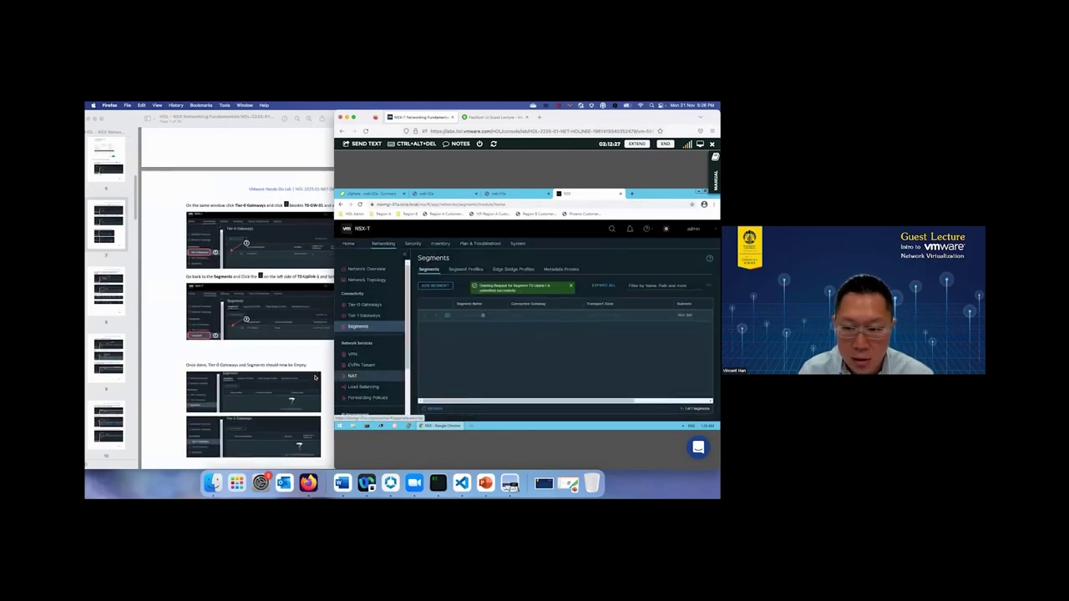
left_click(372, 315)
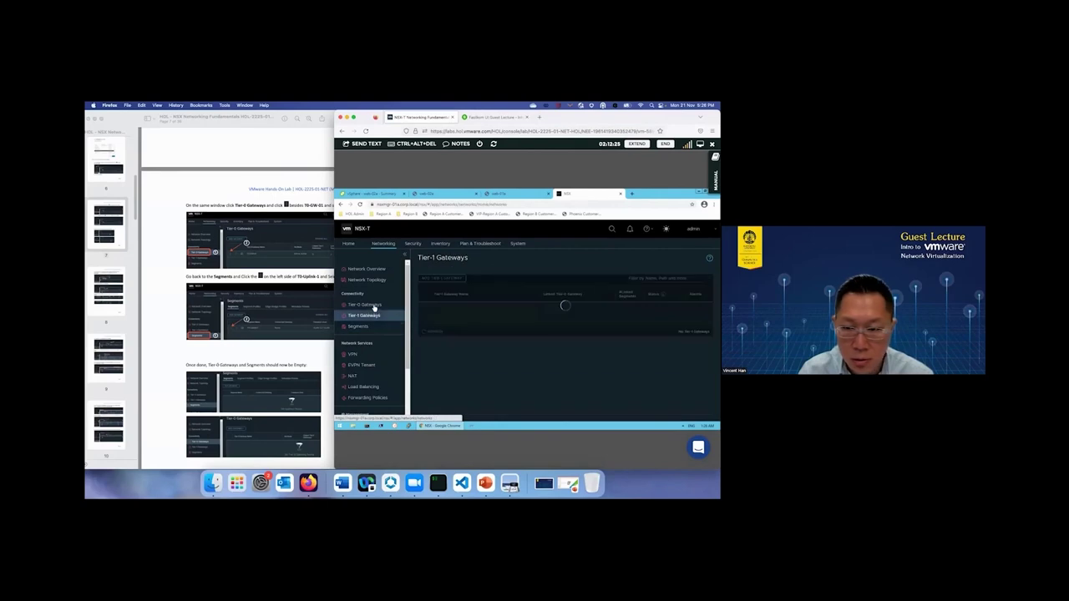
left_click(365, 306)
scroll(260, 361, "down", 7)
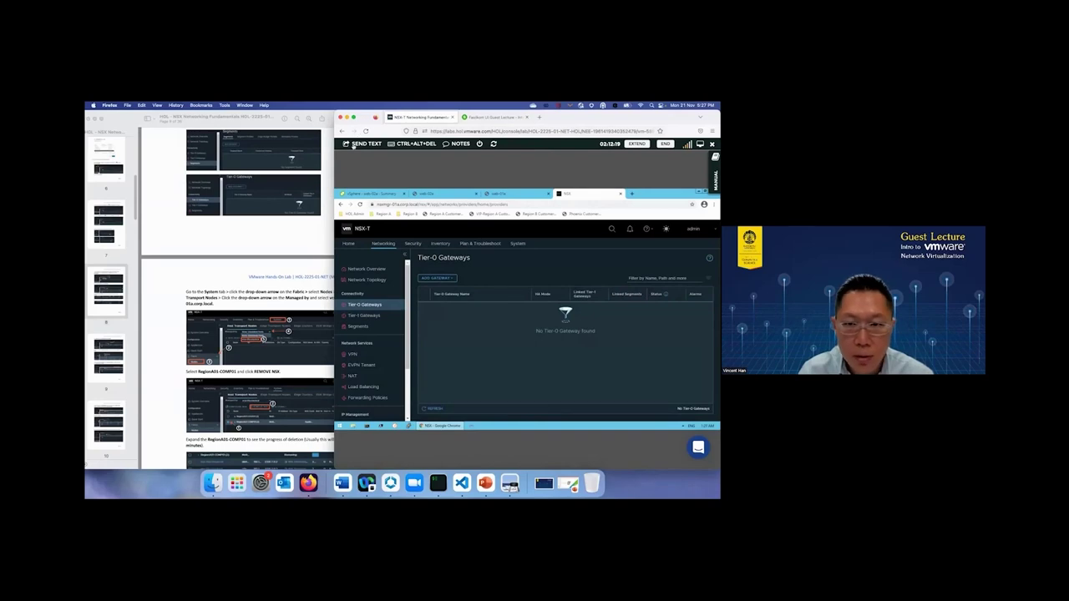
- Reposition the lab guide window so its full text width is readable beside the lab browser, and return to the NSX-T manager
left_click(88, 114)
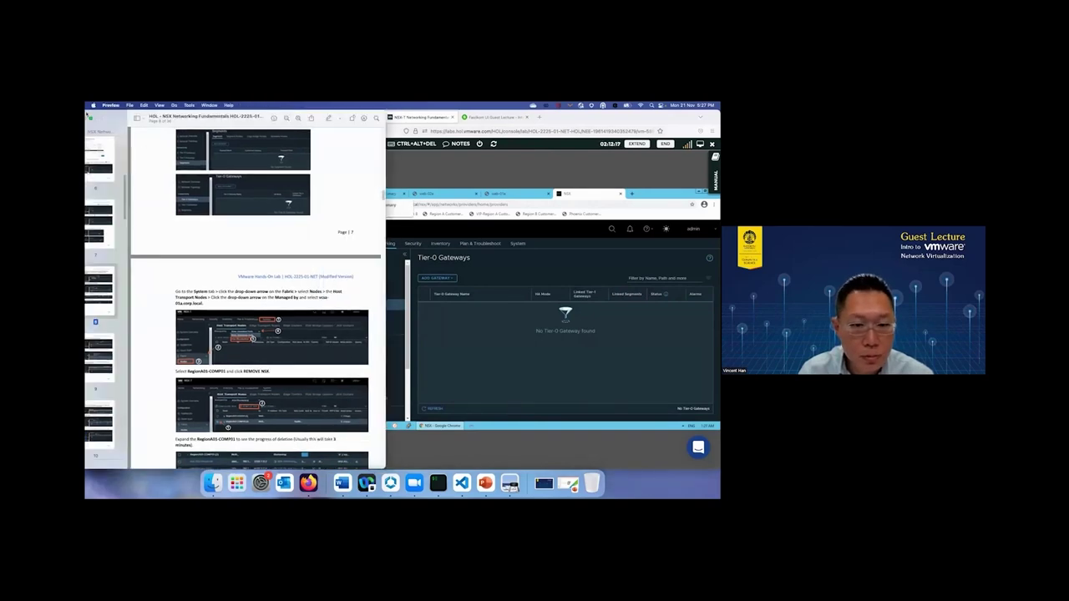
key("super+alt+1")
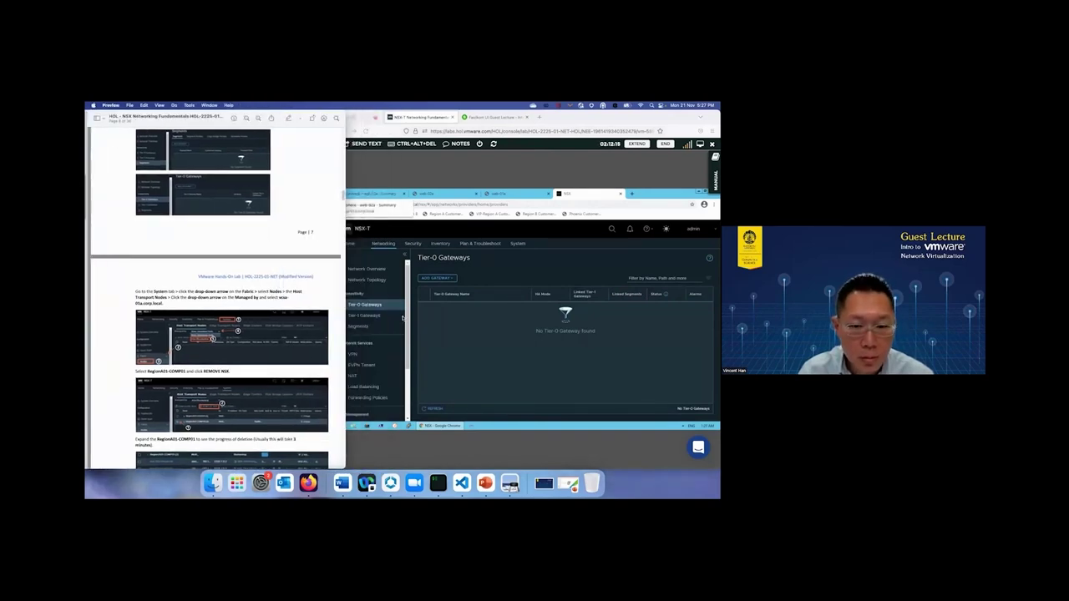
left_click(402, 318)
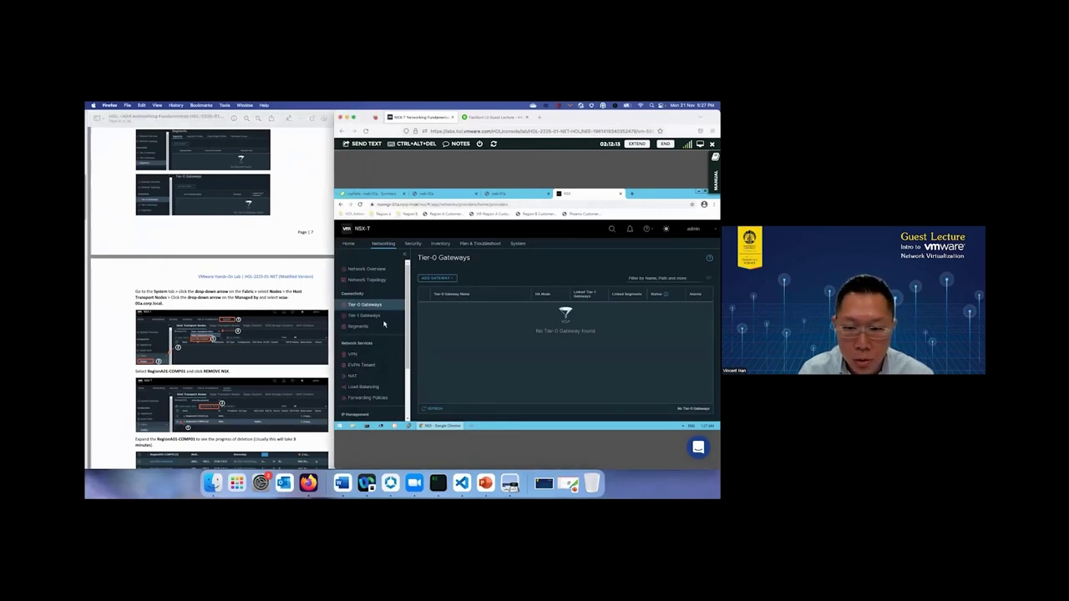
- Open the System fabric's Host Transport Nodes and show the nodes managed by vcsa-01a.corp.local
left_click(509, 252)
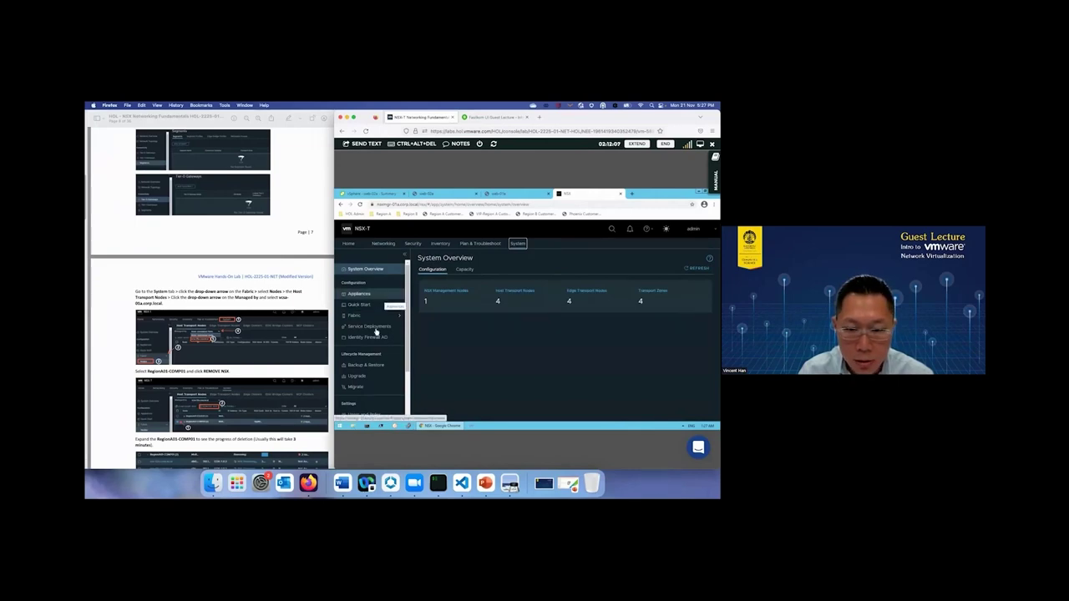
left_click(369, 315)
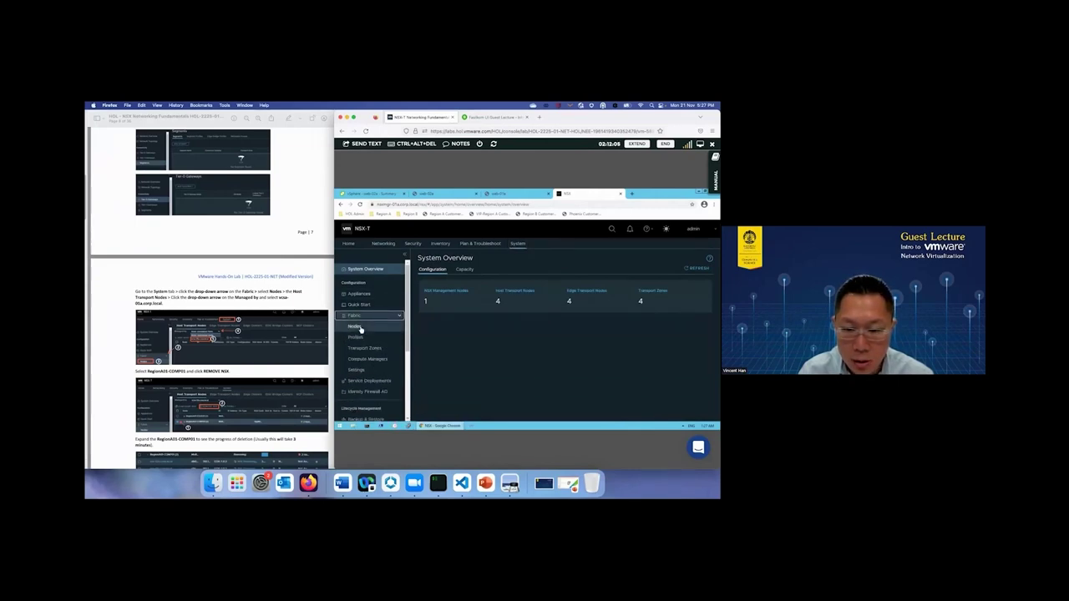
left_click(355, 326)
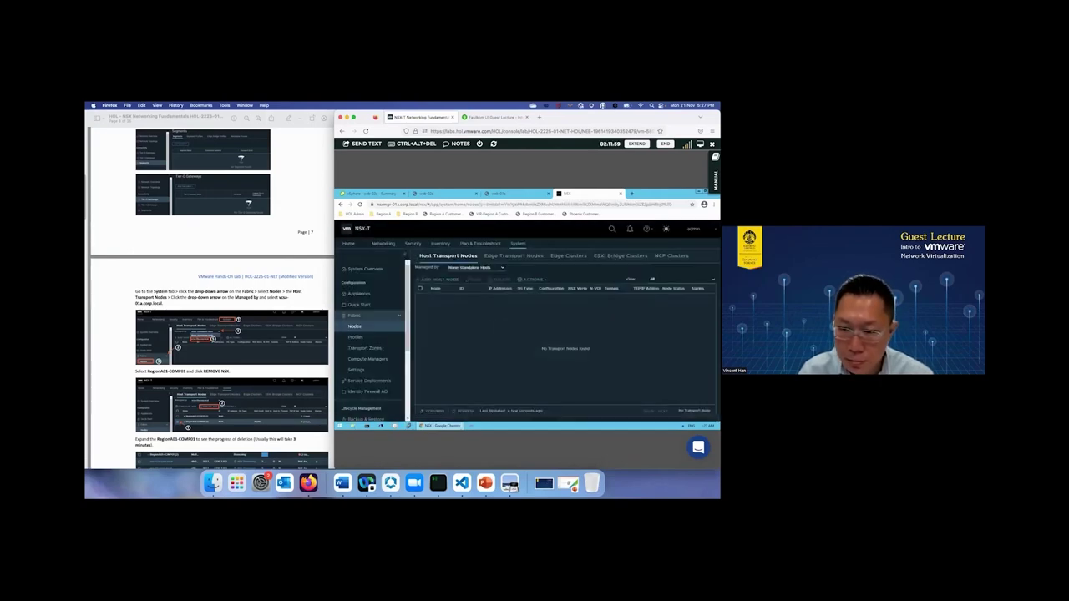
left_click(474, 267)
left_click(470, 283)
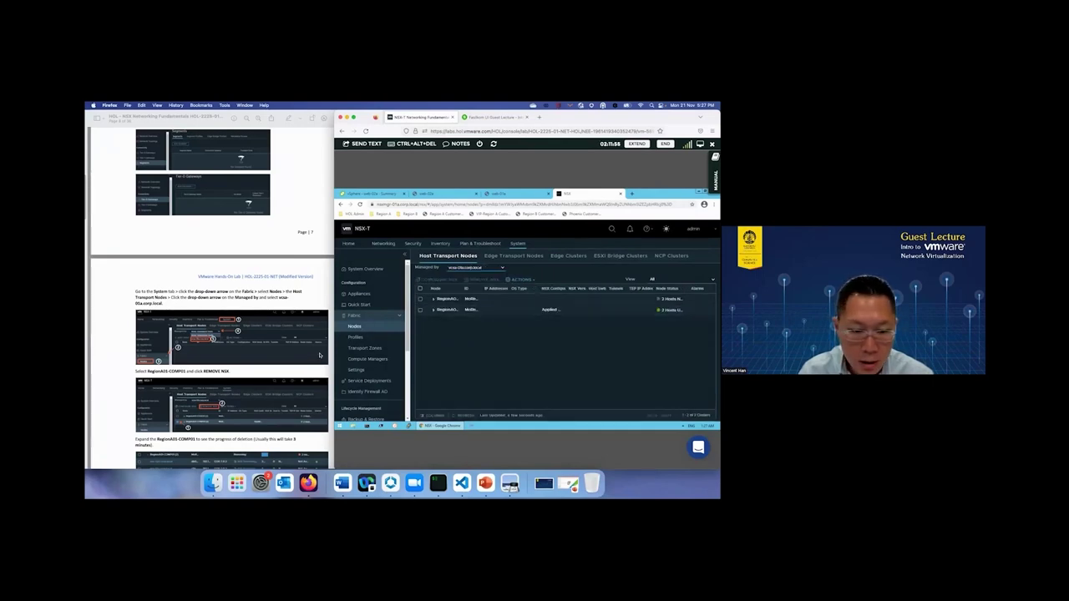
- Remove NSX from the RegionA01-COMP01 cluster and refresh the host transport node list
left_click(435, 311)
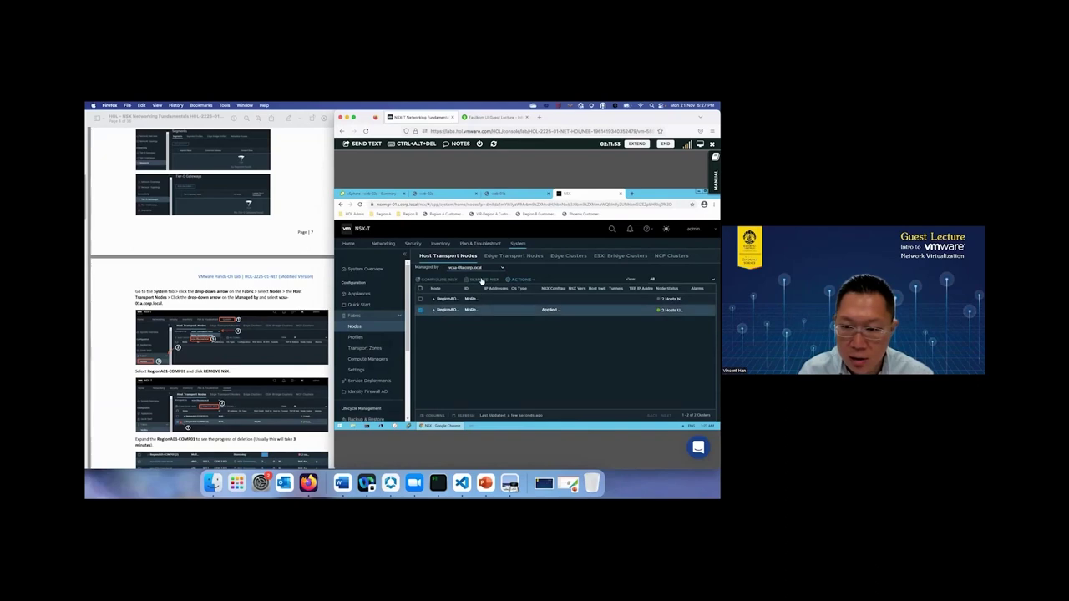
left_click(482, 281)
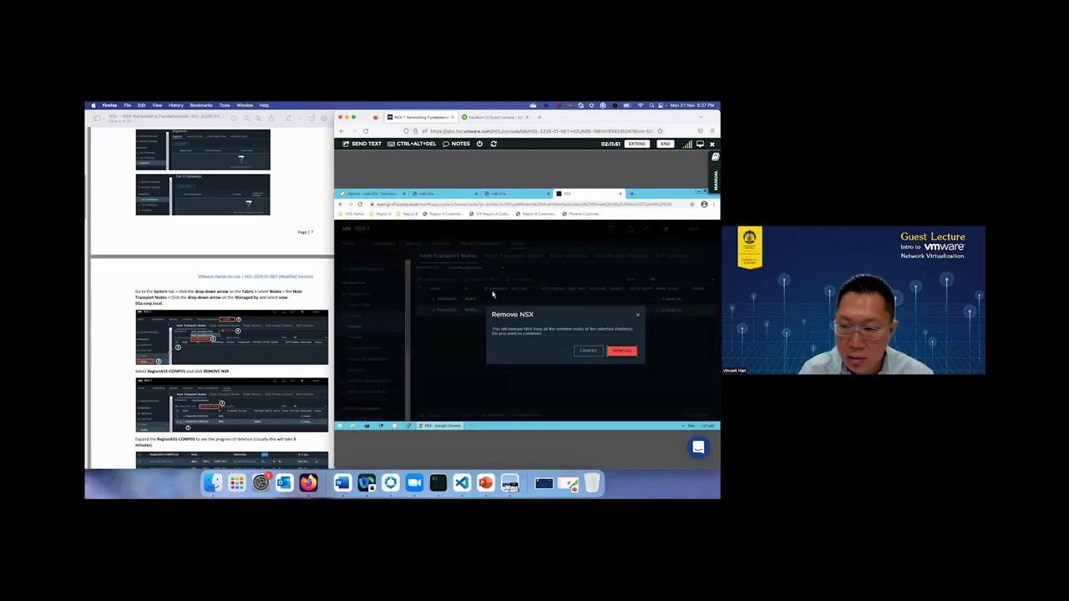
left_click(623, 351)
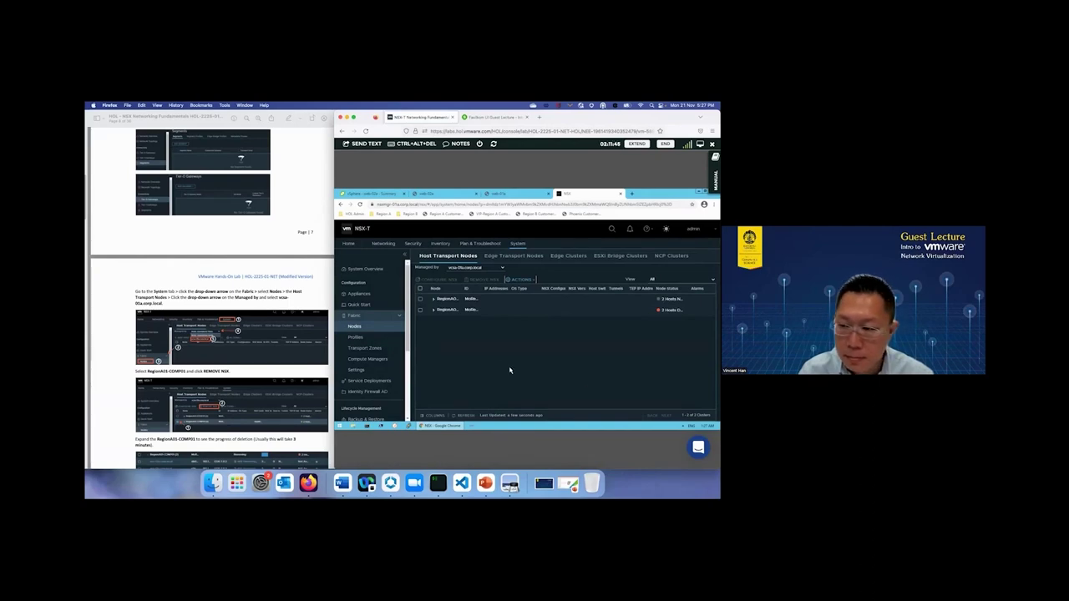
left_click(459, 414)
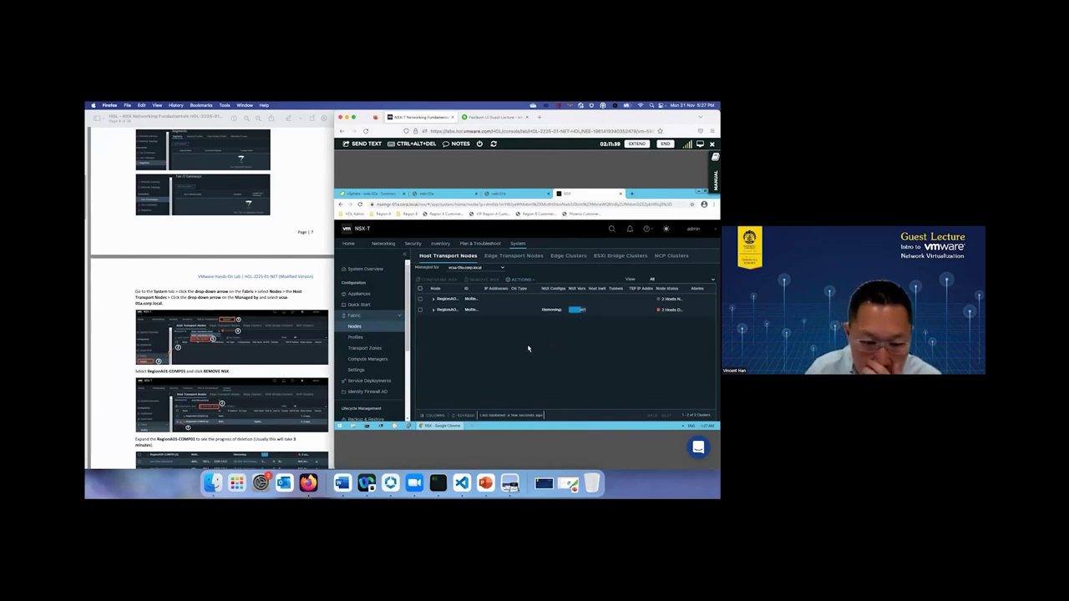
- Read the guide's notes on the removal progress and its following instruction for deleting EdgeCluster-01
scroll(301, 365, "down", 3)
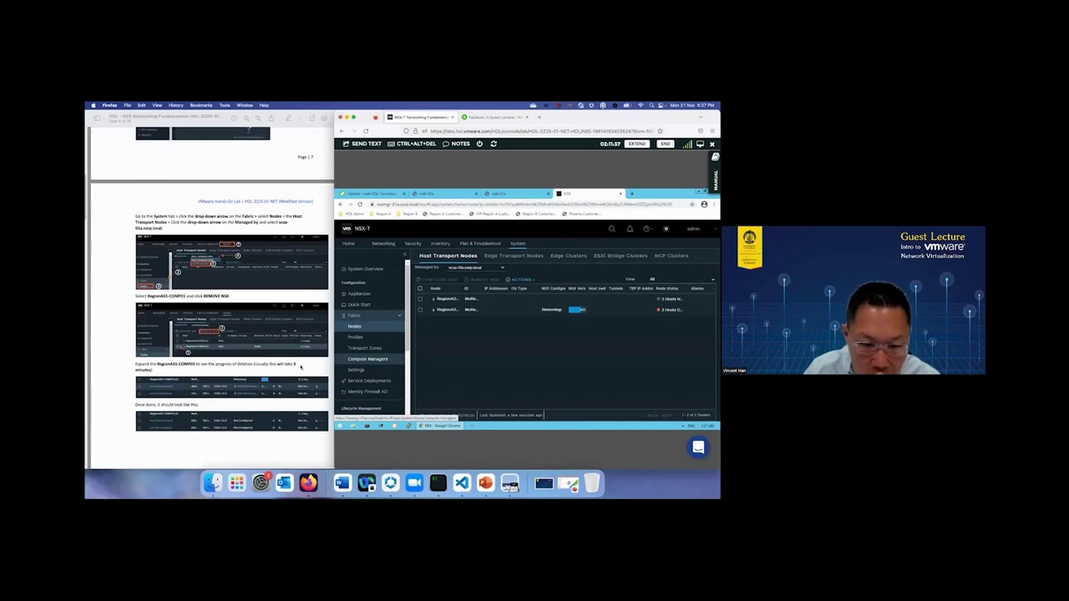
scroll(300, 365, "down", 2)
scroll(285, 371, "down", 7)
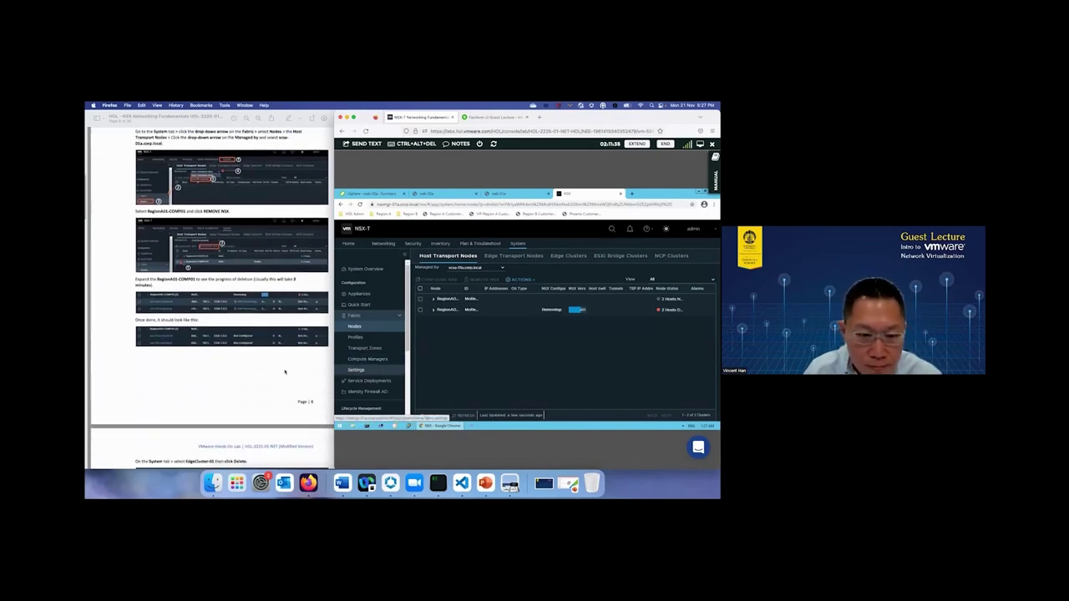
scroll(285, 372, "up", 2)
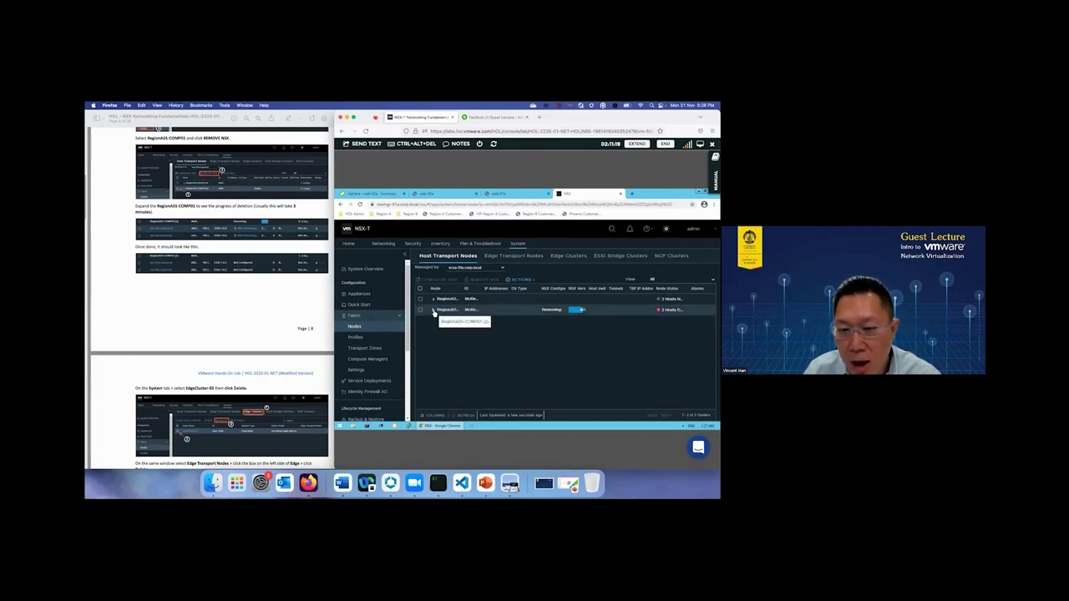
- Switch to the vSphere Client, preview the New Virtual Machine wizard on host esx-02a.corp.local without creating one, and view the web-01a summary
left_click(374, 194)
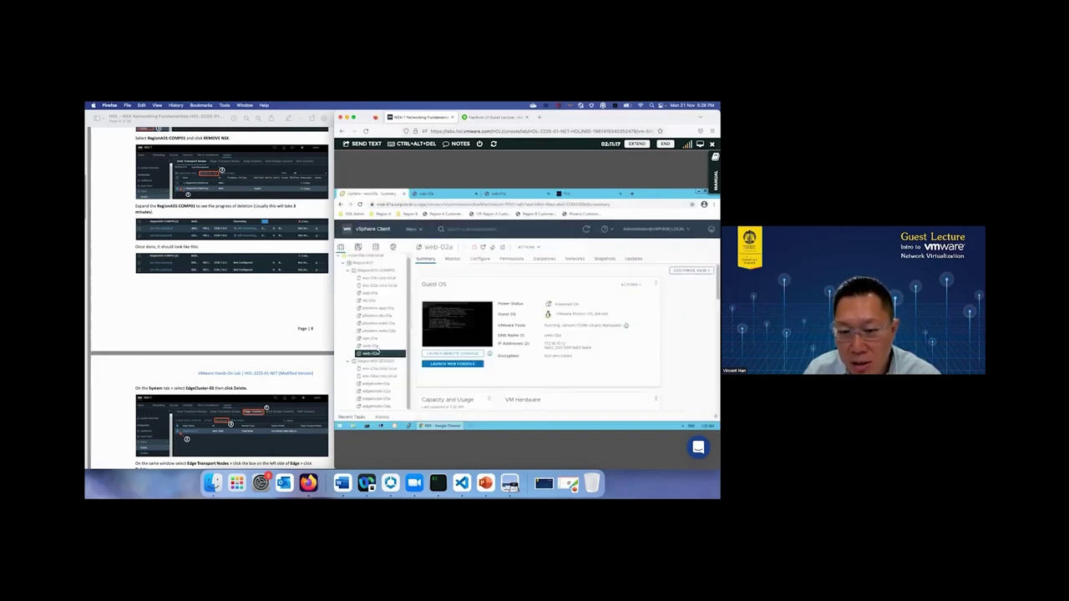
left_click(376, 285)
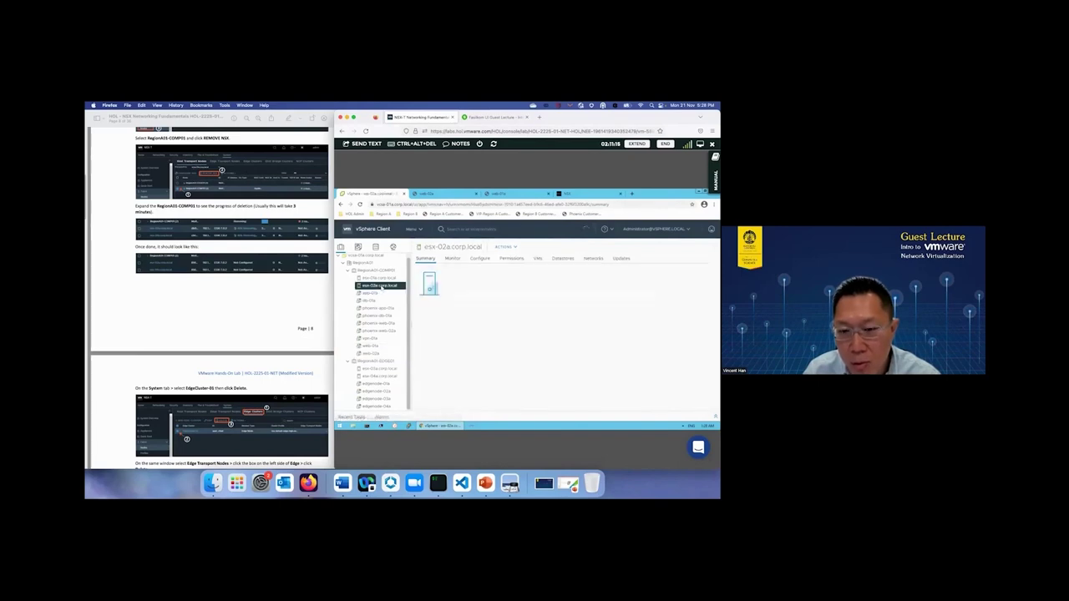
right_click(380, 286)
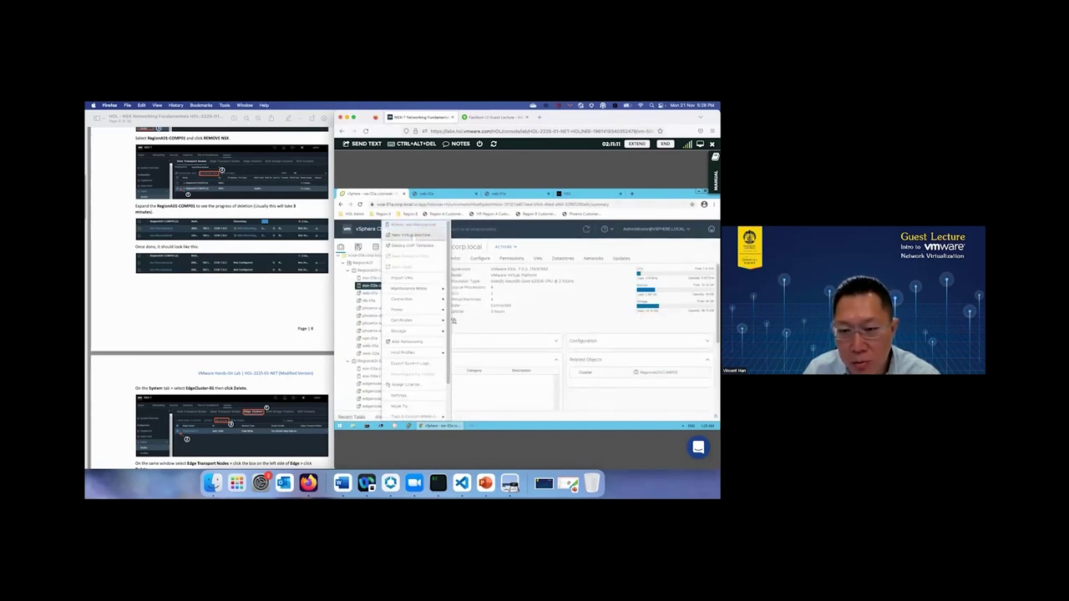
left_click(411, 235)
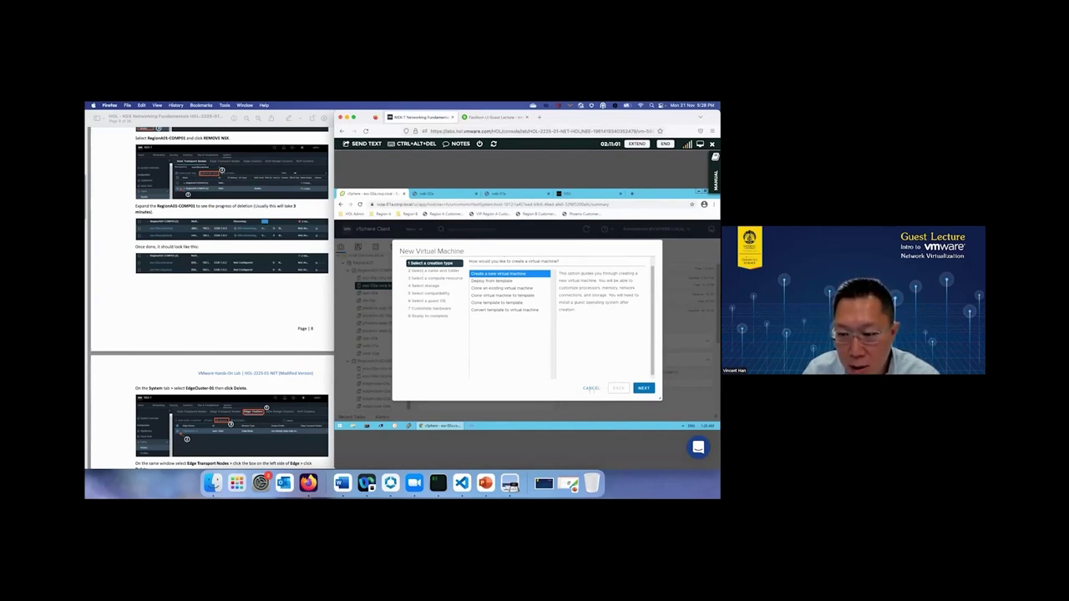
left_click(591, 389)
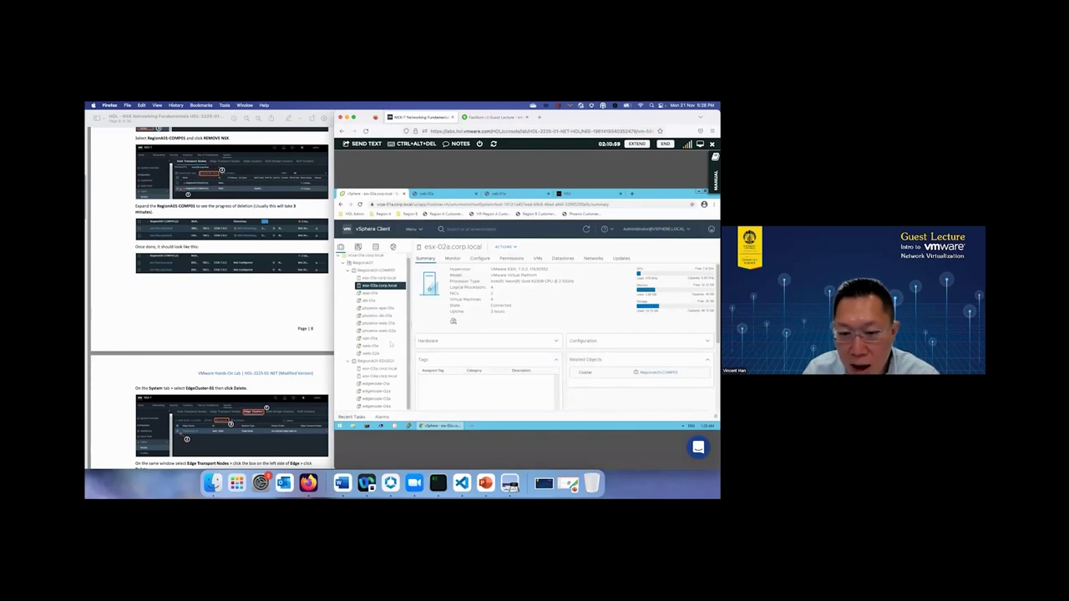
left_click(389, 344)
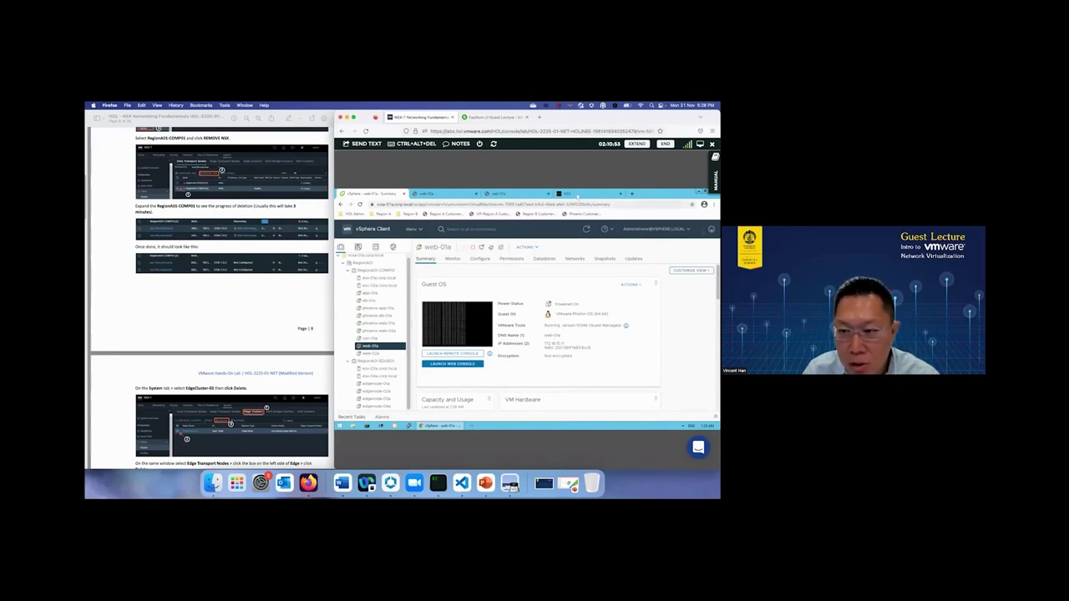
- Return to the NSX-T manager, look over the transport zones, and recheck the NSX removal status of the host transport nodes
left_click(569, 193)
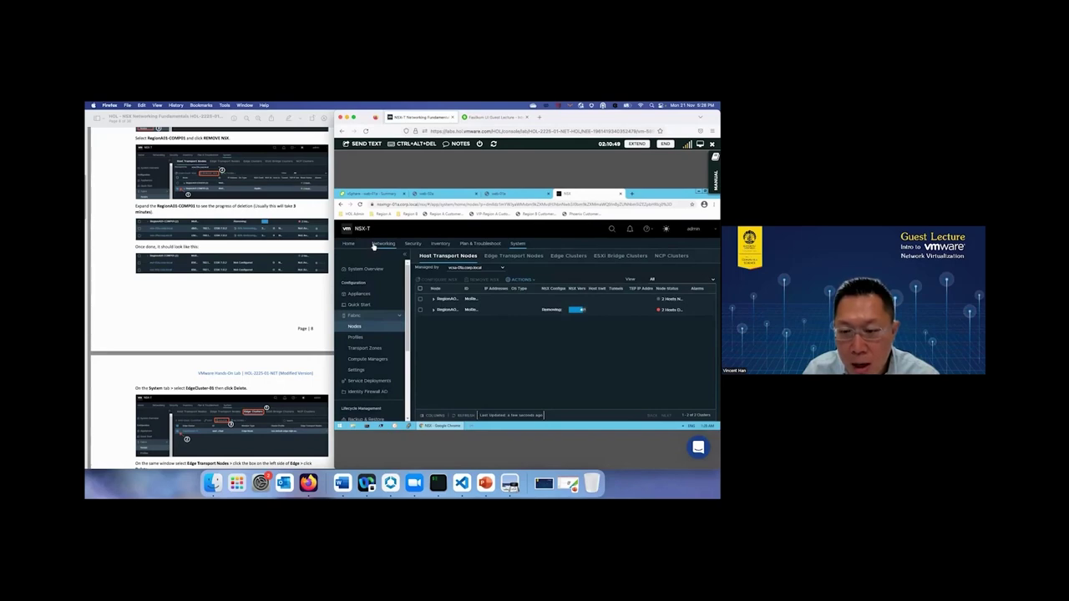
left_click(365, 347)
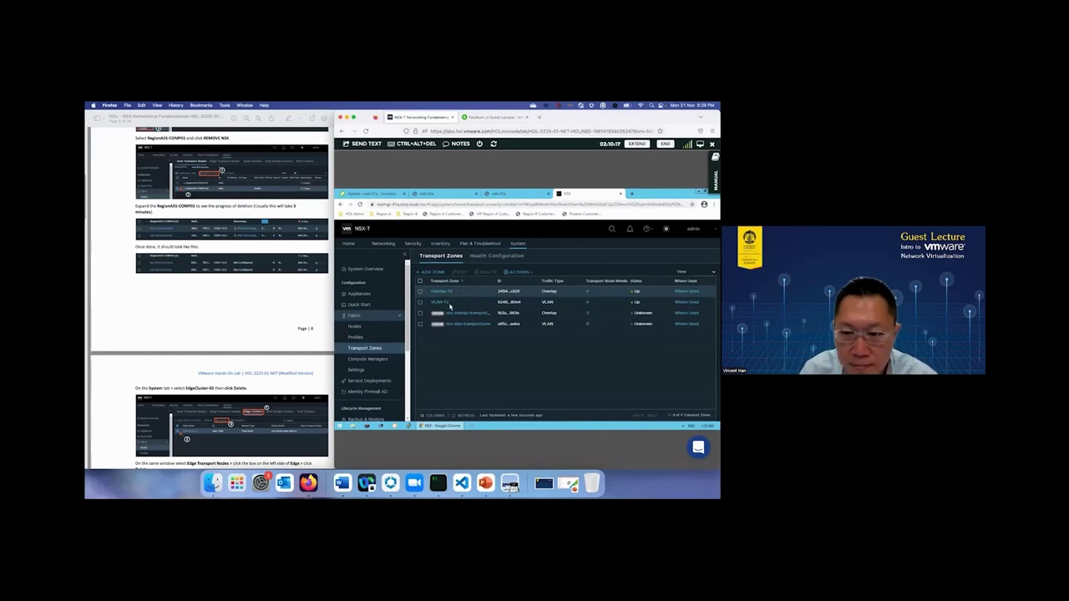
left_click(367, 327)
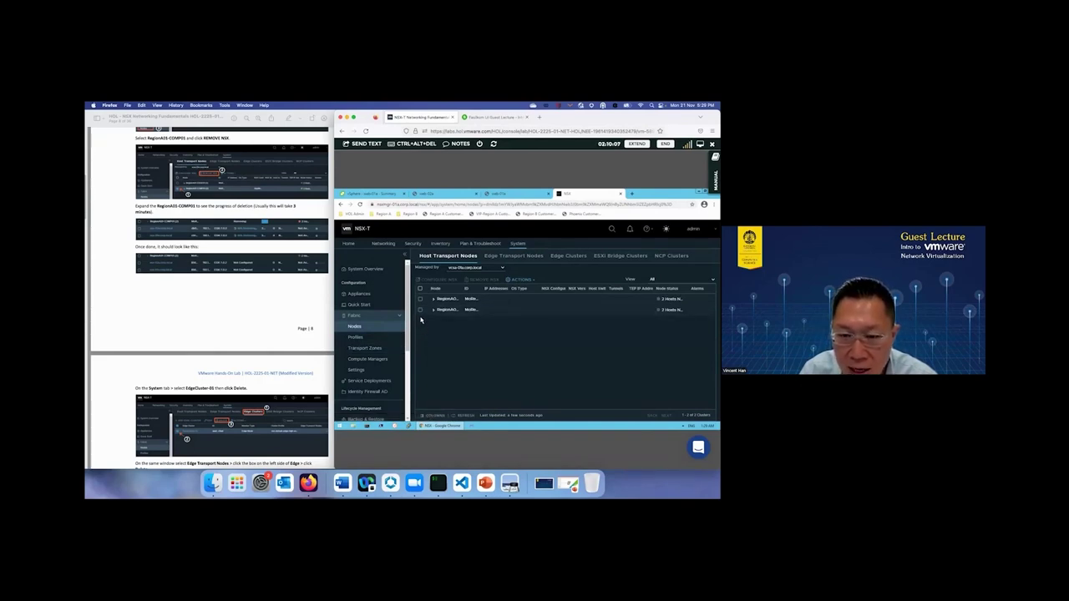
- Check the network overview and Segments list, and read the guide's remaining cleanup instructions through deleting the IP address pool
left_click(385, 243)
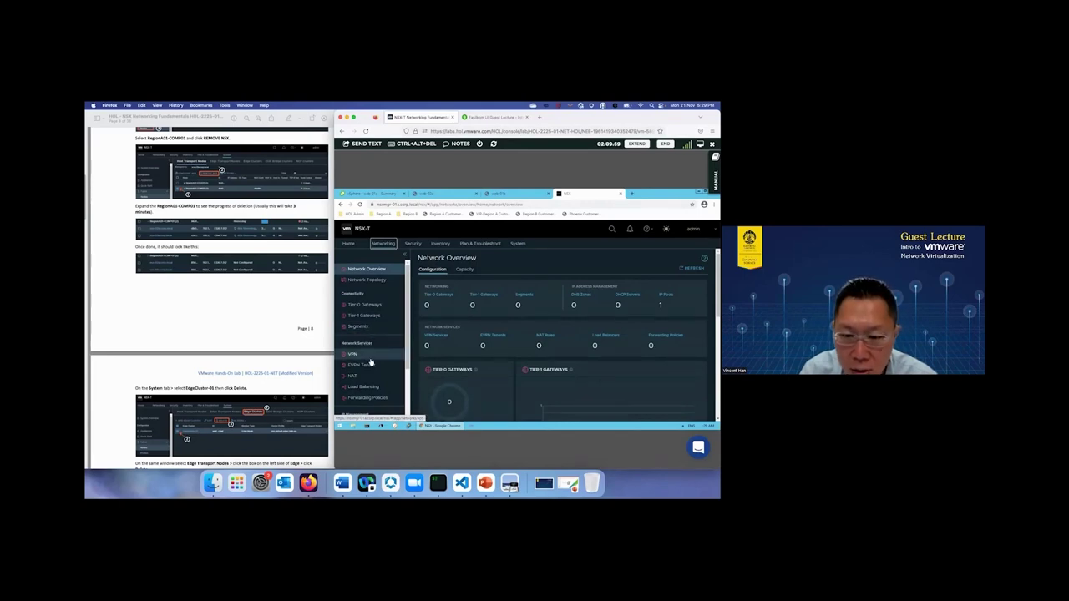
left_click(359, 327)
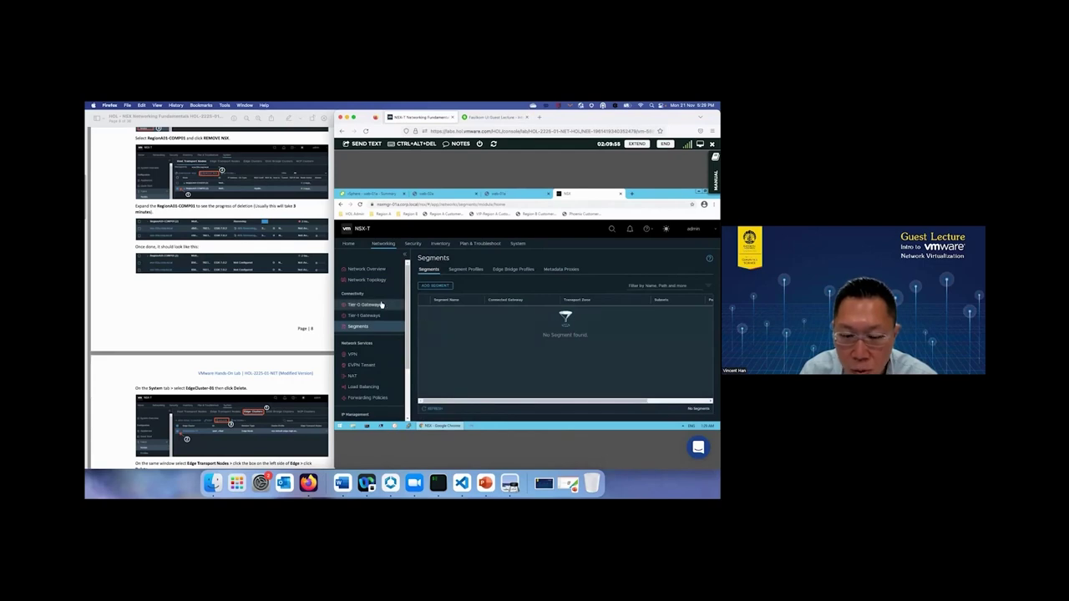
scroll(286, 340, "down", 2)
scroll(286, 340, "down", 10)
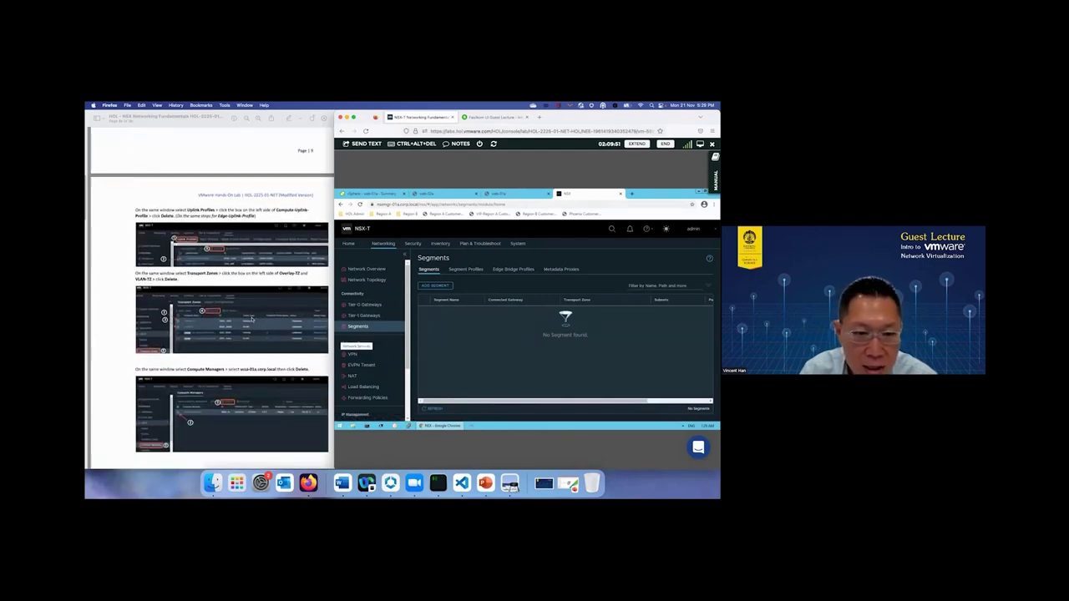
scroll(233, 332, "down", 2)
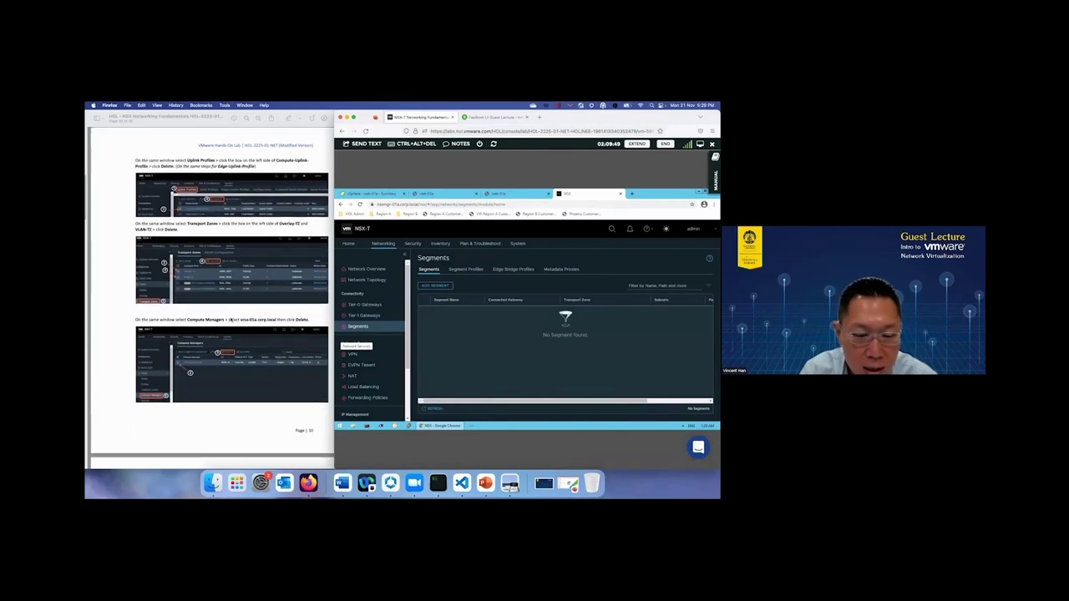
scroll(230, 321, "down", 5)
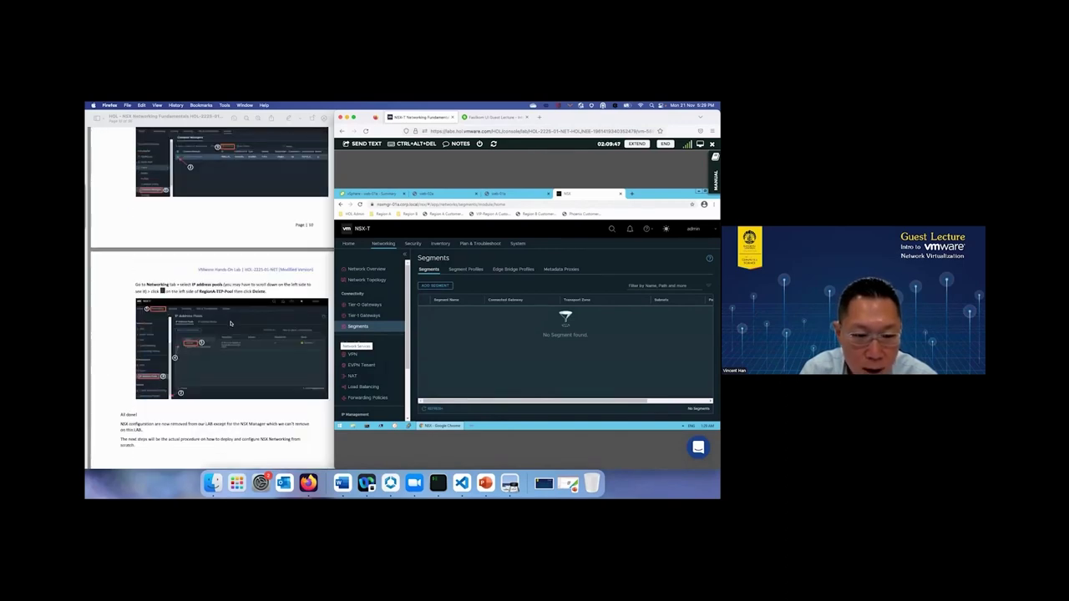
scroll(230, 322, "down", 2)
scroll(232, 324, "down", 3)
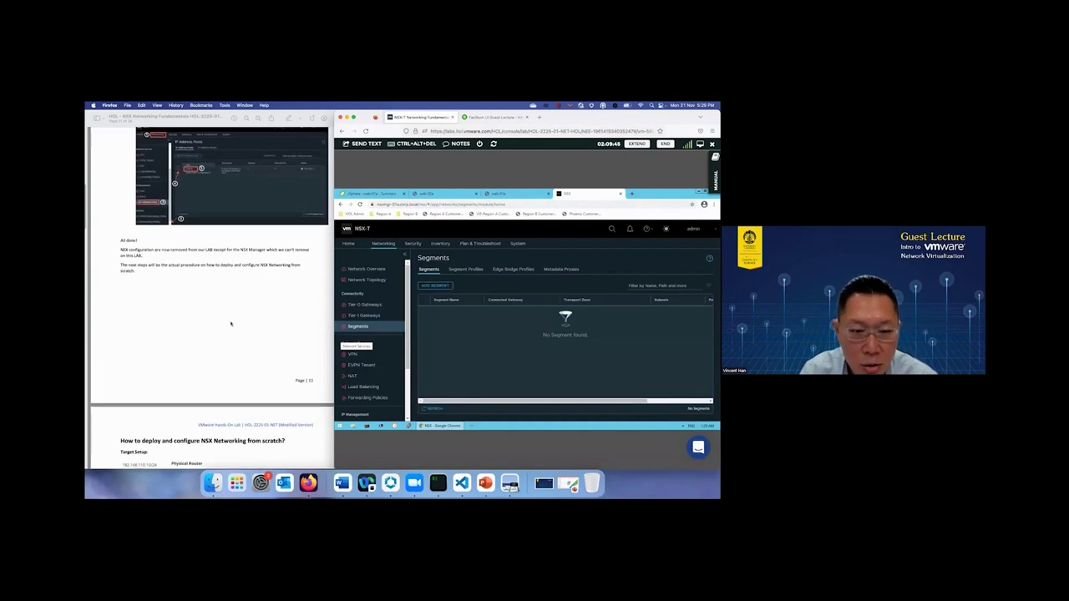
scroll(231, 324, "up", 7)
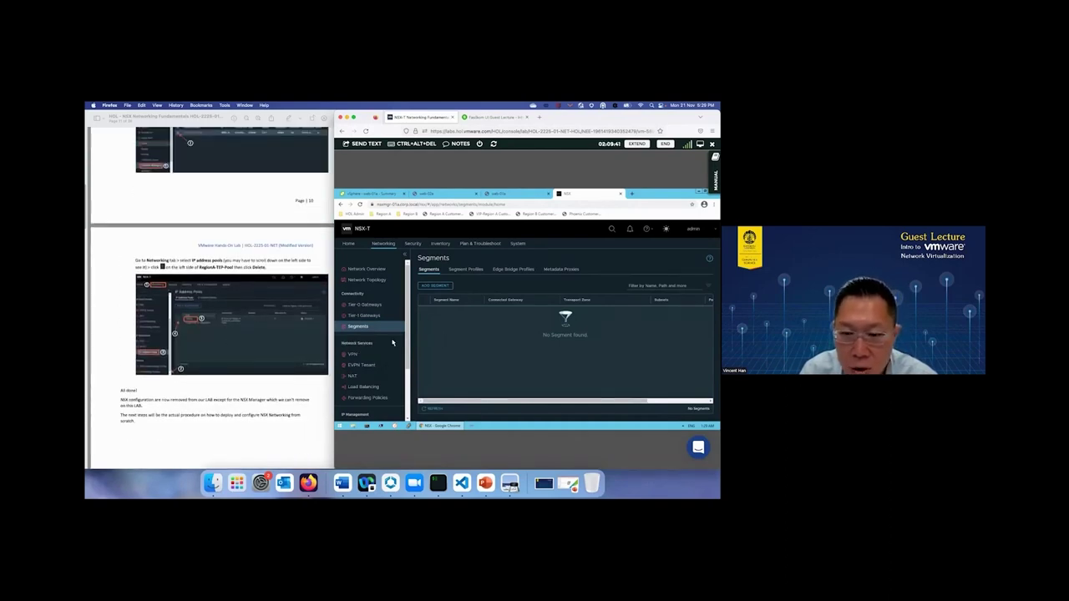
- Check the NSX-T system overview and the virtual machines listed in the inventory
left_click(517, 243)
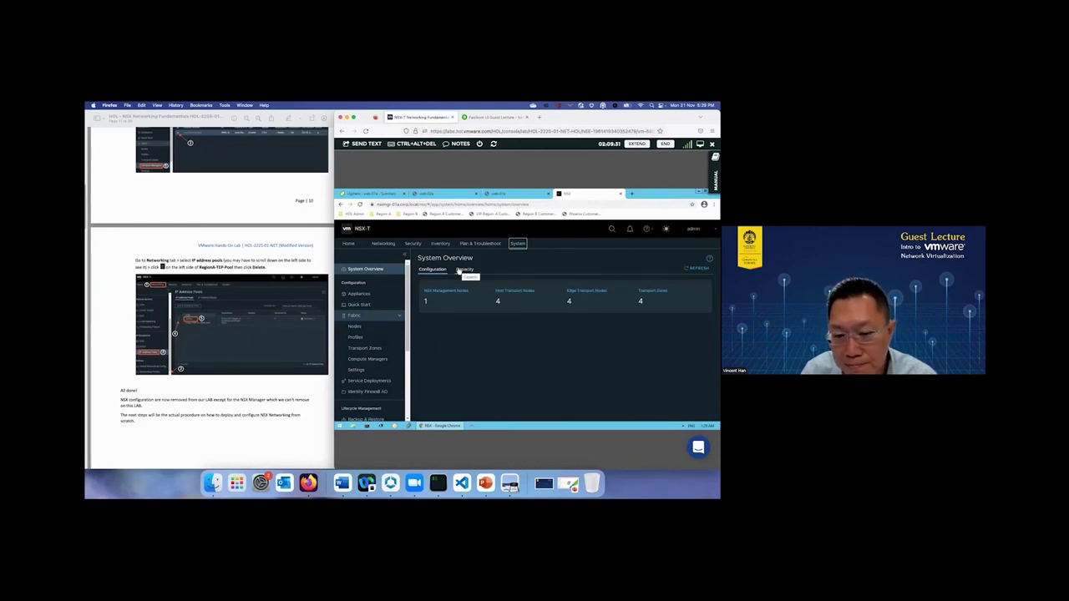
left_click(442, 244)
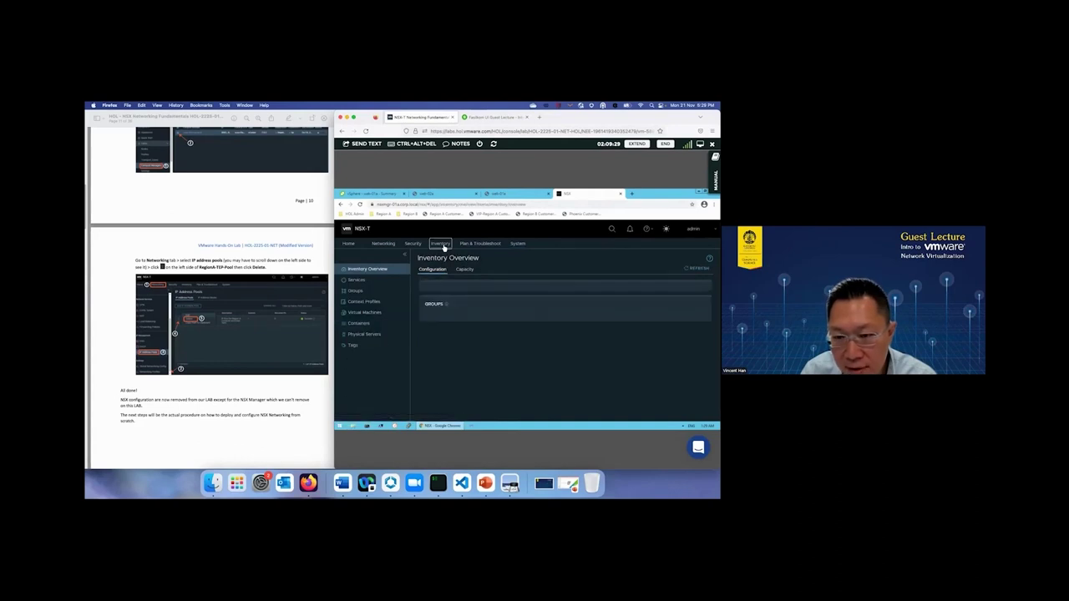
left_click(371, 314)
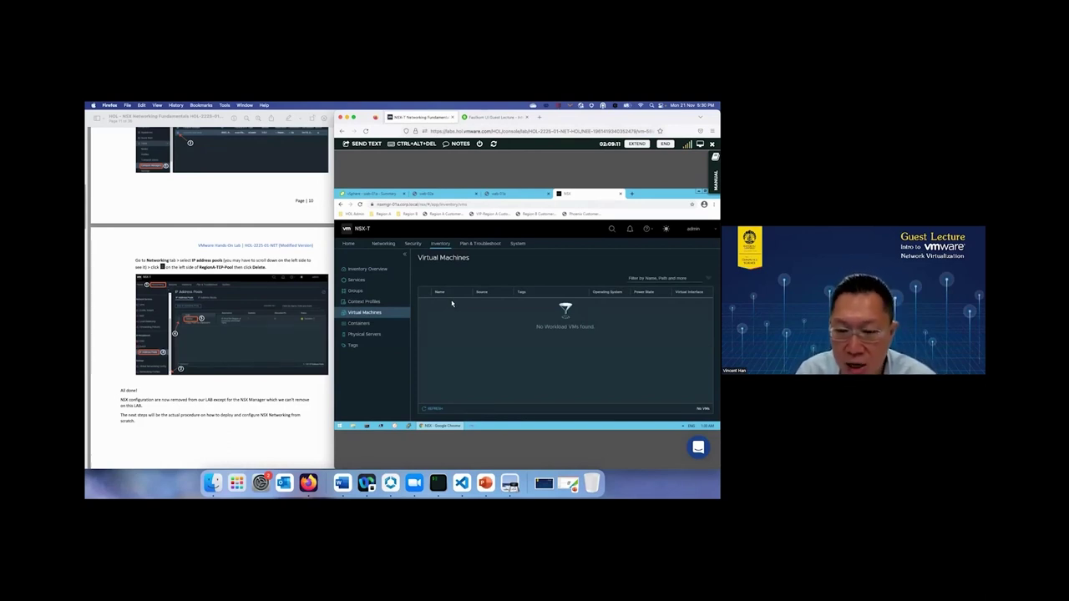
- Look over the fabric's host transport nodes, uplink profiles, and transport zones
left_click(517, 246)
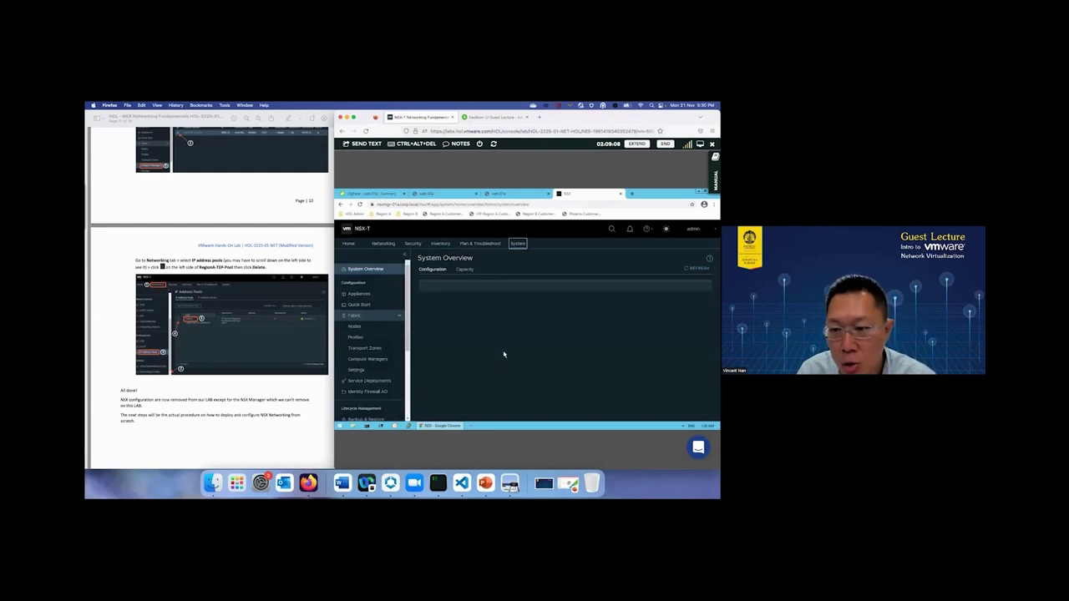
left_click(364, 329)
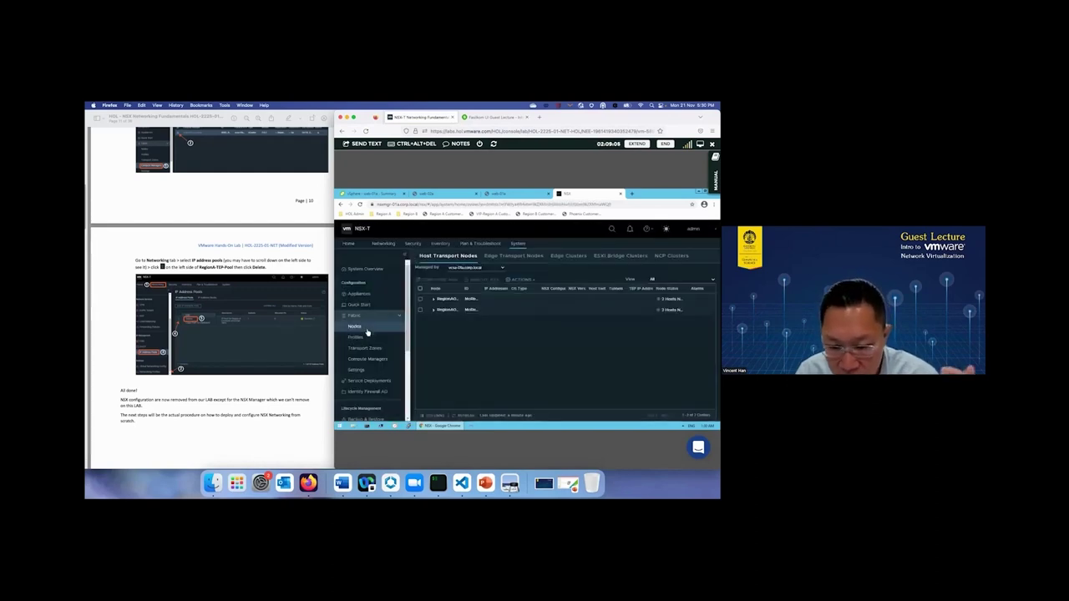
left_click(369, 338)
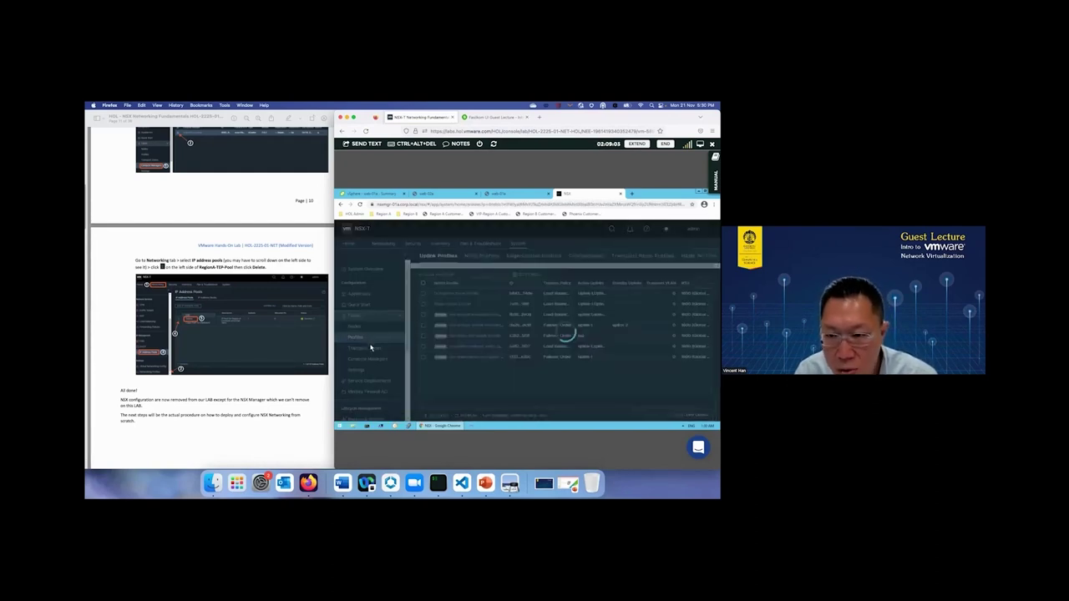
left_click(365, 348)
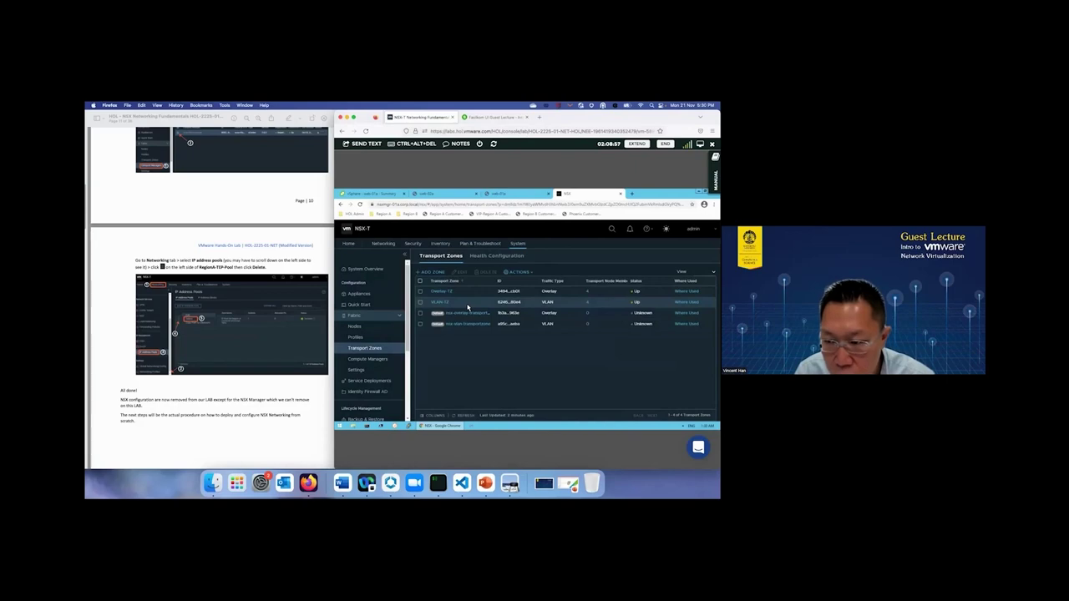
- Configure NSX on the RegionA01-COMP01 cluster with the COMP01-TNP transport node profile, and expand the cluster to show its hosts
left_click(355, 326)
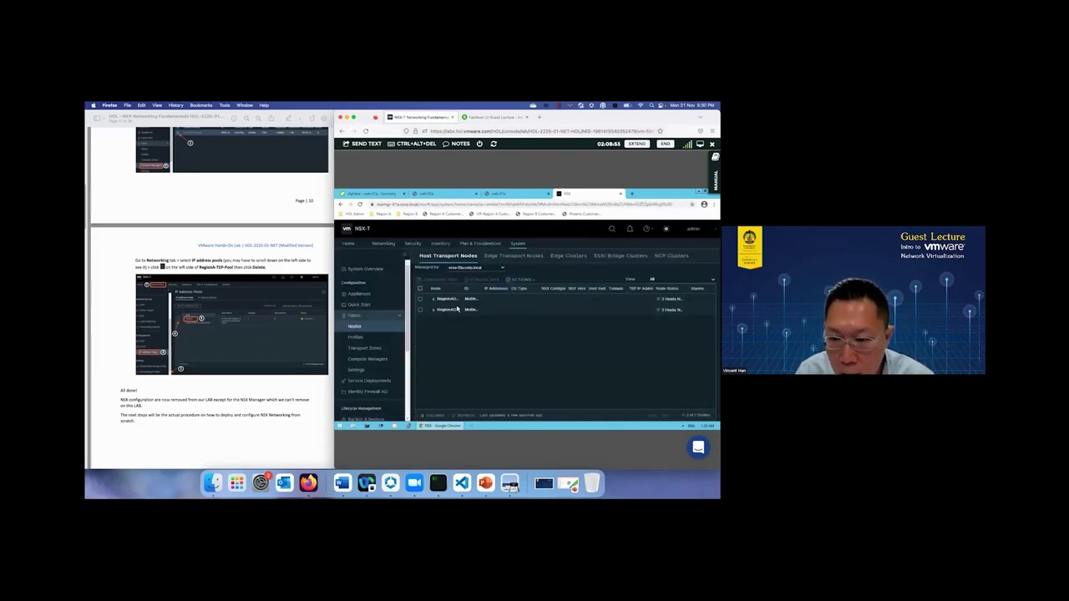
left_click_drag(461, 289, 496, 289)
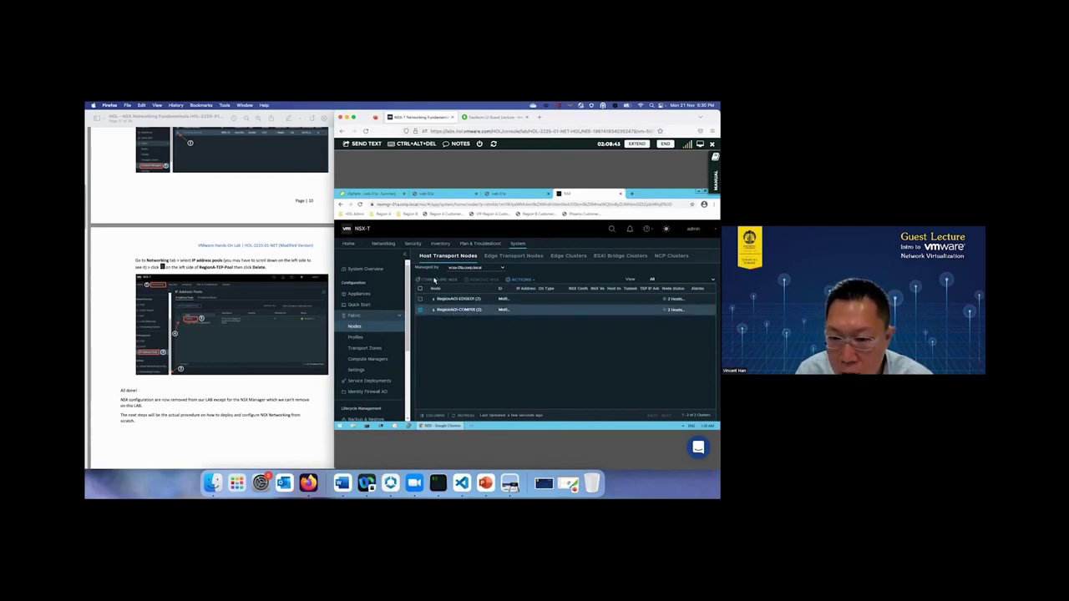
left_click(451, 281)
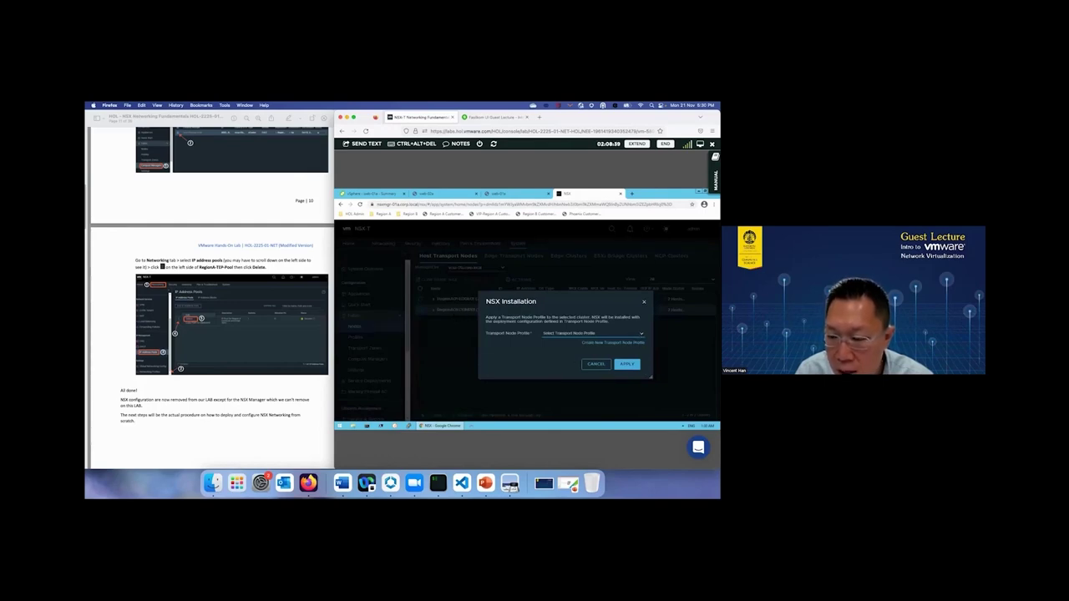
left_click(641, 333)
left_click(559, 341)
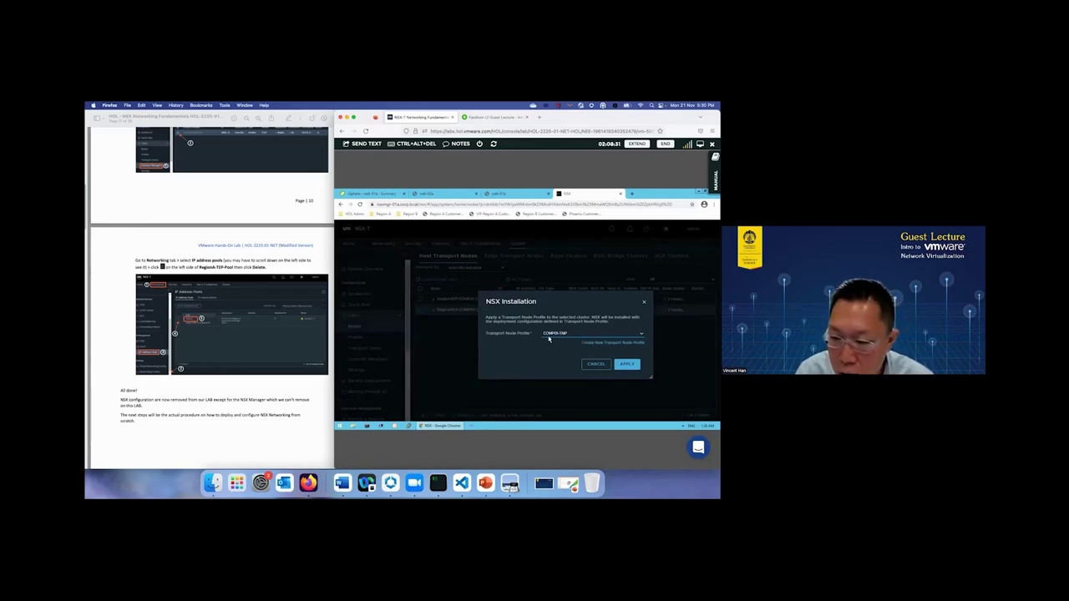
left_click(627, 363)
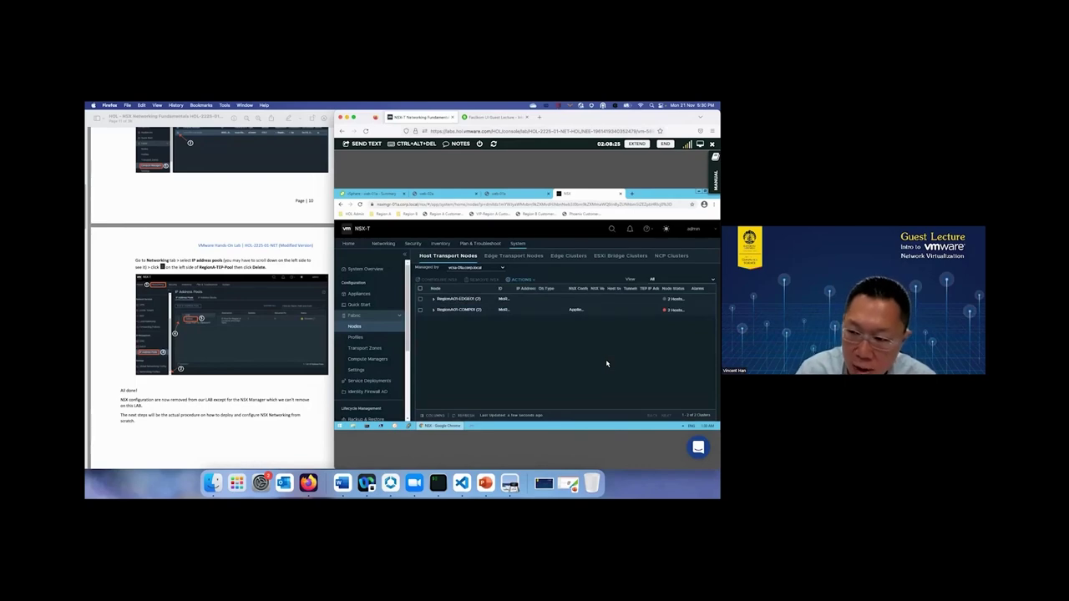
left_click(433, 310)
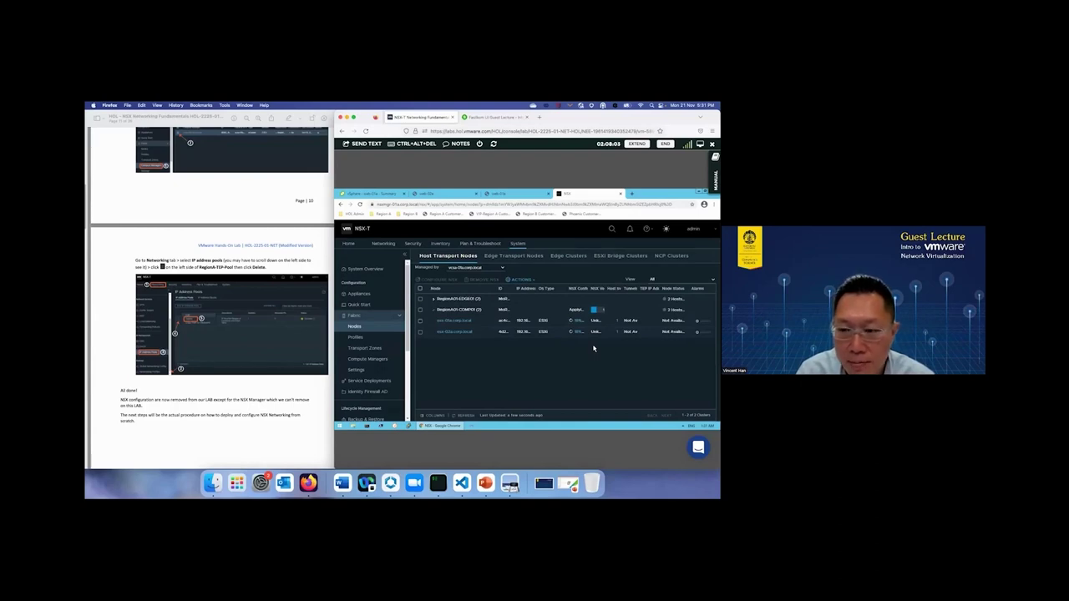
- Read the guide's target setup, objective, and first procedure for deploying NSX from scratch, and view the NSX Manager appliance details
scroll(301, 373, "down", 10)
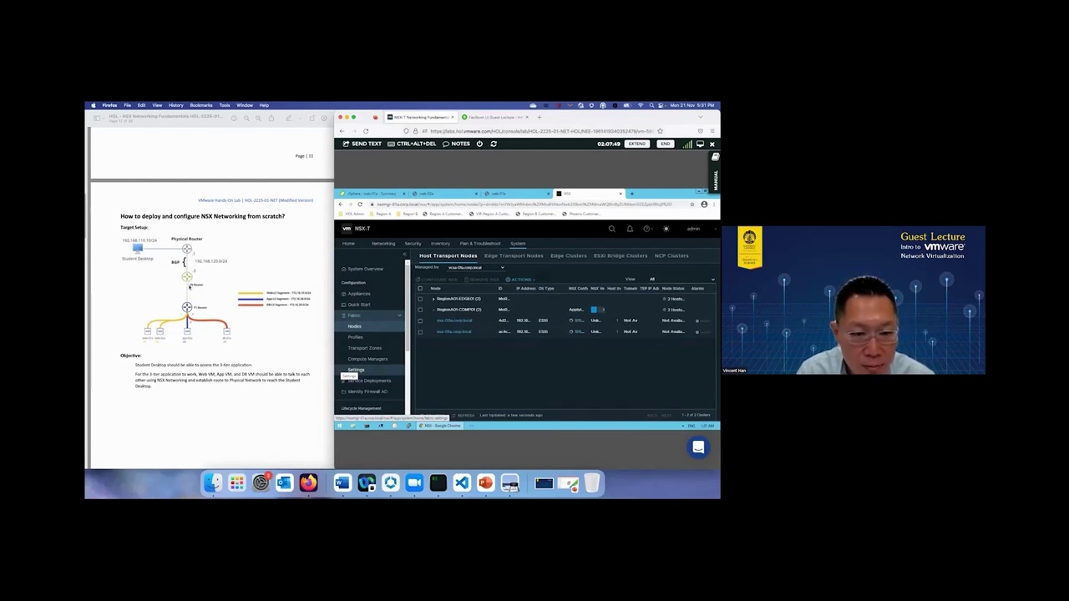
scroll(192, 294, "down", 3)
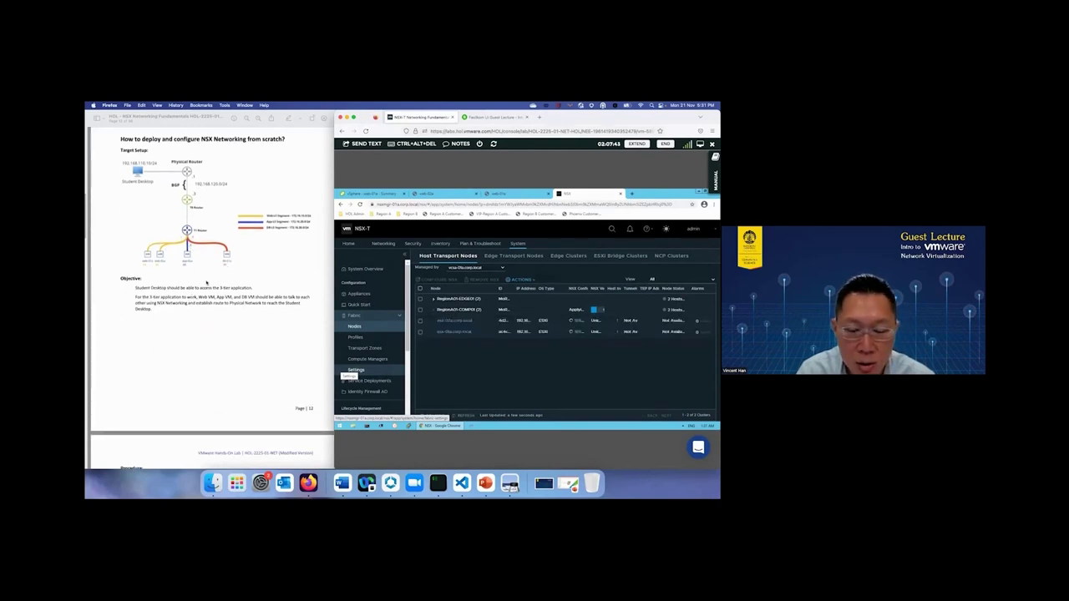
scroll(207, 288, "down", 8)
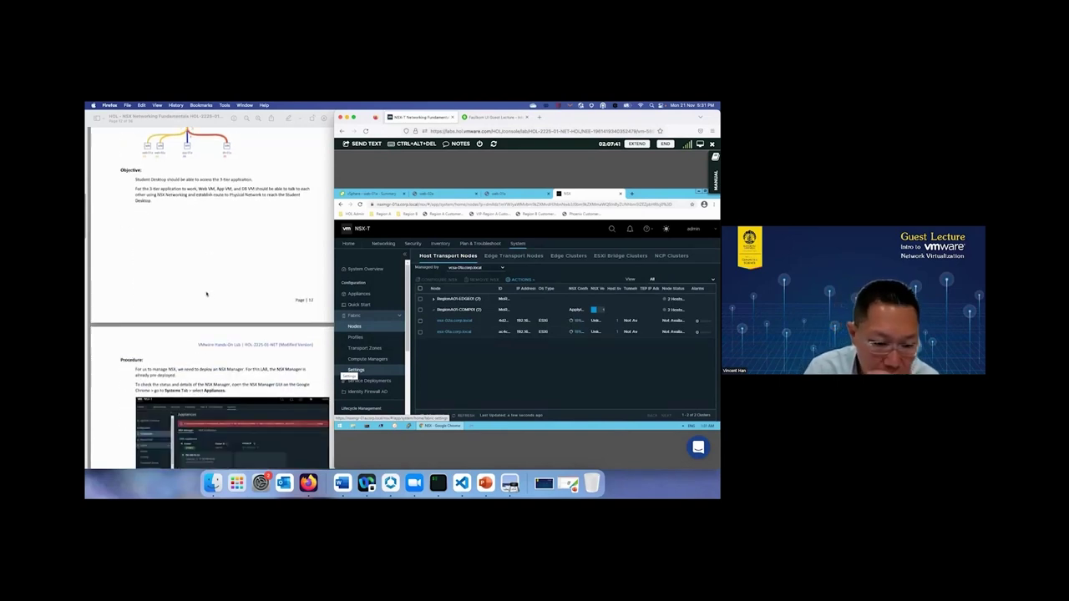
scroll(208, 292, "down", 3)
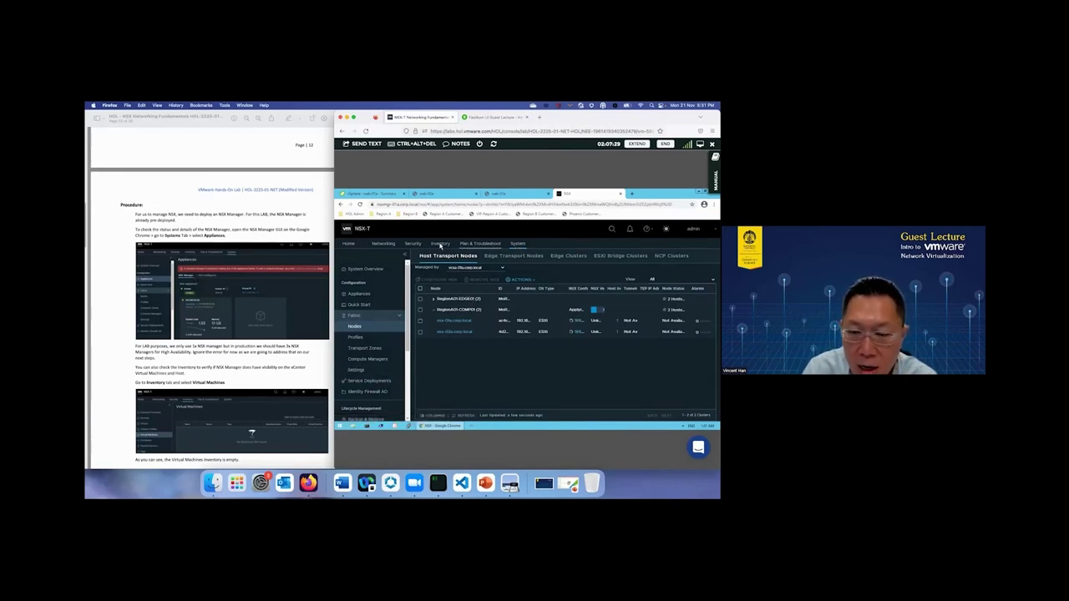
left_click(381, 296)
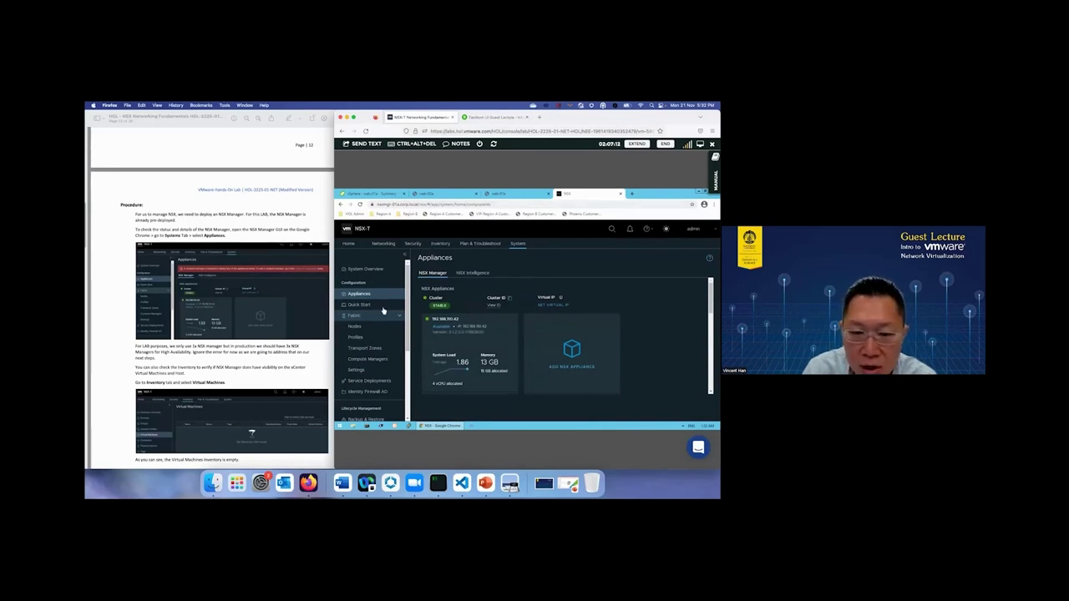
- Skim the guide's instructions from integrating vCenter through transport zones, uplink profiles, TEP pool, and node profile to enabling NSX on RegionA01-COMP01
scroll(260, 334, "down", 10)
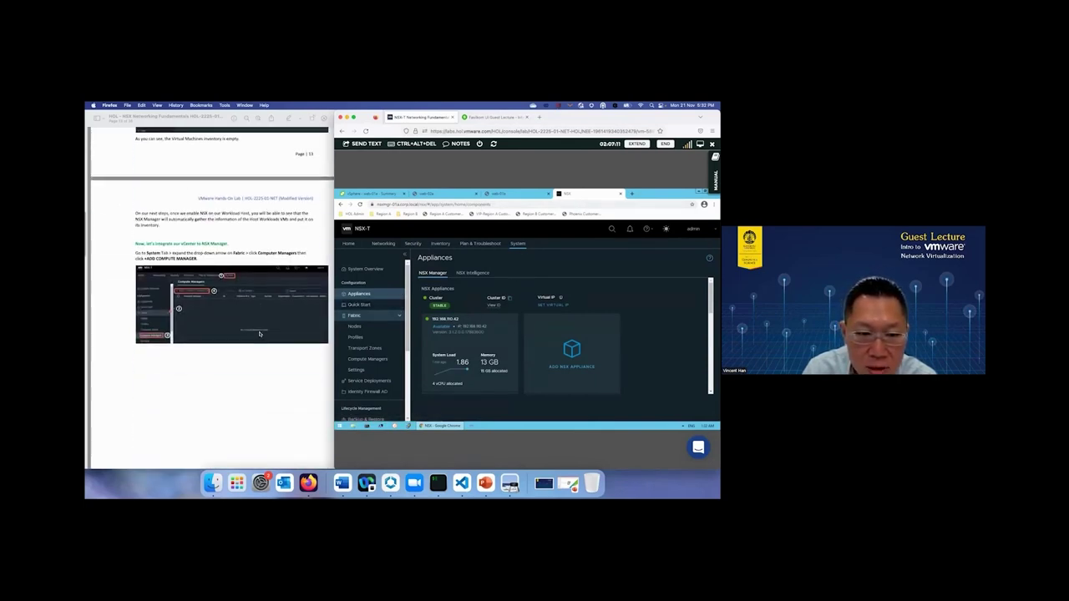
scroll(260, 334, "down", 10)
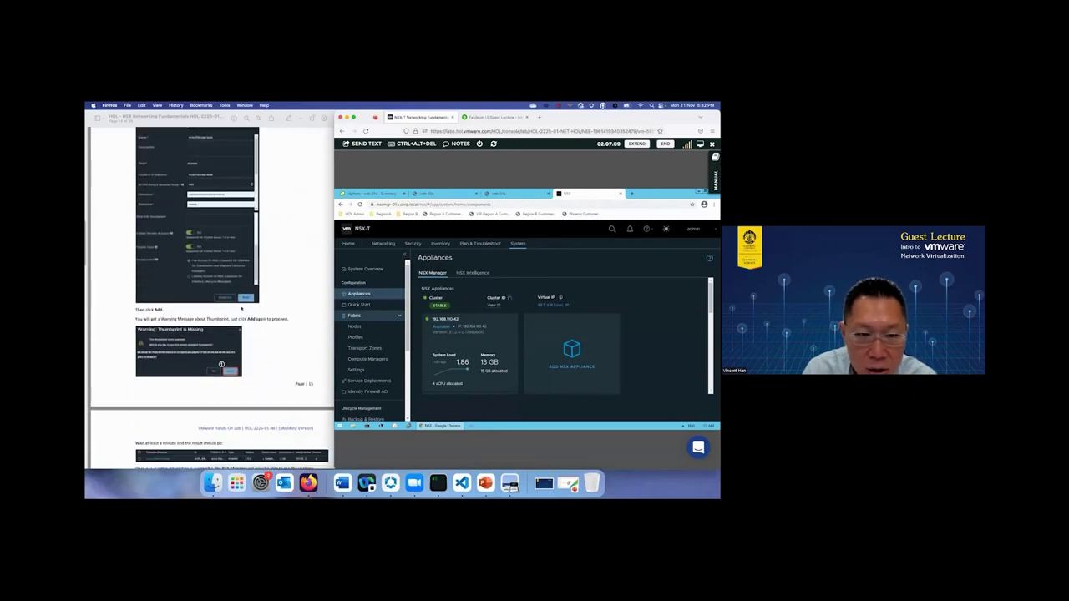
scroll(244, 312, "down", 5)
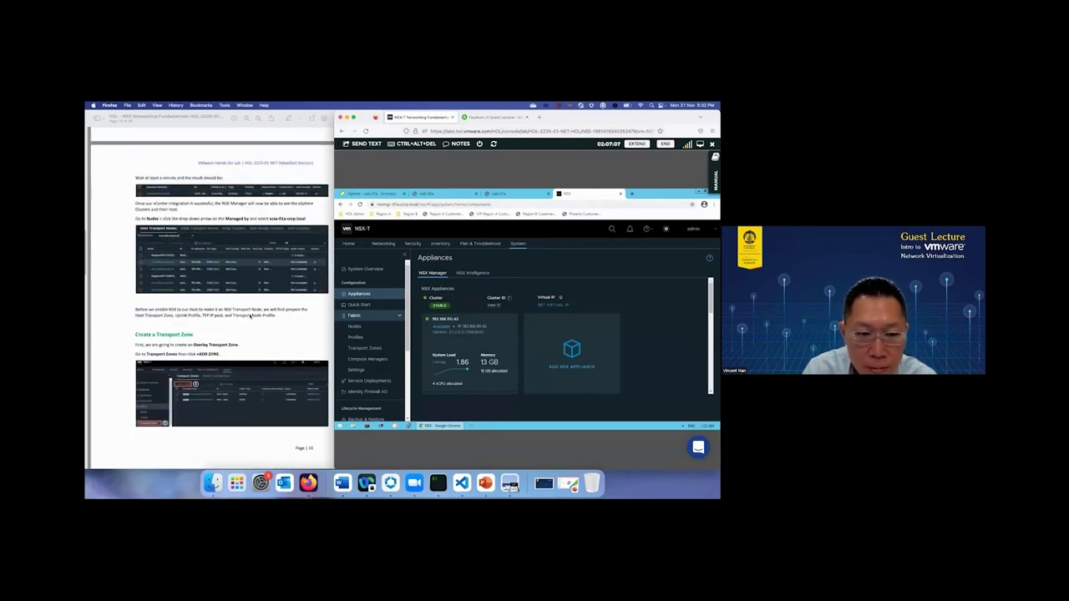
scroll(251, 316, "down", 10)
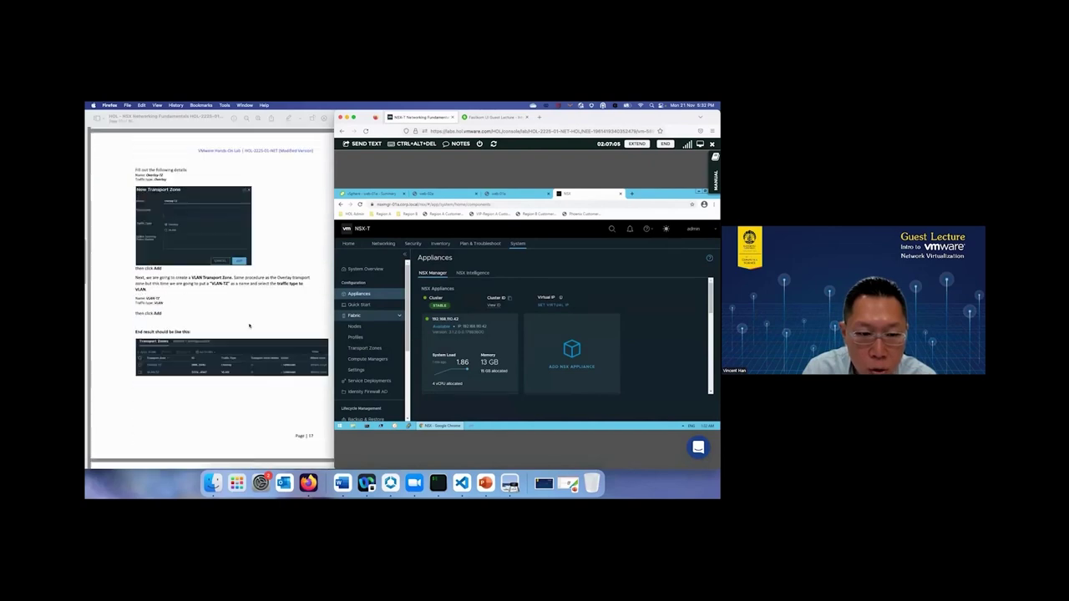
scroll(203, 302, "down", 8)
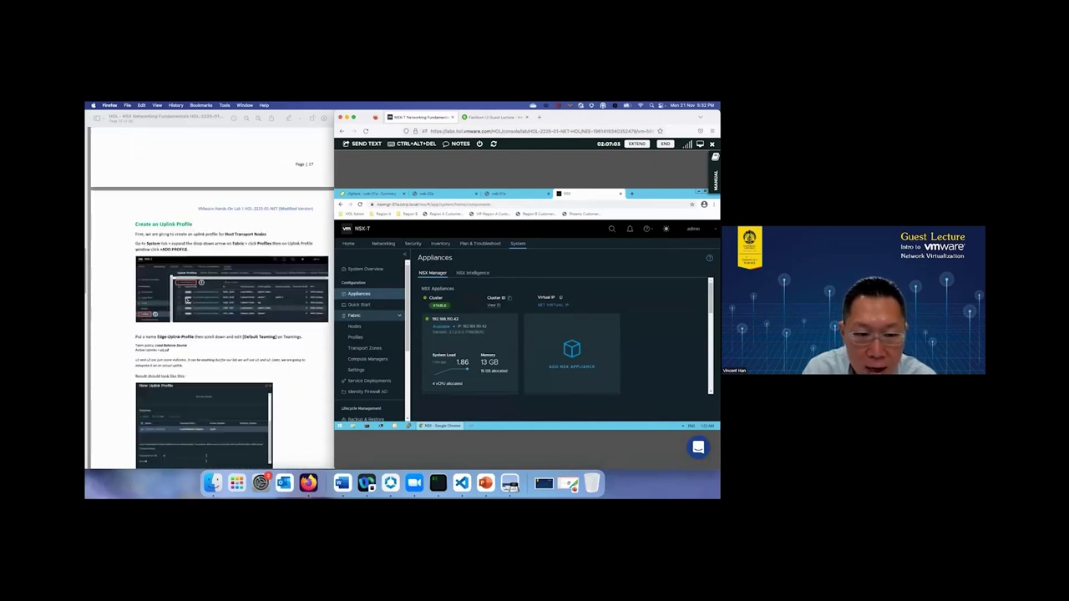
scroll(188, 302, "down", 8)
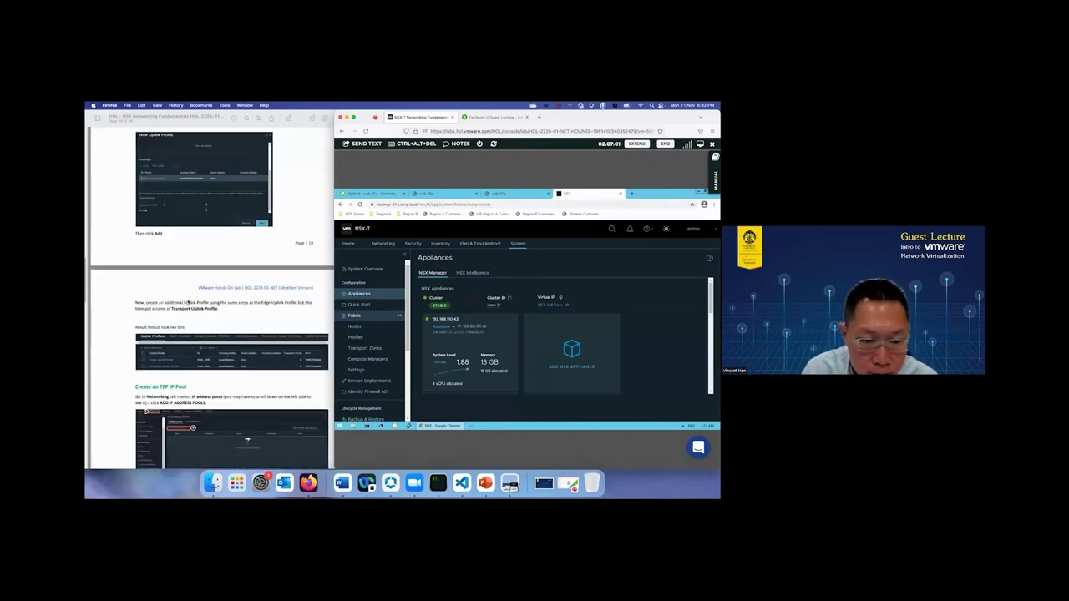
scroll(189, 303, "down", 8)
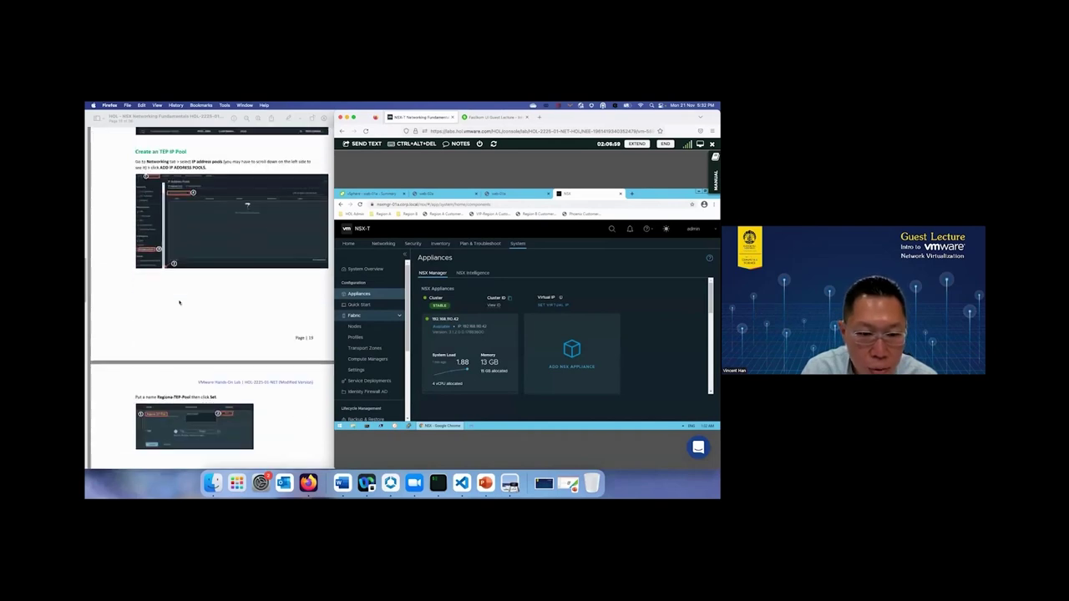
scroll(179, 302, "down", 8)
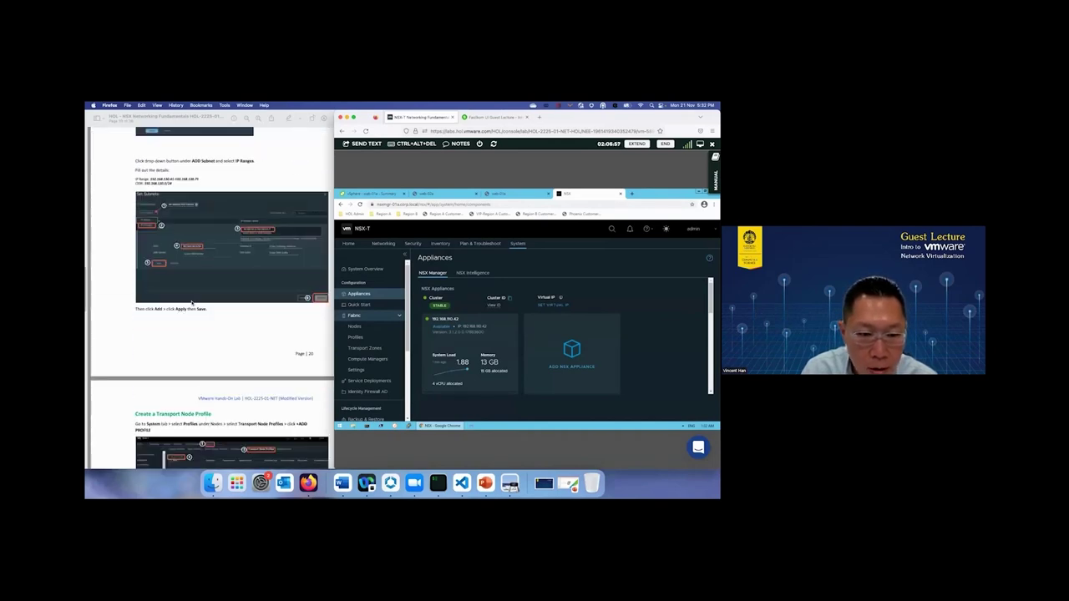
scroll(192, 304, "down", 6)
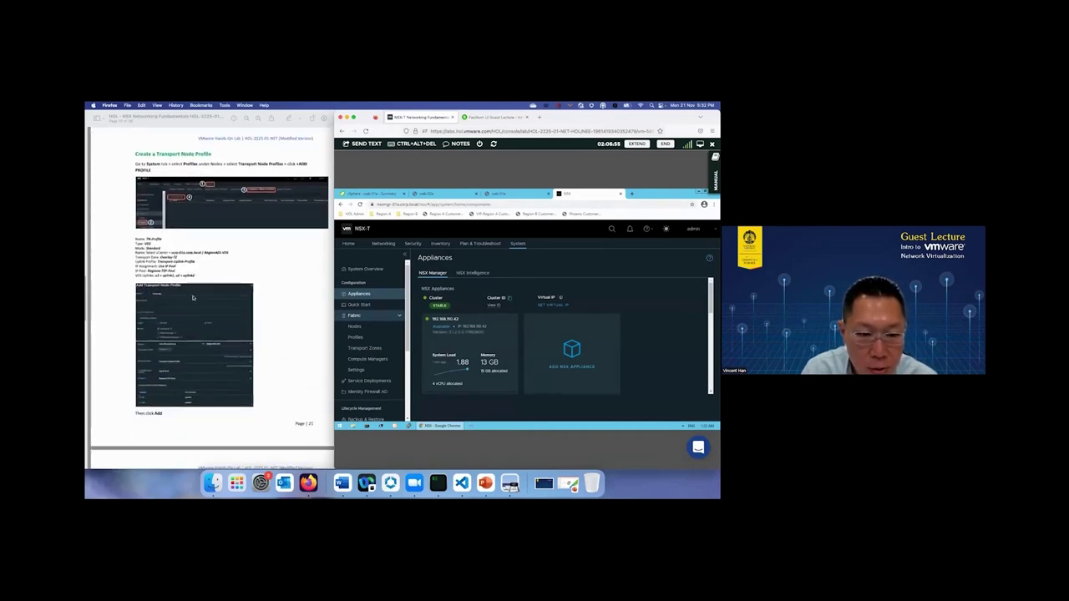
scroll(211, 275, "down", 6)
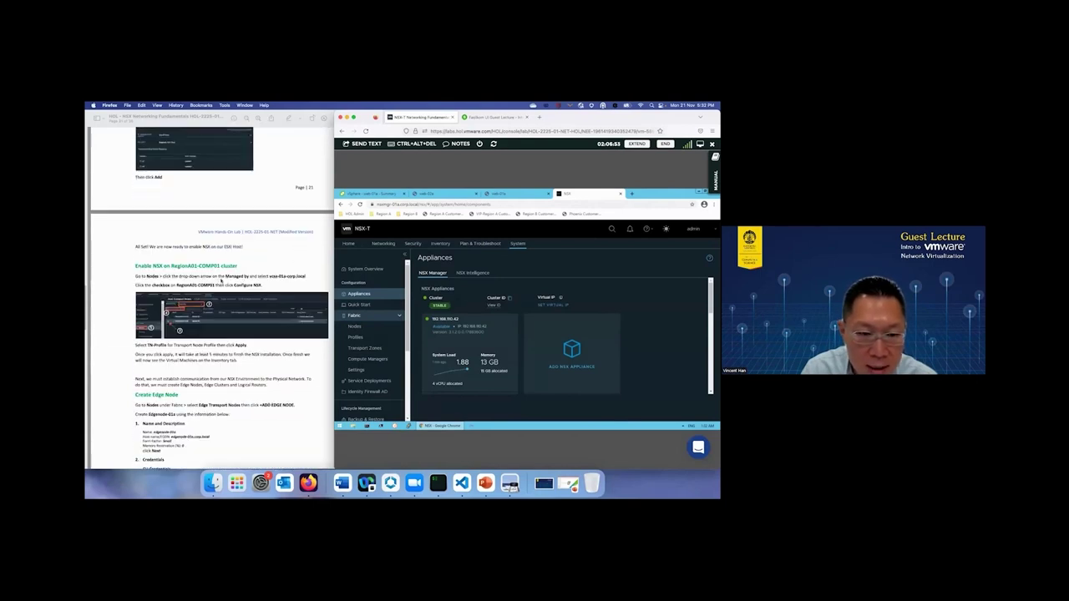
scroll(186, 279, "down", 1)
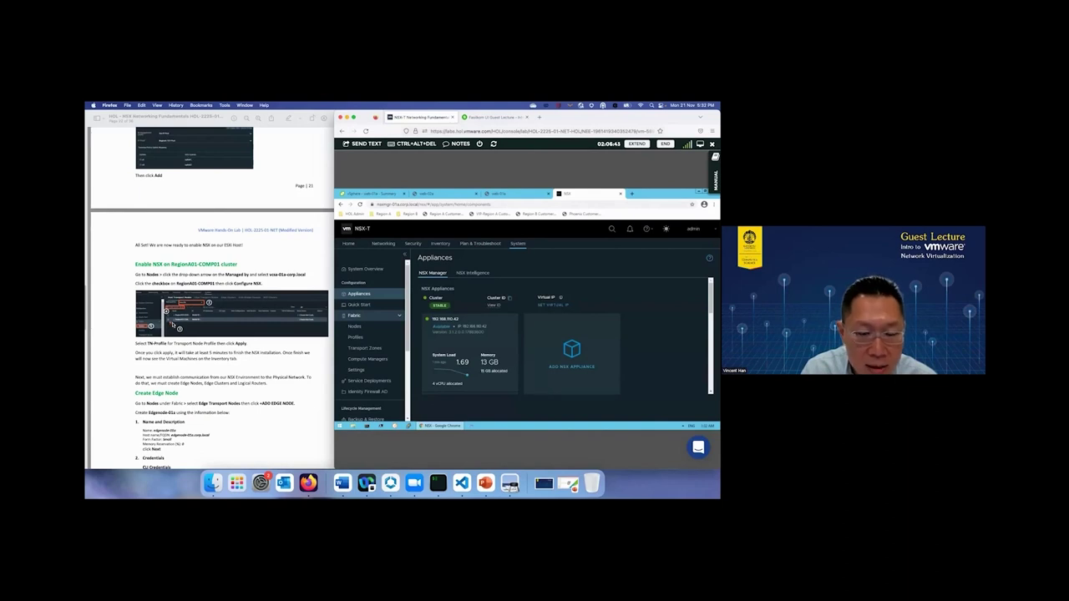
- Check the NSX configuration progress on the host transport nodes, the virtual machine inventory, and the Segments list
left_click(363, 326)
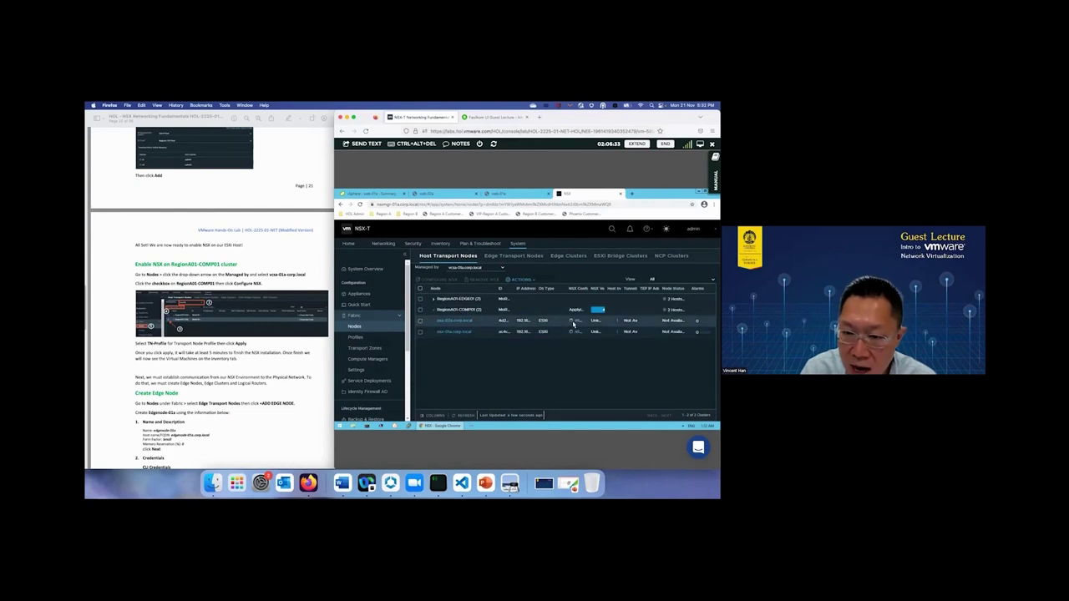
left_click(440, 243)
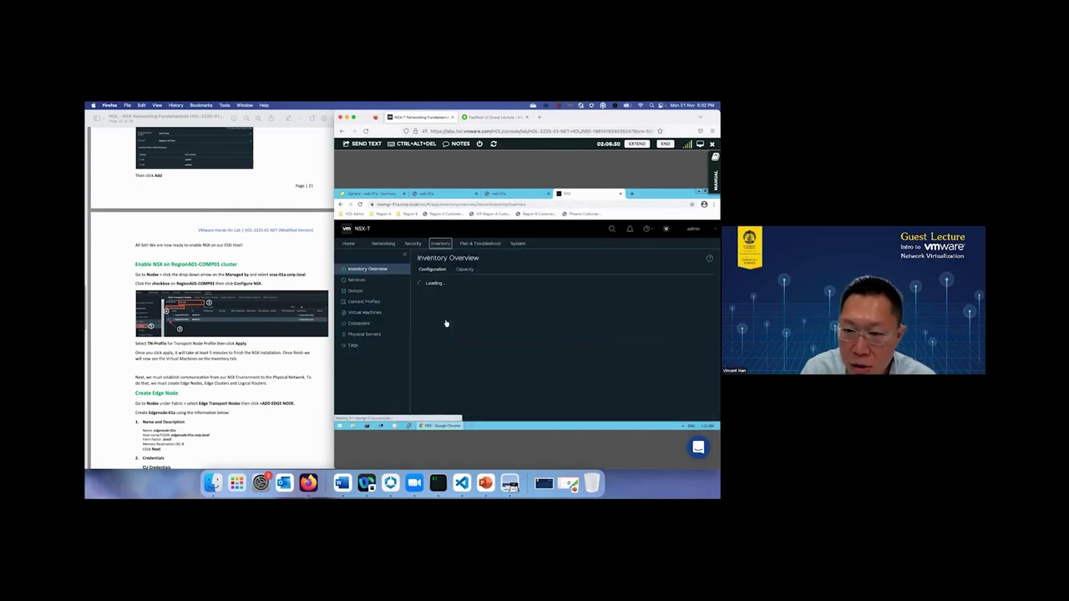
left_click(376, 311)
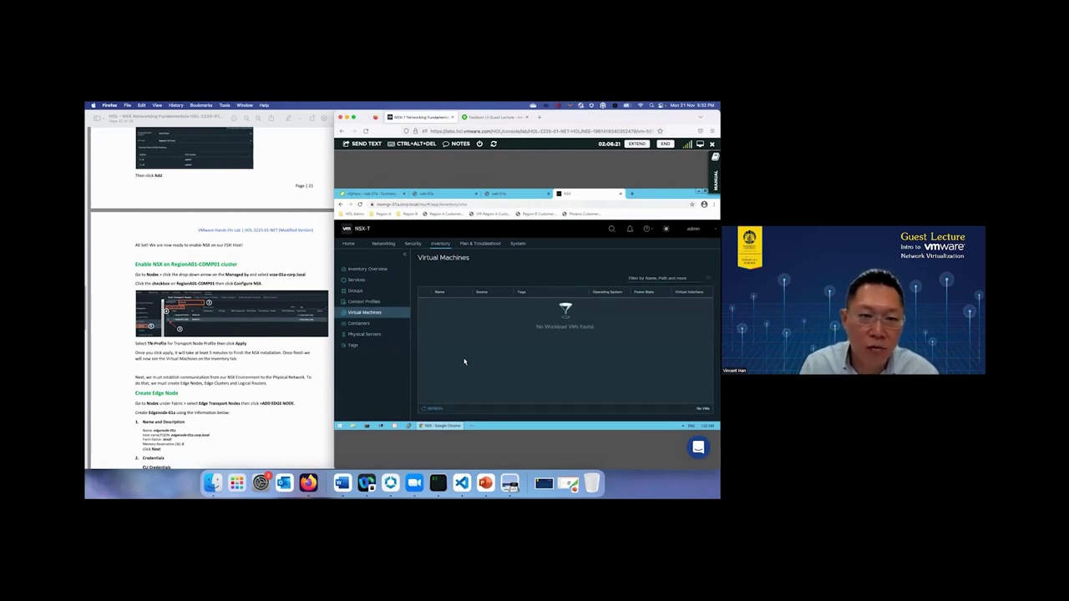
left_click(387, 243)
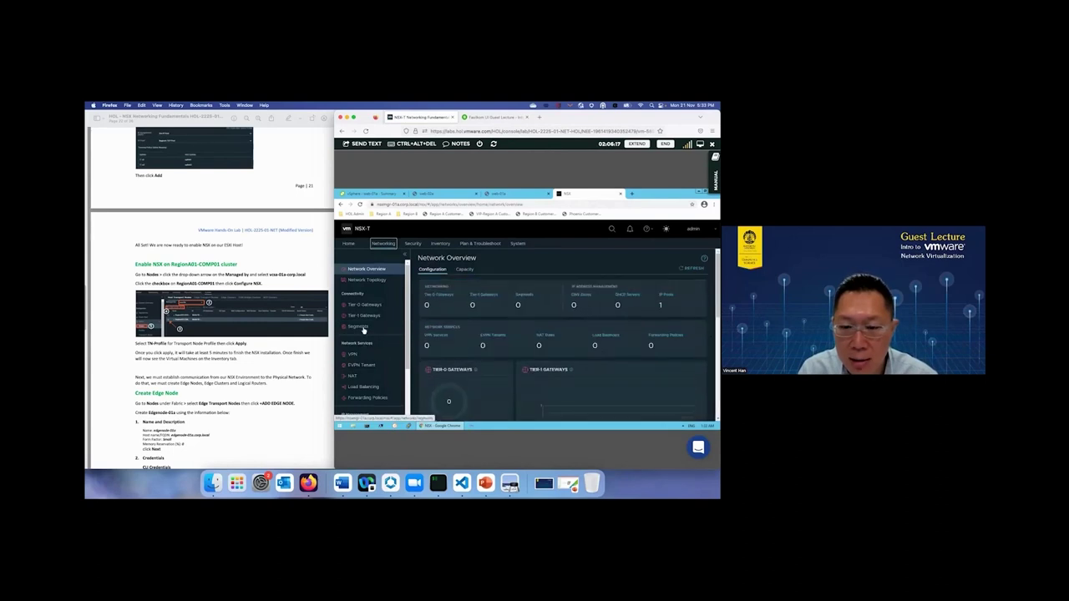
left_click(359, 327)
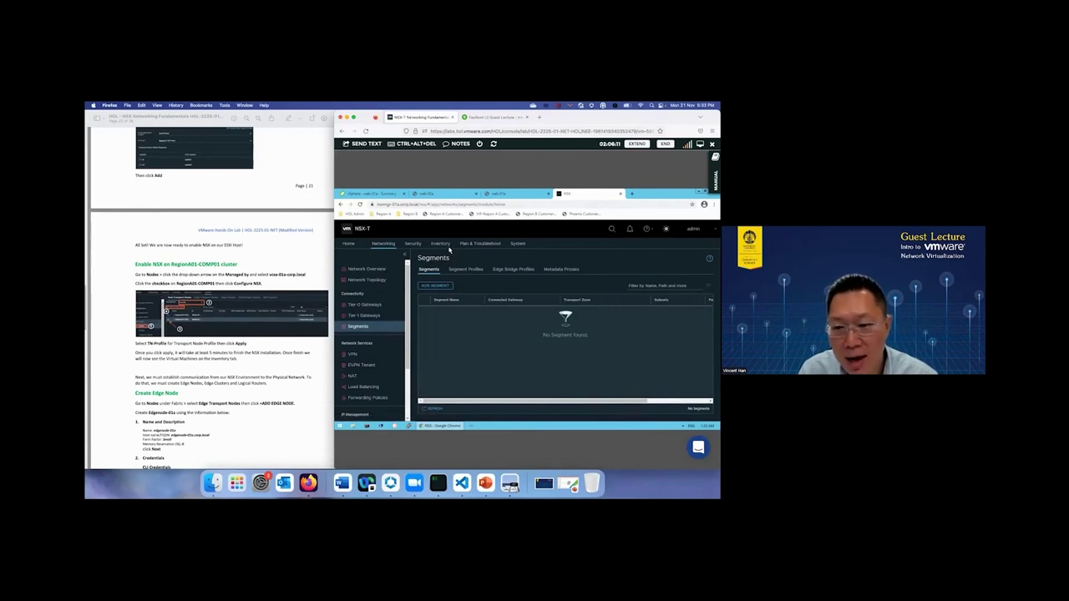
- Return to the host transport nodes and refresh the NSX installation status of RegionA01-COMP01
left_click(518, 244)
left_click(391, 326)
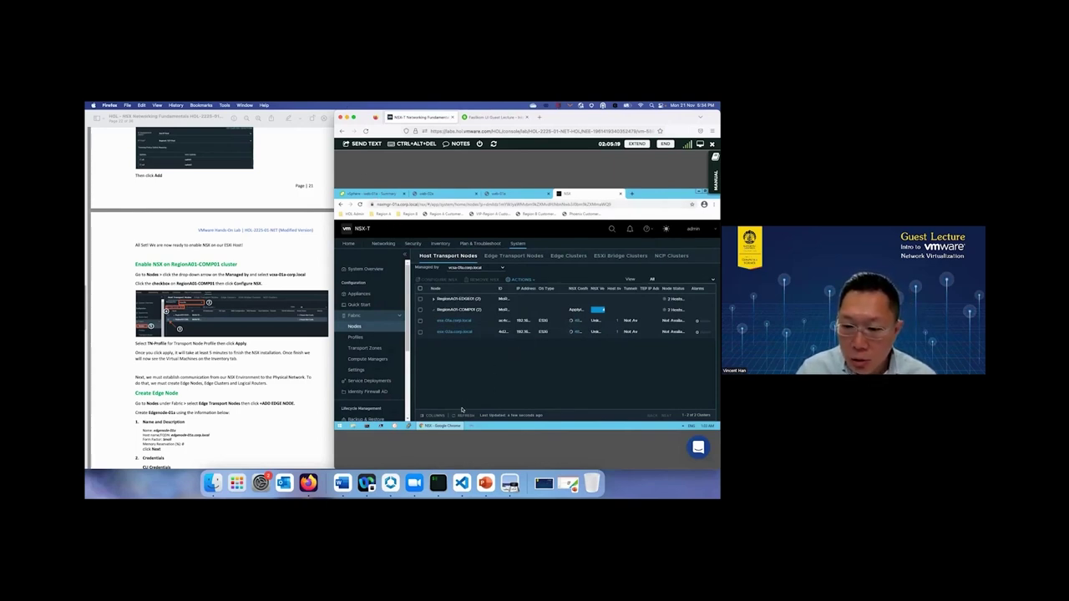
left_click(460, 415)
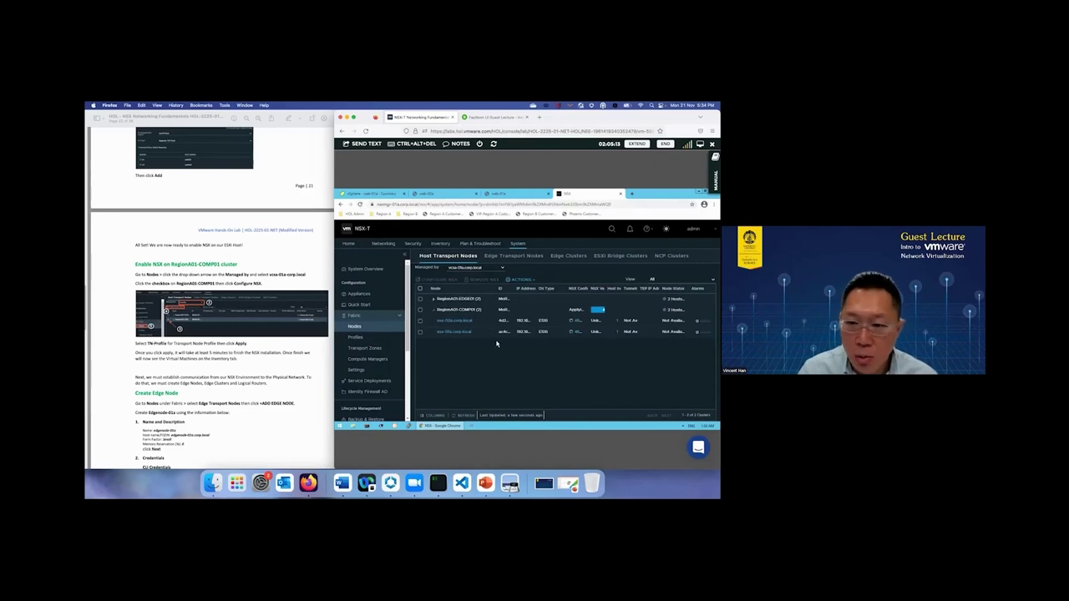
- Widen the lab browser window to fill the screen and switch to the PowerPoint presentation
left_click_drag(335, 180, 85, 168)
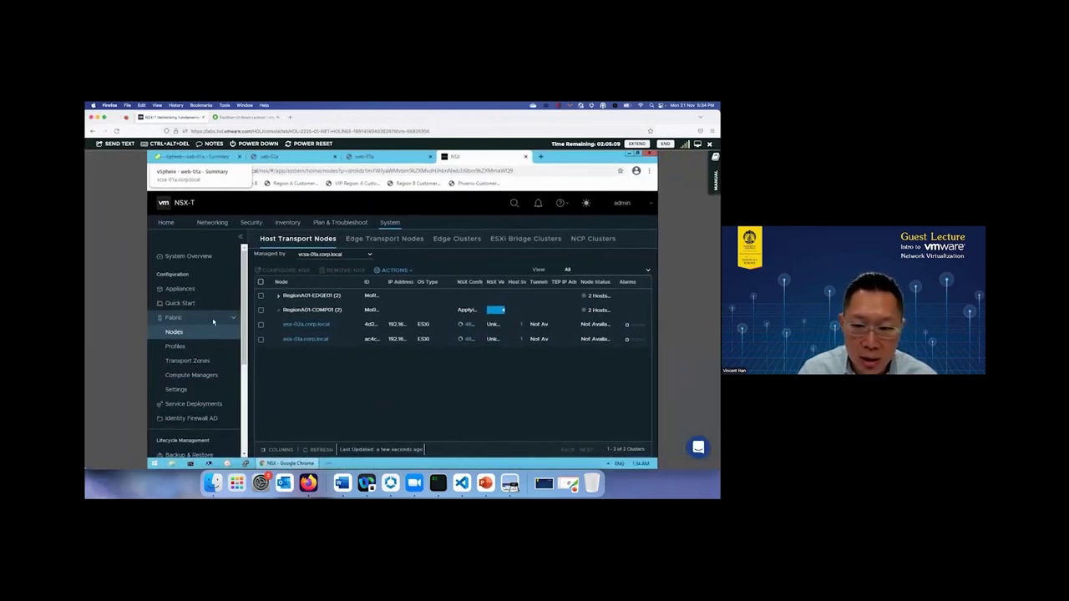
left_click(485, 484)
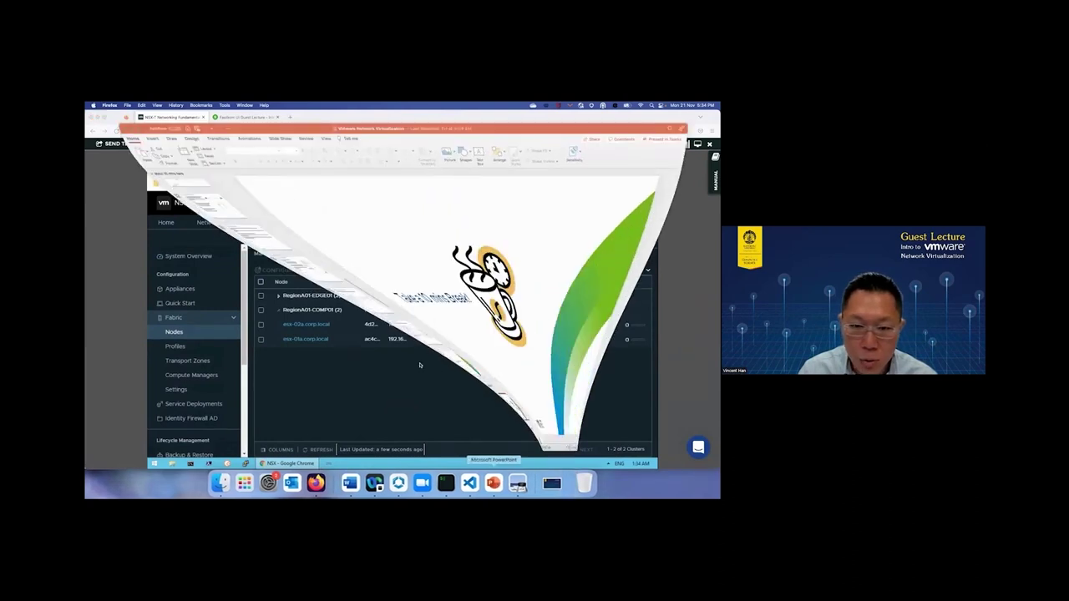
- In the PowerPoint deck, go to the "Module 5: Networking – Routing" slide and start the slide show from it
left_click(154, 359)
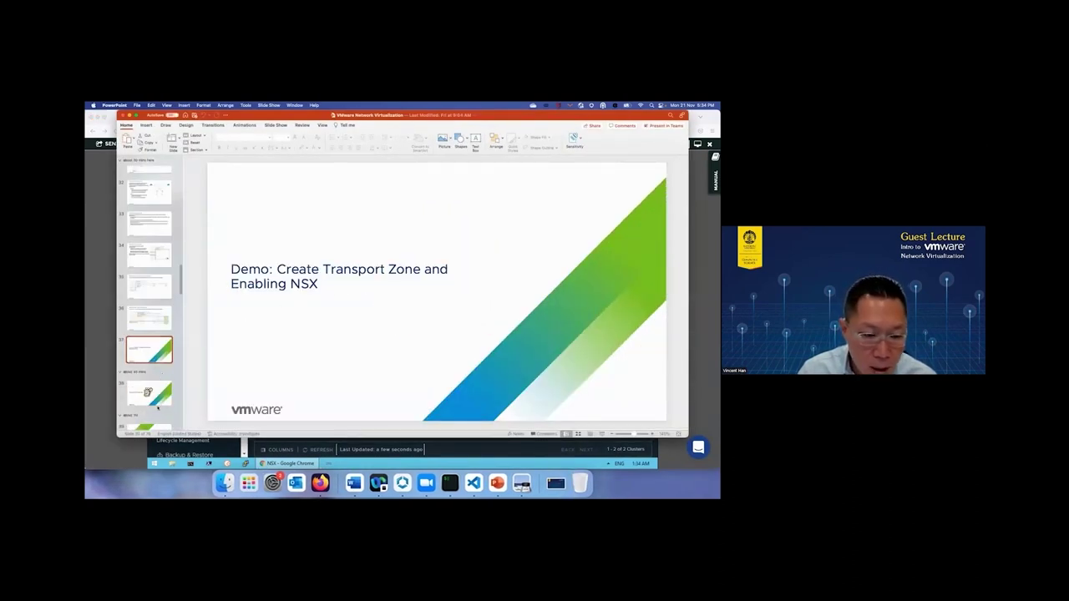
scroll(157, 407, "down", 2)
left_click(159, 392)
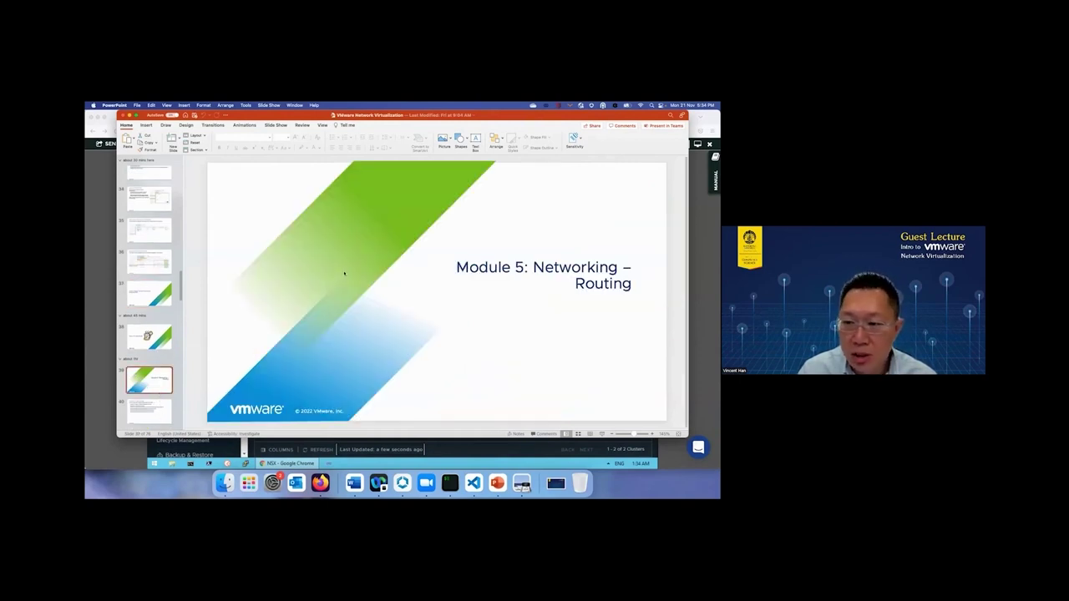
left_click(602, 434)
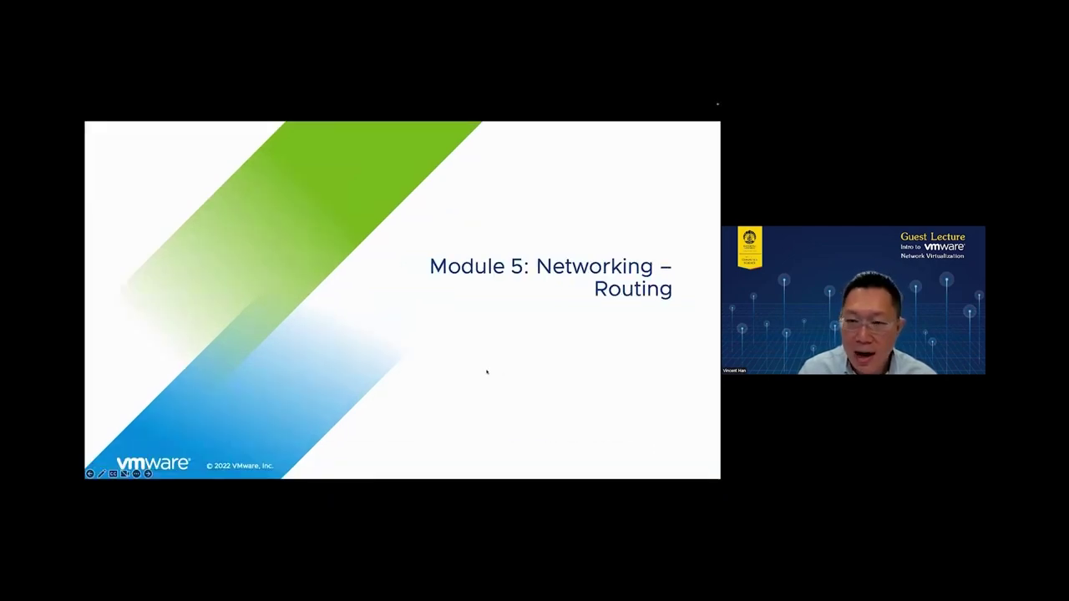
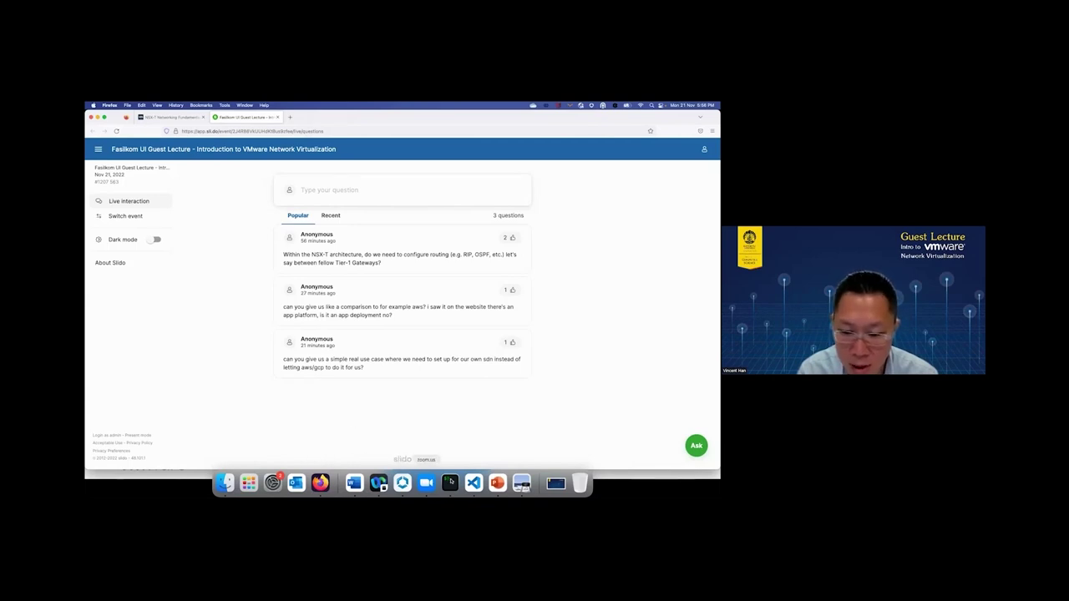
- Switch to the lab guide PDF in Preview and find the section on creating logical routers and segments
left_click(497, 483)
key("super+Tab")
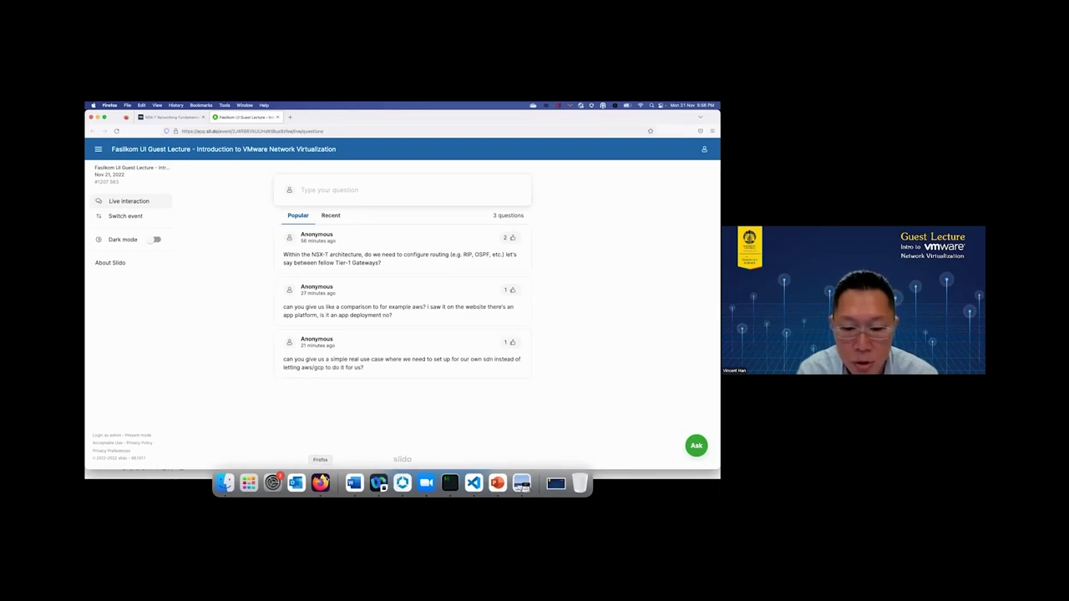
left_click(522, 483)
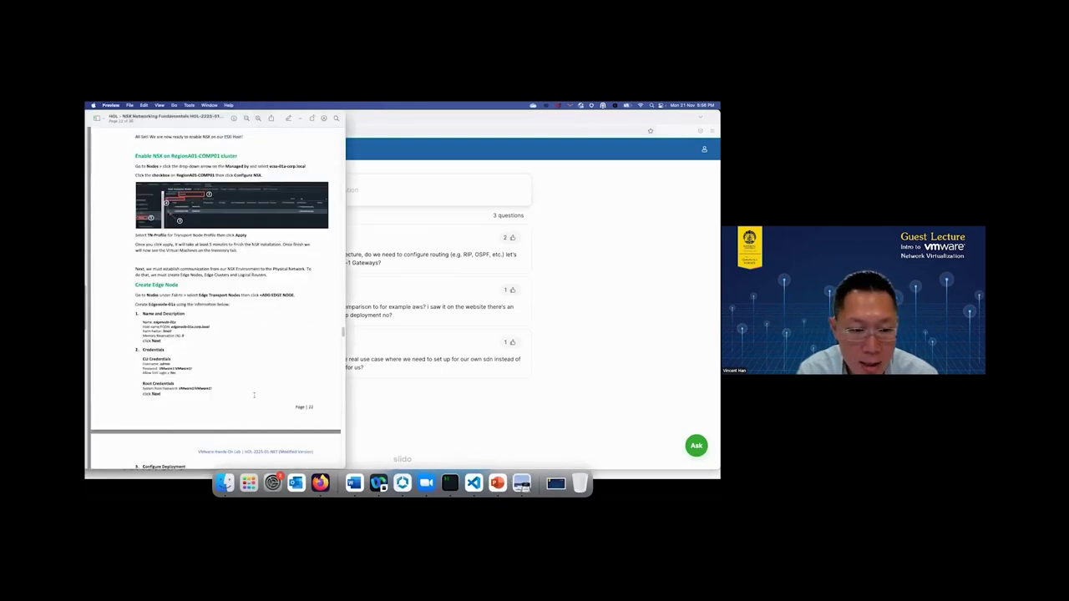
scroll(254, 395, "down", 15)
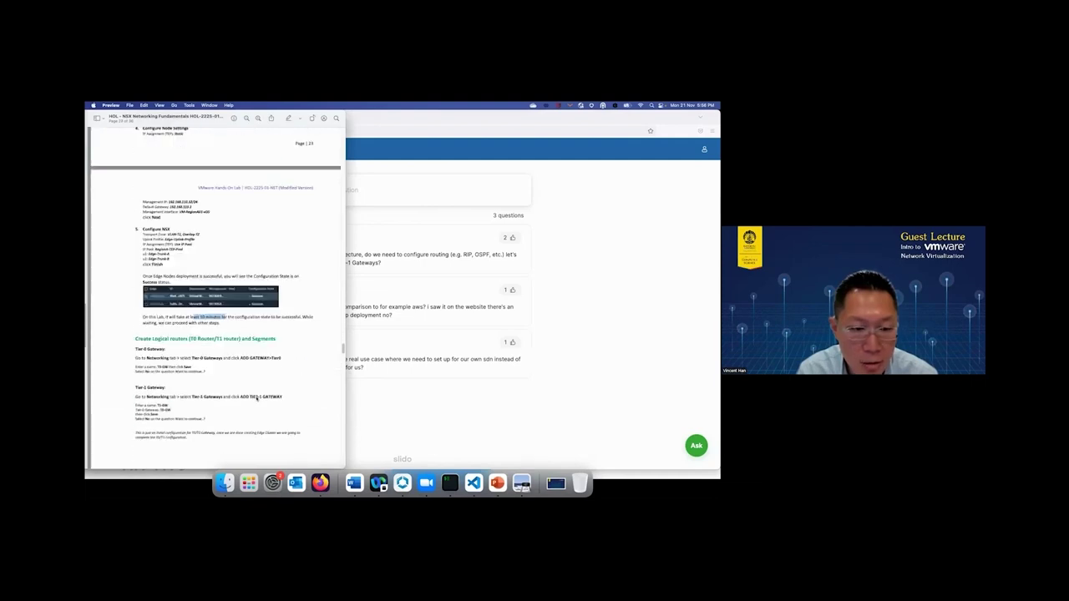
scroll(257, 398, "down", 4)
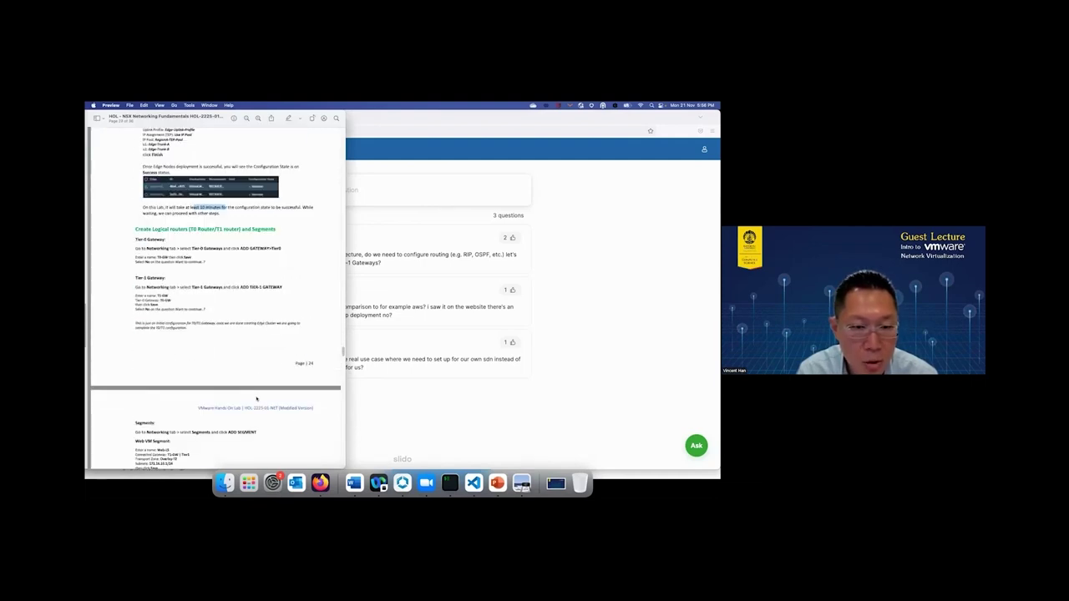
scroll(256, 398, "up", 1)
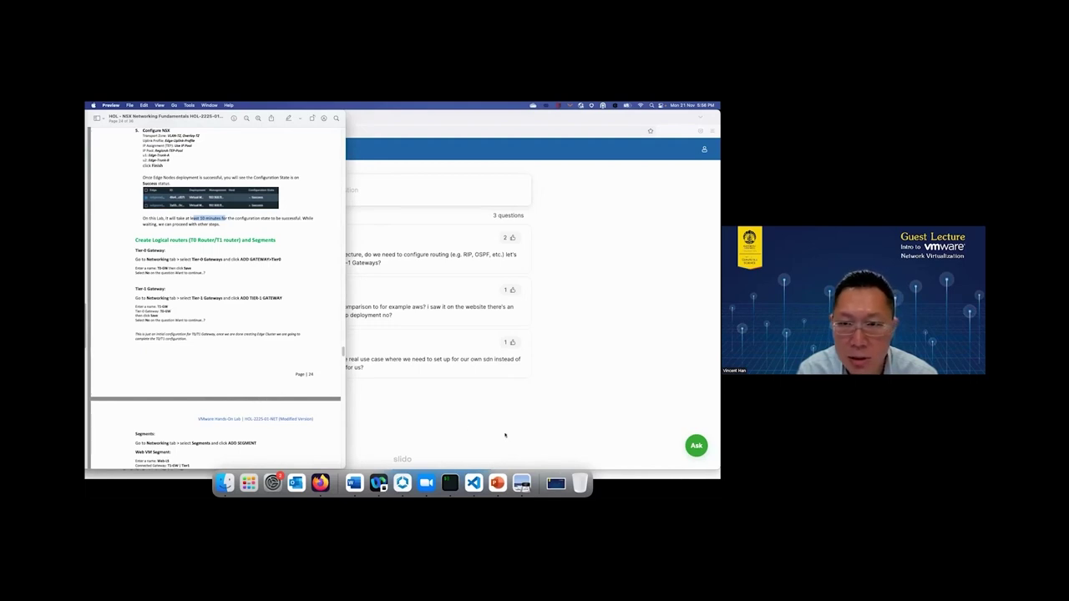
- Switch to the NSX-T lab console in Firefox and place its window beside the lab guide so both are readable
key("super+Tab")
key("super+Tab")
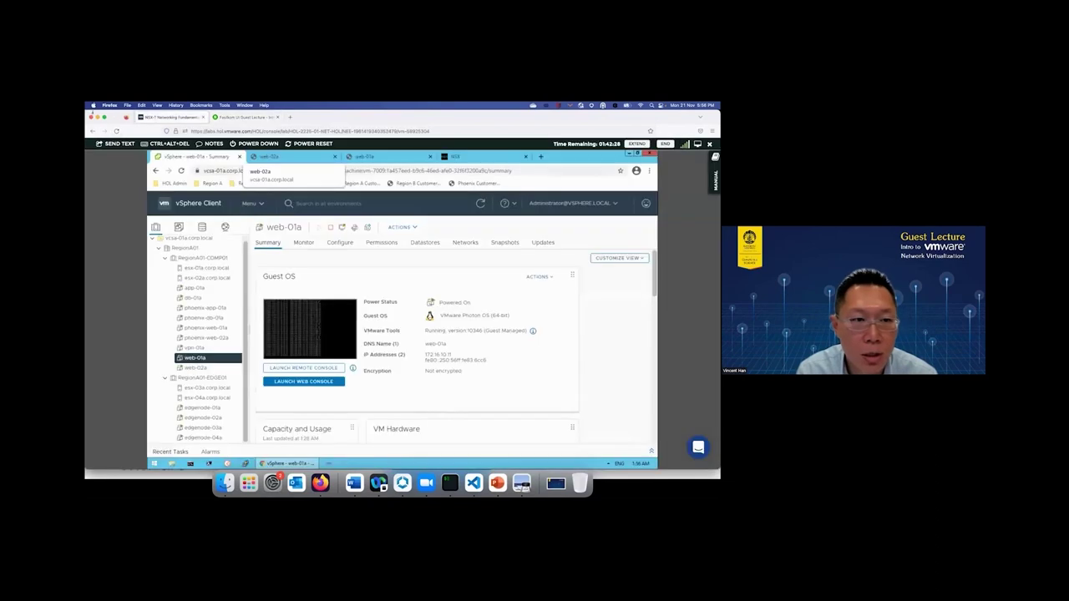
left_click_drag(165, 118, 407, 118)
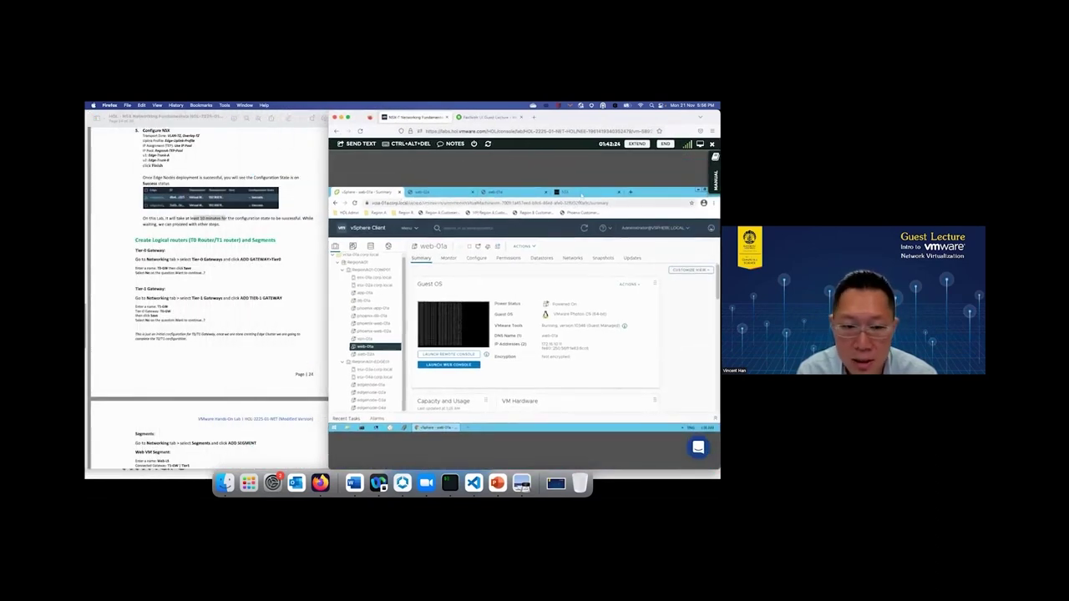
- In NSX-T Manager's networking configuration, add a Tier-0 gateway named T0-GW and save it
left_click(582, 193)
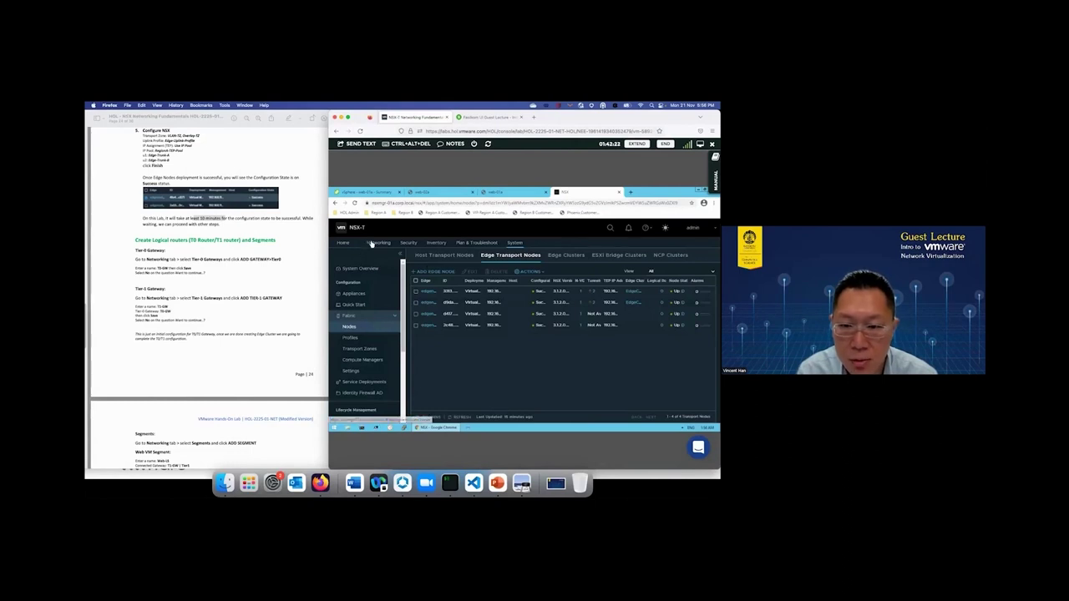
left_click(376, 243)
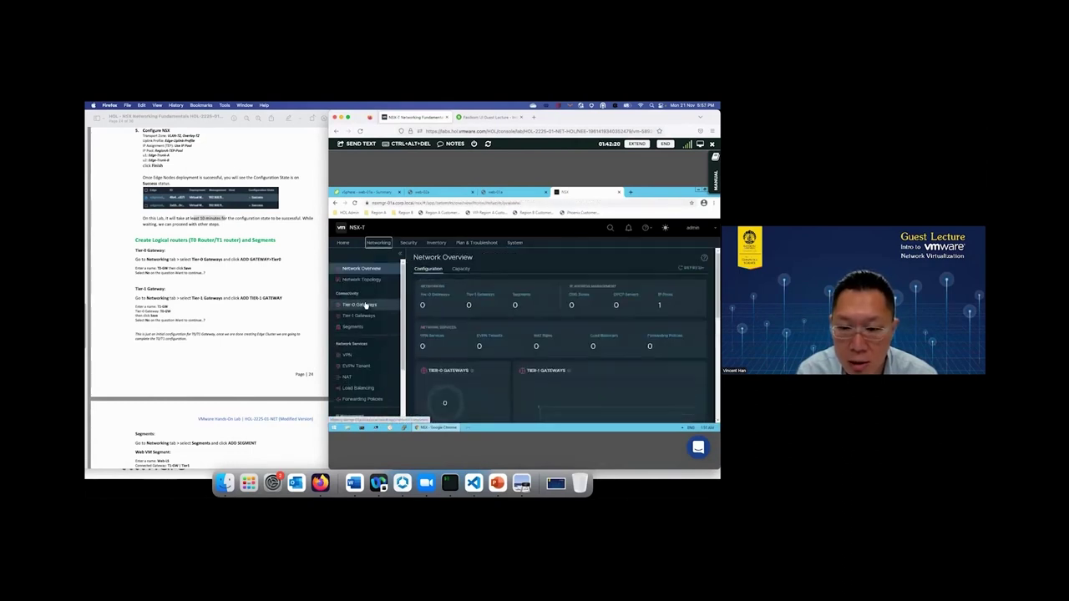
left_click(365, 305)
left_click(435, 282)
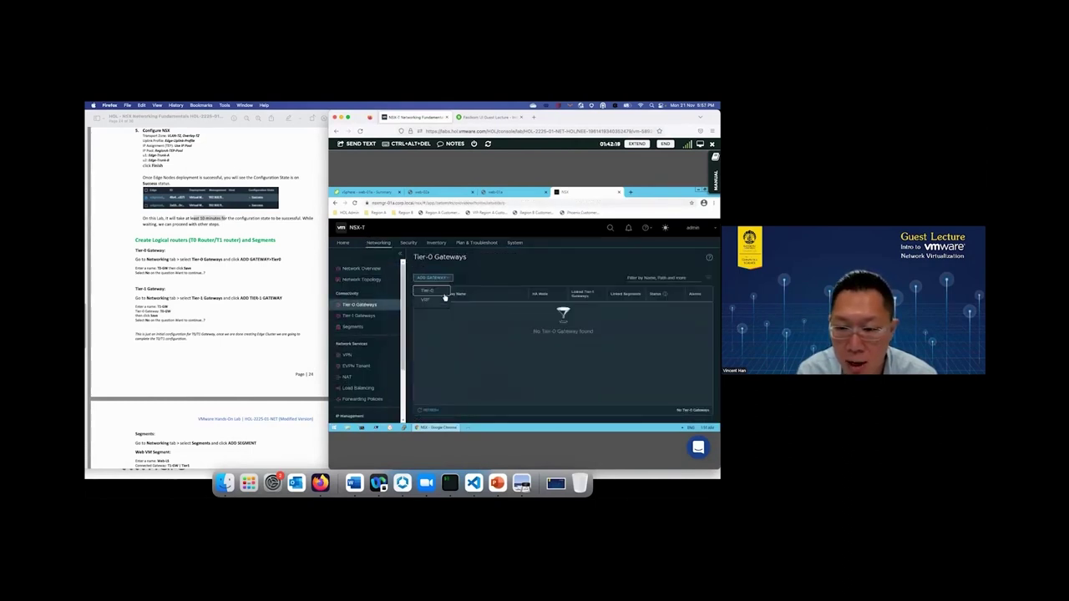
left_click(431, 299)
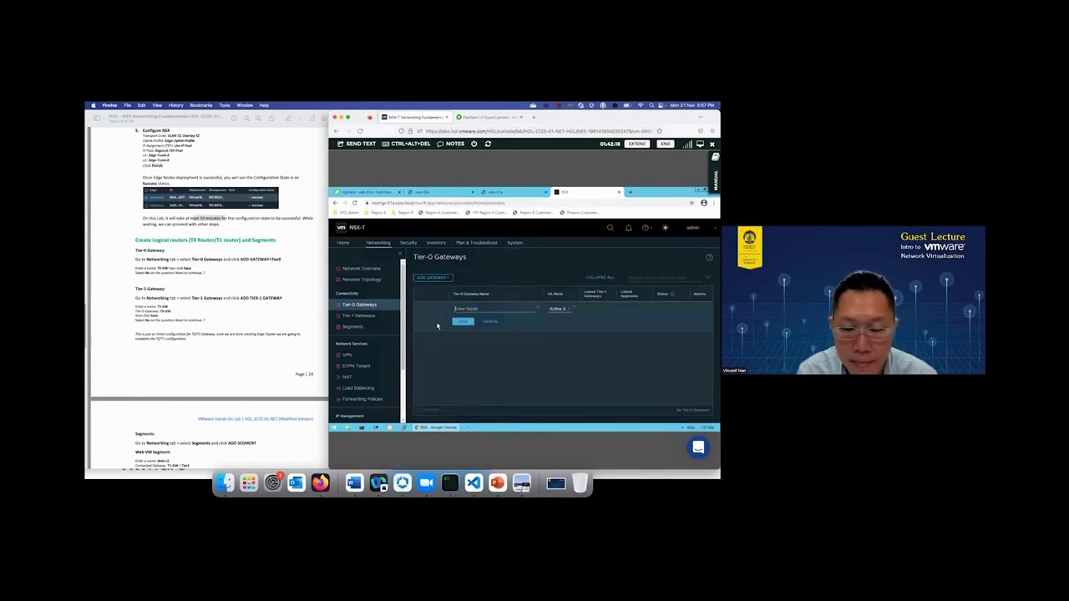
left_click(482, 308)
type("T")
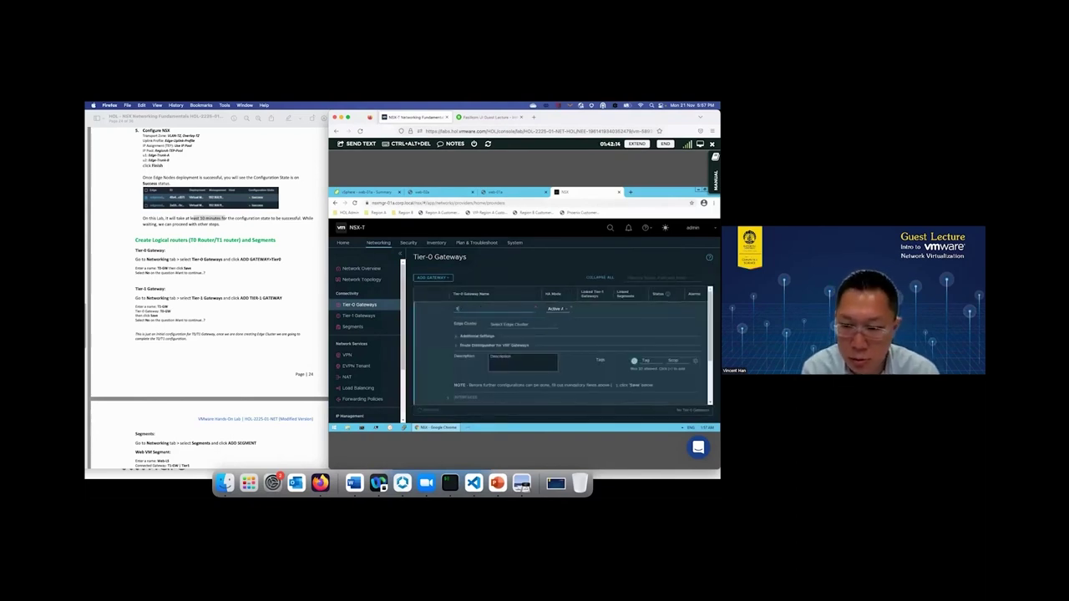
type("0-GW")
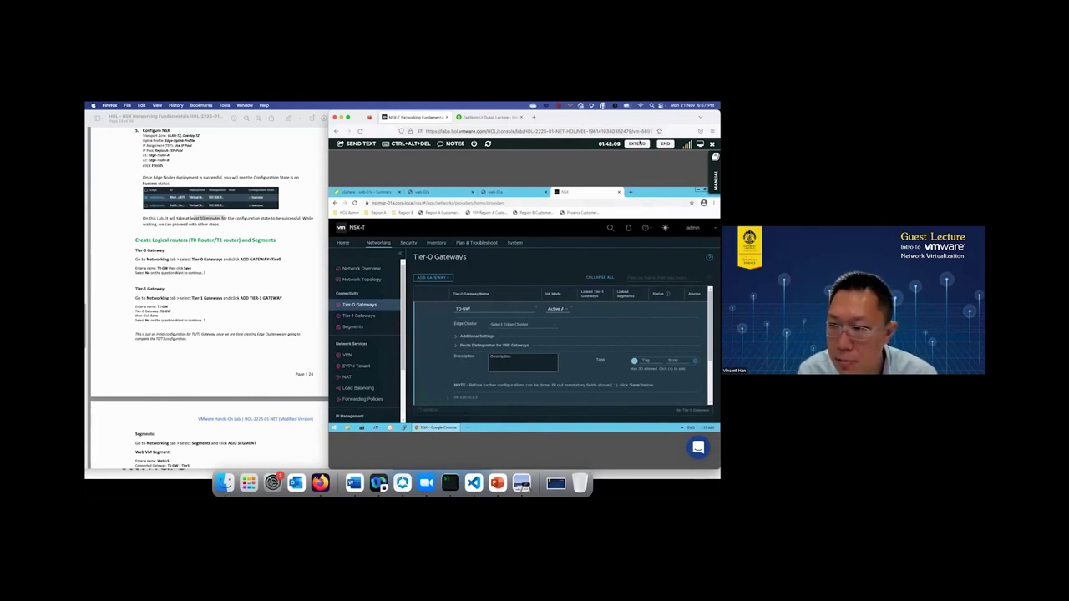
scroll(537, 376, "down", 3)
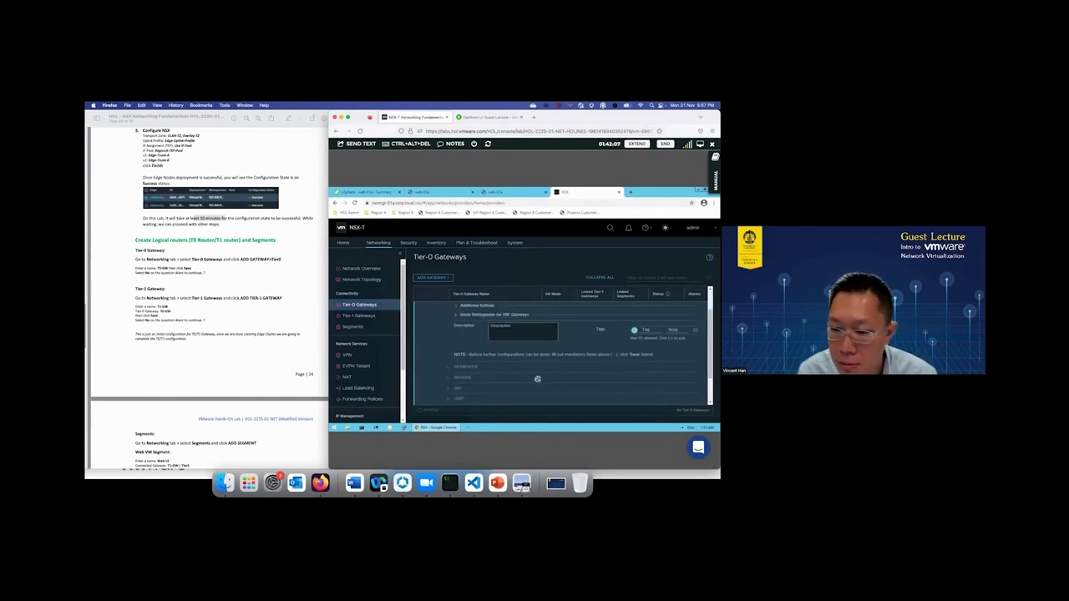
left_click(465, 400)
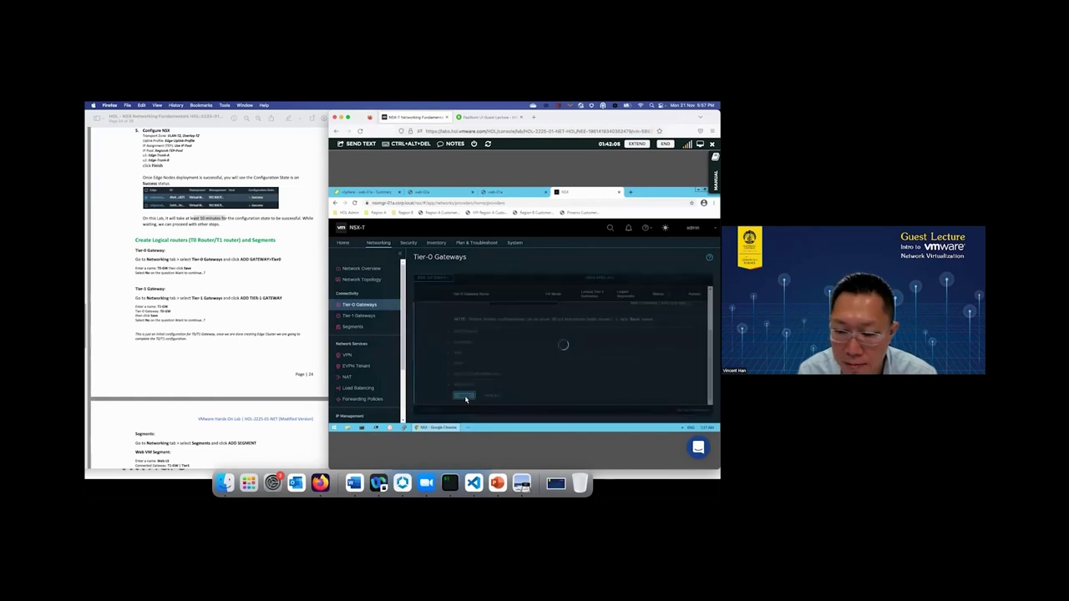
- Add a Tier-1 gateway named T1-GW linked to the T0-GW Tier-0 gateway, save it and decline to continue configuring it
left_click(372, 317)
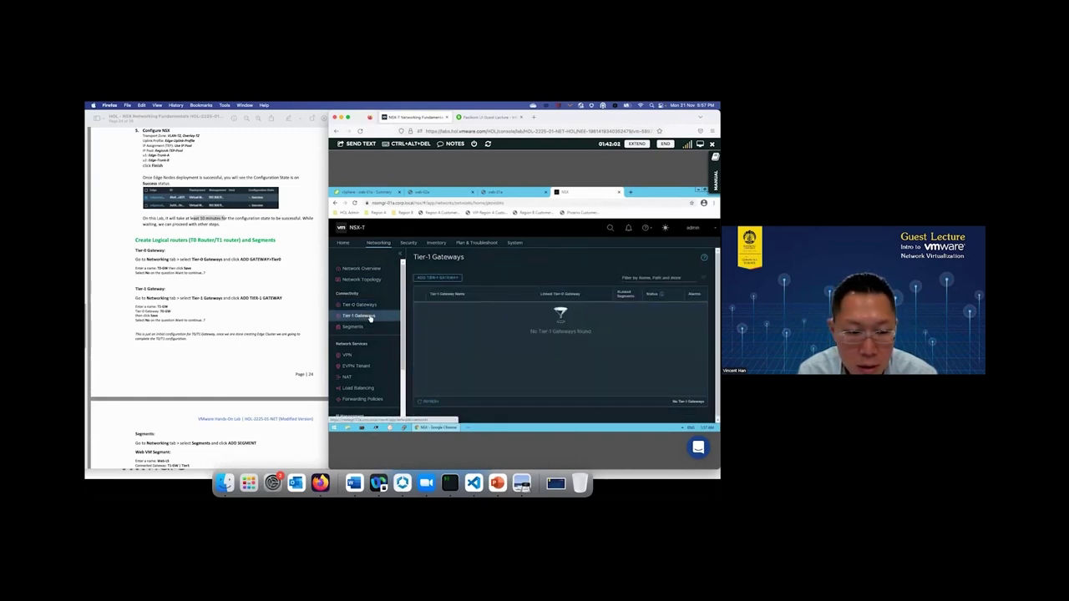
left_click(438, 278)
left_click(472, 309)
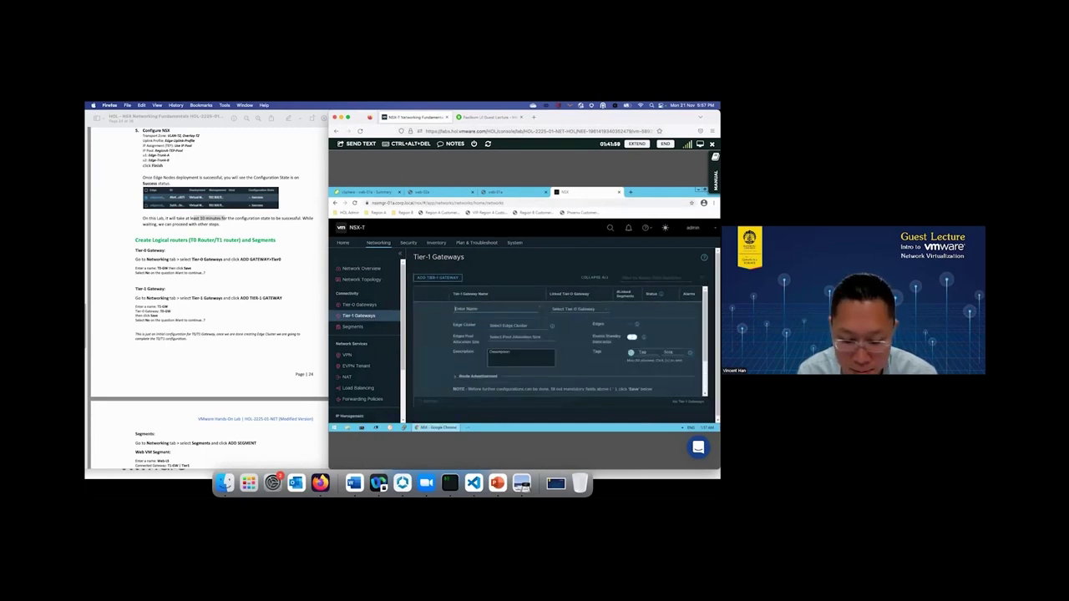
type("T1-GW")
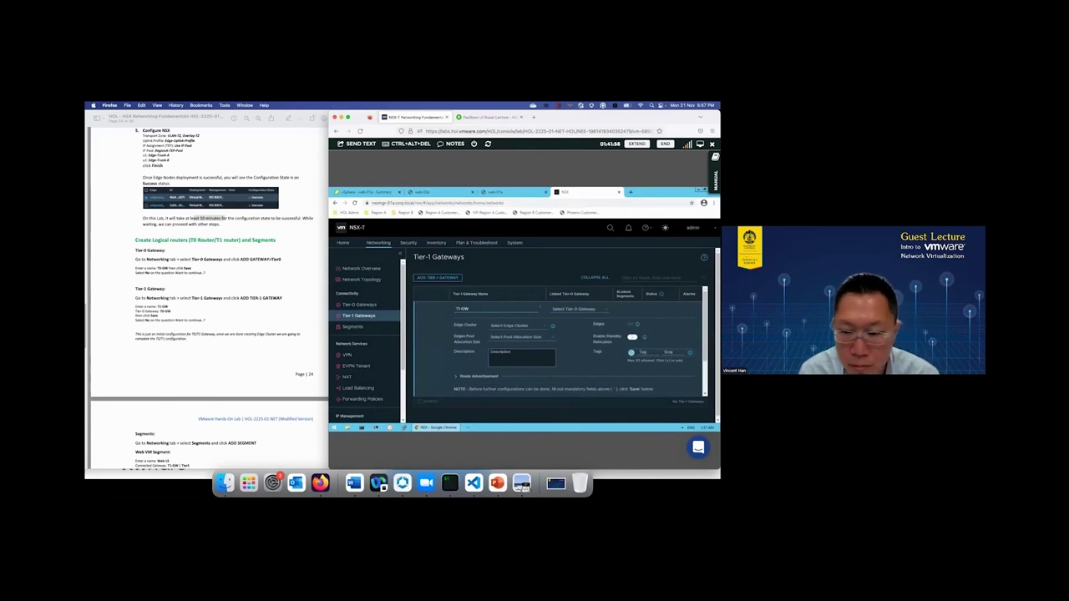
left_click(570, 309)
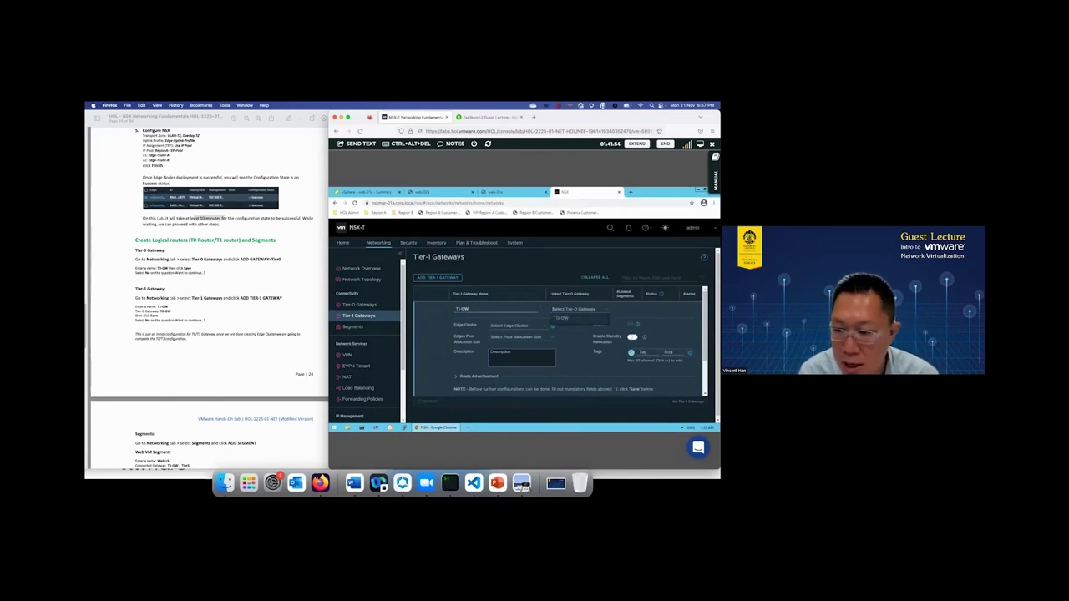
left_click(564, 317)
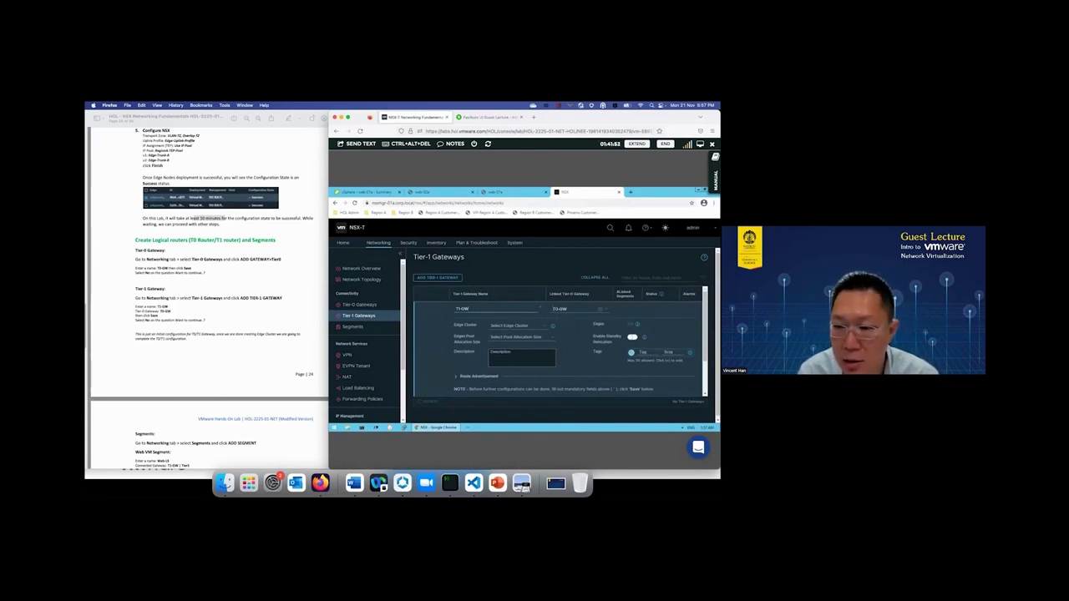
scroll(664, 387, "down", 2)
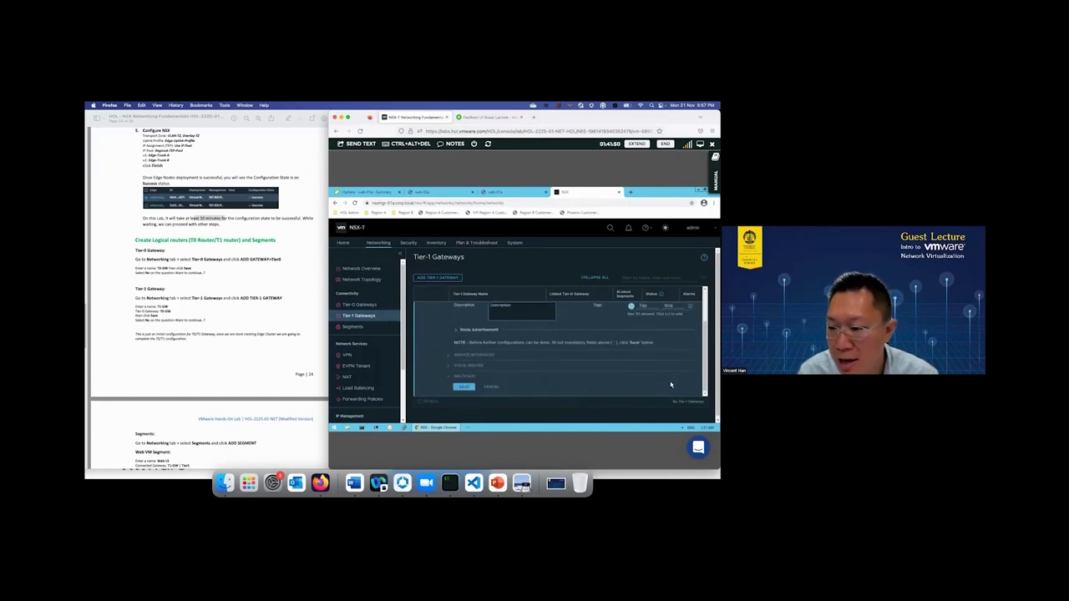
left_click(465, 386)
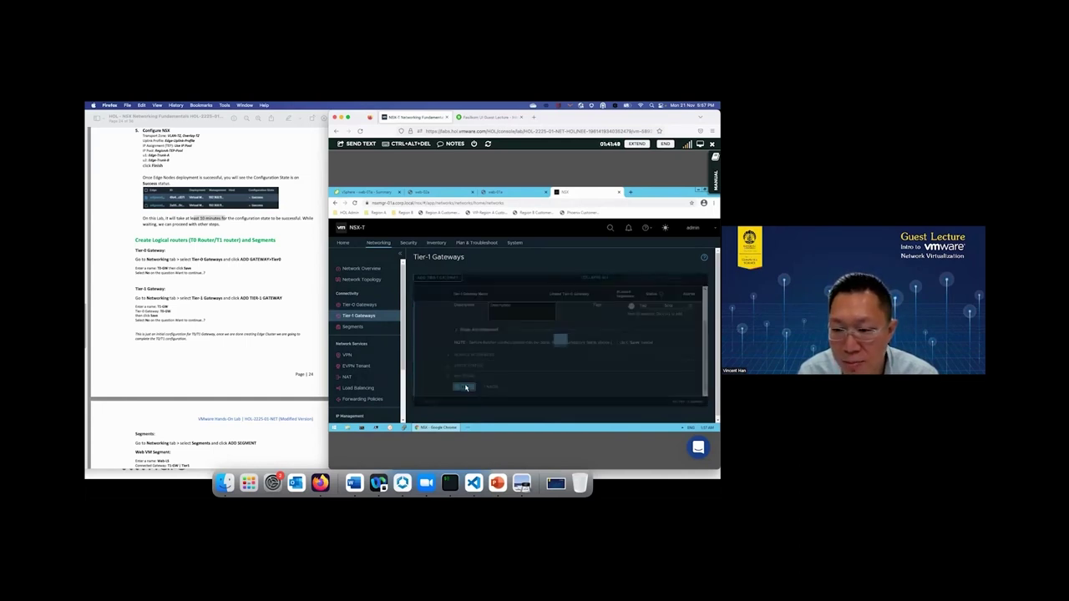
left_click(572, 331)
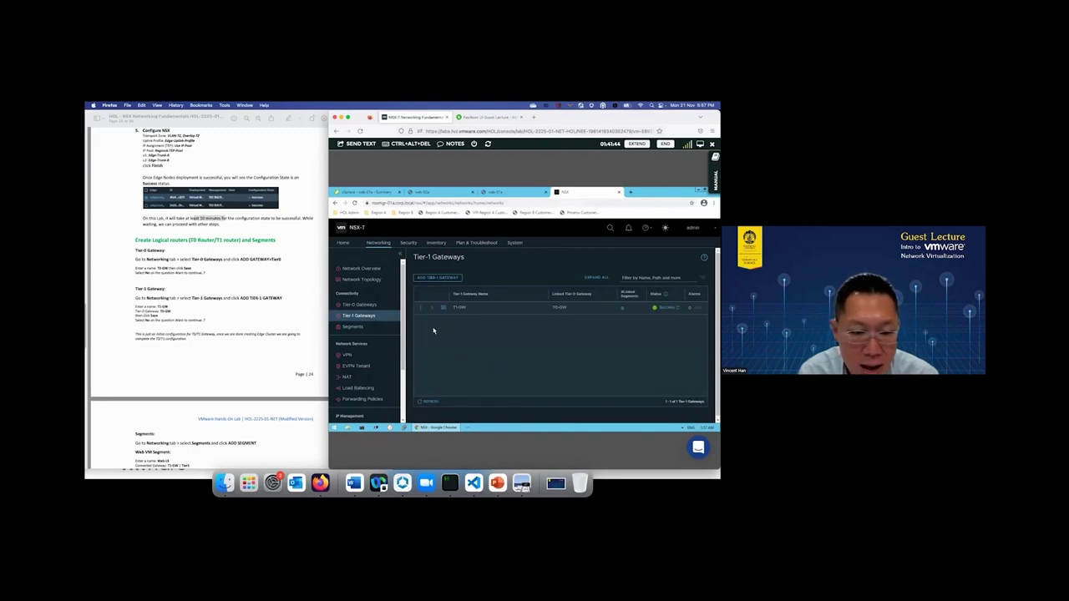
- Start a new segment named web-ls connected to the T1-GW Tier-1 gateway in the Overlay-TZ transport zone
scroll(209, 292, "down", 4)
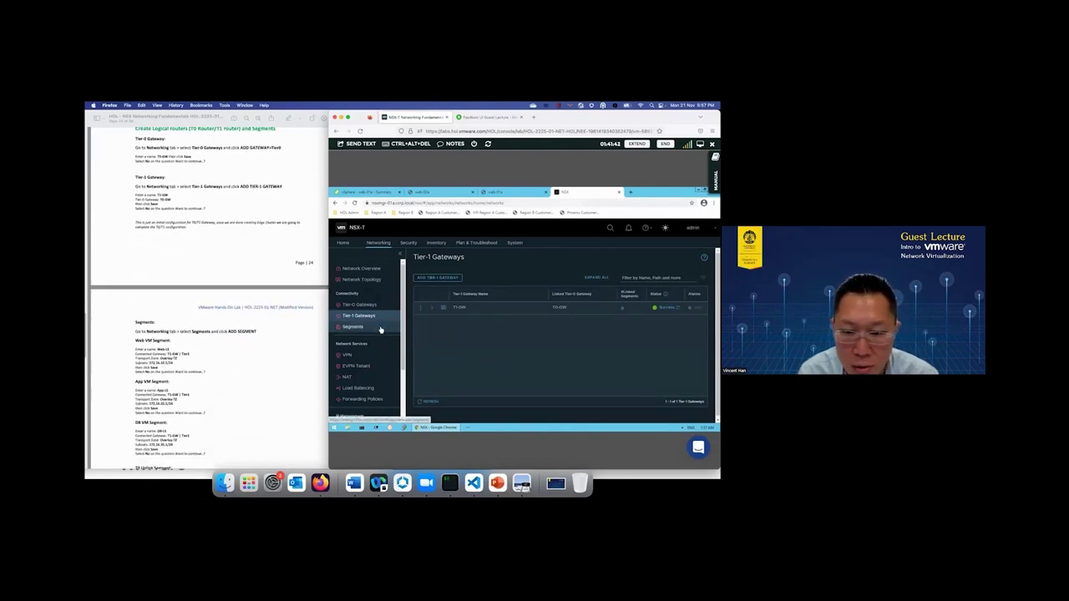
left_click(365, 328)
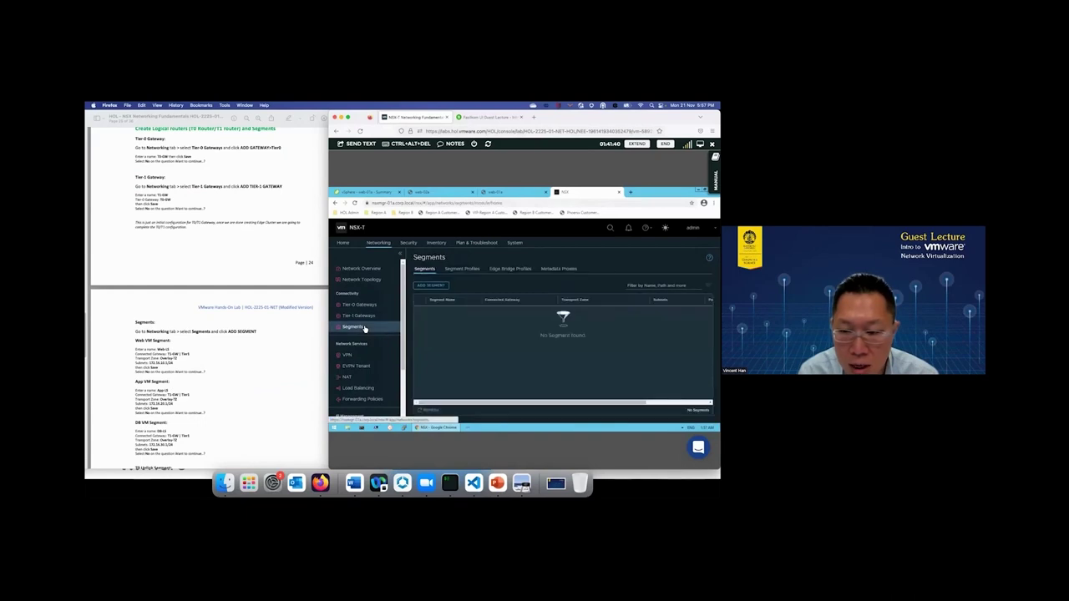
left_click(430, 285)
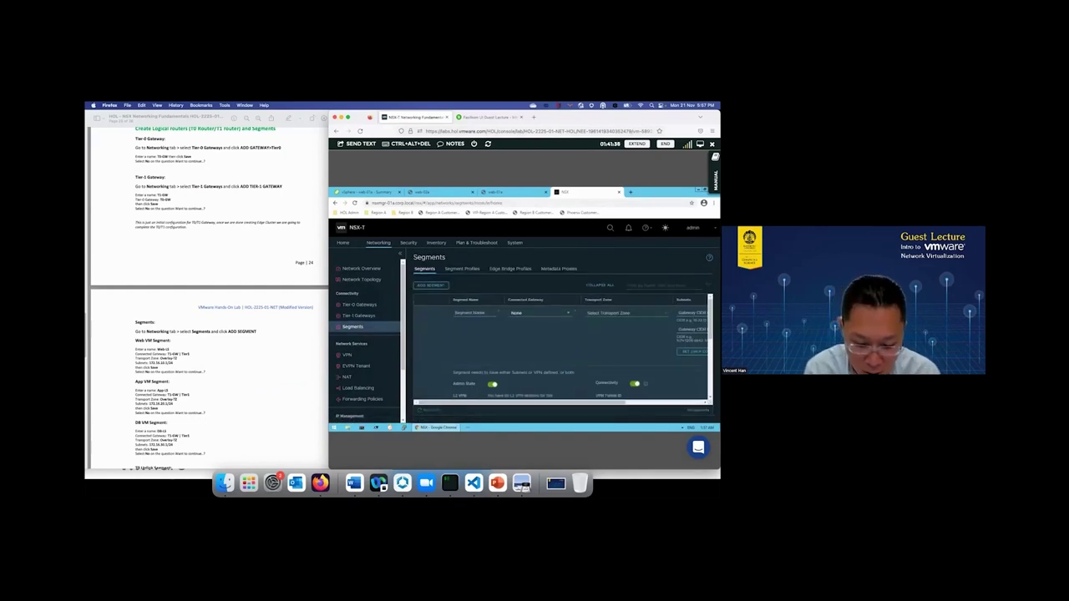
type("Web-LS")
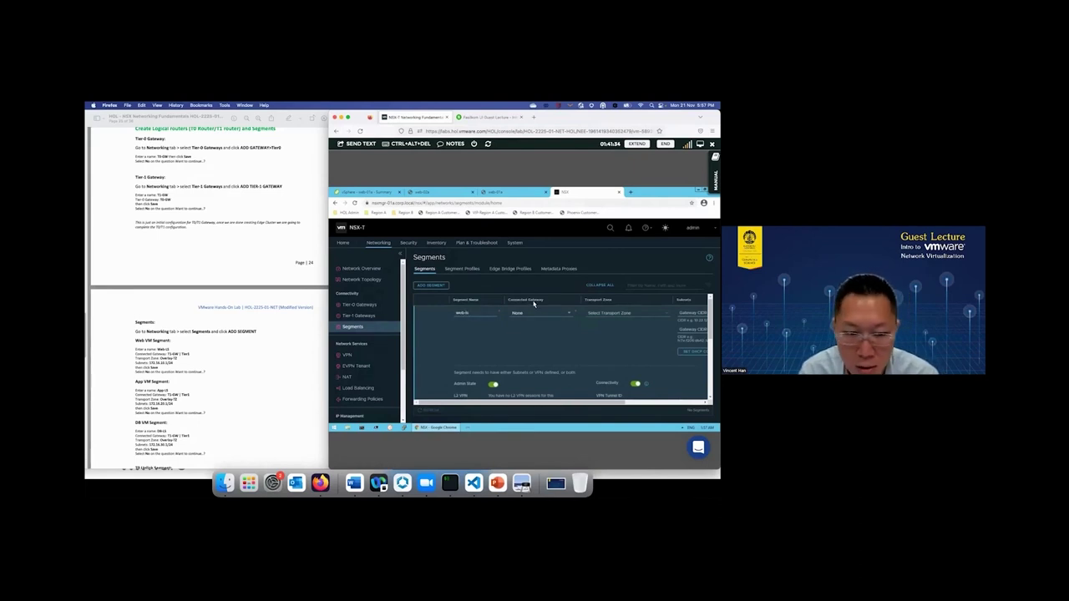
left_click(536, 312)
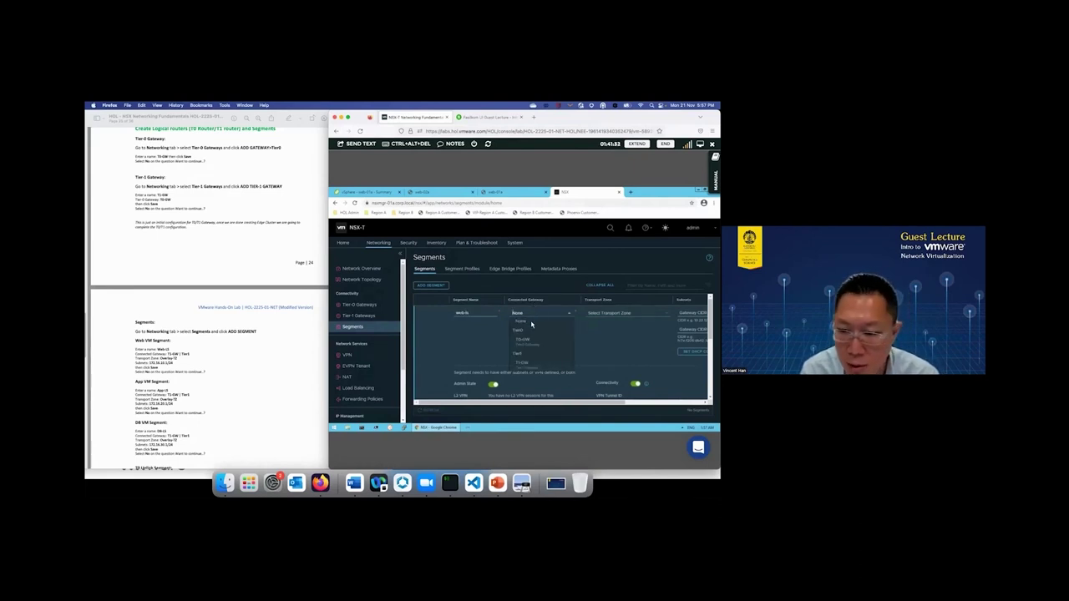
left_click(524, 364)
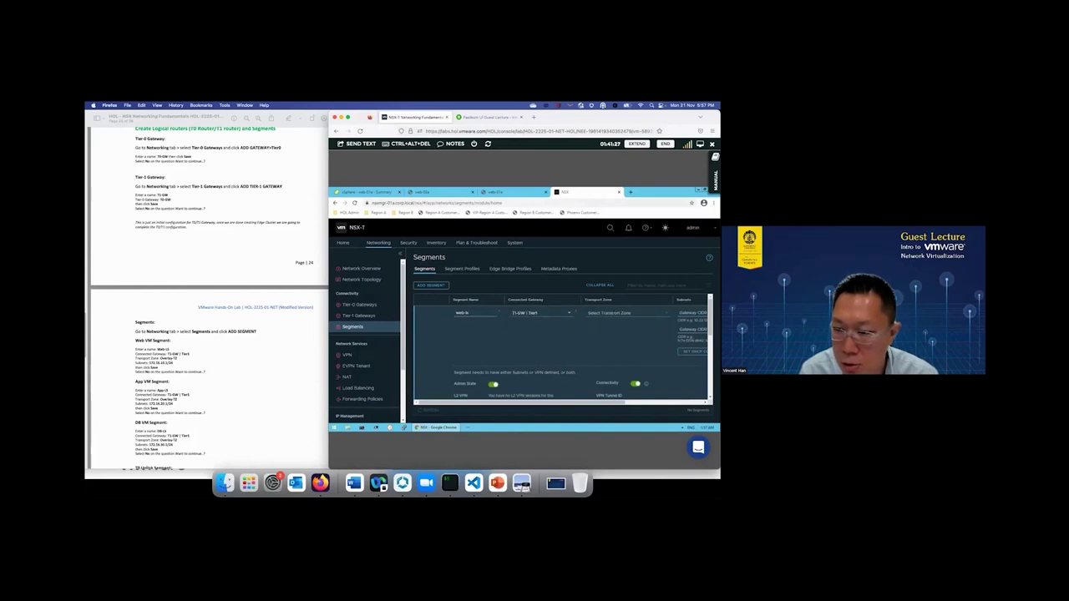
left_click(609, 313)
left_click(612, 332)
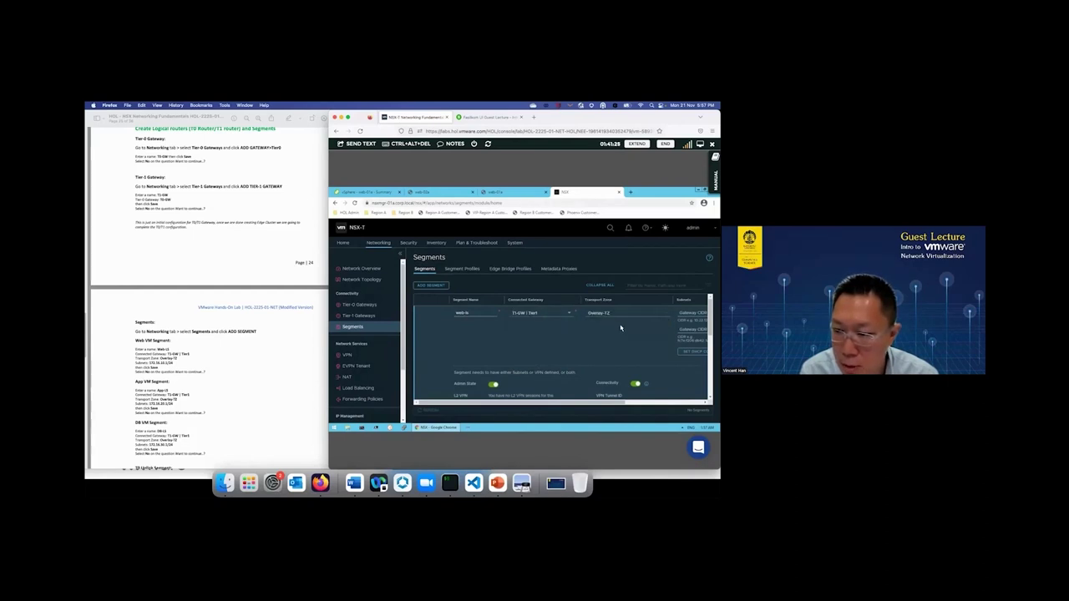
- Set the web segment's gateway subnet to 172.16.10.1/24, save it and decline to continue configuring it
scroll(606, 404, "right", 5)
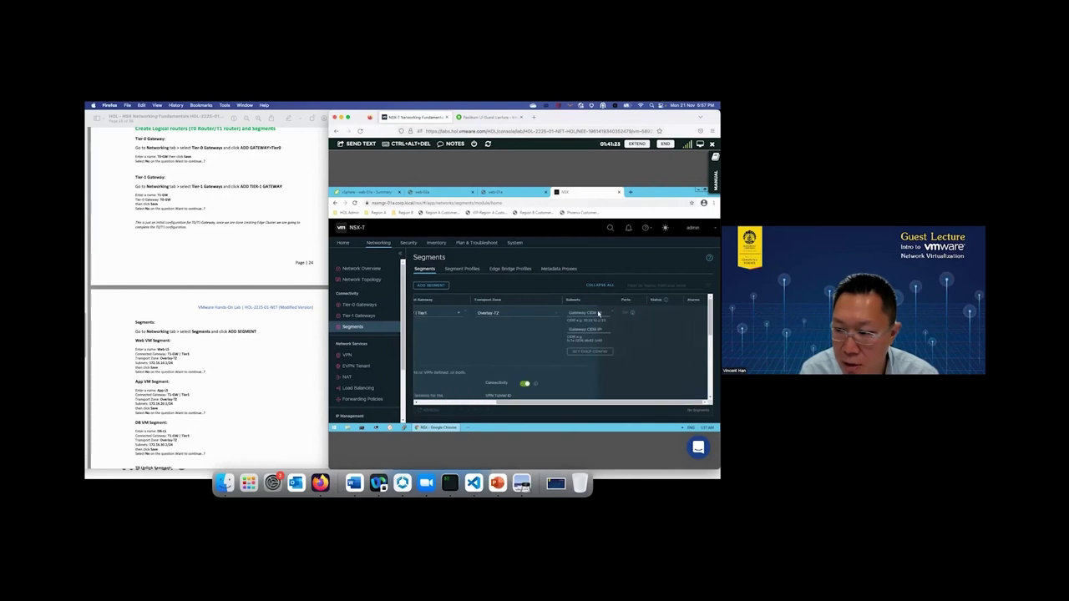
left_click(585, 312)
type("172.1")
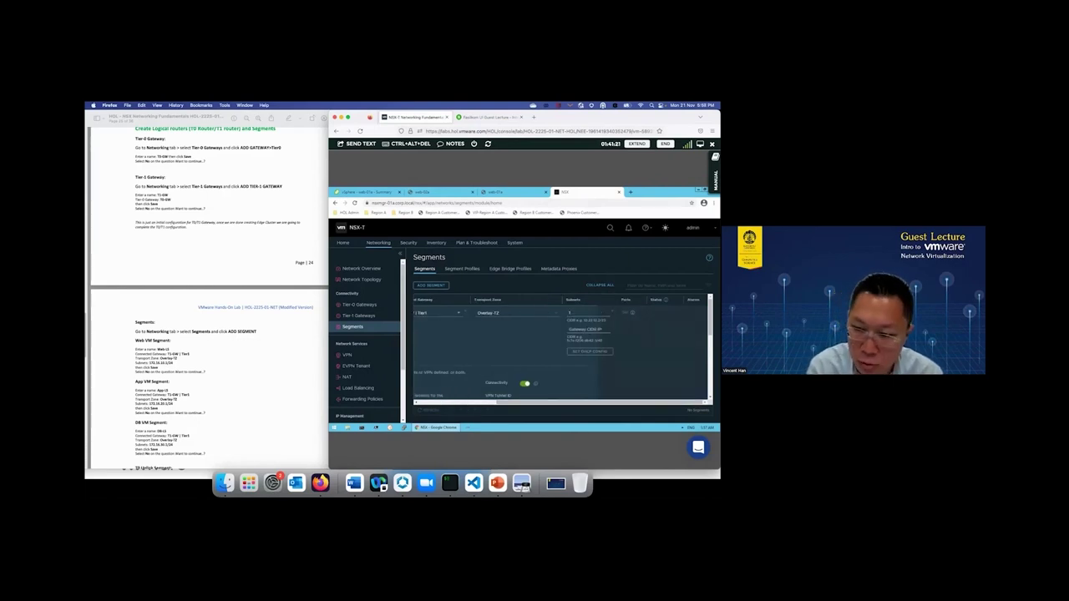
type("6.10.")
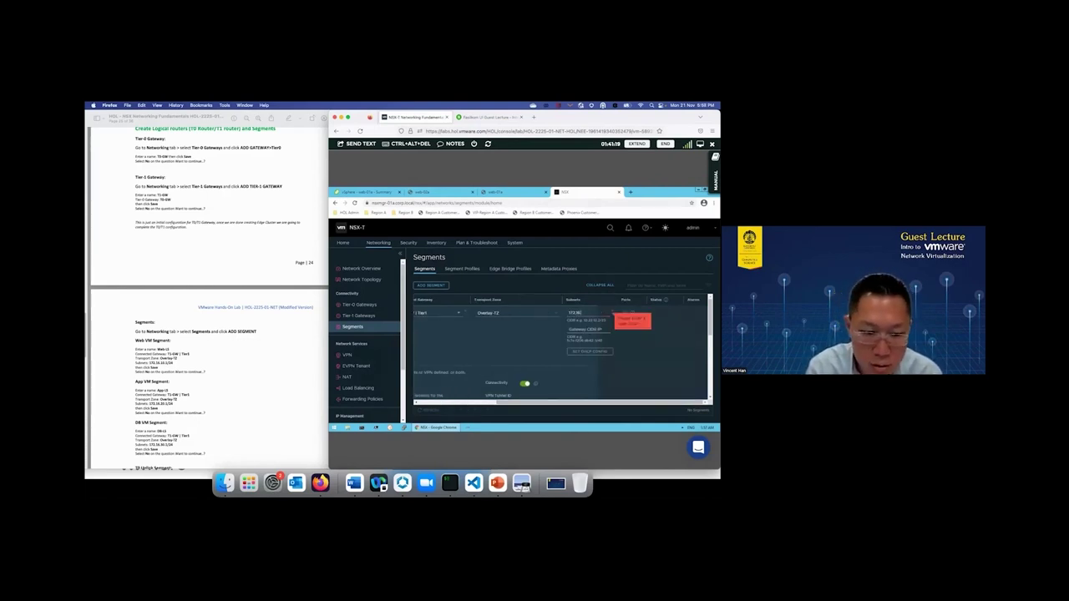
type("1")
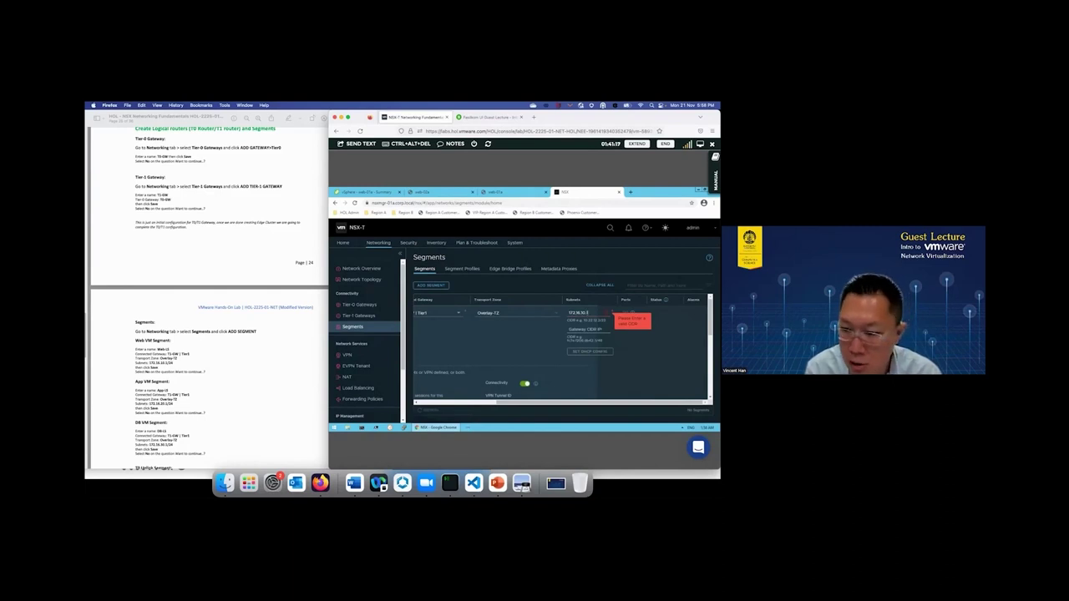
type("/24")
scroll(607, 344, "down", 2)
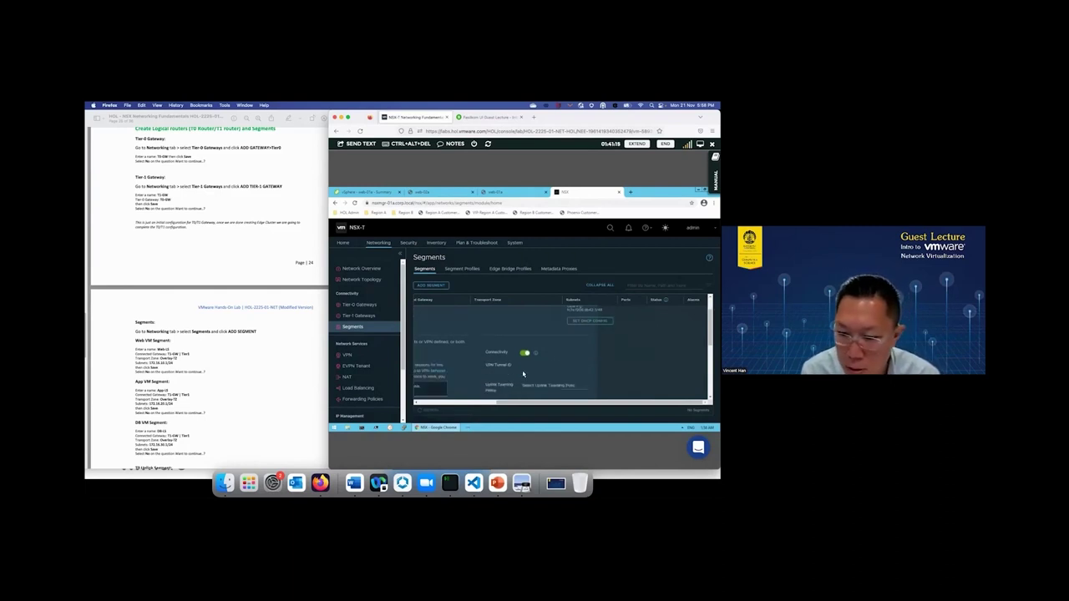
scroll(468, 406, "left", 5)
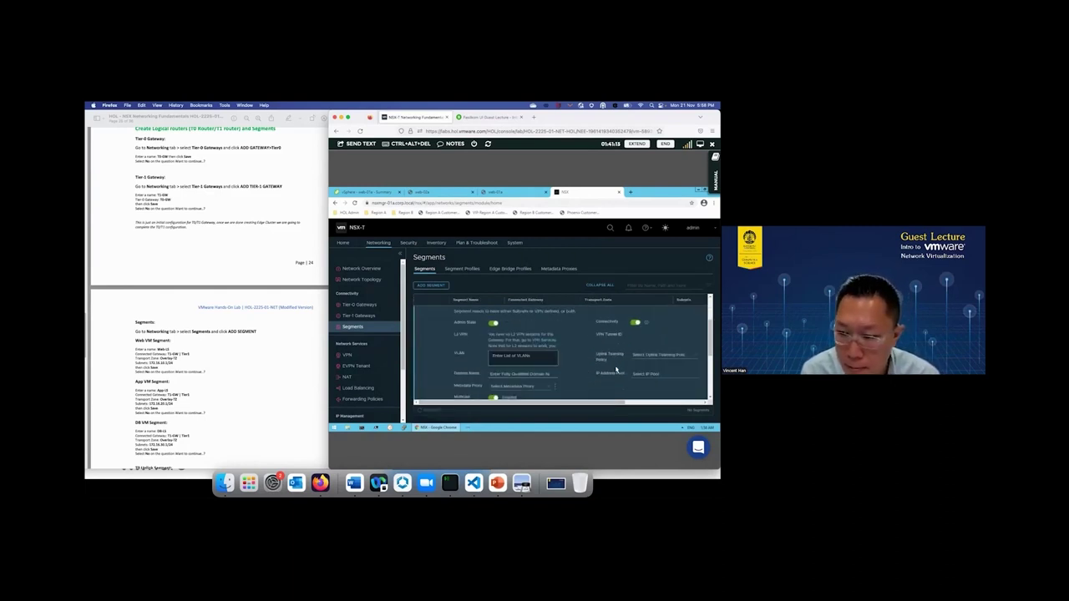
scroll(585, 376, "down", 2)
scroll(585, 350, "down", 2)
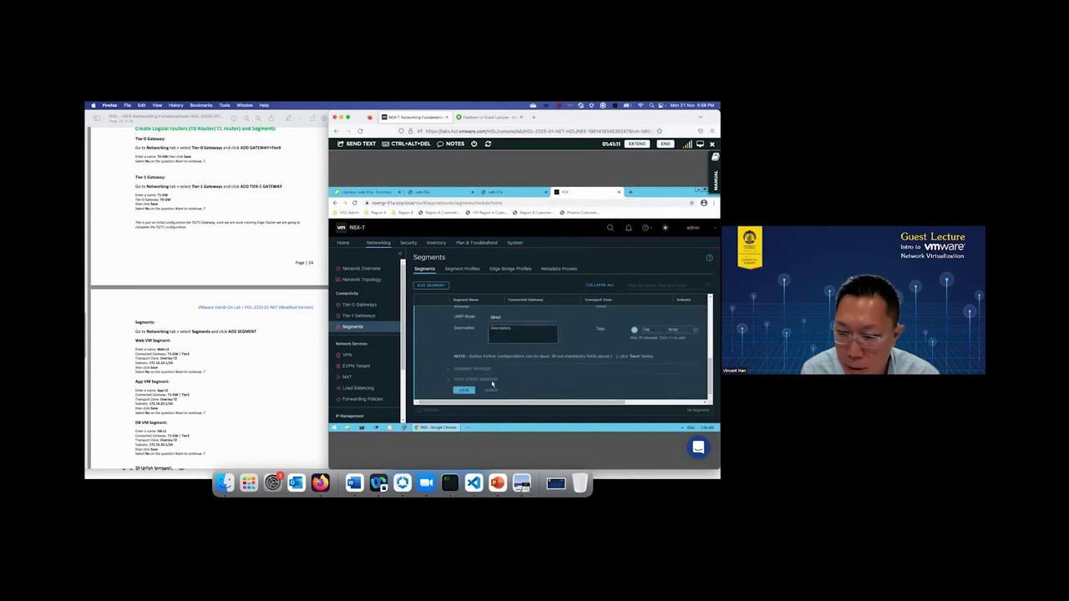
left_click(468, 390)
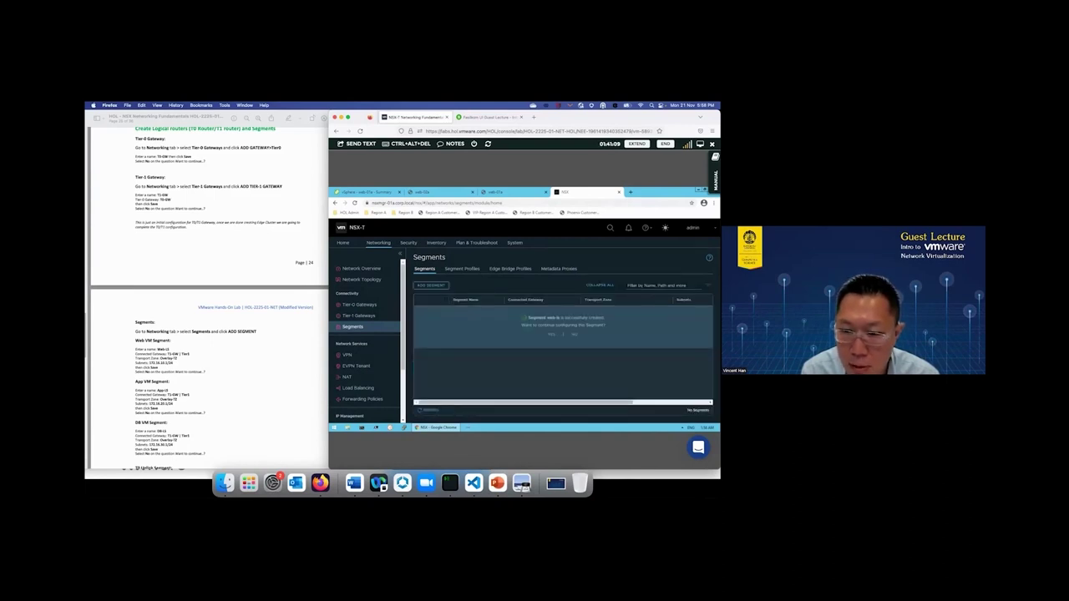
left_click(572, 336)
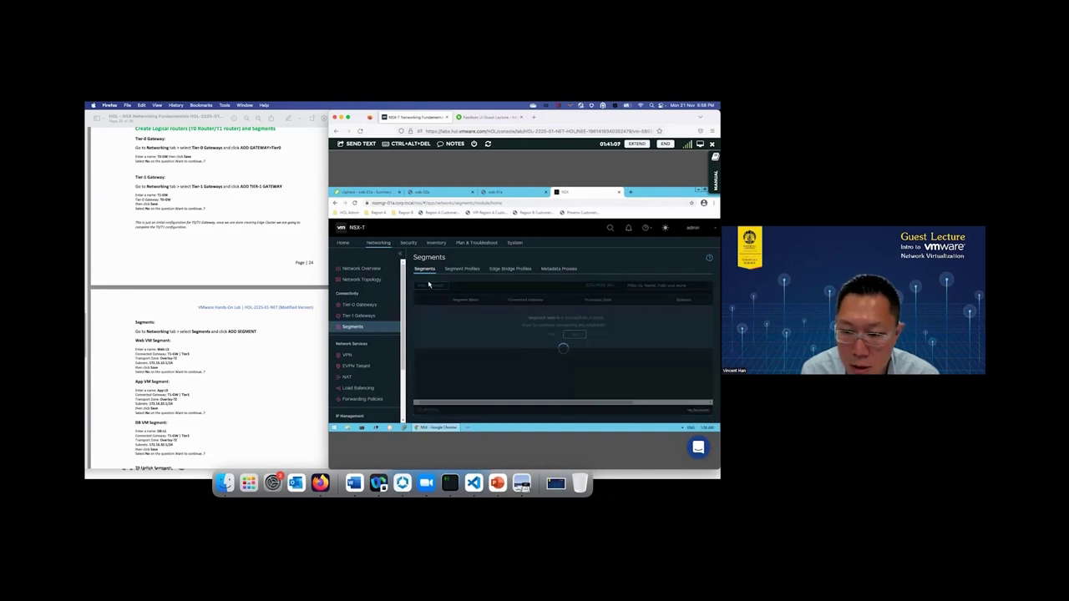
- Start another segment named app-ls connected to the T1-GW Tier-1 gateway in the Overlay-TZ transport zone
left_click(431, 286)
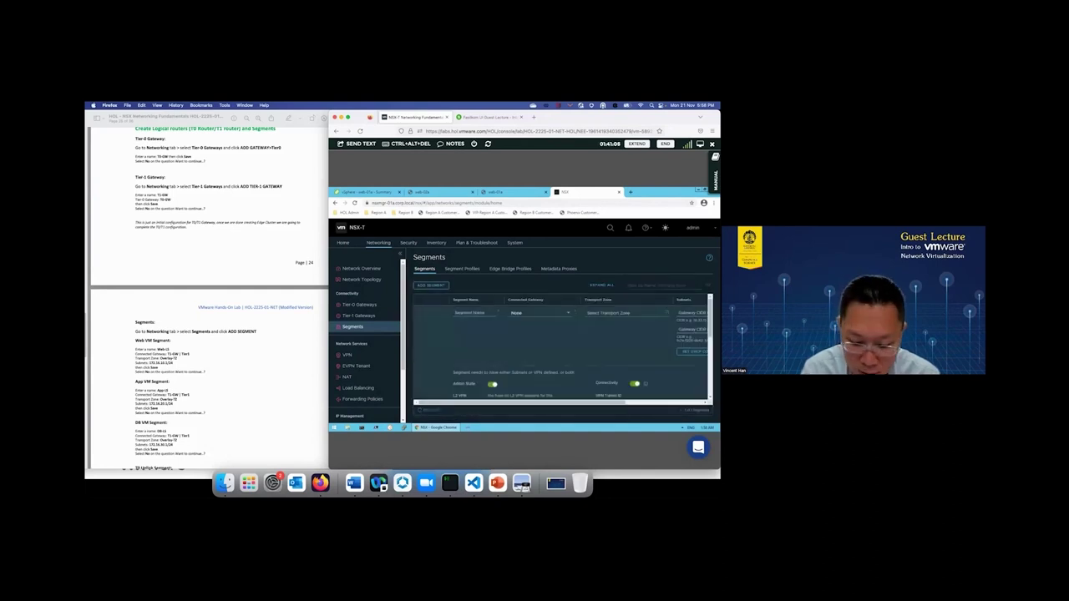
type("app-ls")
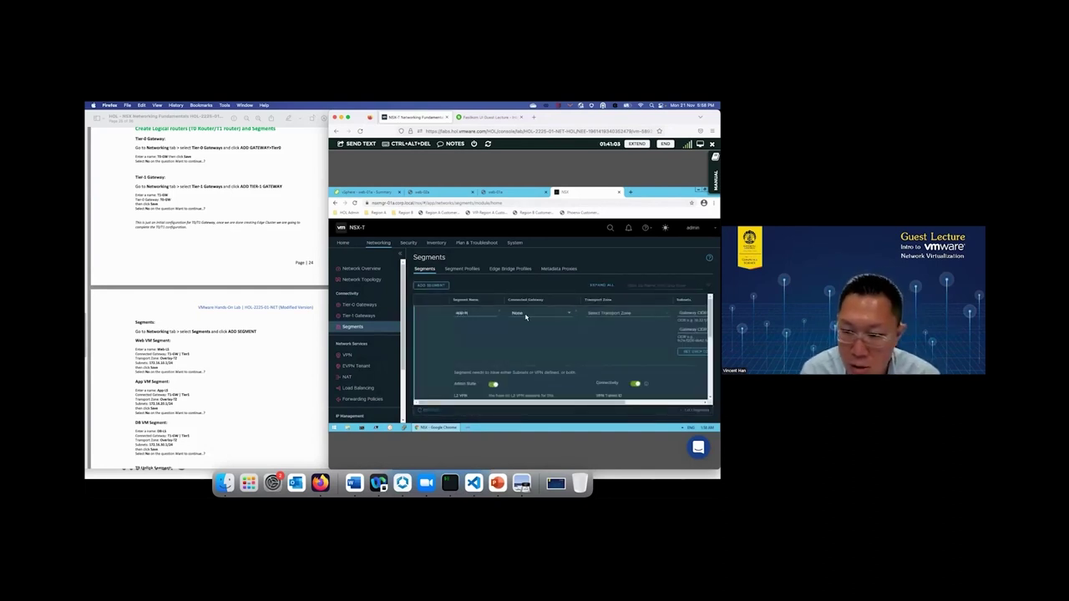
left_click(527, 316)
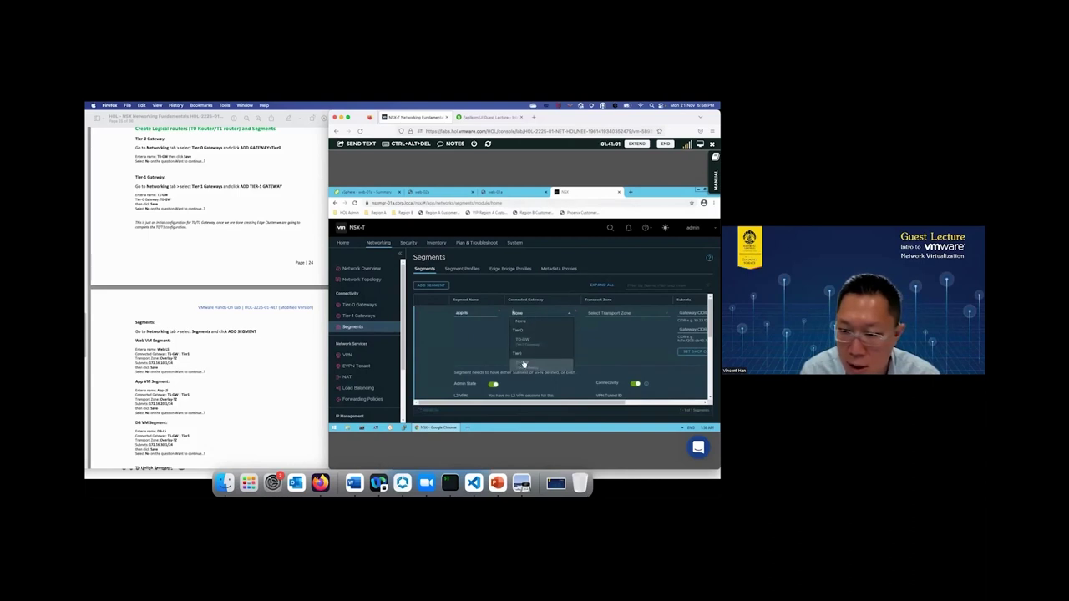
left_click(521, 366)
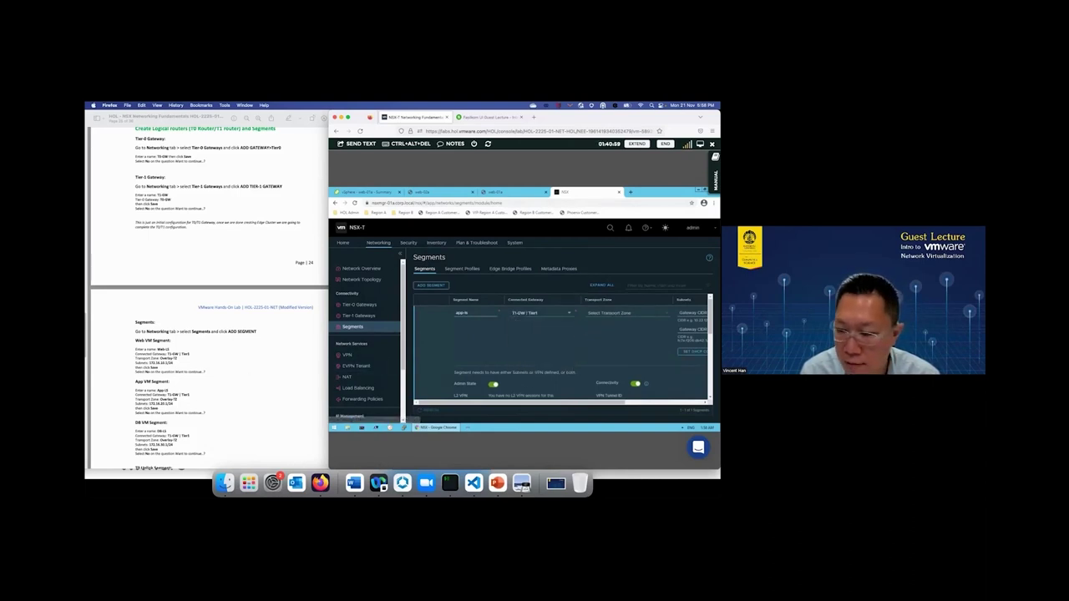
left_click(610, 316)
left_click(610, 328)
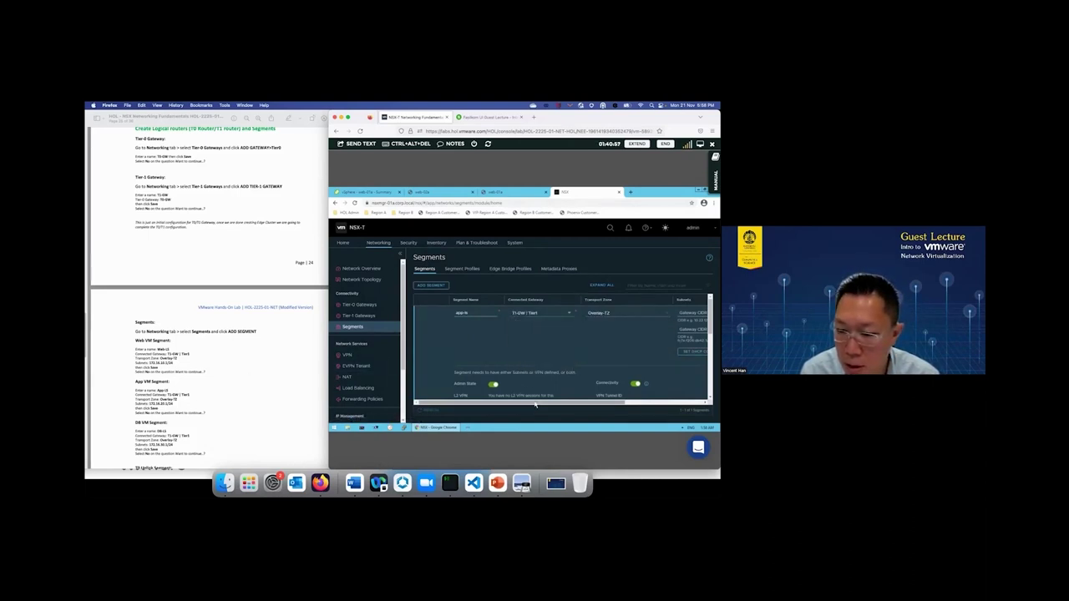
- Set the app segment's gateway subnet to 172.16.20.1/24, save it and decline to continue configuring it
left_click_drag(585, 405, 663, 404)
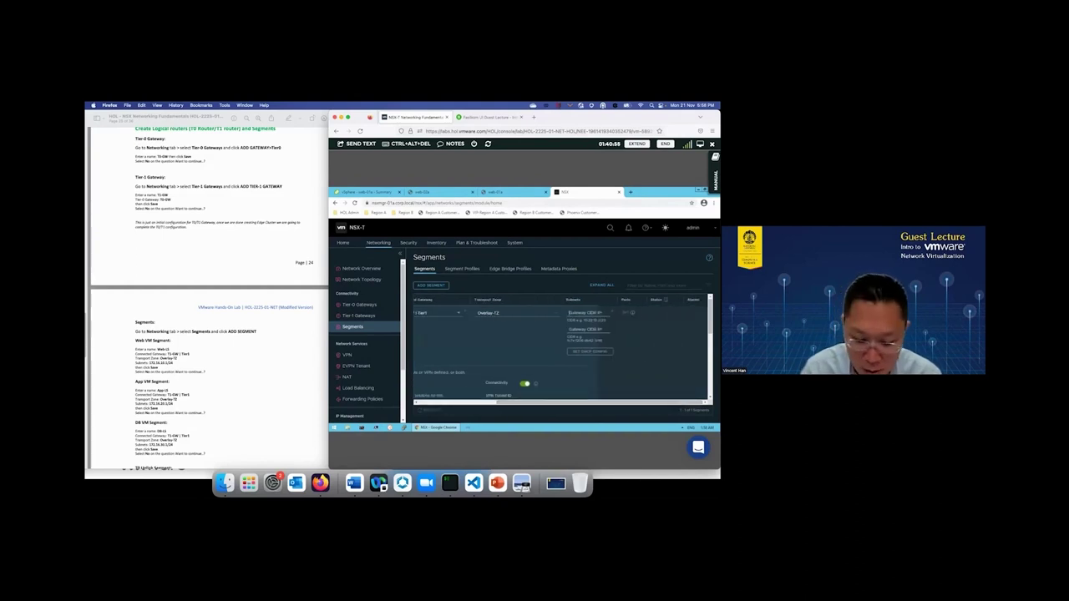
left_click(585, 313)
type("172.")
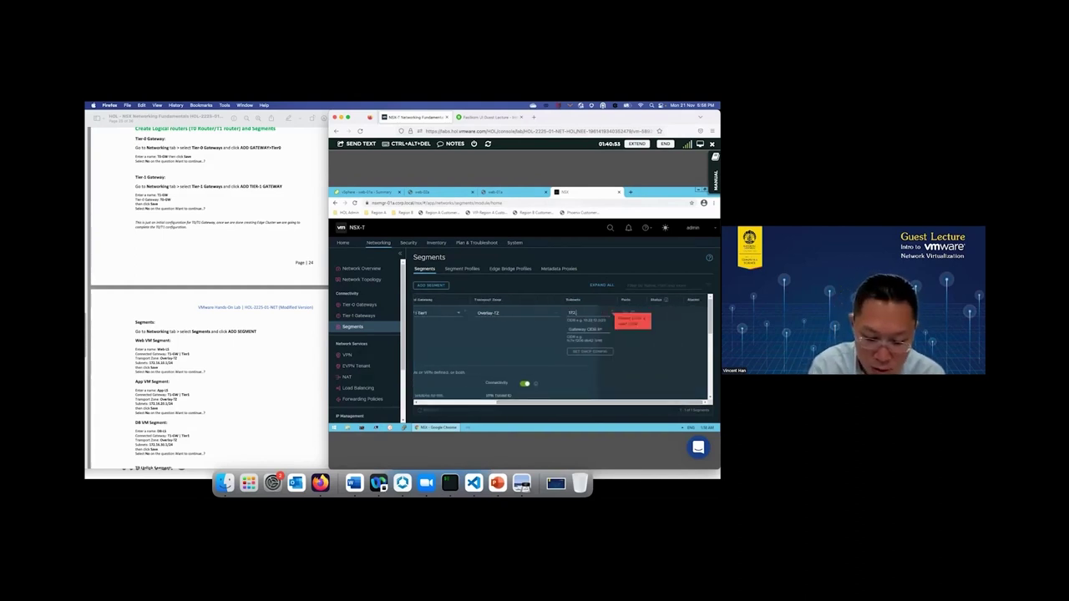
type("16.20.1/24")
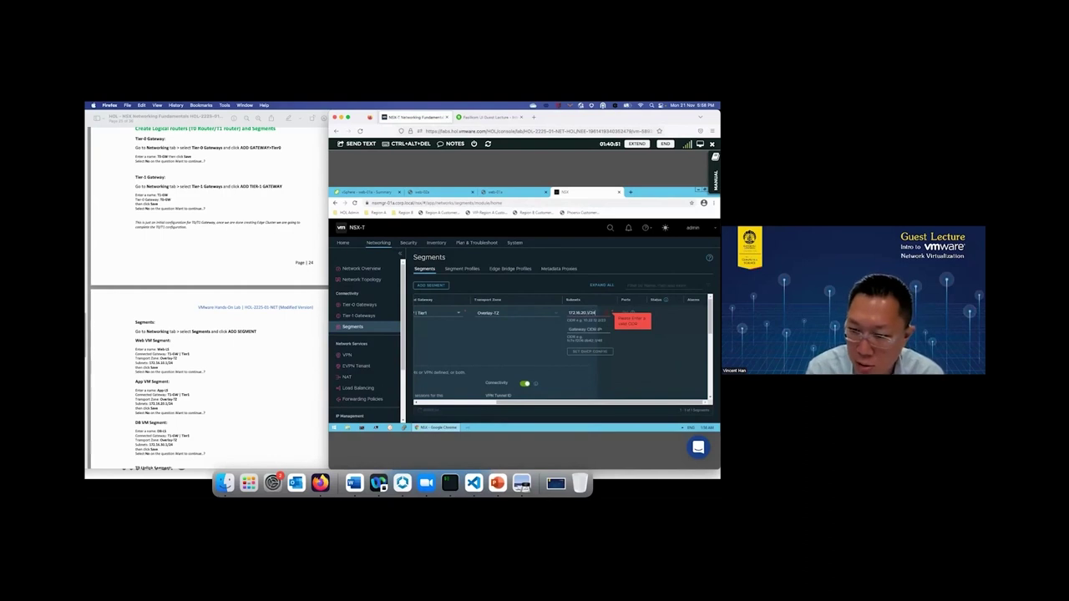
scroll(431, 405, "left", 5)
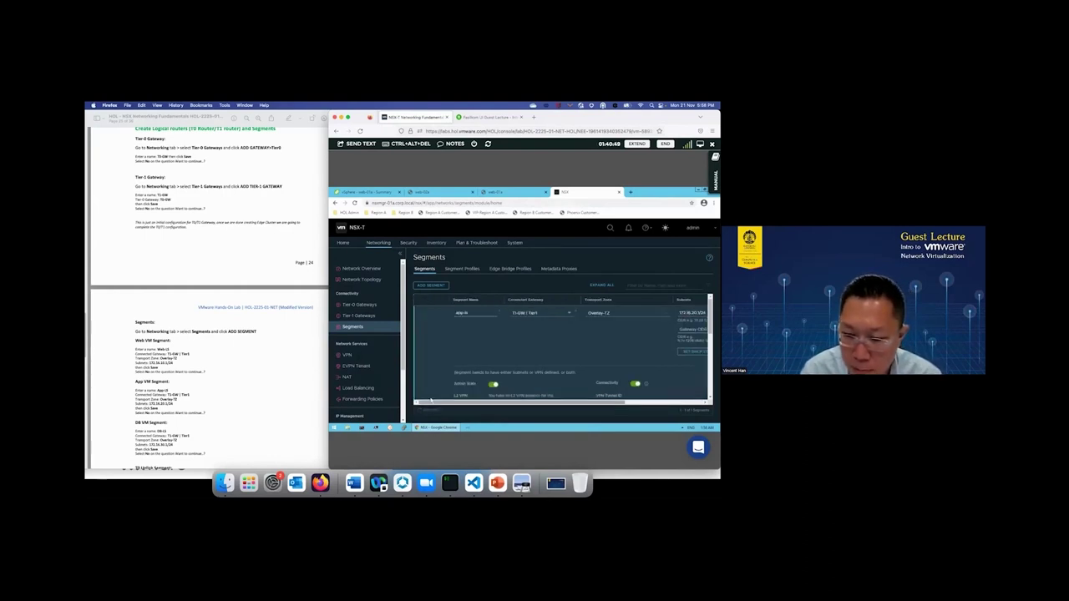
scroll(430, 406, "down", 2)
scroll(501, 392, "down", 1)
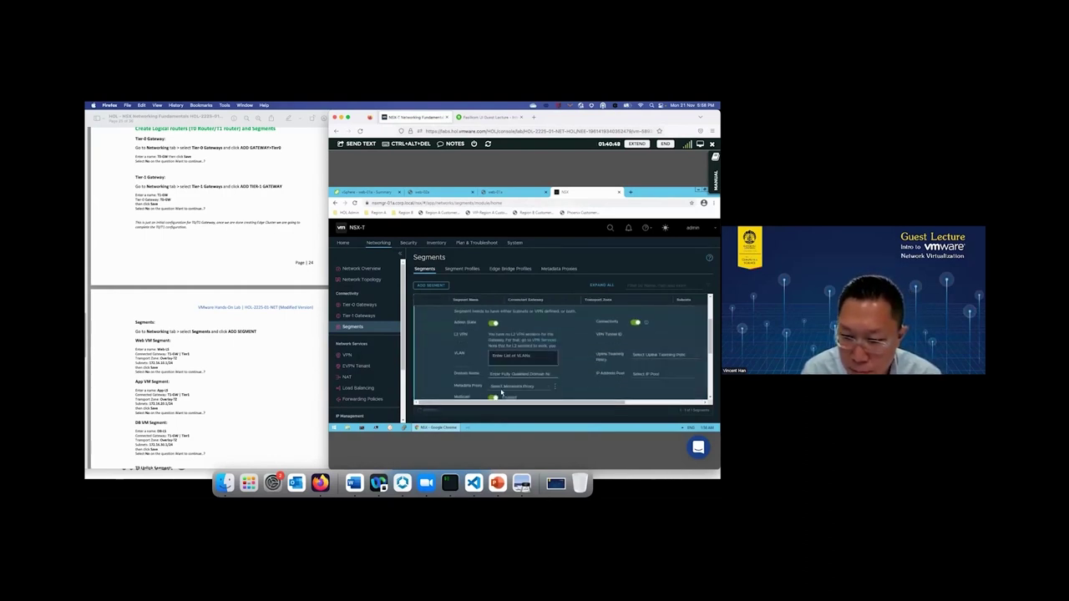
scroll(465, 390, "down", 5)
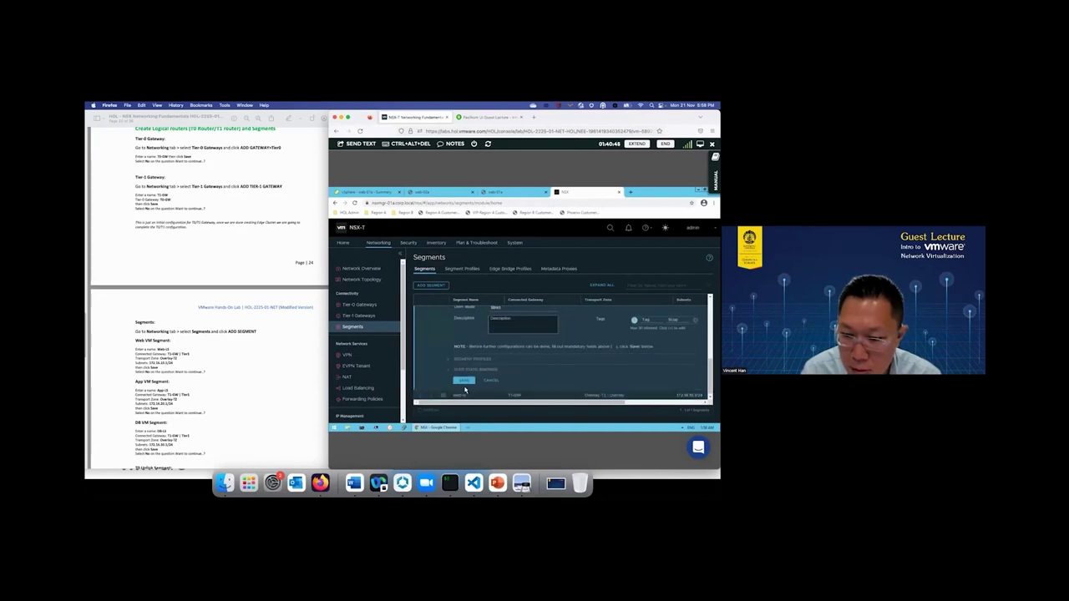
left_click(466, 381)
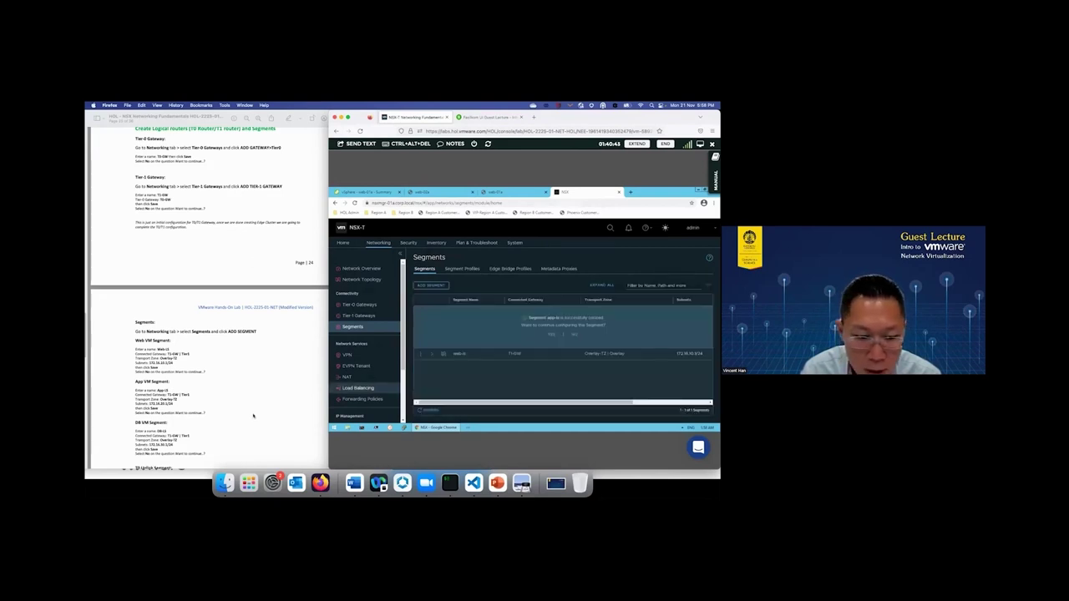
scroll(201, 413, "down", 3)
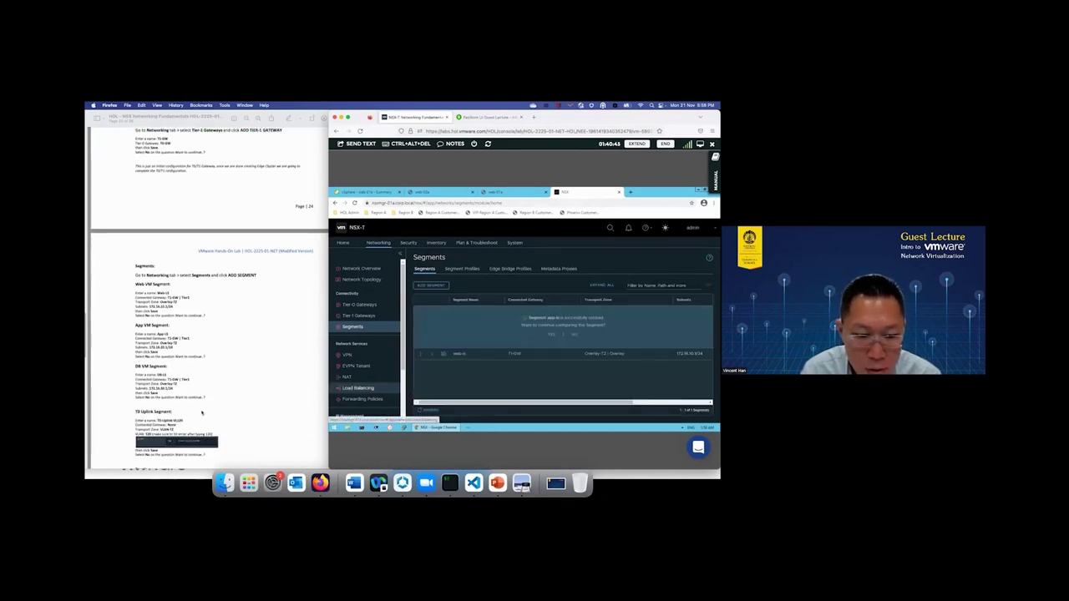
left_click(429, 287)
left_click(576, 339)
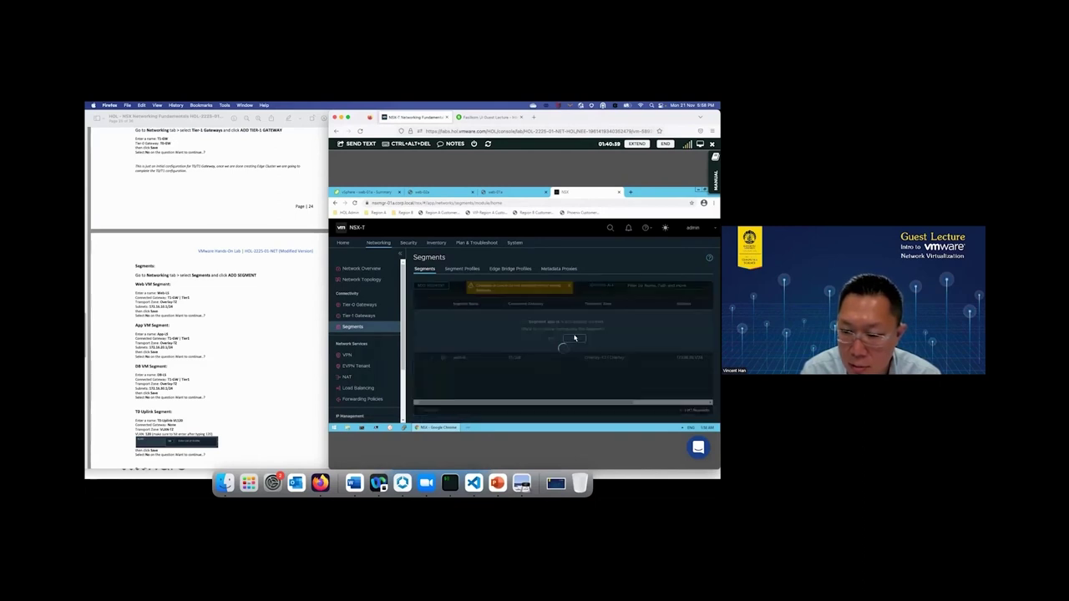
- Start a third segment named db-ls connected to the T1-GW Tier-1 gateway in the Overlay-TZ transport zone
left_click(430, 286)
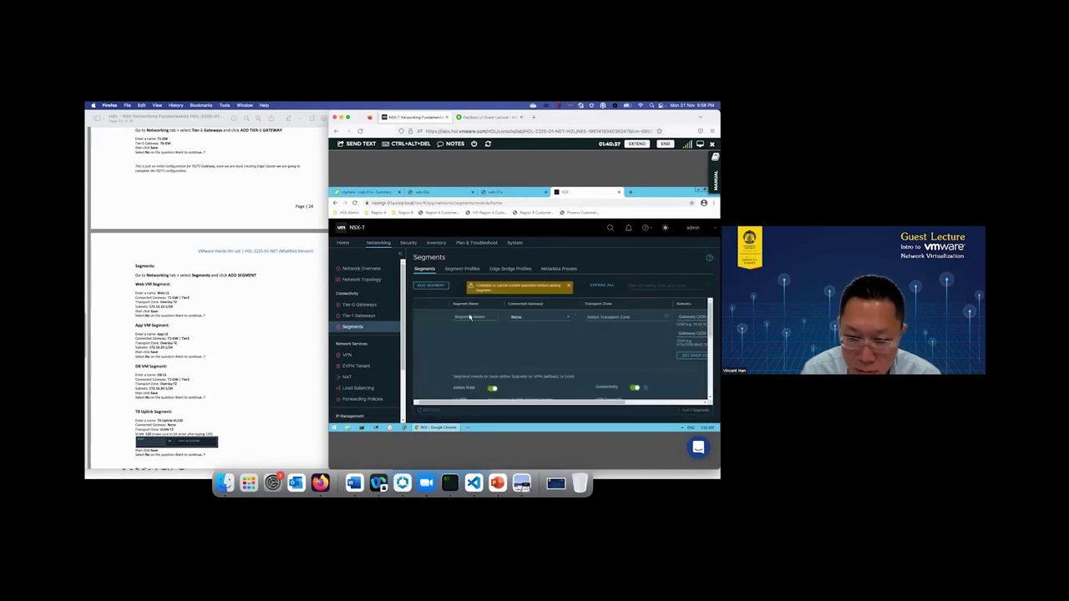
type("db-ls")
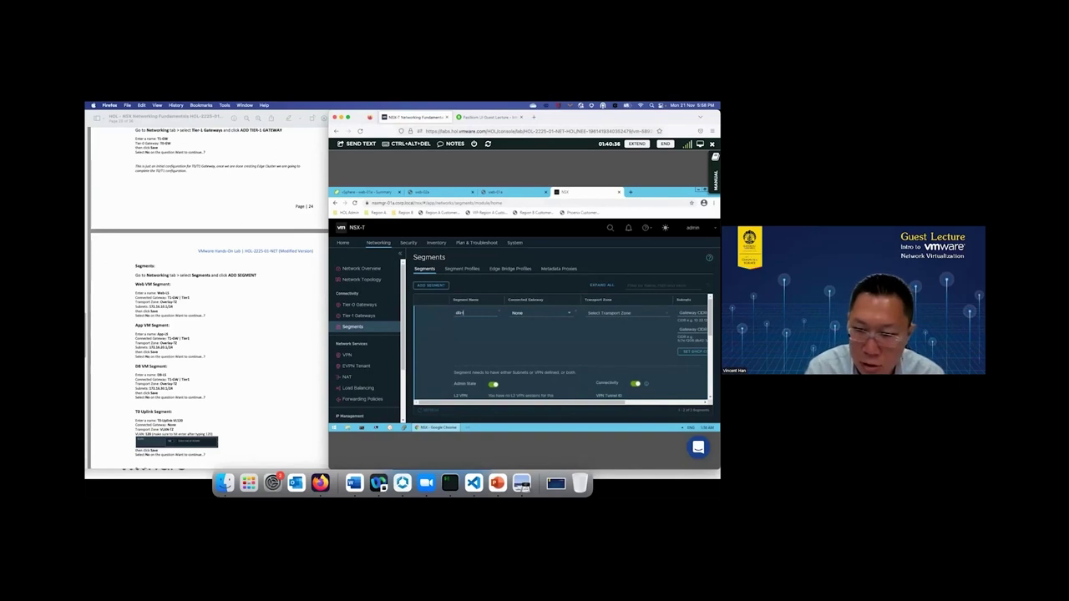
left_click(542, 313)
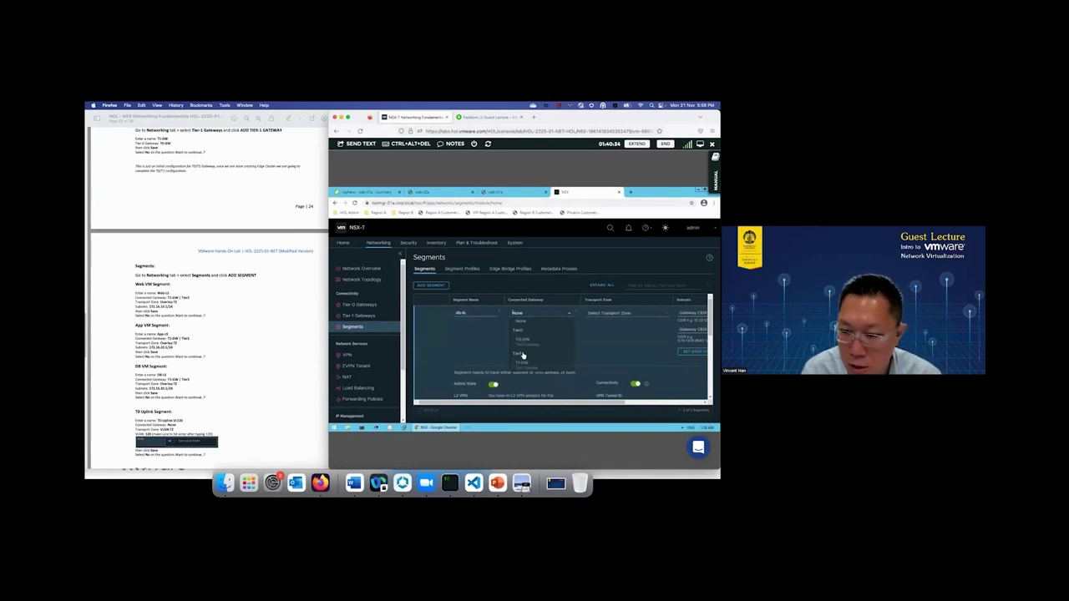
left_click(522, 365)
left_click(620, 314)
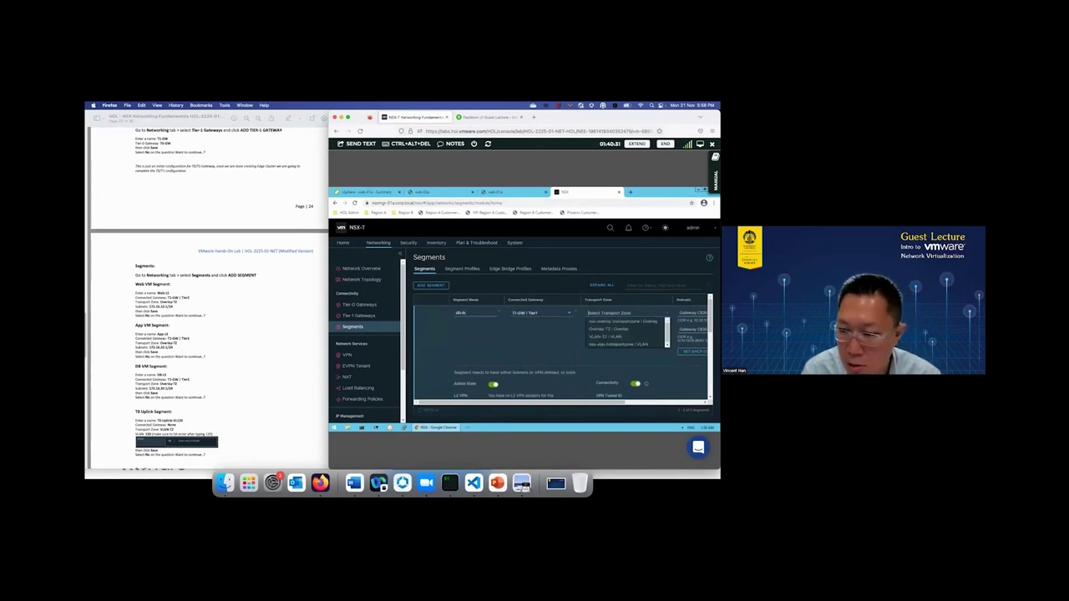
left_click(610, 329)
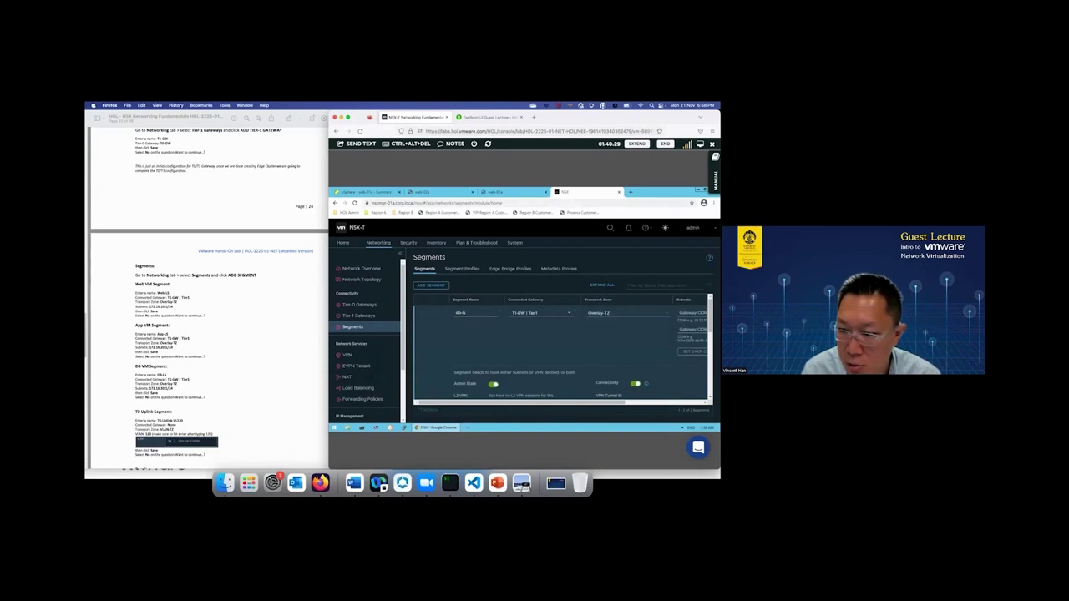
- Set the db segment's gateway subnet to 172.16.30.1/24, save it and decline to continue configuring it
scroll(568, 346, "right", 3)
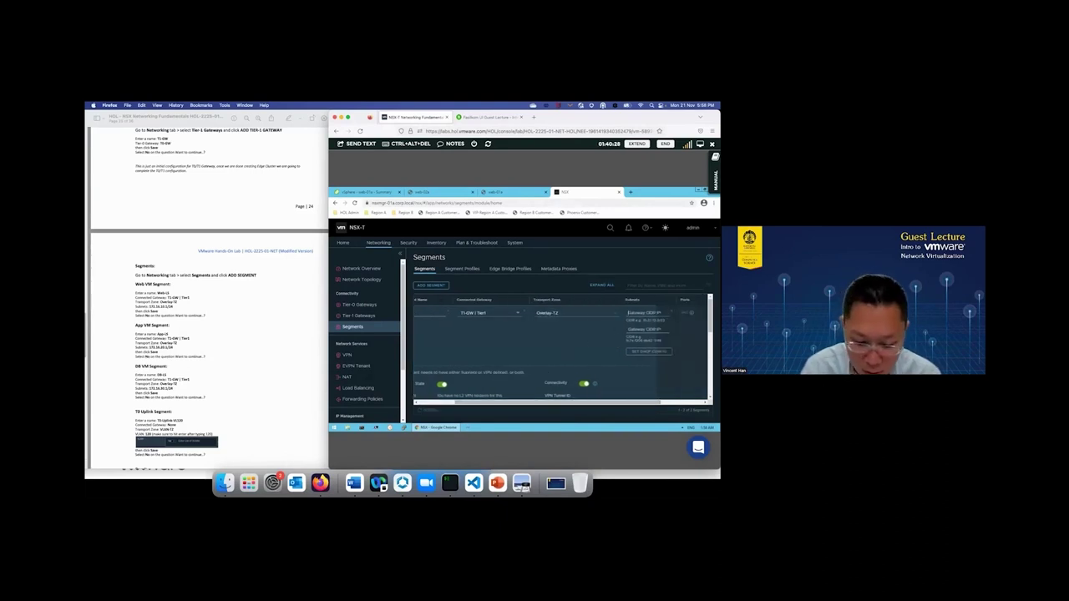
type("172")
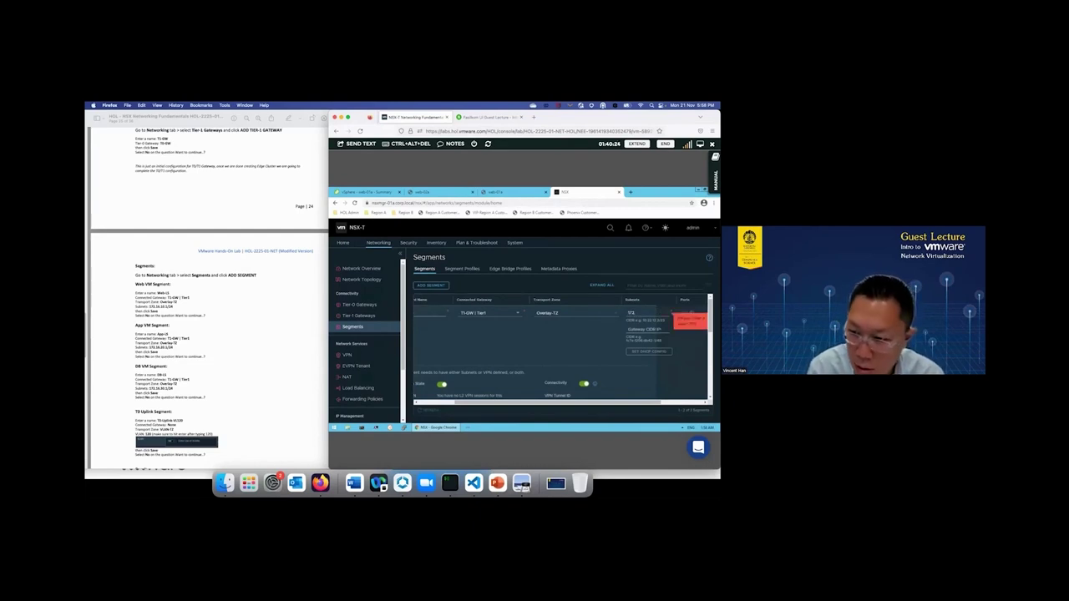
type(".16.30")
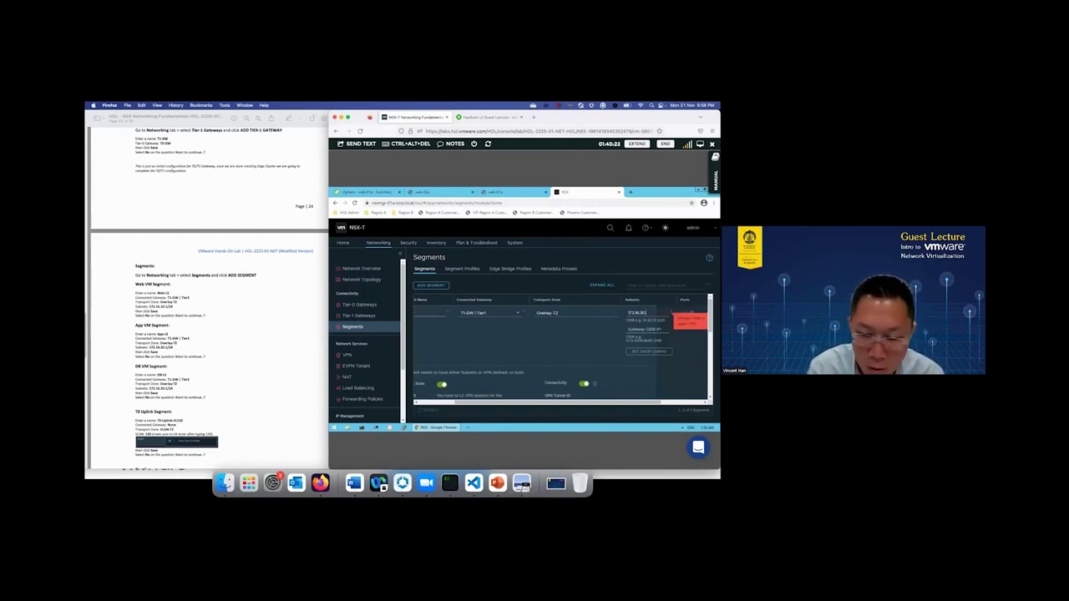
type(".1/24")
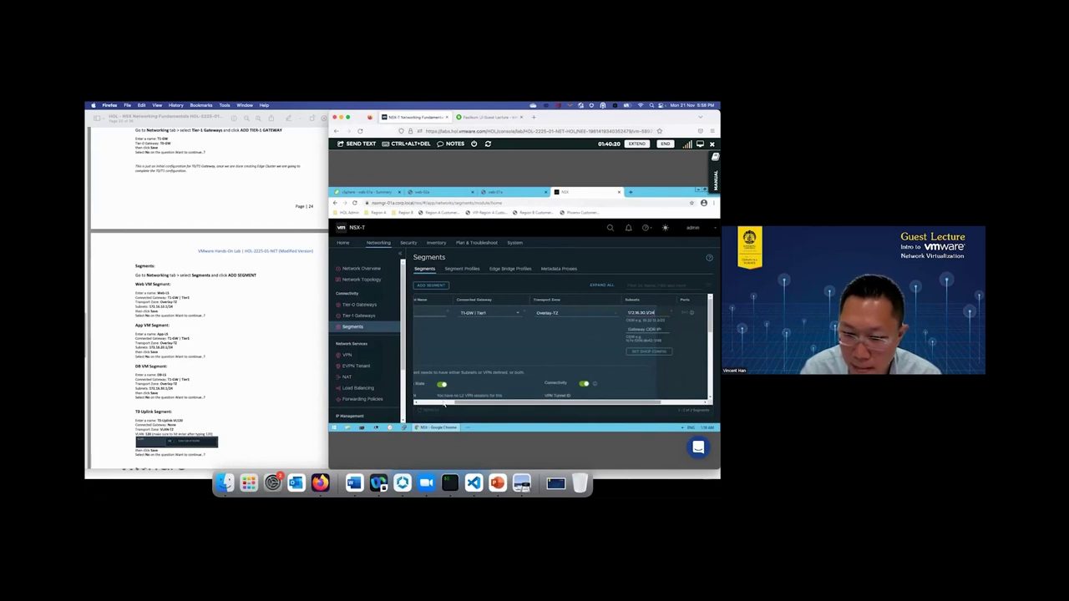
scroll(560, 350, "left", 2)
scroll(560, 351, "down", 5)
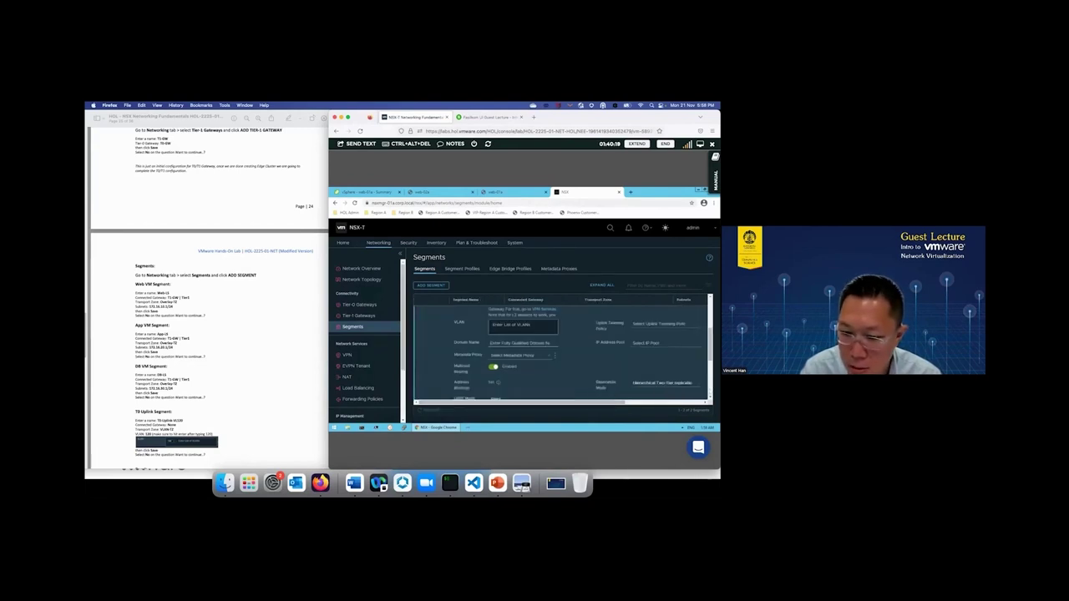
left_click(462, 381)
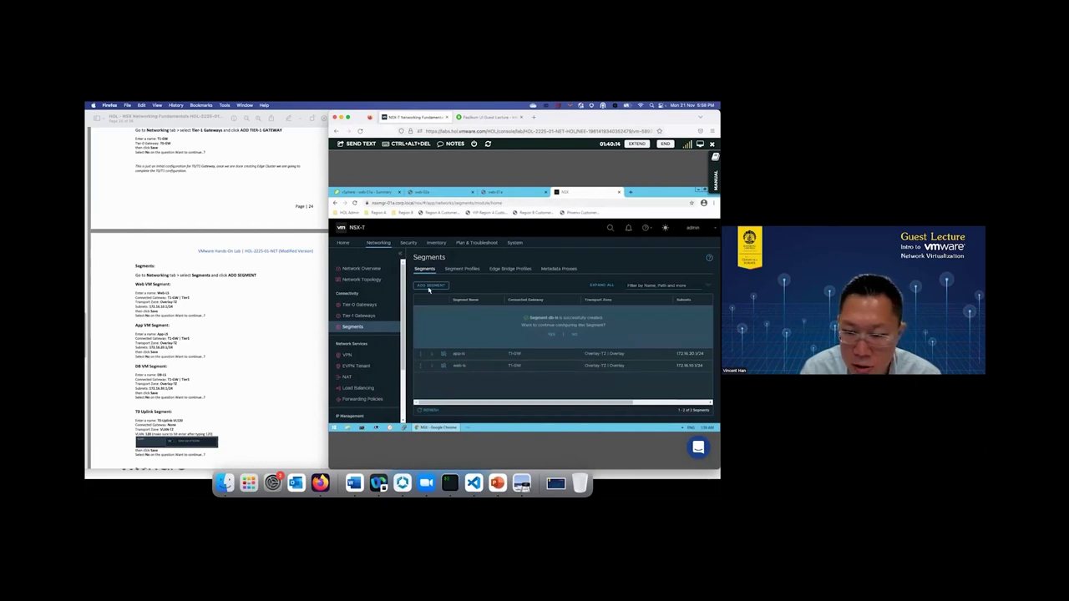
scroll(173, 388, "down", 2)
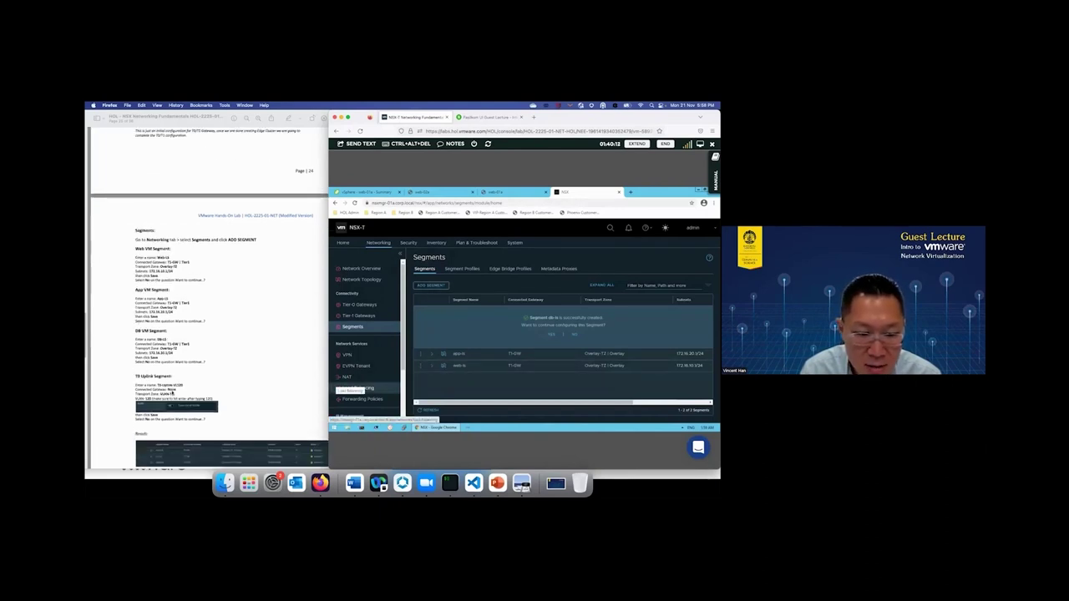
left_click(431, 285)
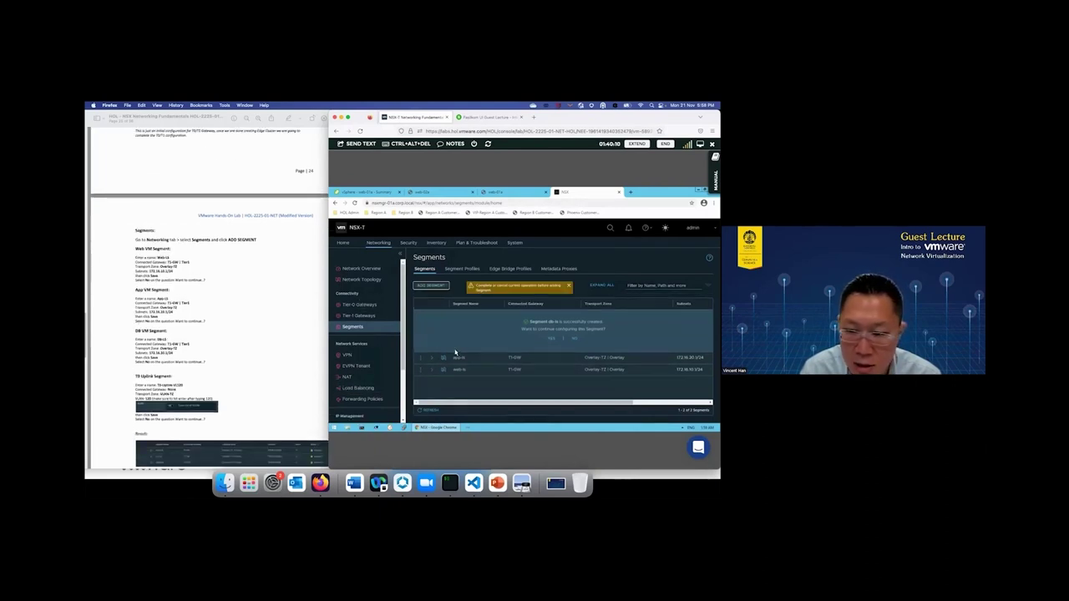
left_click(576, 339)
- Start a fourth segment named t0-uplink-vlan120 connected to the T0-GW Tier-0 gateway in the VLAN-TZ transport zone
left_click(431, 285)
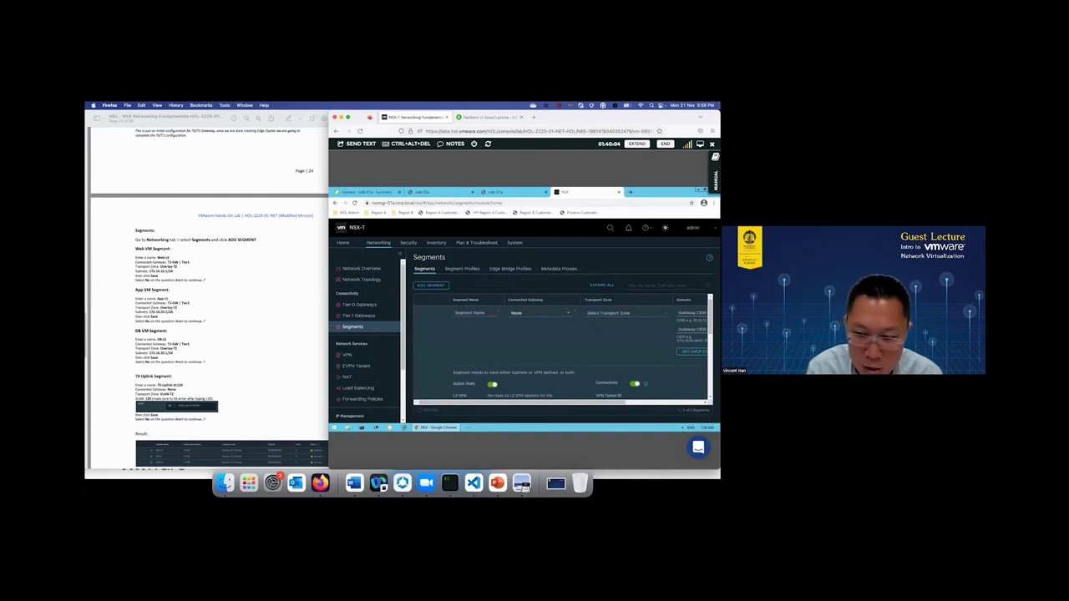
left_click(455, 314)
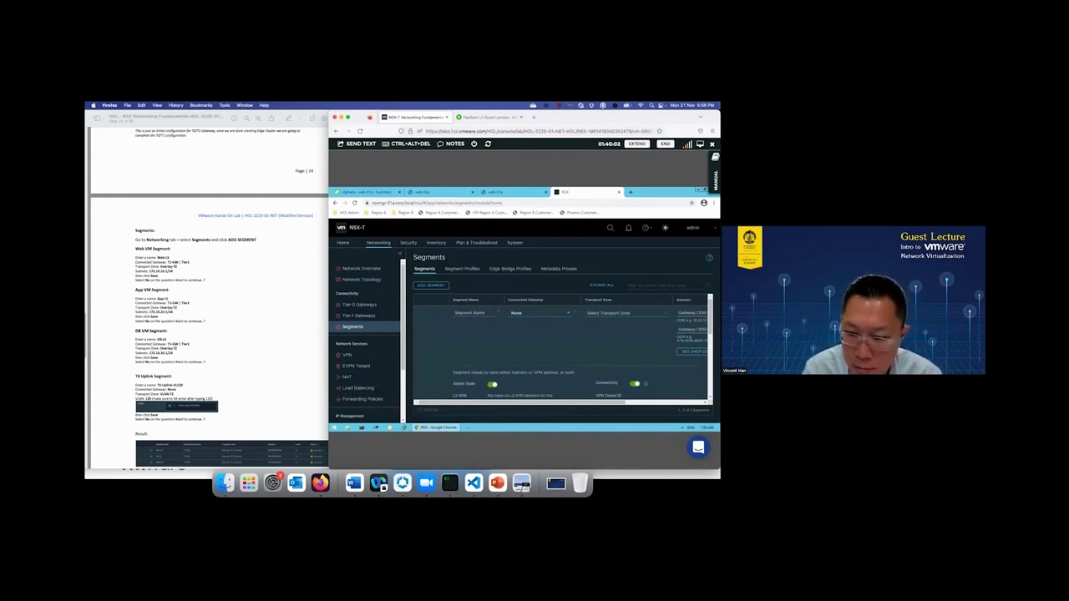
type("We")
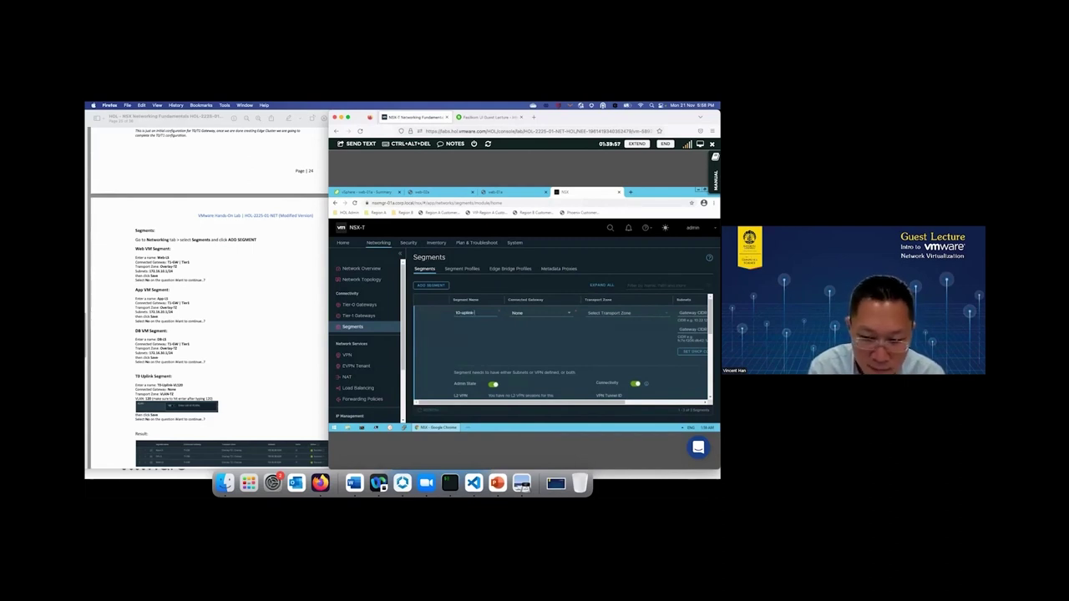
type("-vlan120")
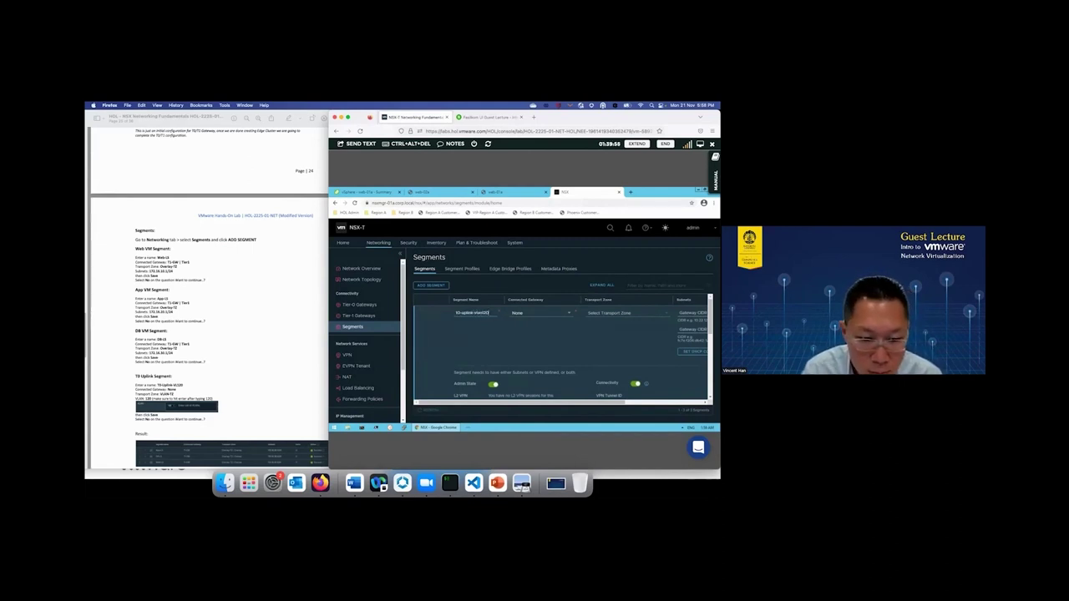
left_click(527, 314)
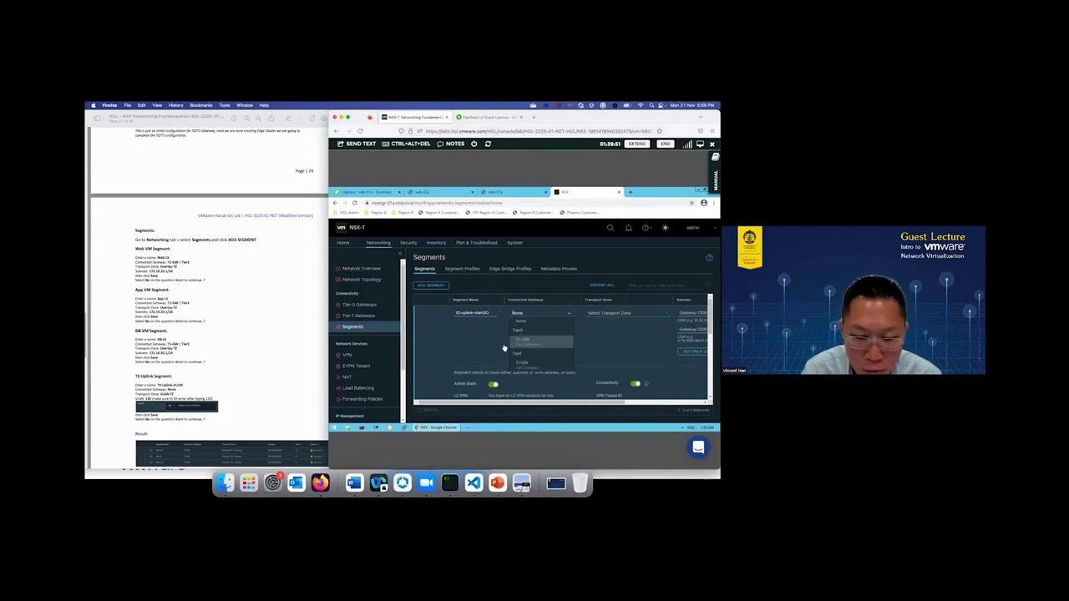
left_click(526, 341)
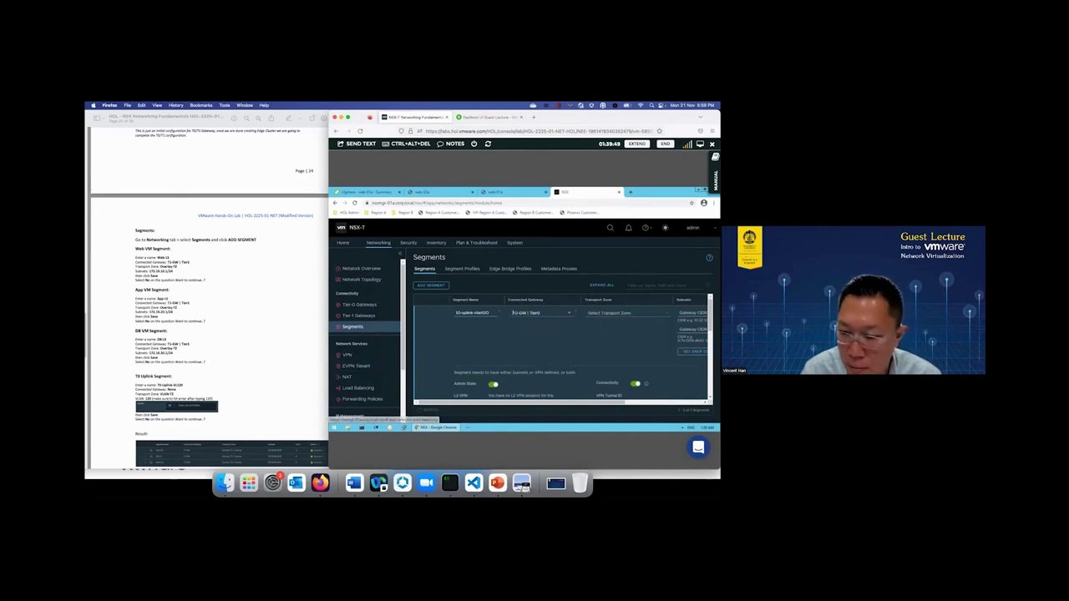
left_click(588, 312)
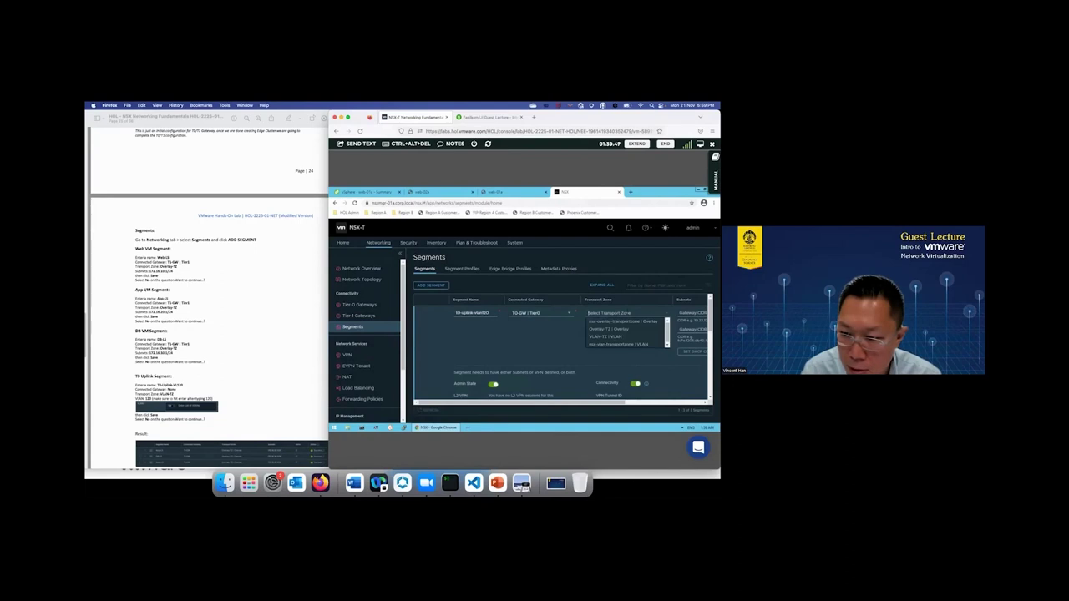
left_click(607, 337)
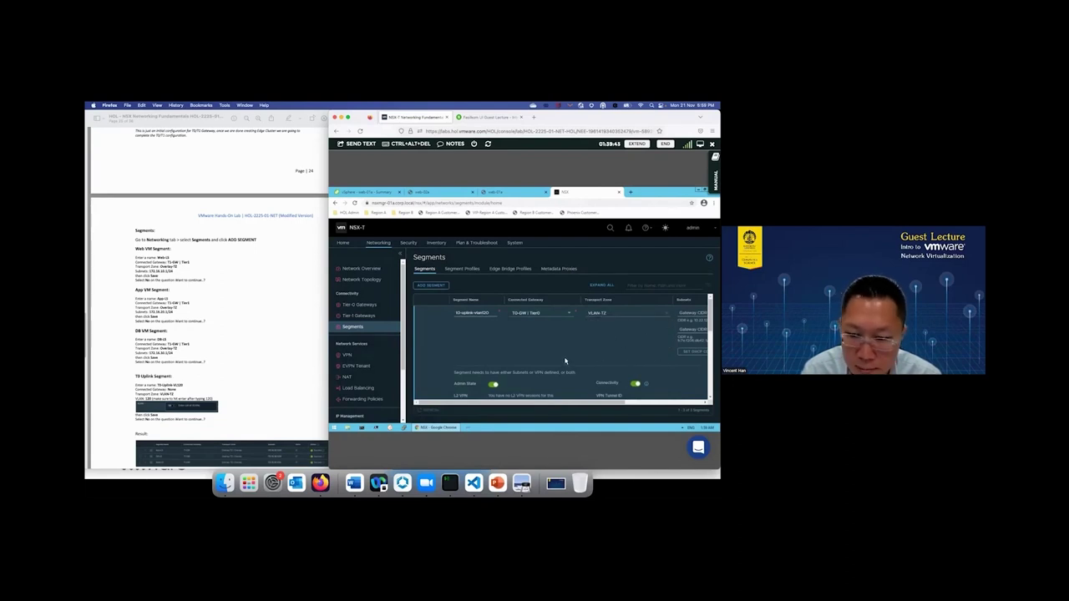
- Set the uplink segment's VLAN to 120 and try to save the segment
scroll(565, 361, "down", 2)
left_click(507, 360)
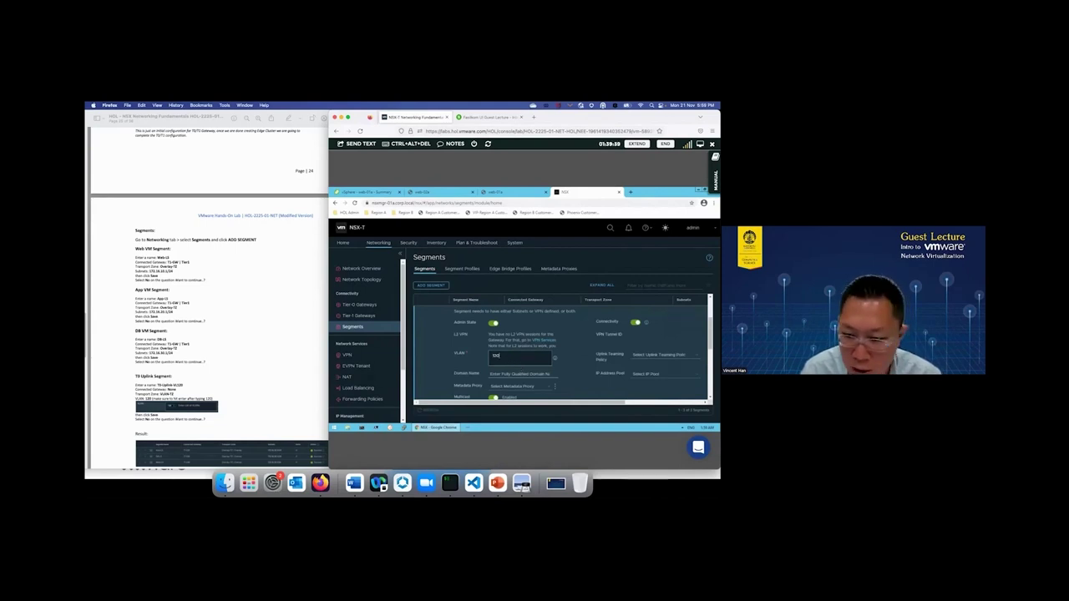
scroll(541, 376, "down", 2)
scroll(534, 376, "down", 2)
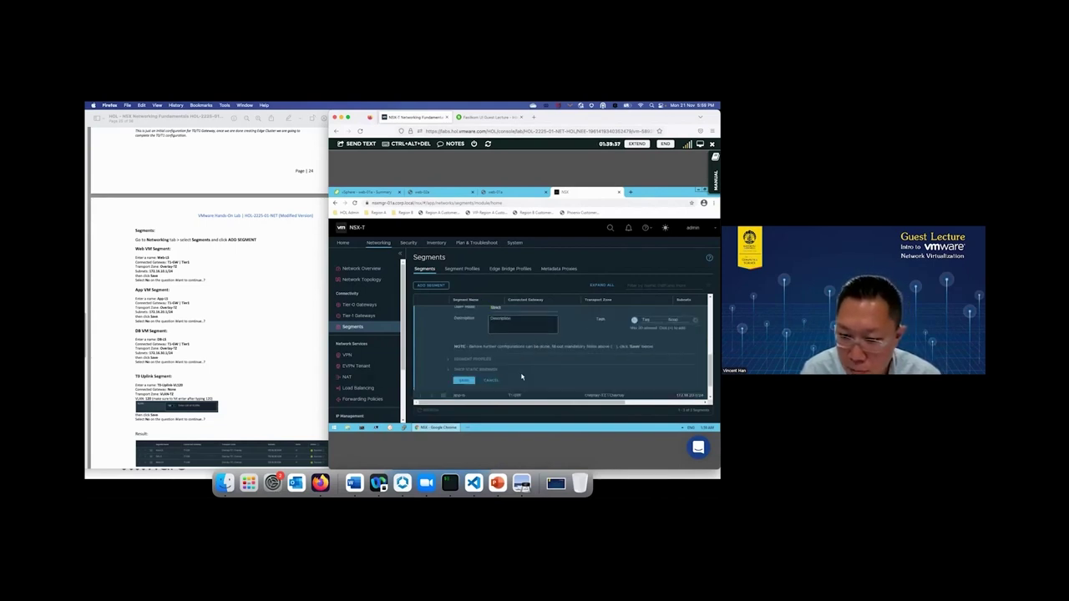
left_click(464, 381)
scroll(247, 384, "down", 3)
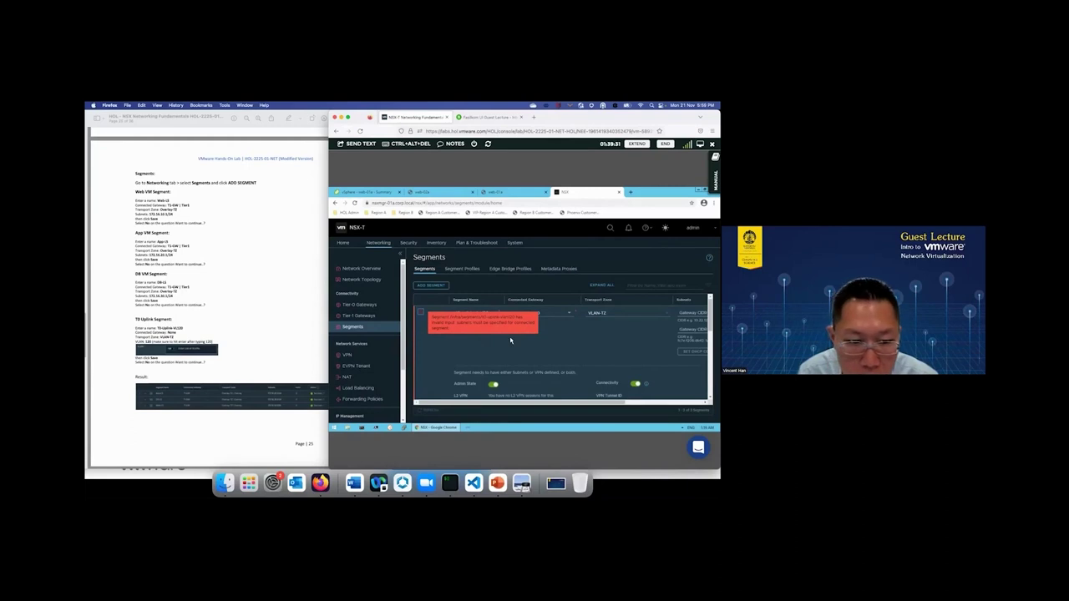
- Change the uplink segment's connected gateway to None, save it and decline to continue configuring it
left_click(534, 313)
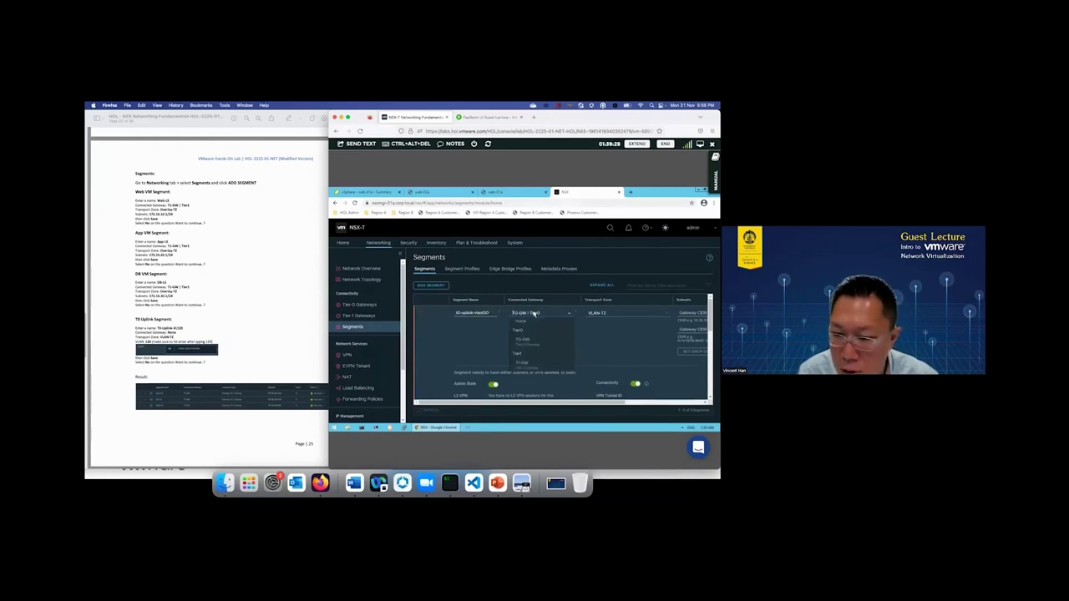
left_click(527, 321)
scroll(521, 362, "down", 5)
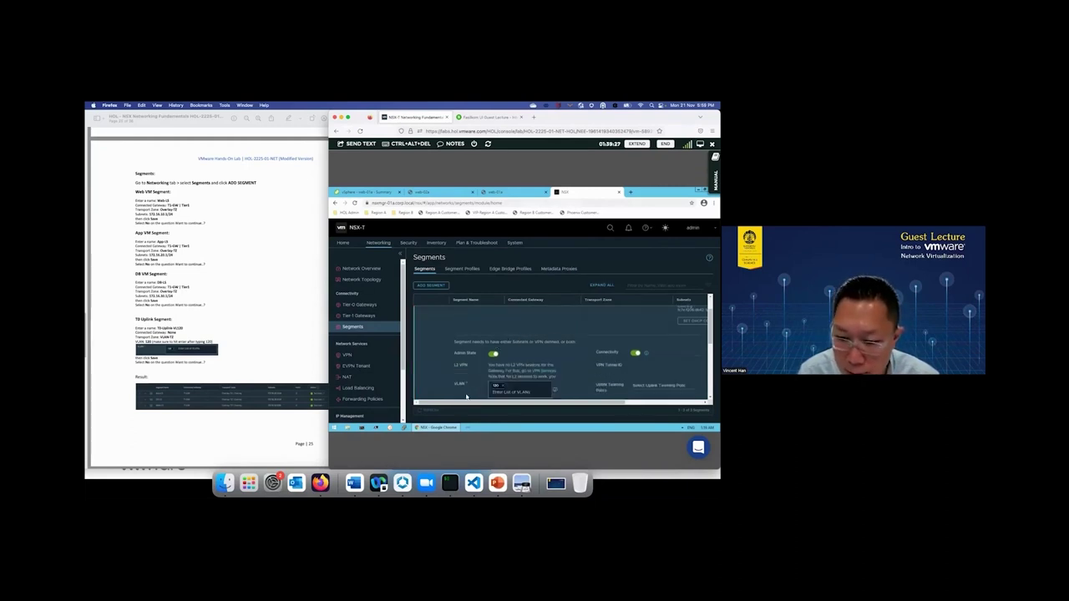
scroll(453, 390, "down", 5)
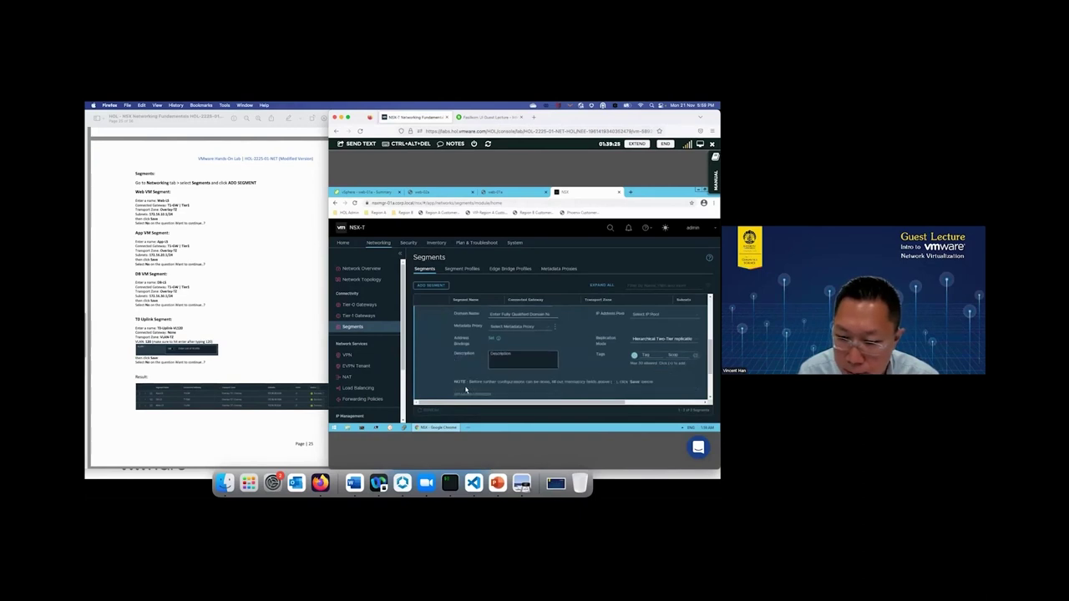
left_click(464, 354)
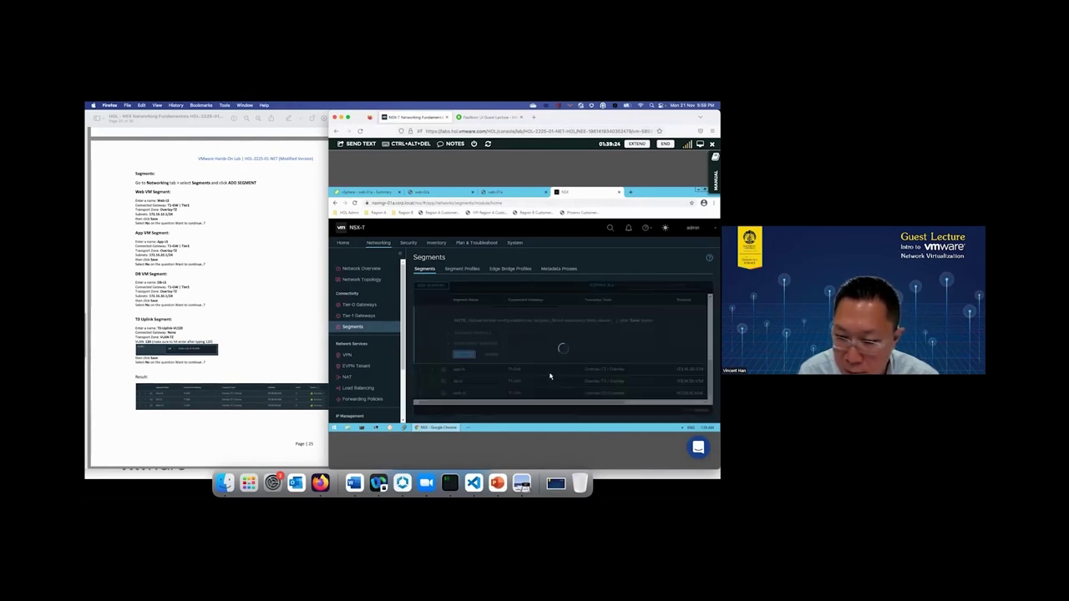
left_click(573, 334)
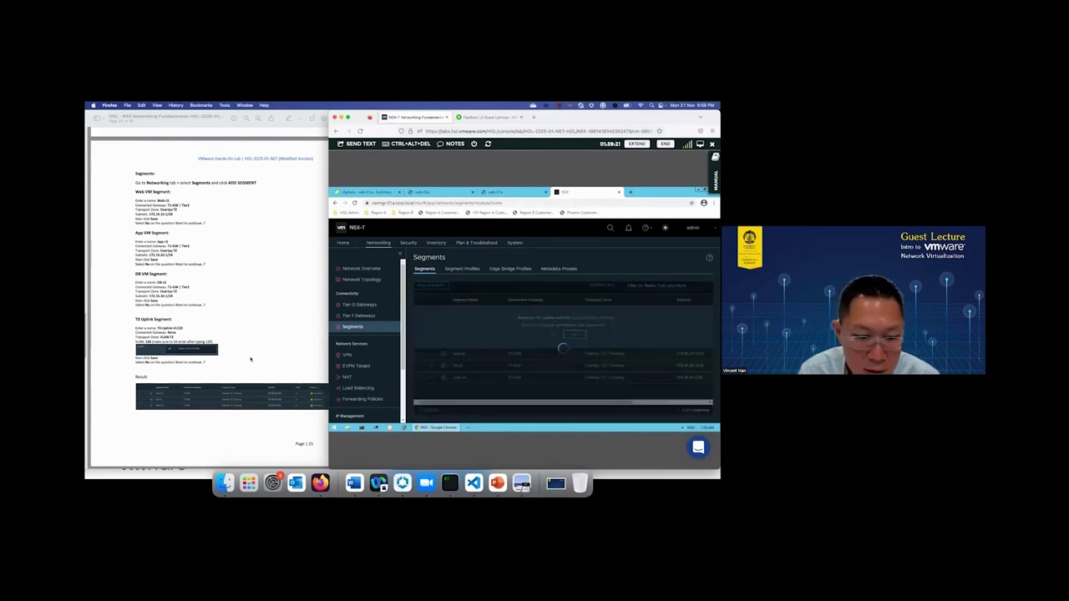
- Edit the T0-GW Tier-0 gateway as the lab guide describes, assign the EdgeCluster-01 edge cluster and save the change
scroll(255, 364, "down", 5)
scroll(255, 364, "down", 3)
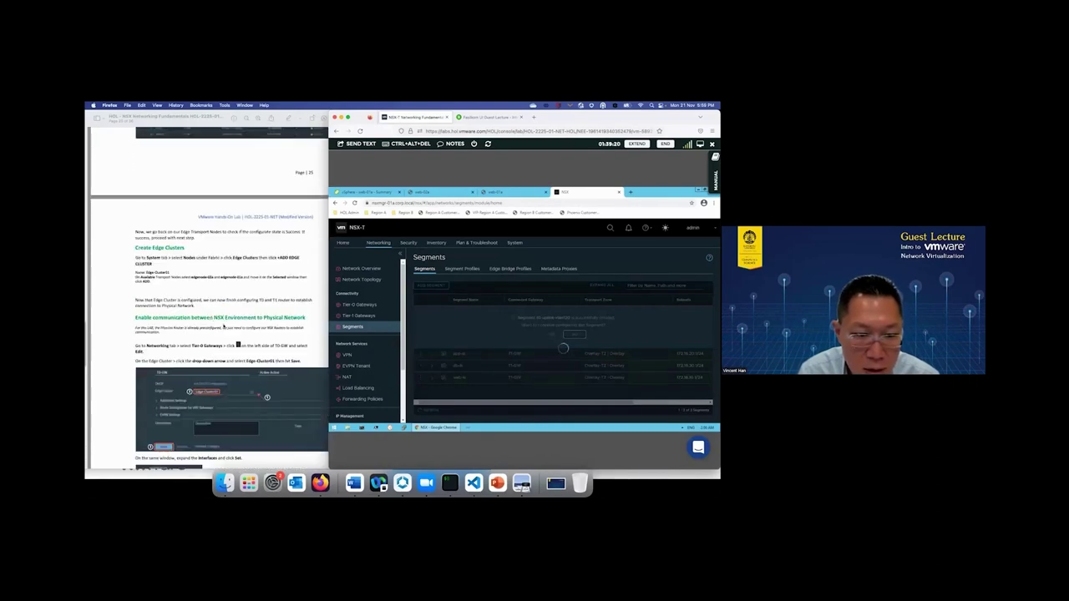
scroll(223, 328, "down", 2)
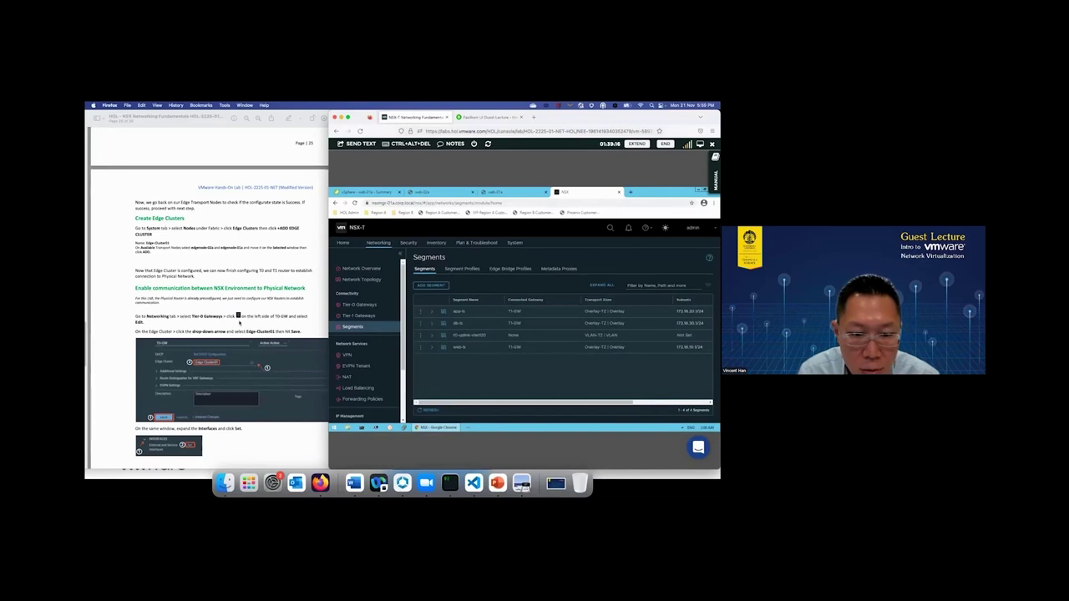
left_click(371, 306)
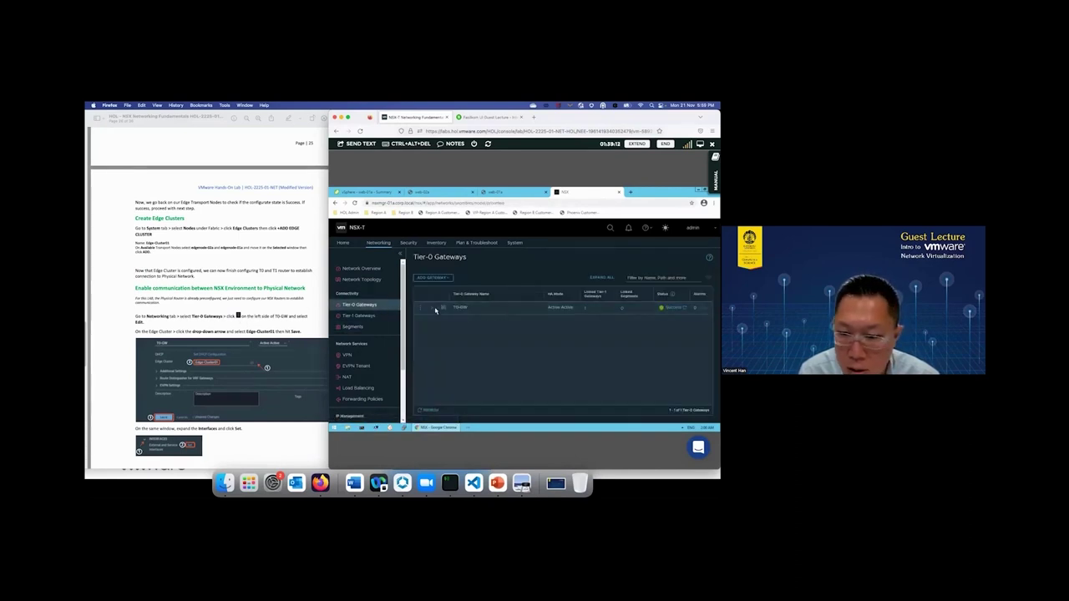
left_click(421, 310)
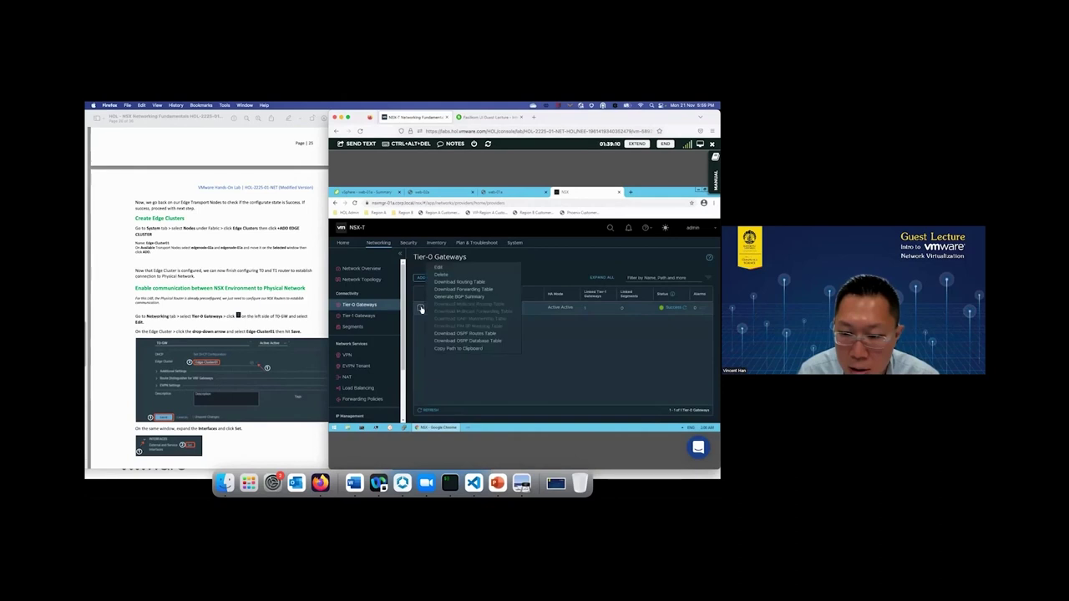
left_click(441, 269)
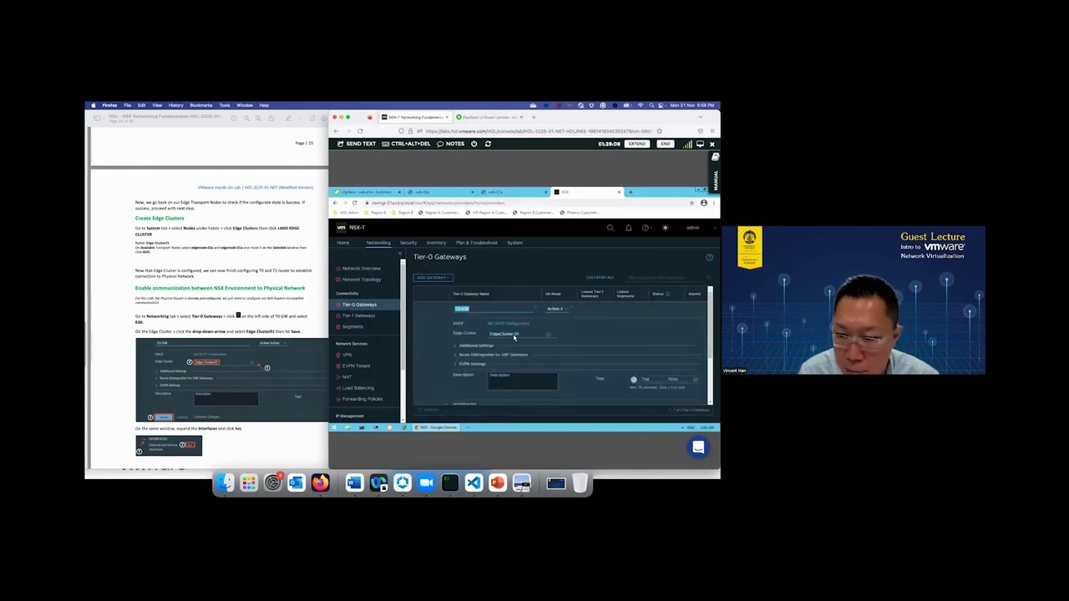
left_click(515, 335)
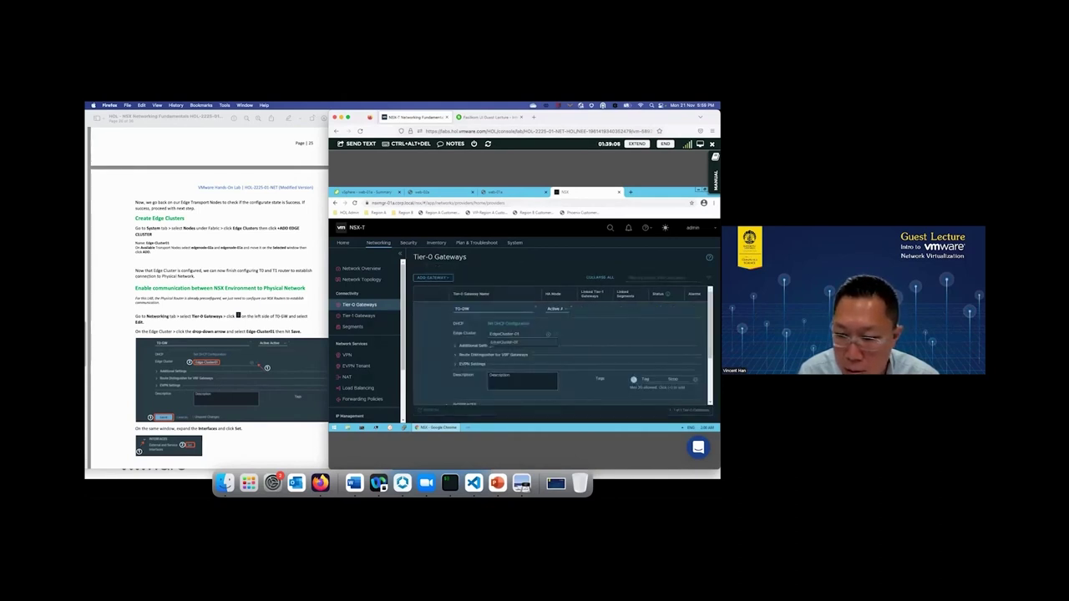
left_click(495, 344)
scroll(477, 391, "down", 2)
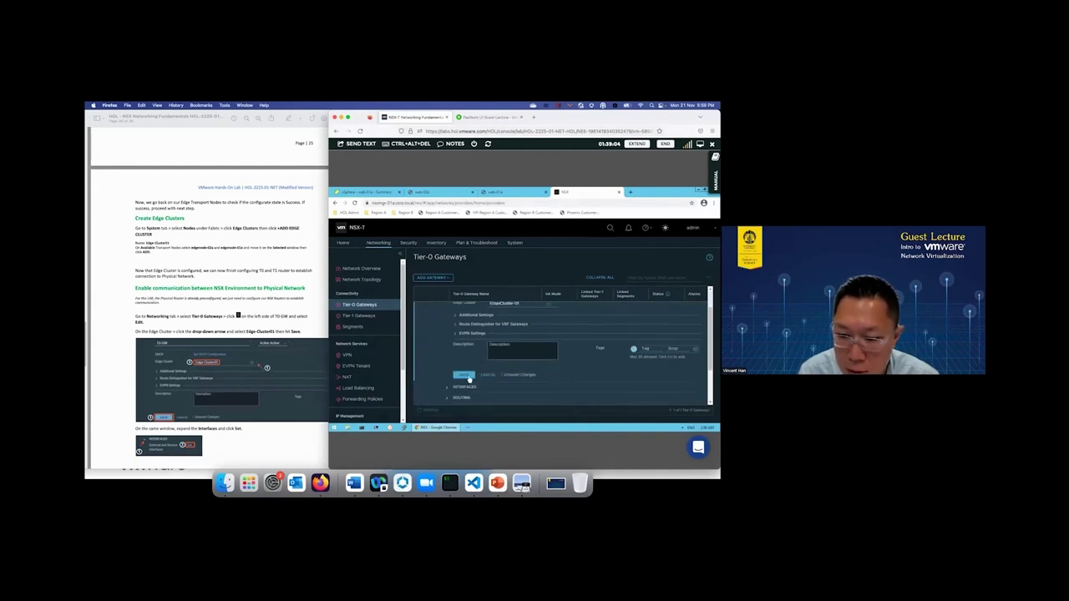
left_click(464, 375)
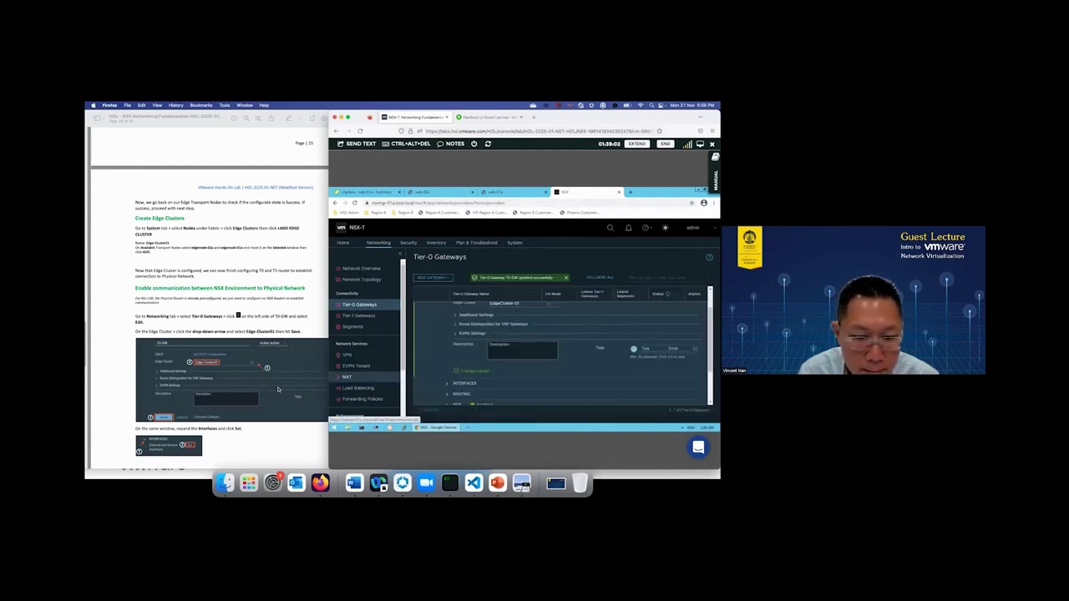
- Follow the lab guide to the T0-GW interface settings and start a new external interface named en-uplink1
scroll(277, 388, "down", 3)
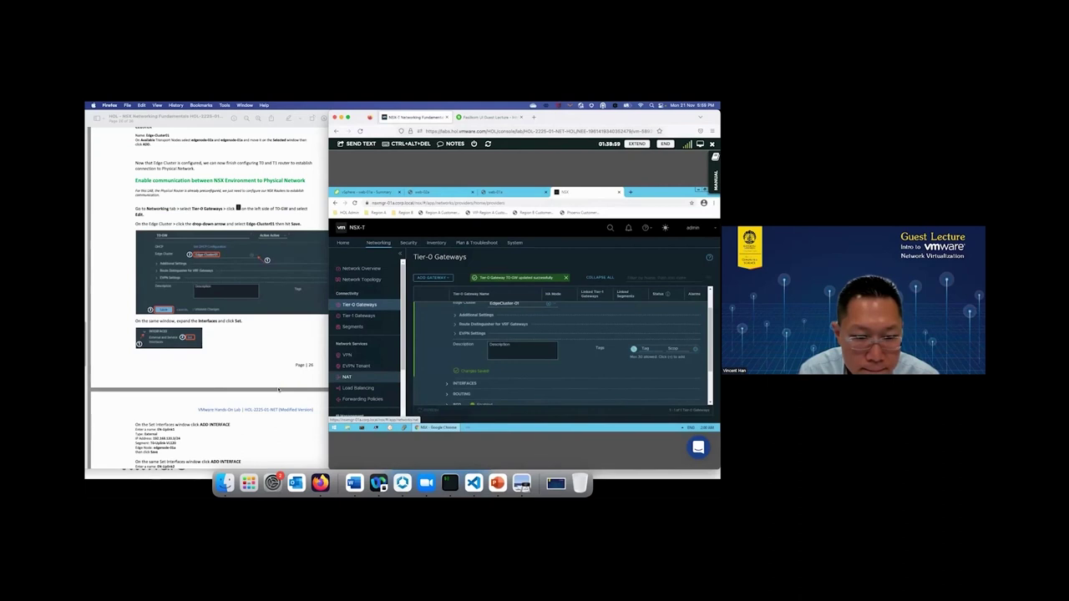
scroll(279, 390, "down", 1)
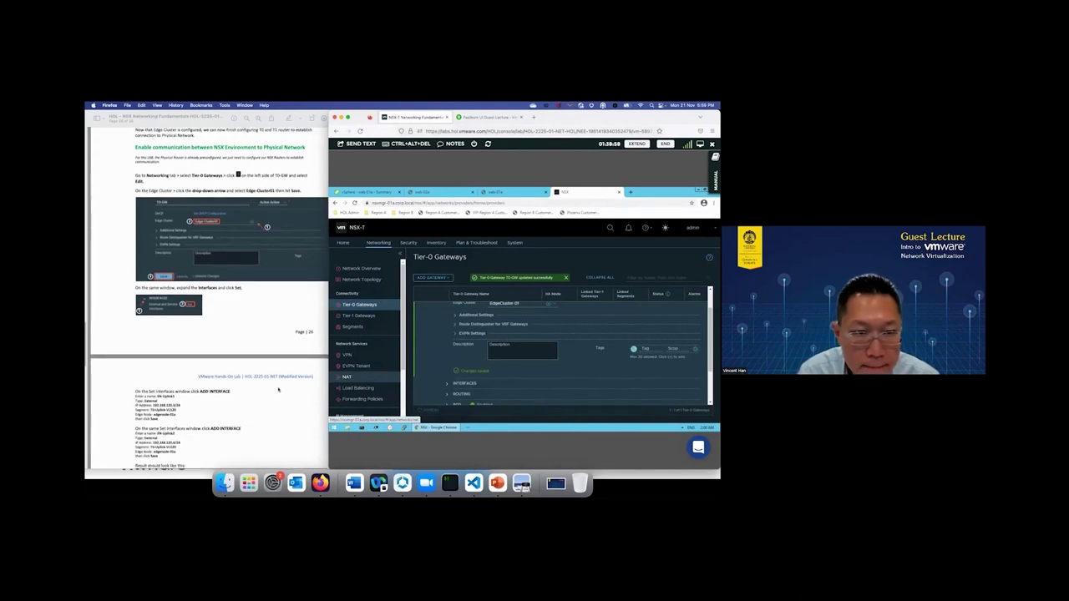
scroll(279, 389, "down", 2)
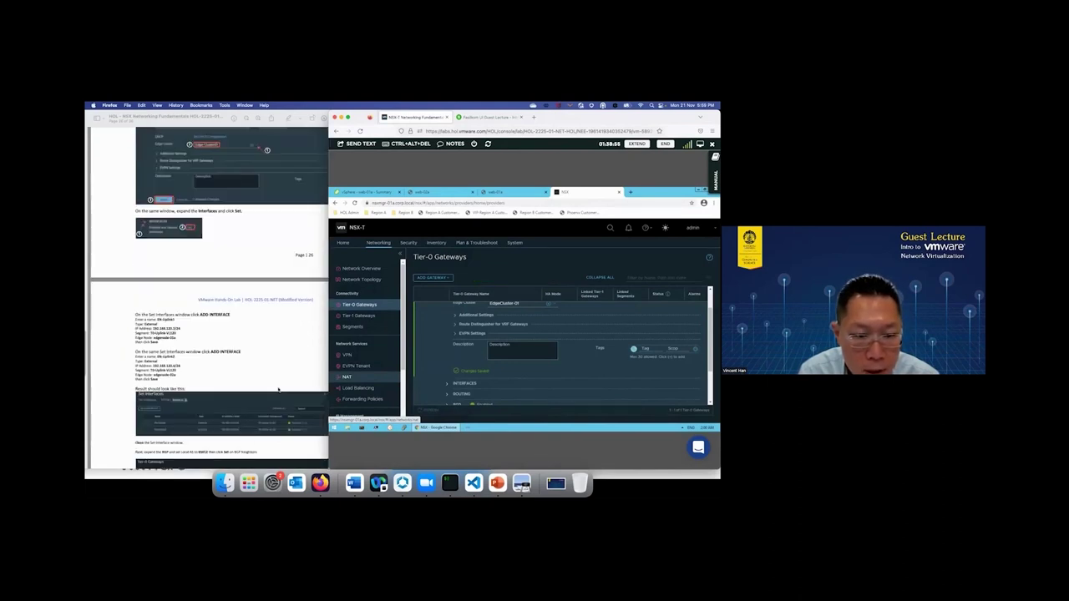
scroll(279, 389, "down", 1)
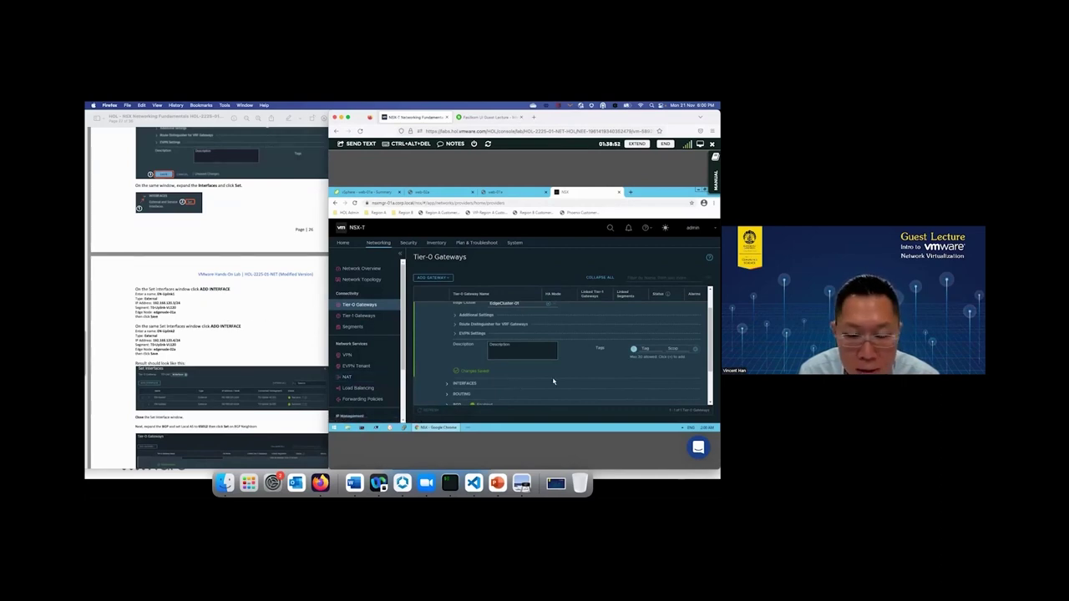
scroll(553, 381, "down", 2)
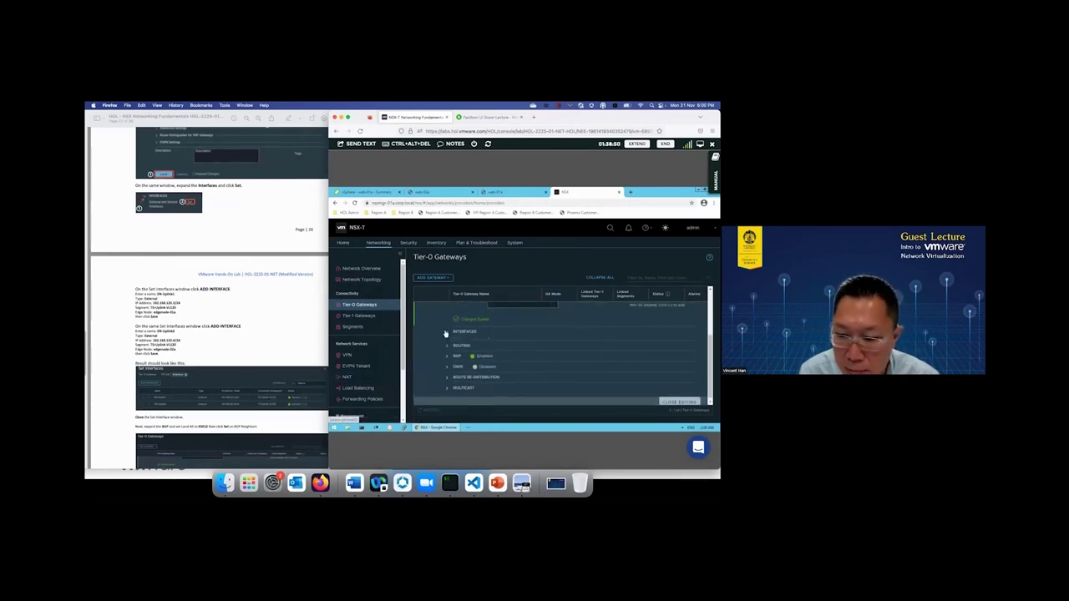
left_click(445, 334)
left_click(489, 340)
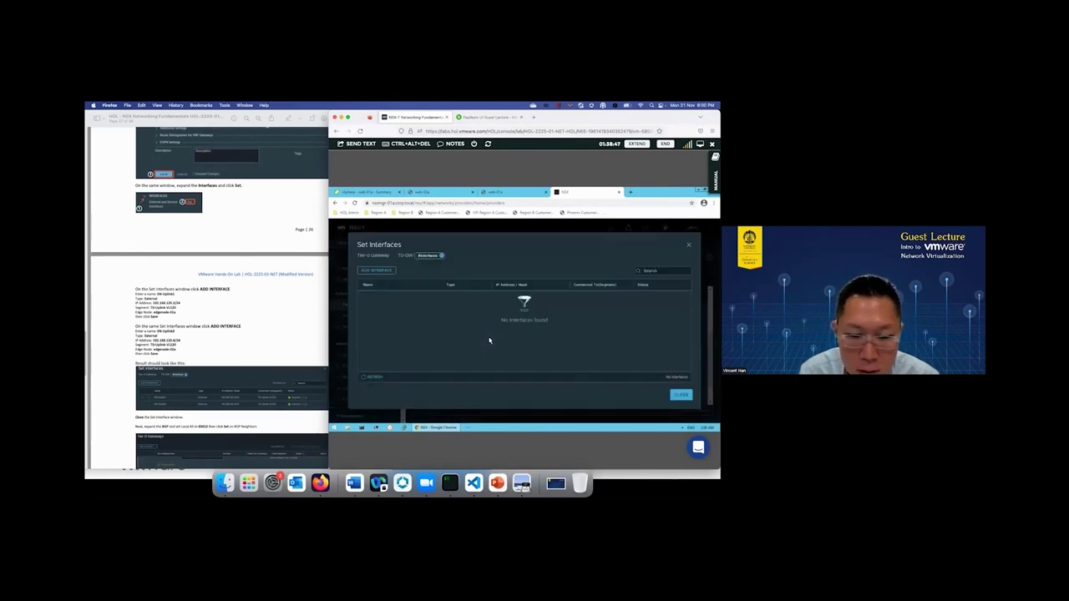
left_click(380, 271)
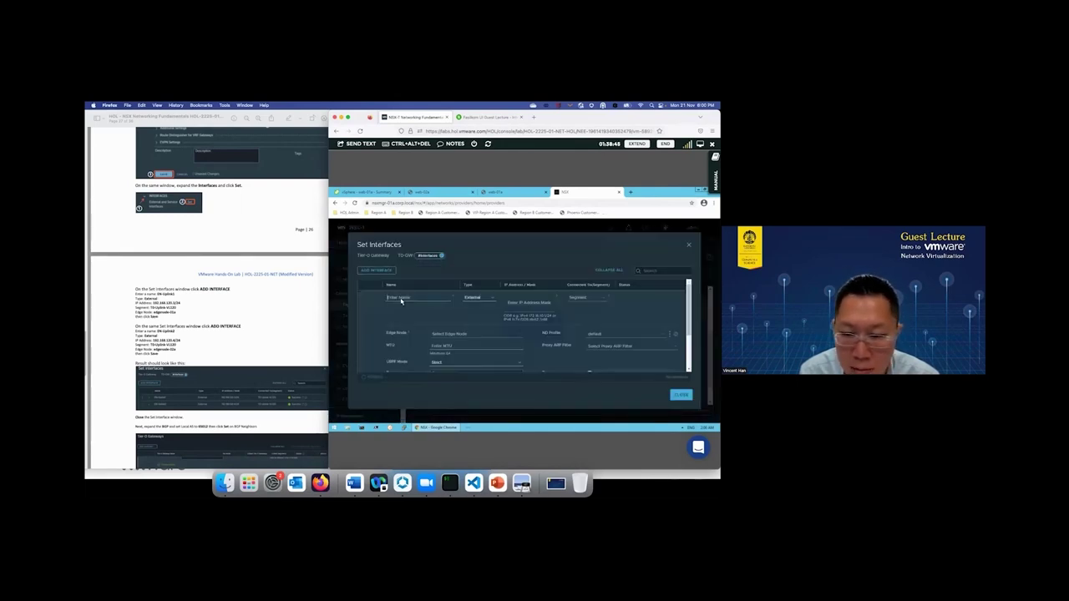
type("EN-Upli")
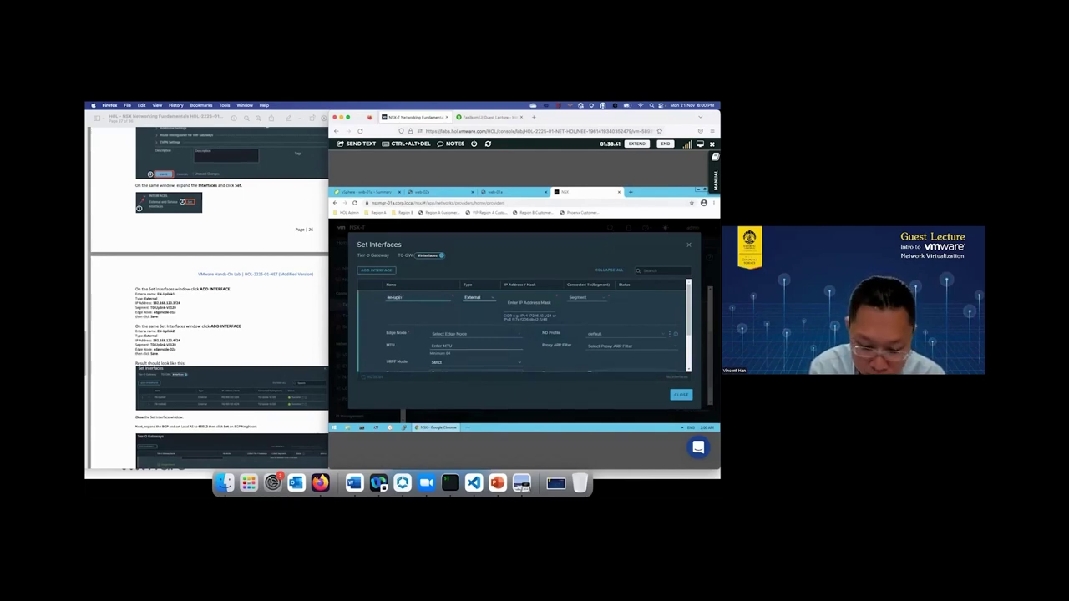
type("nk1")
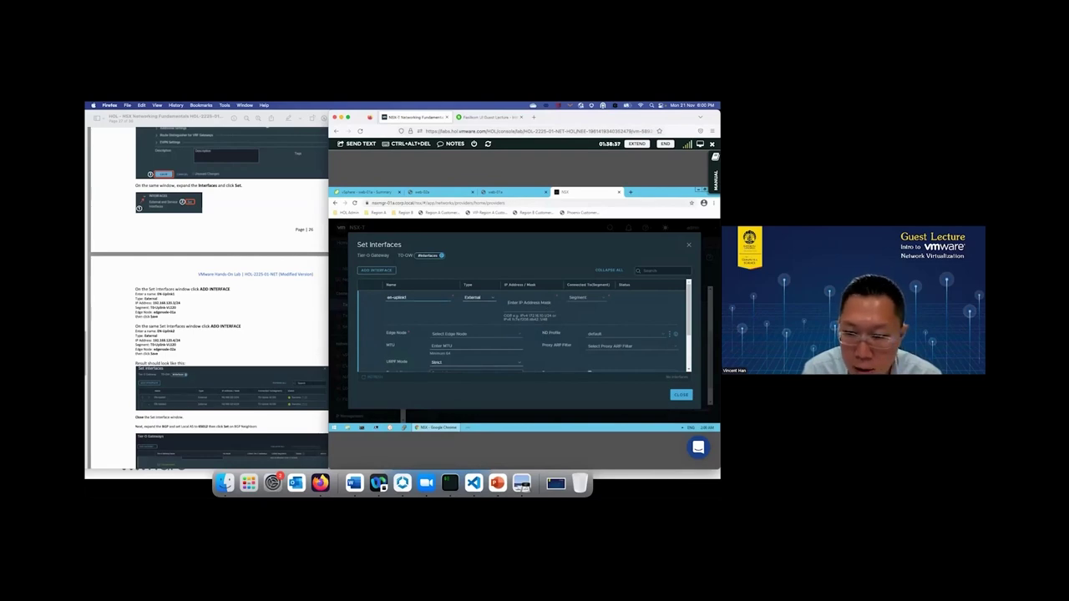
- Give en-uplink1 the address 192.168.120.3/24, connect it to the t0-uplink-vlan120 segment on edge node edgenode-01a and save the interface
type("192")
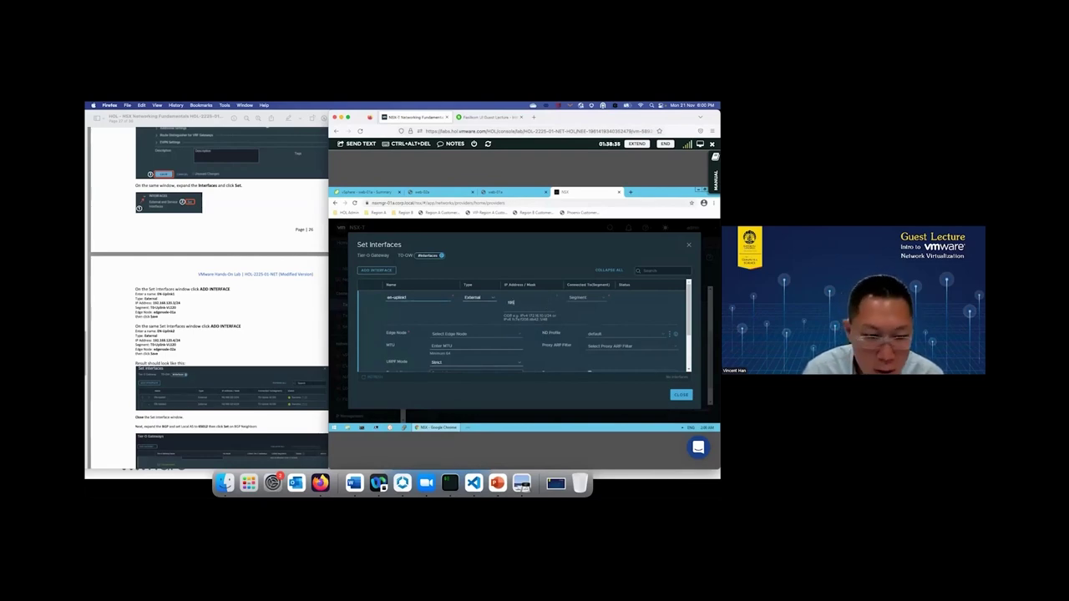
type(".168.120.3/24")
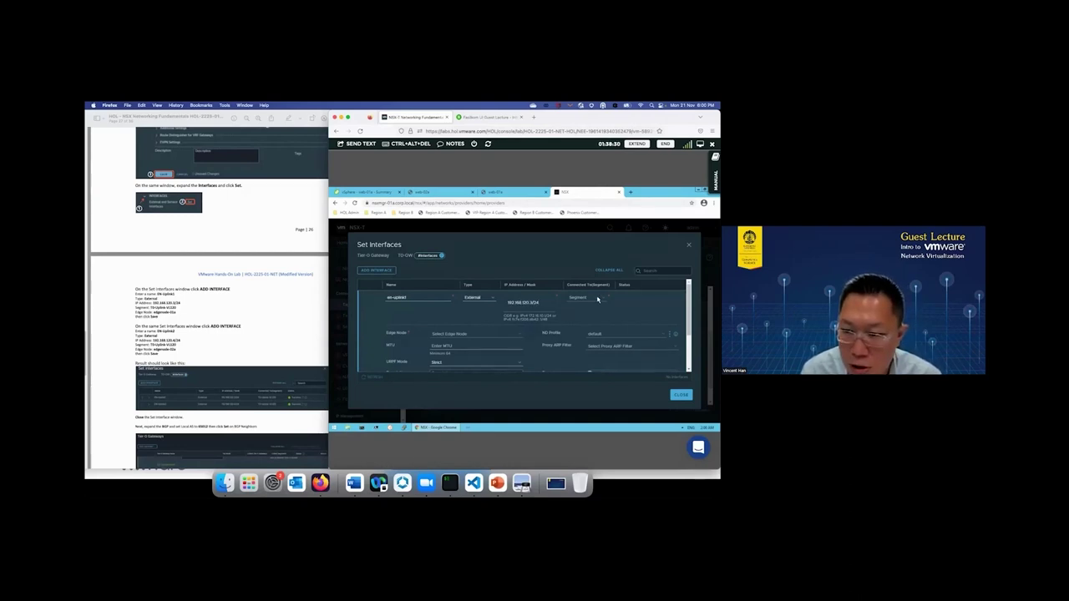
left_click(583, 298)
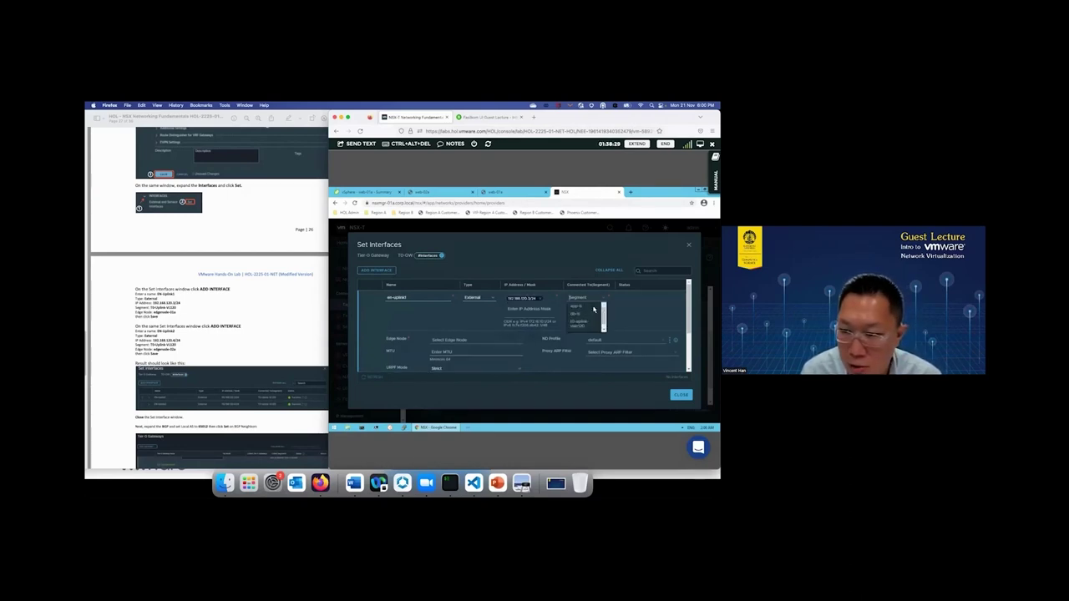
left_click(586, 322)
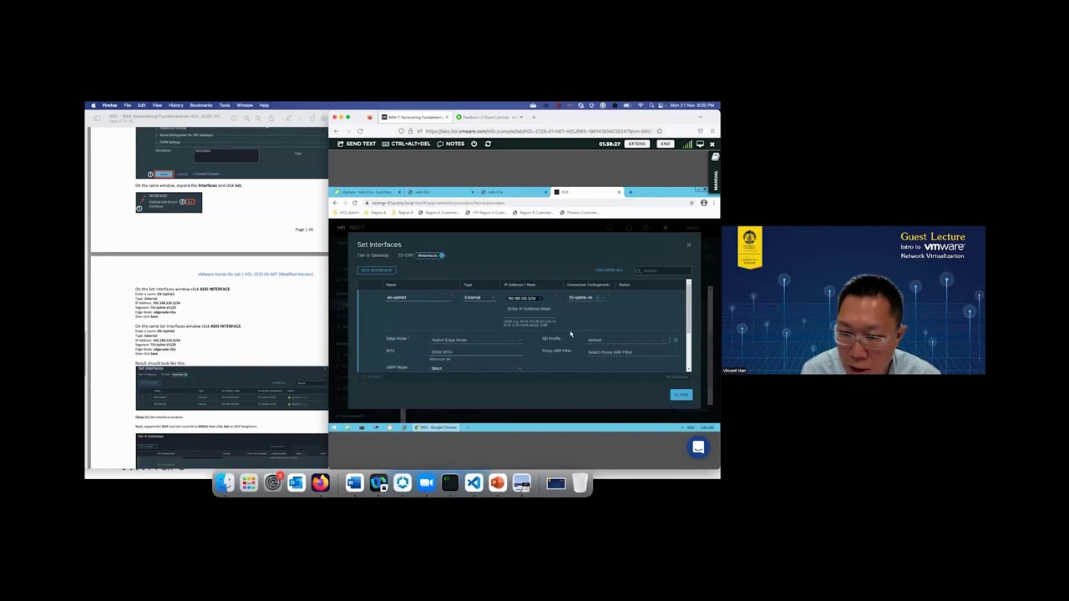
left_click(475, 341)
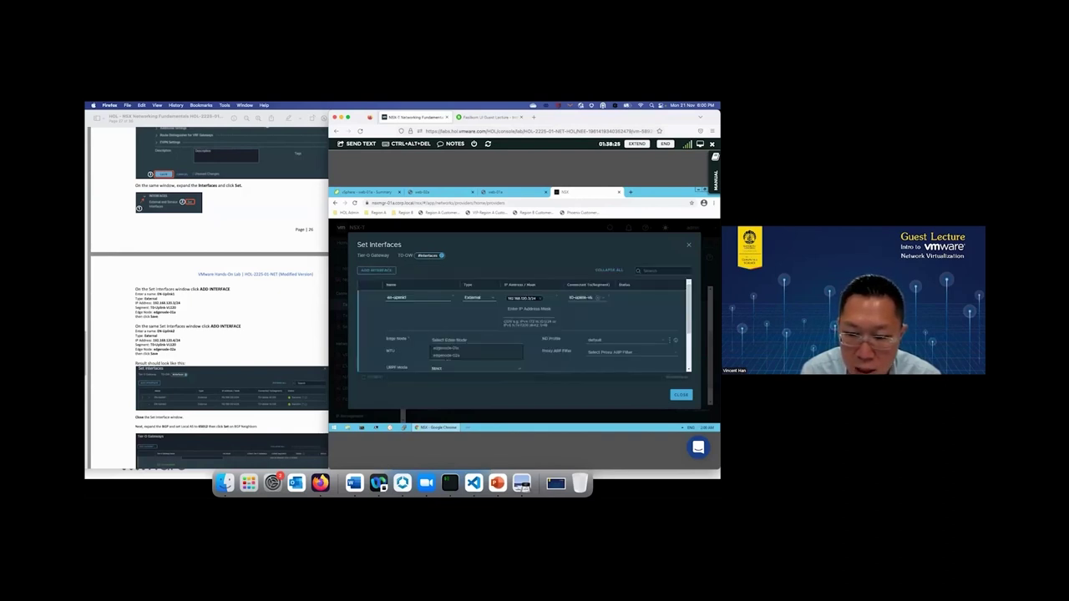
left_click(459, 348)
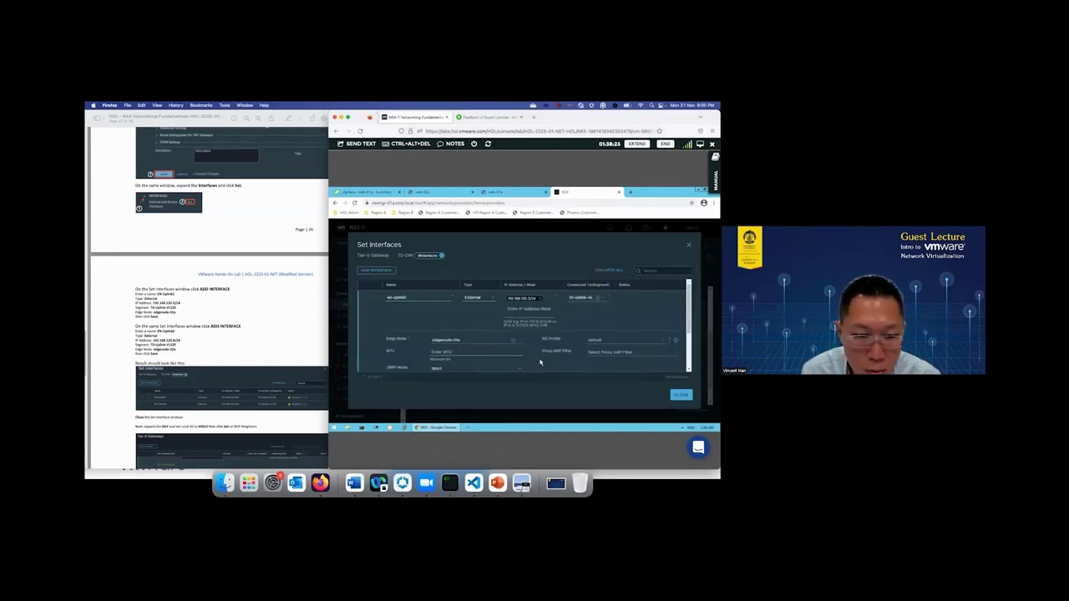
scroll(534, 366, "down", 1)
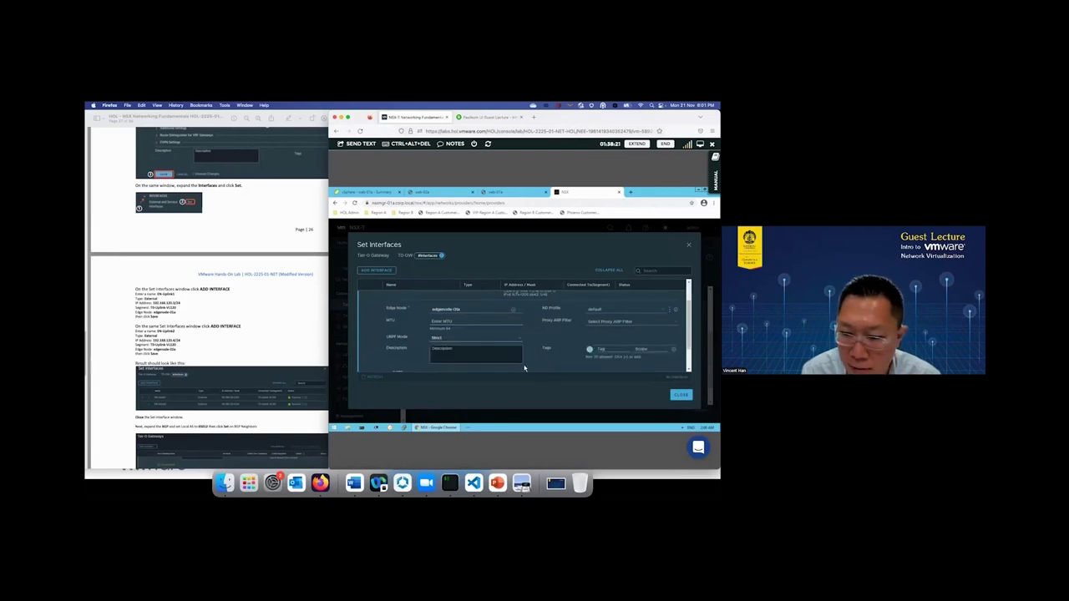
scroll(430, 366, "down", 1)
left_click(402, 363)
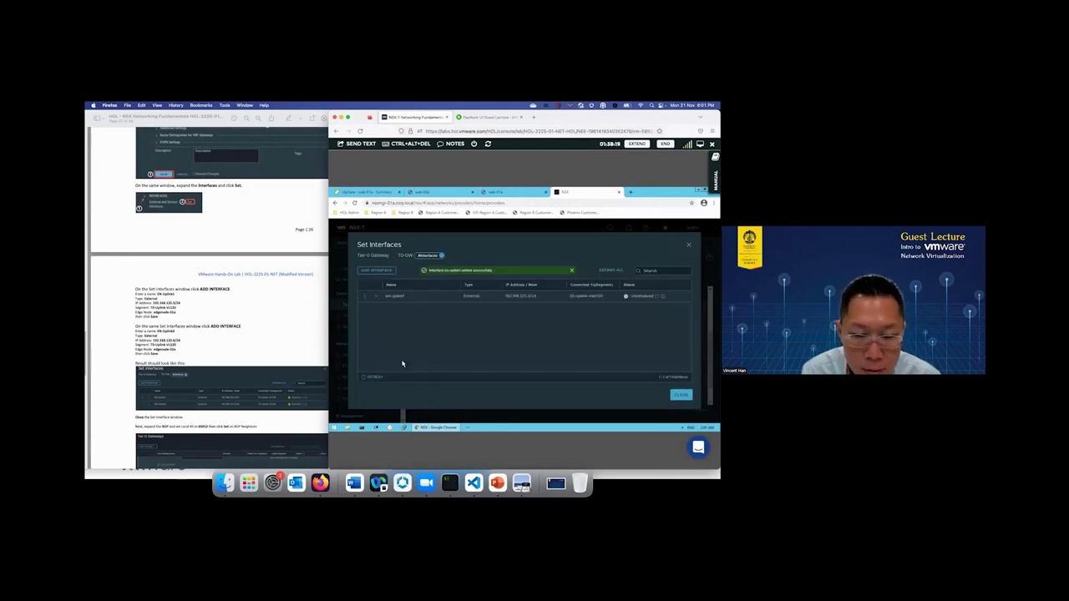
- Start a second external interface named en-uplink2 with the IP address 192.168.120.4/24
left_click(377, 272)
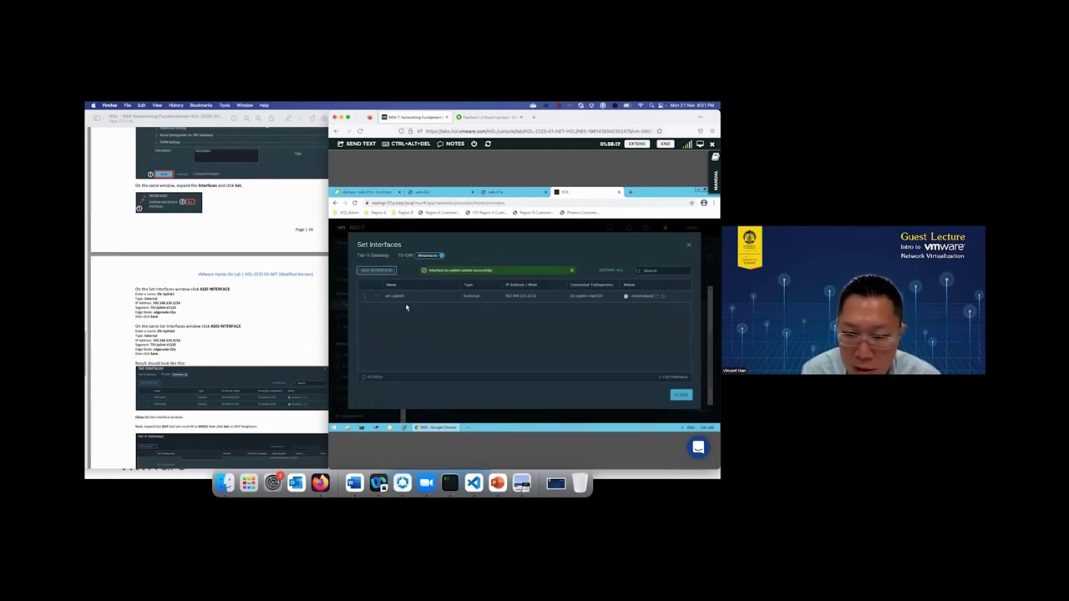
type("en")
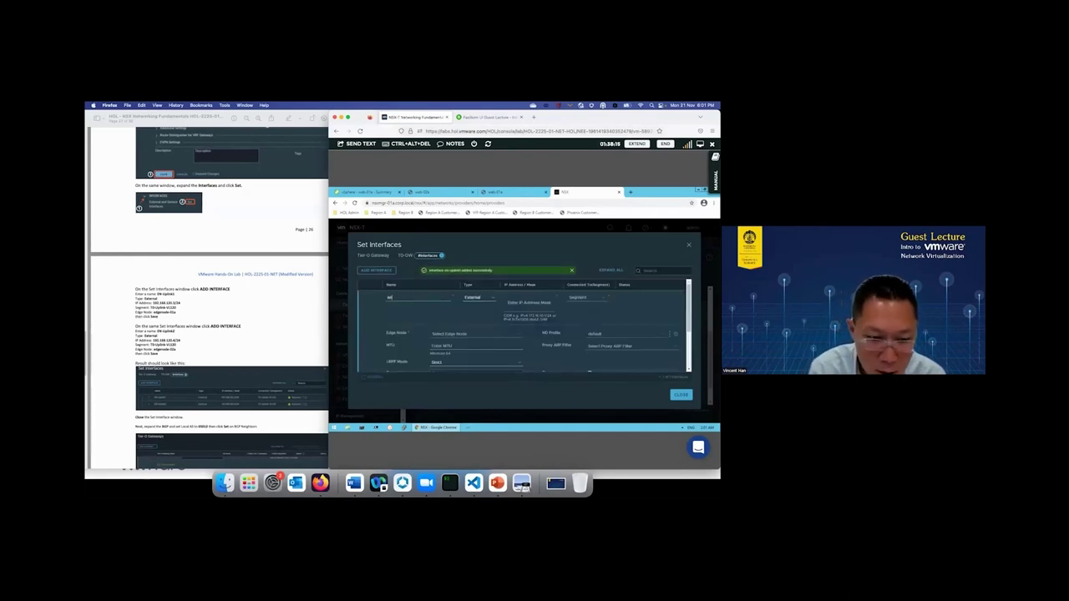
type("-up")
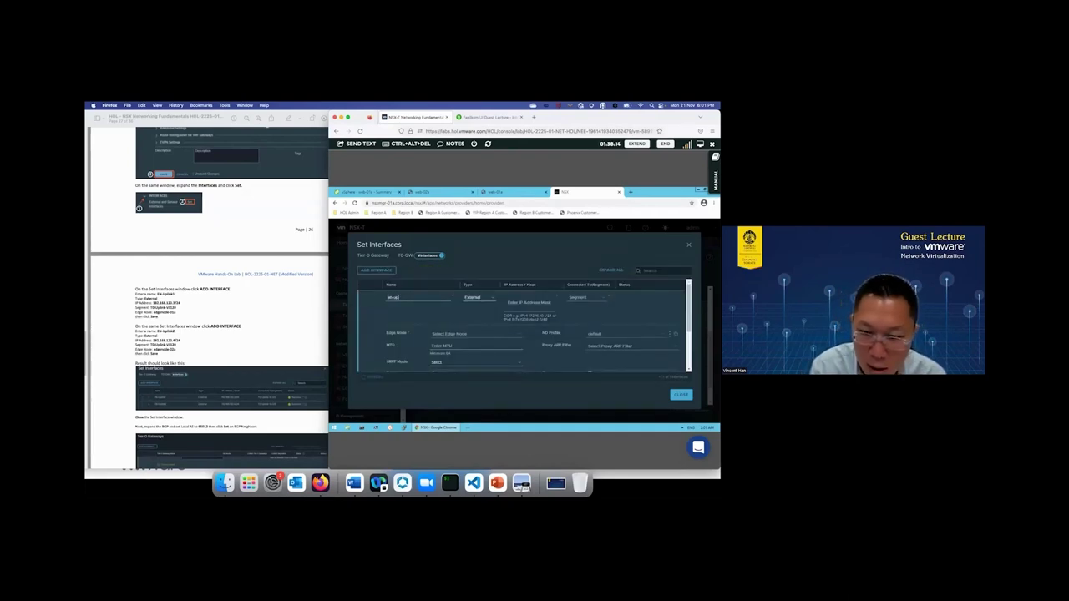
type("link2")
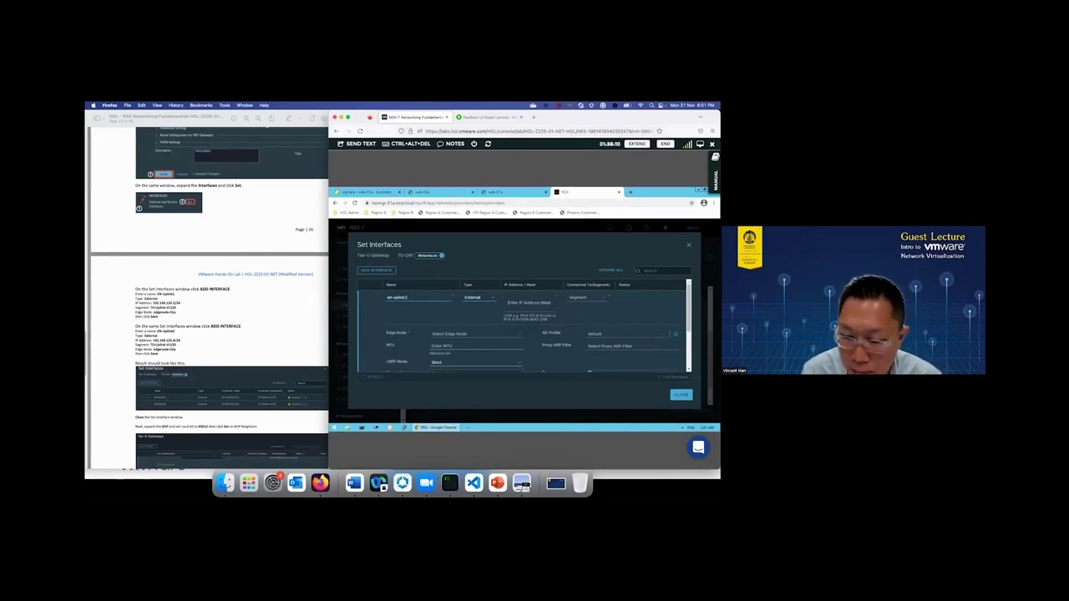
type("19")
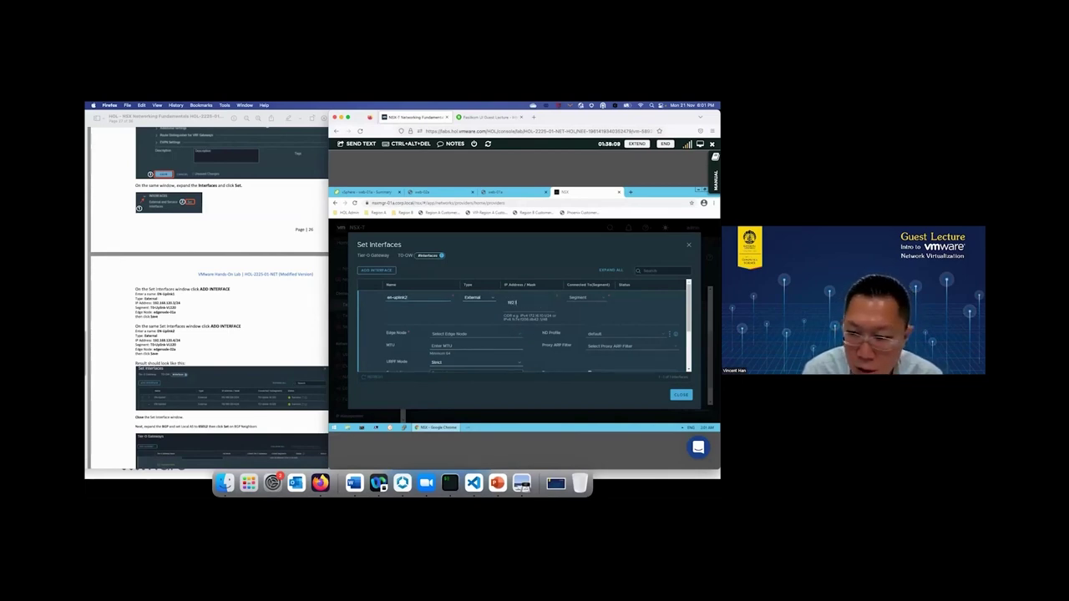
type("2.168.120.4/24")
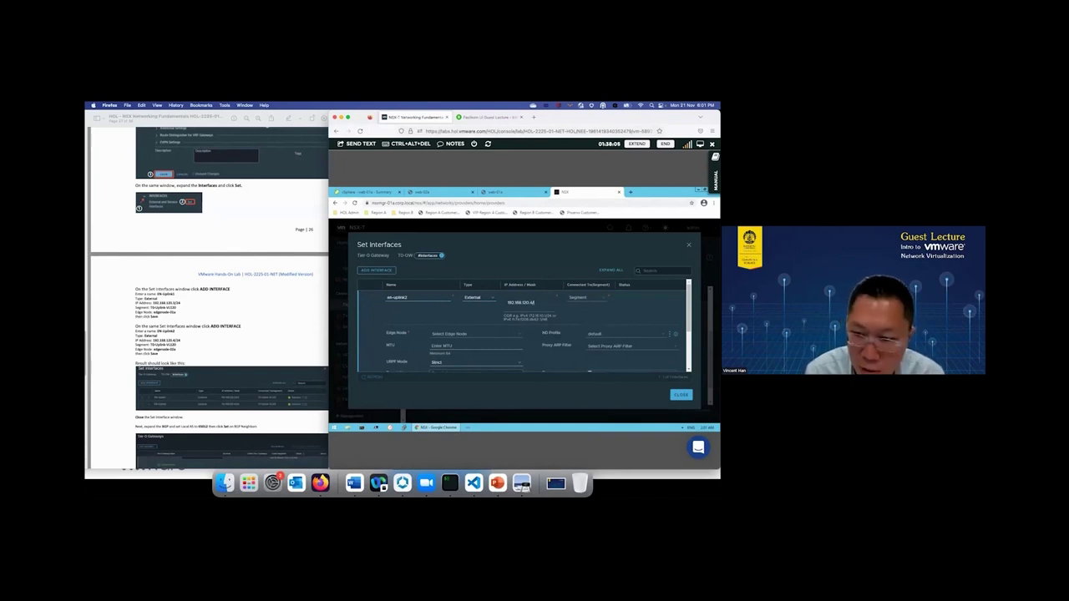
- Connect en-uplink2 to the t0-uplink-vlan120 segment, choose its edge node, save it and close the interface settings
left_click(601, 300)
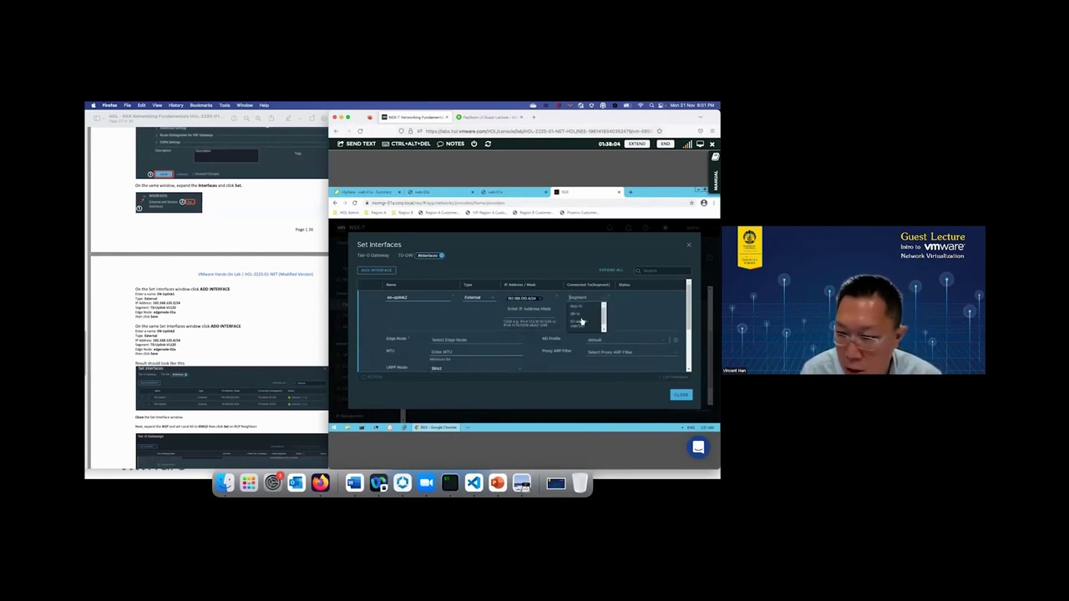
left_click(589, 323)
left_click(469, 340)
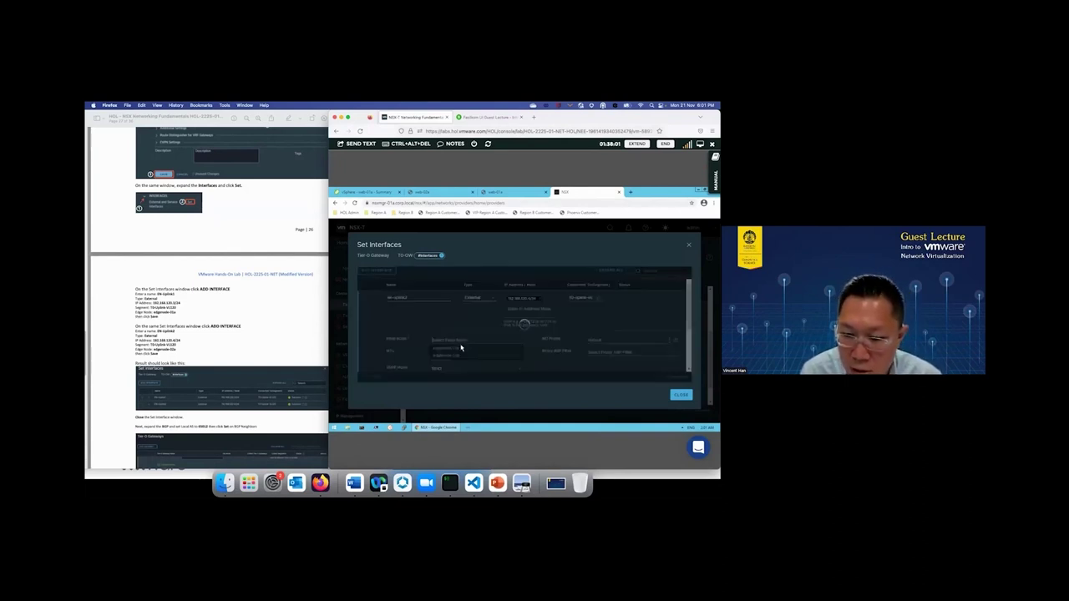
left_click(460, 350)
scroll(439, 352, "down", 4)
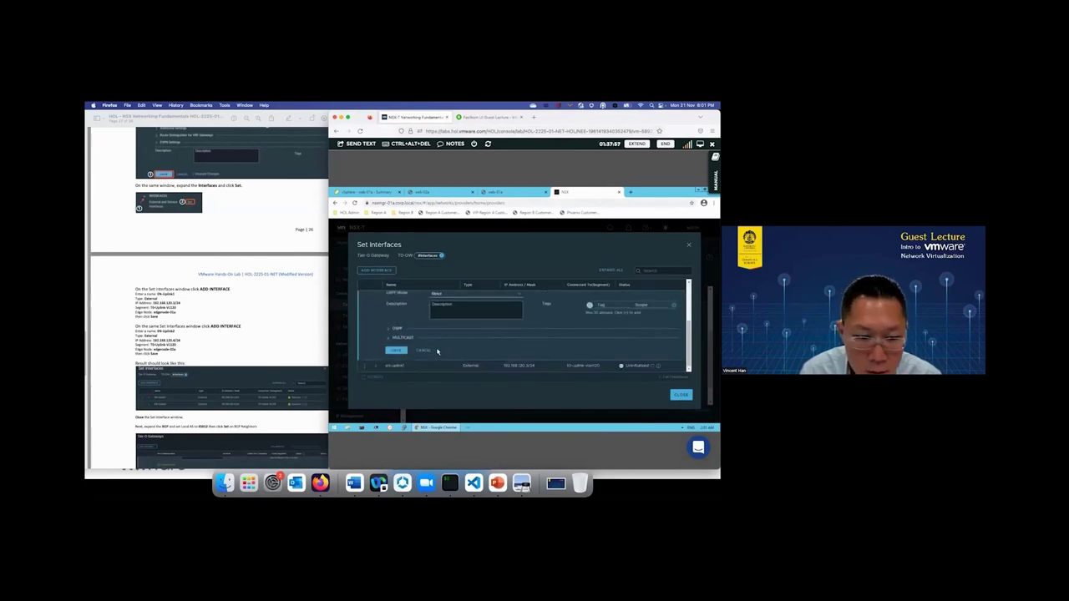
left_click(397, 351)
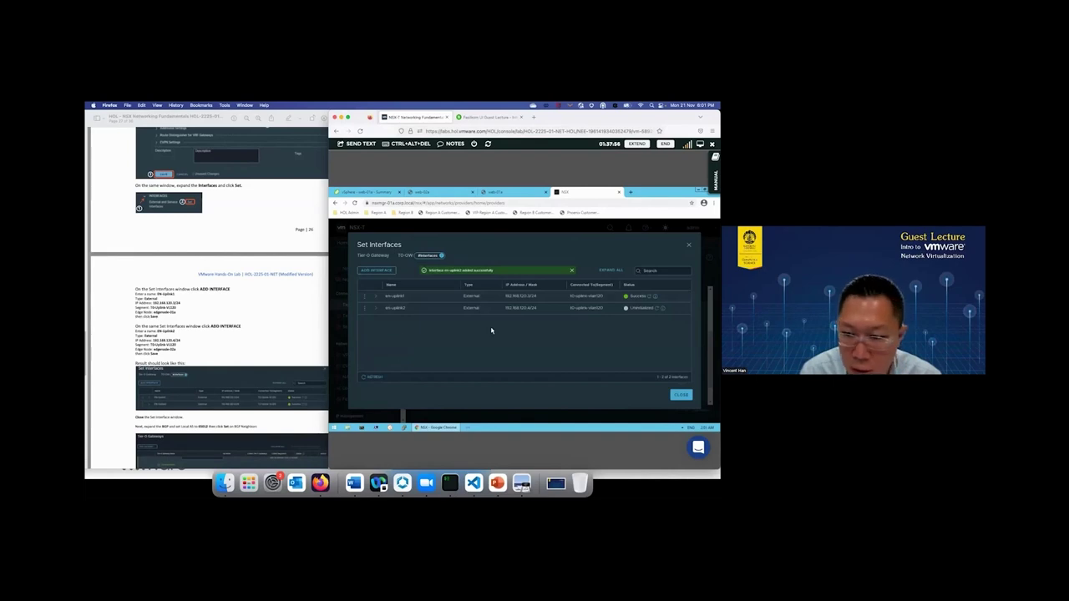
left_click(678, 393)
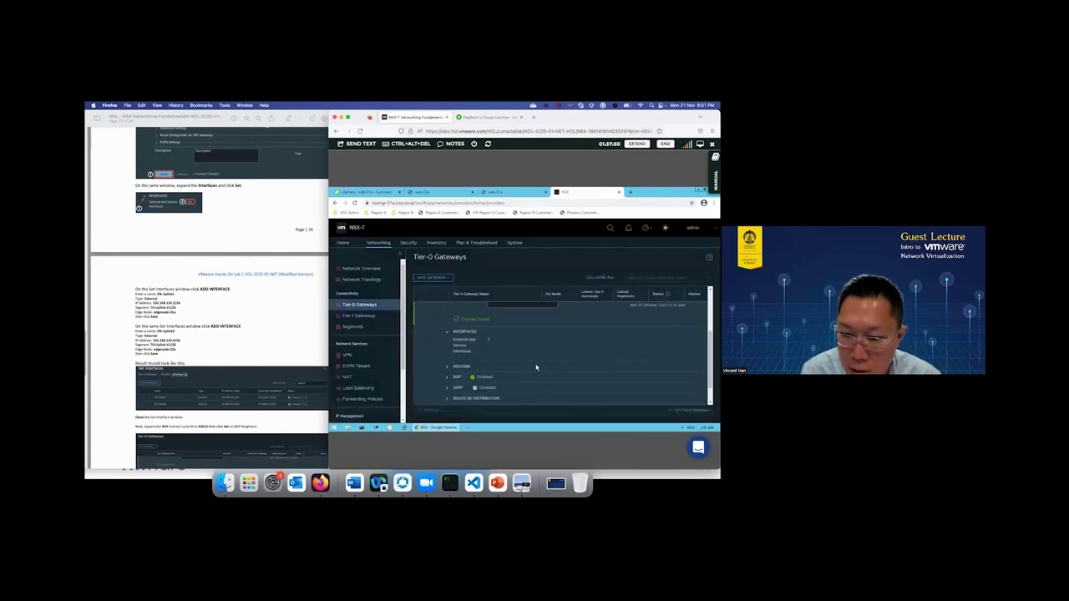
- Set the local AS number in the T0-GW gateway's BGP settings to 65002, as the lab guide describes
scroll(535, 366, "down", 1)
scroll(289, 357, "down", 2)
scroll(289, 356, "down", 2)
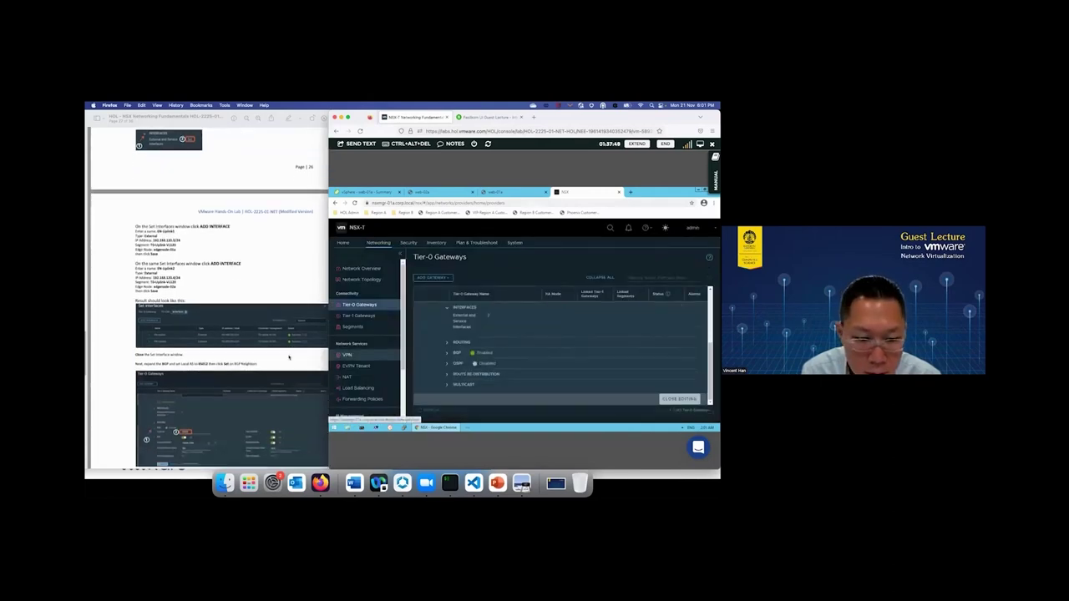
left_click(447, 353)
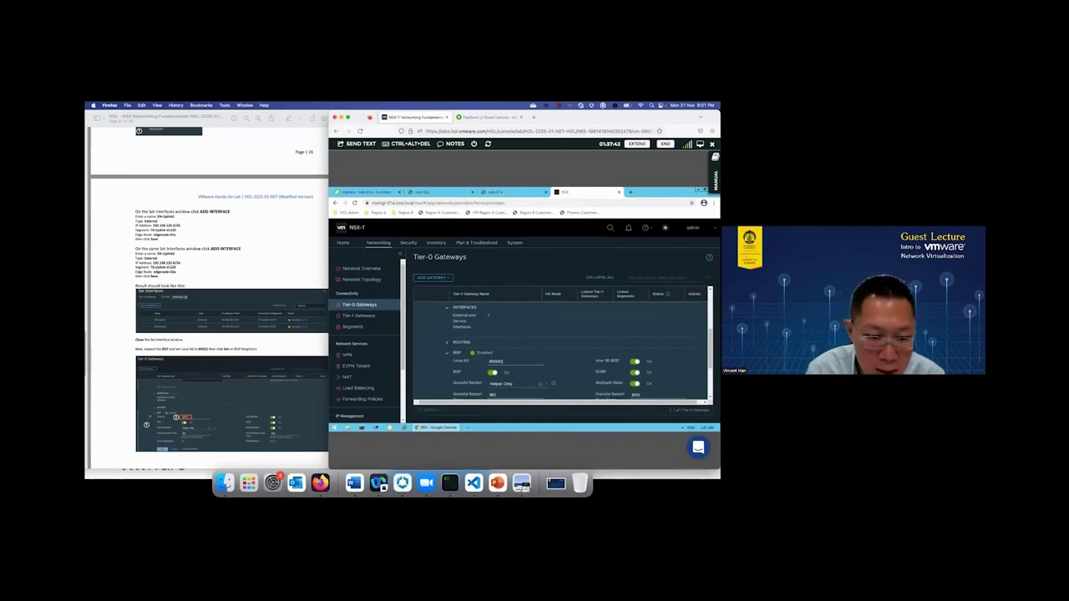
key("BackSpace")
key("BackSpace")
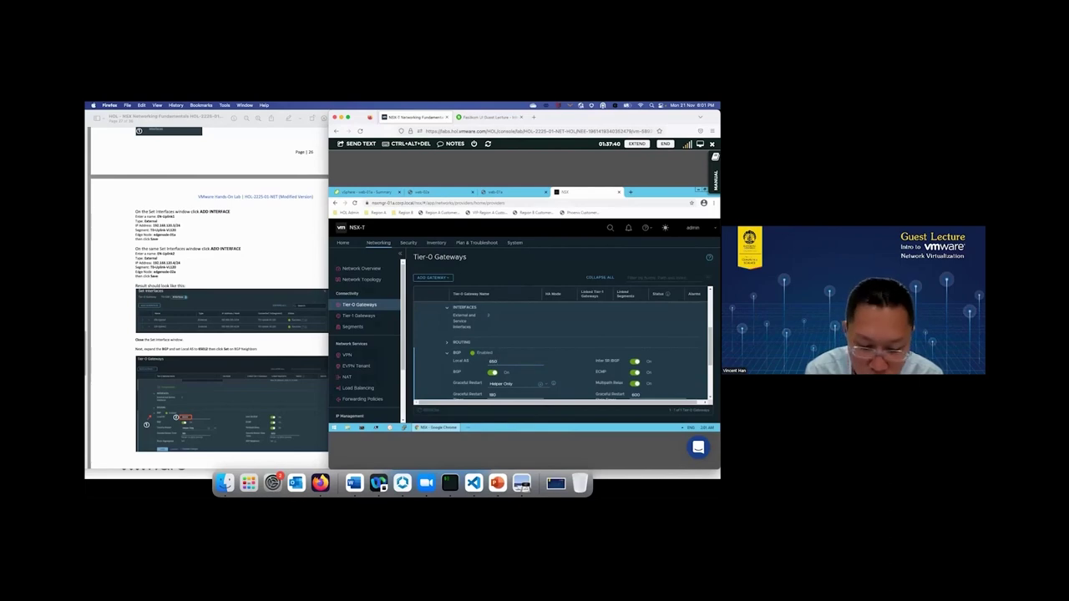
scroll(215, 386, "down", 6)
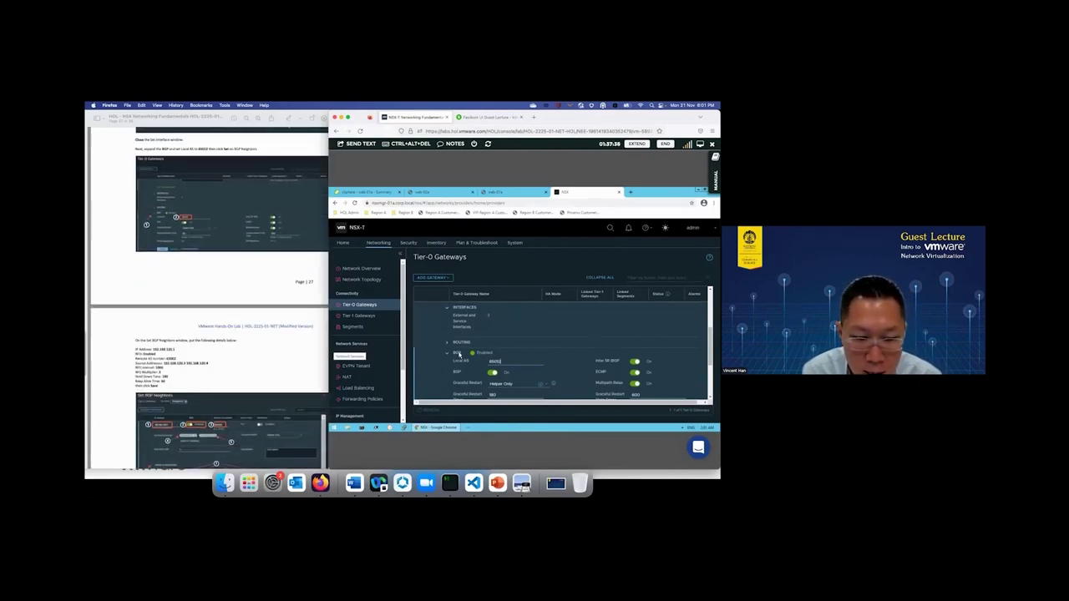
- Add a BGP neighbor to the T0-GW gateway with IP address 192.168.120.1, BFD enabled and remote AS number 65002
scroll(535, 363, "down", 2)
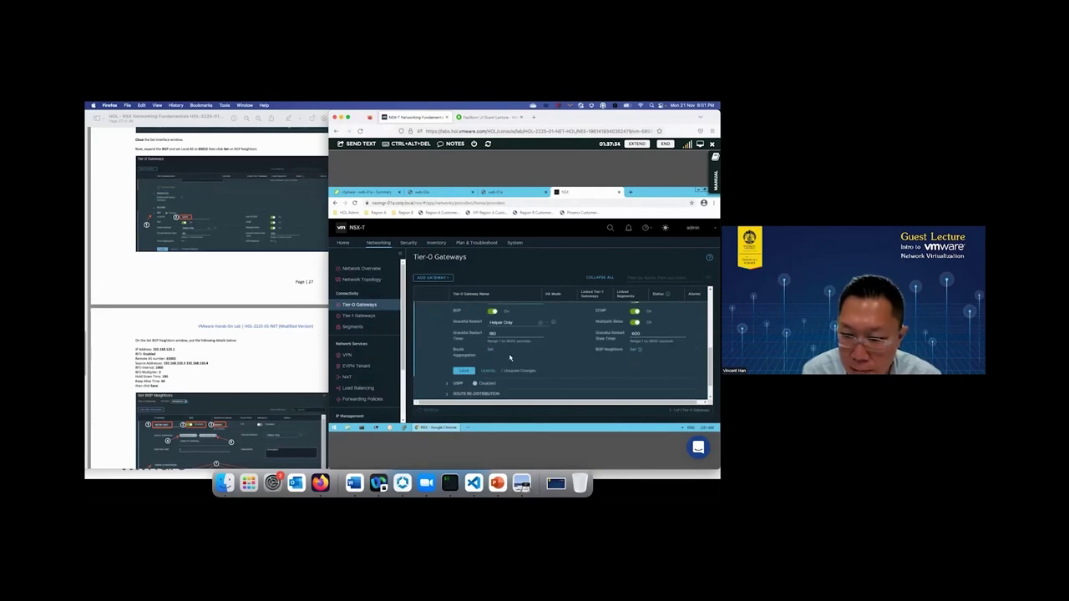
left_click(633, 349)
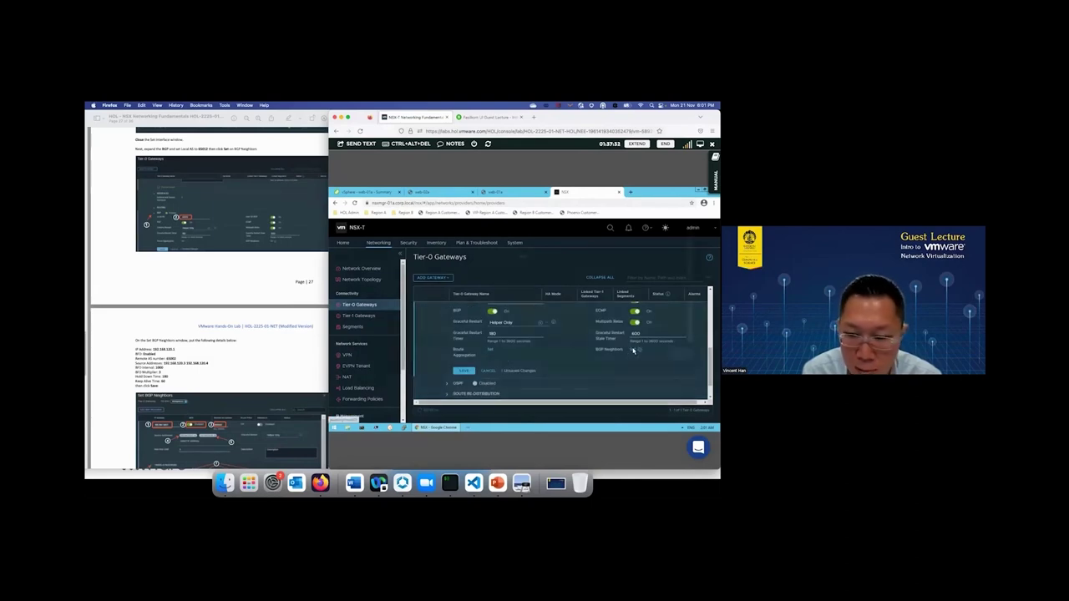
left_click(374, 272)
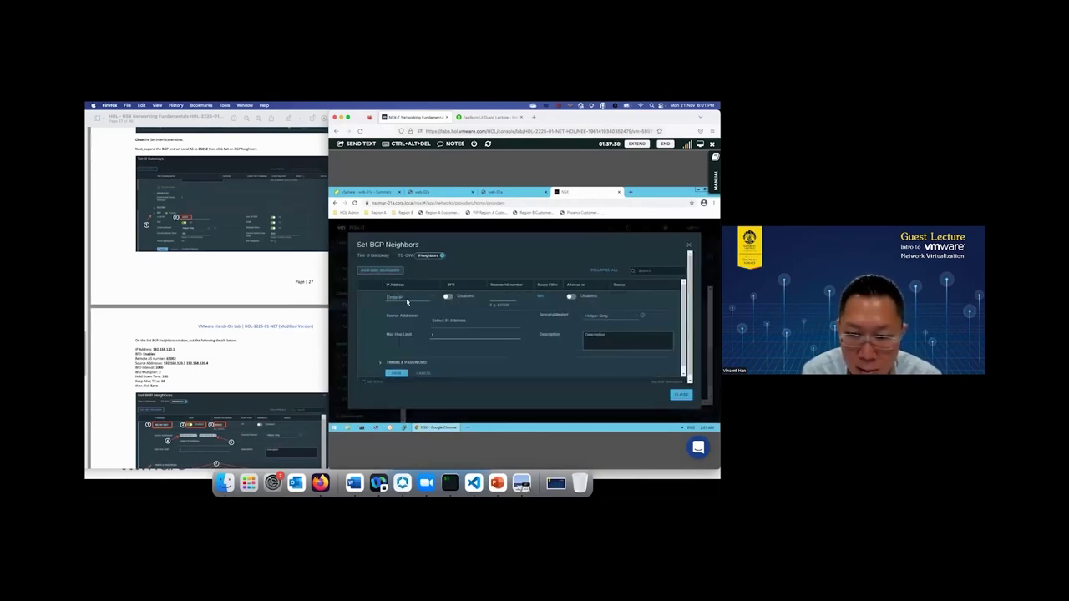
type("192.168.120.1")
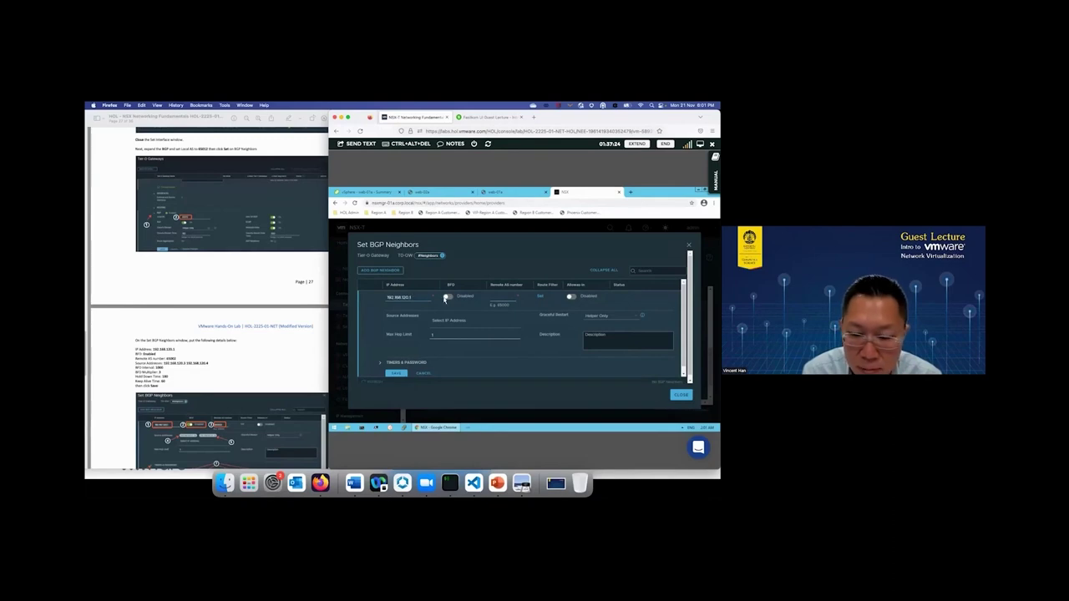
left_click(446, 298)
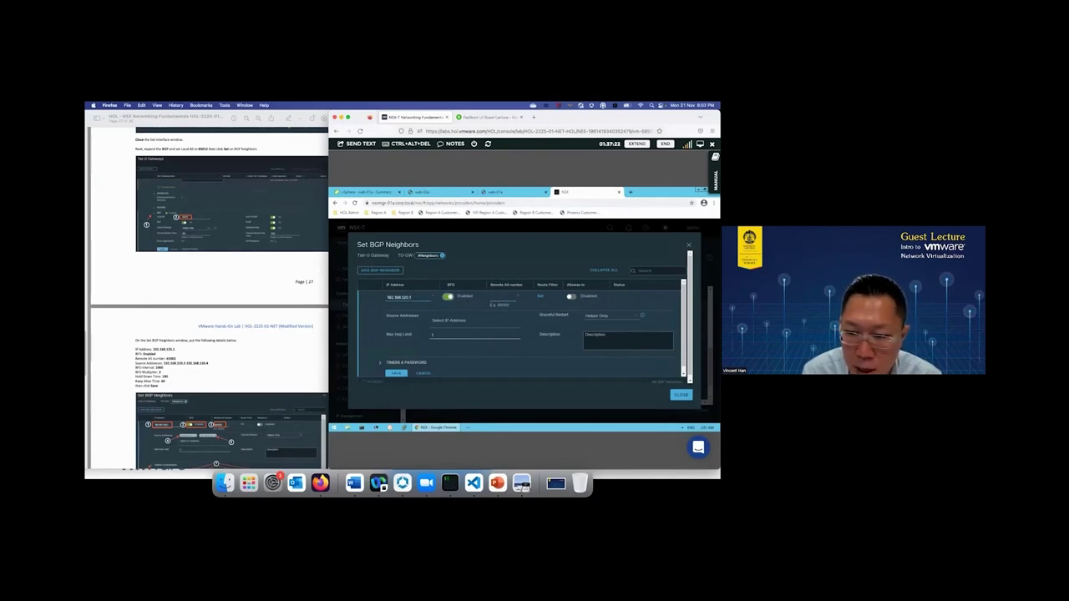
left_click(501, 298)
type("65002")
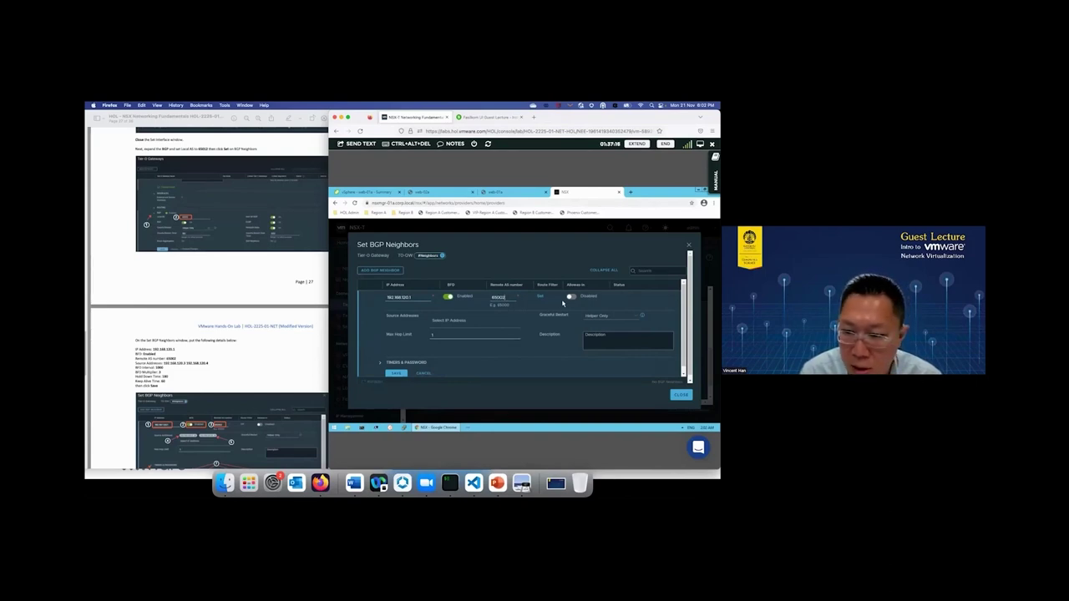
- Select 192.168.120.3 and 192.168.120.4 as the BGP neighbor's source addresses
left_click(448, 319)
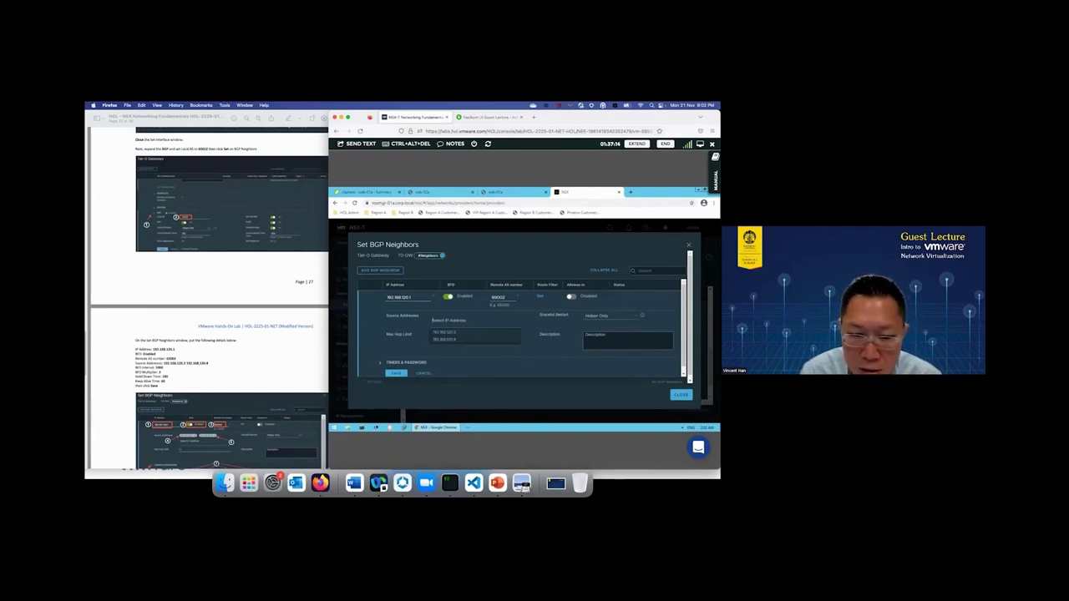
left_click(451, 333)
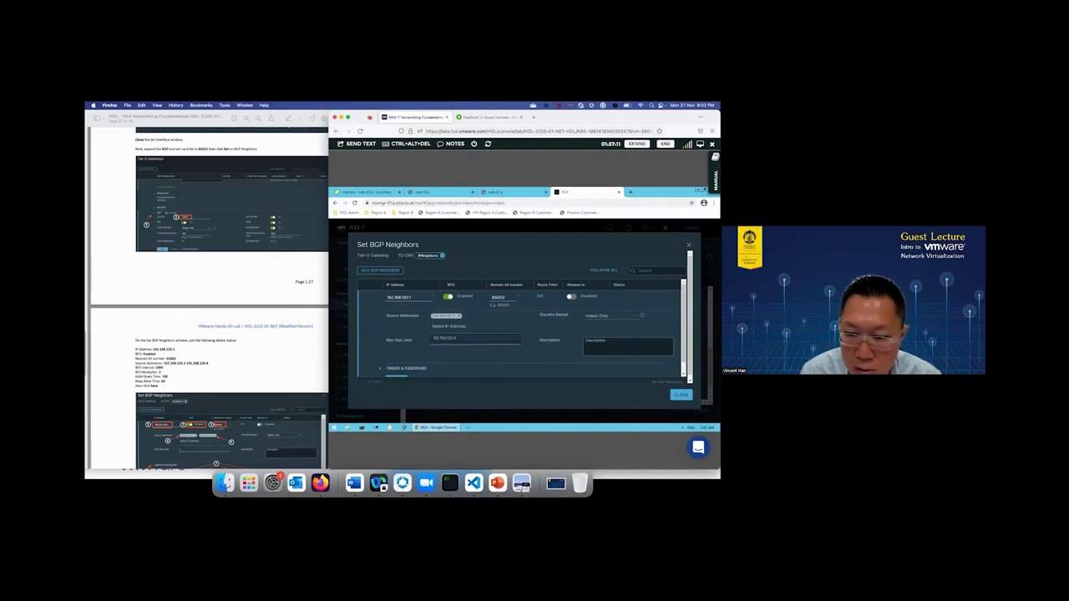
left_click(452, 339)
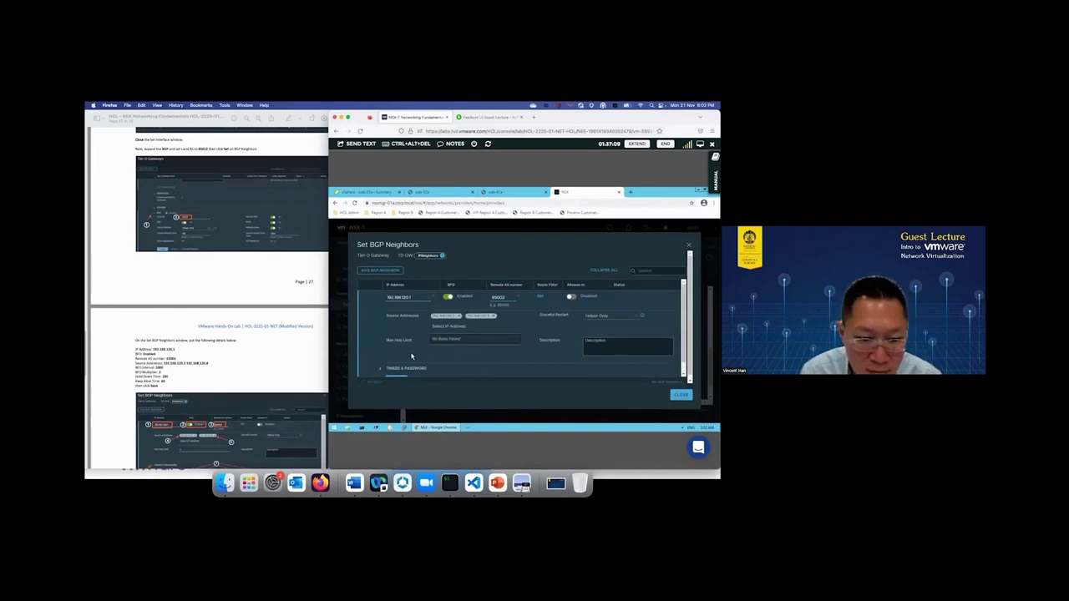
- Set the neighbor's BFD interval to 1000, BFD multiplier to 3, hold down time to 180 and keep alive time to 60, and save it
scroll(482, 345, "down", 1)
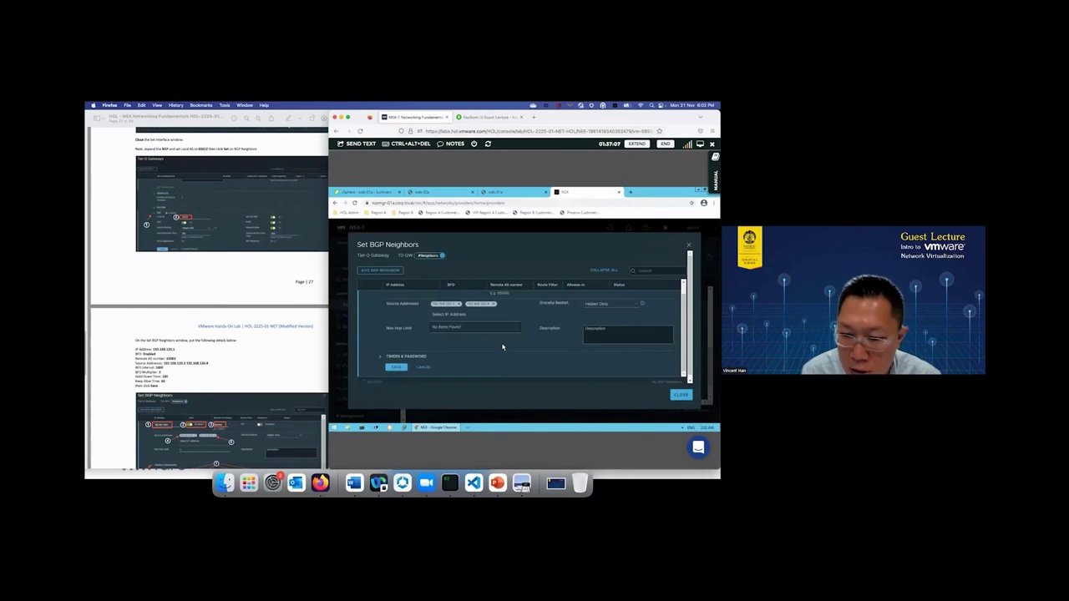
left_click(380, 356)
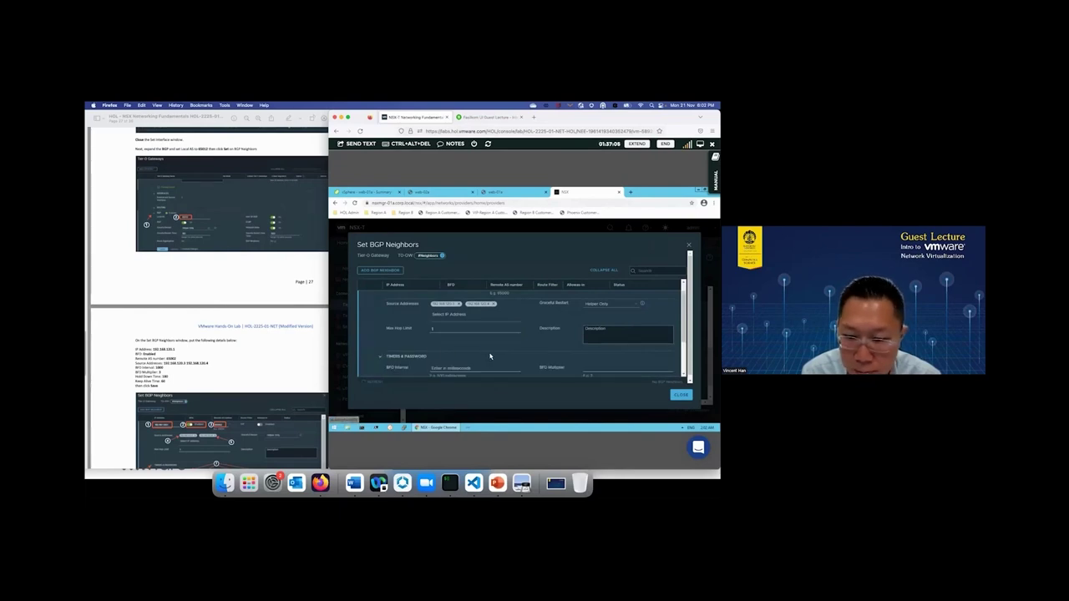
scroll(480, 351, "down", 3)
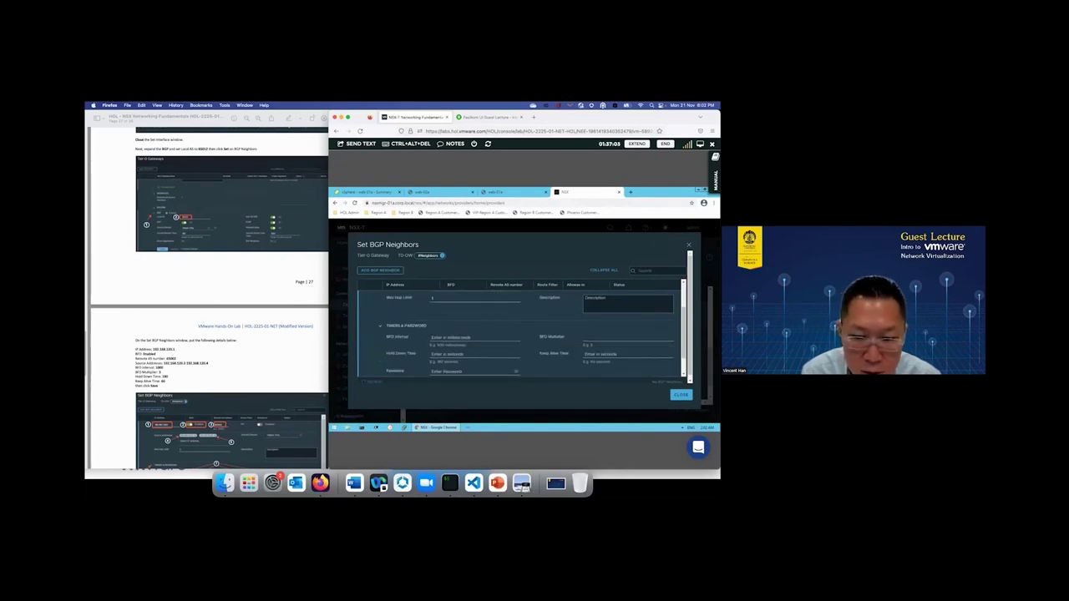
type("1000")
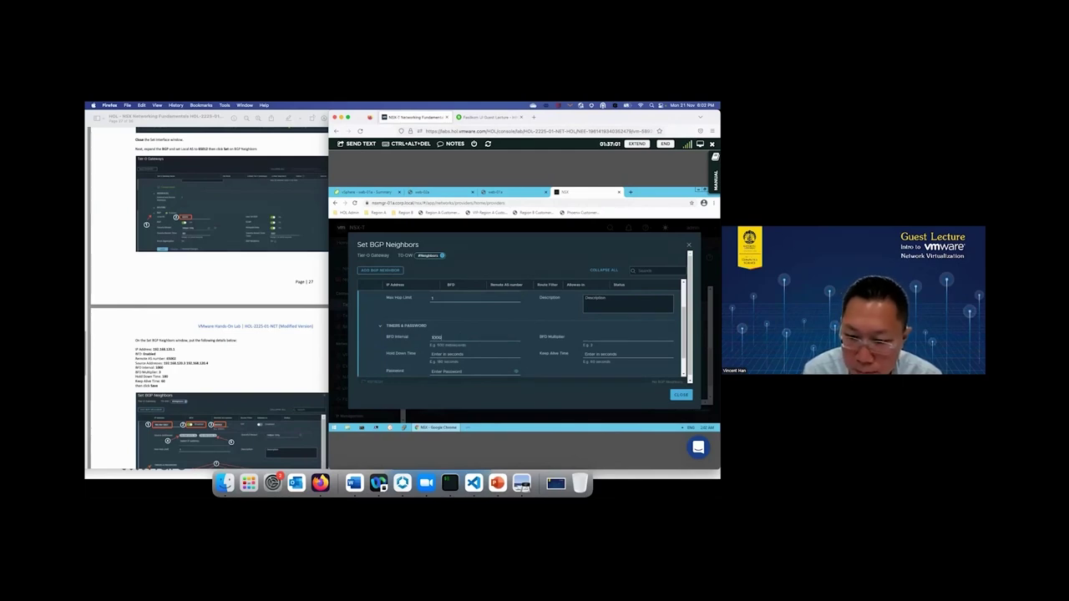
left_click(584, 335)
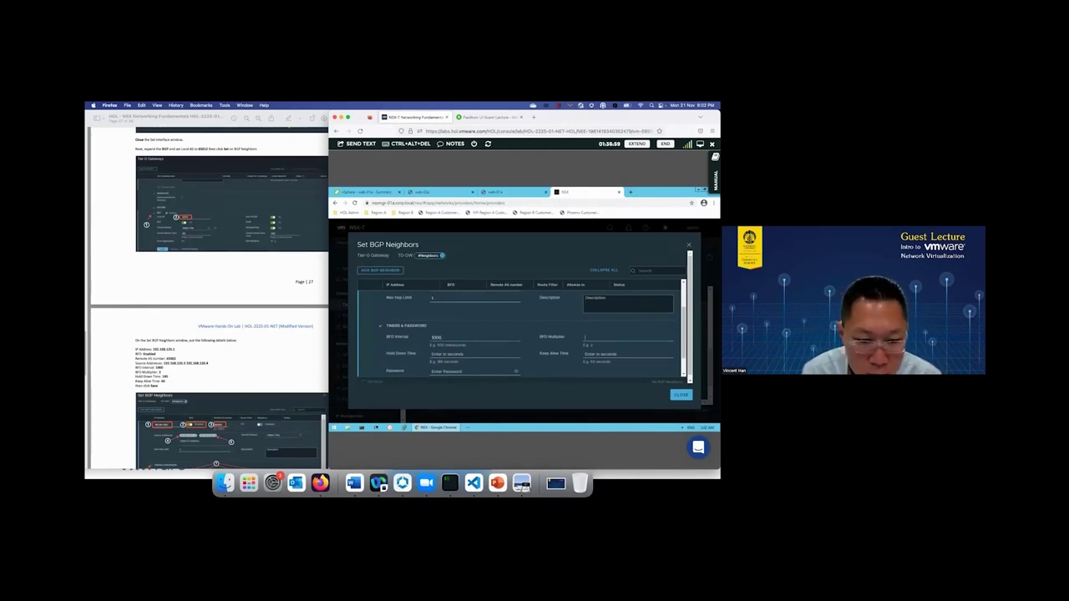
type("3")
key("Tab")
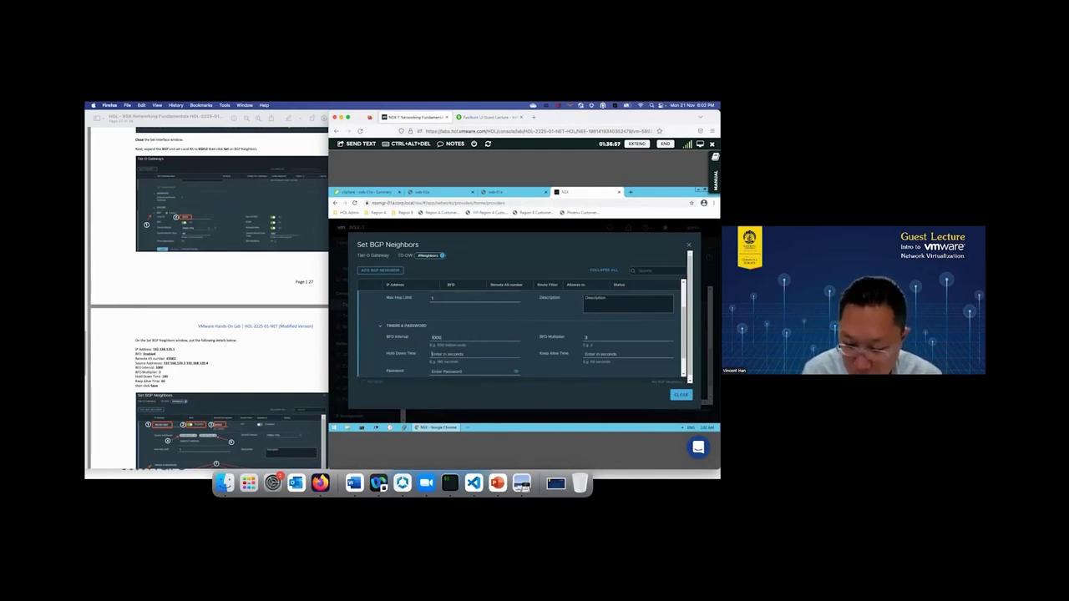
type("180")
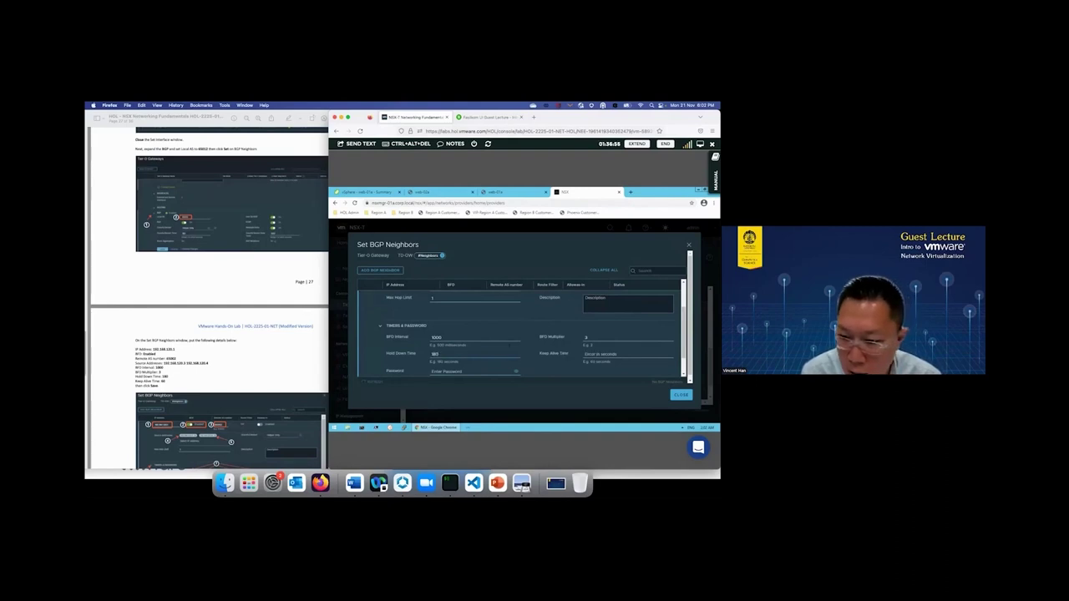
key("Tab")
type("60")
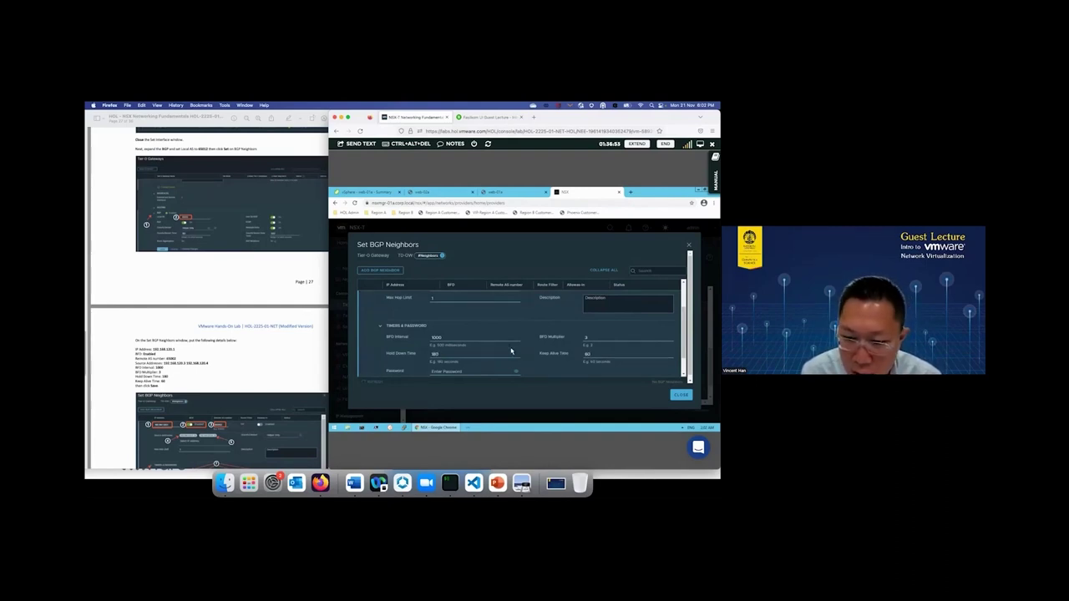
key("Tab")
left_click(405, 366)
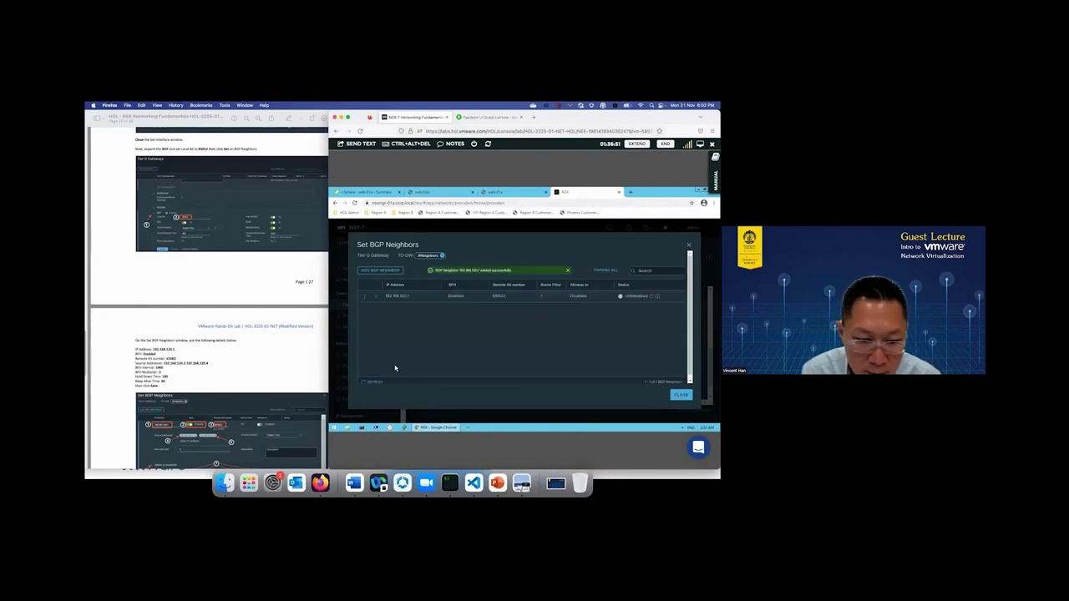
- Close the BGP neighbor settings, save the T0-GW gateway's BGP configuration and finish editing the gateway
left_click(680, 394)
left_click(469, 371)
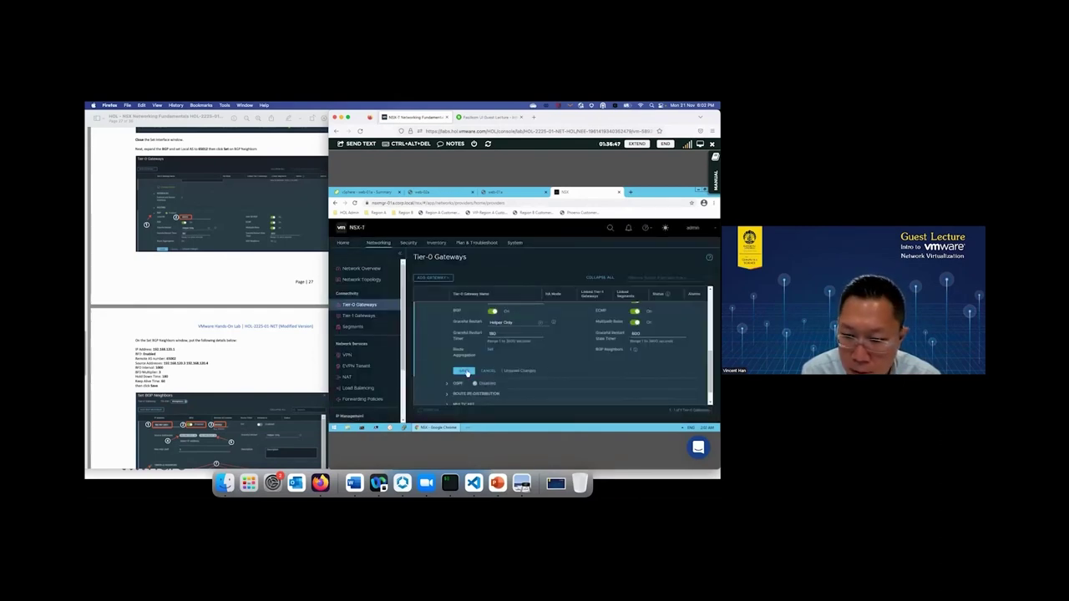
scroll(571, 375, "down", 1)
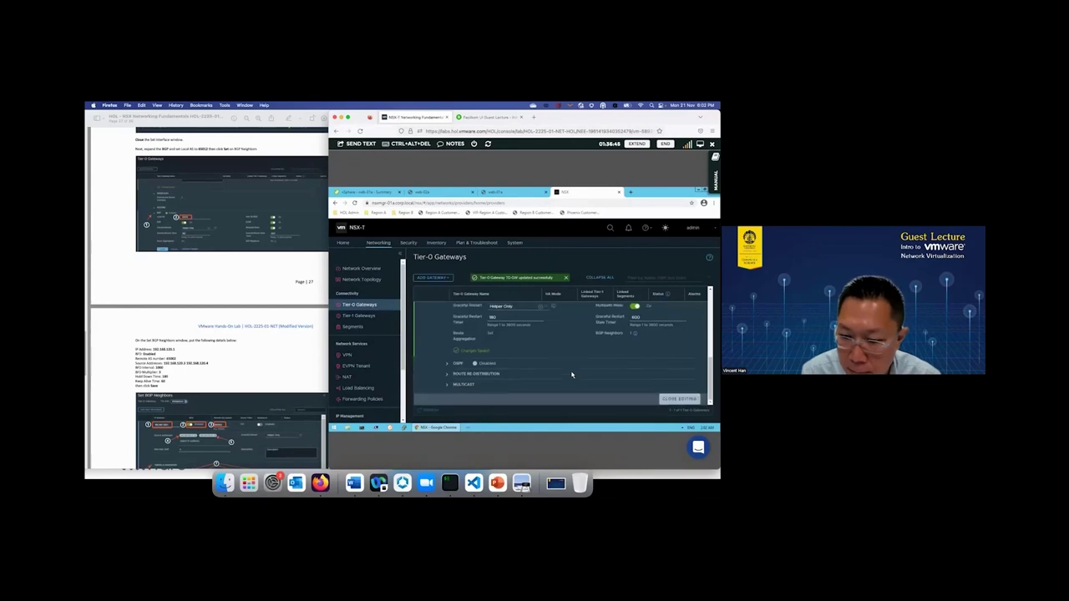
scroll(623, 372, "up", 3)
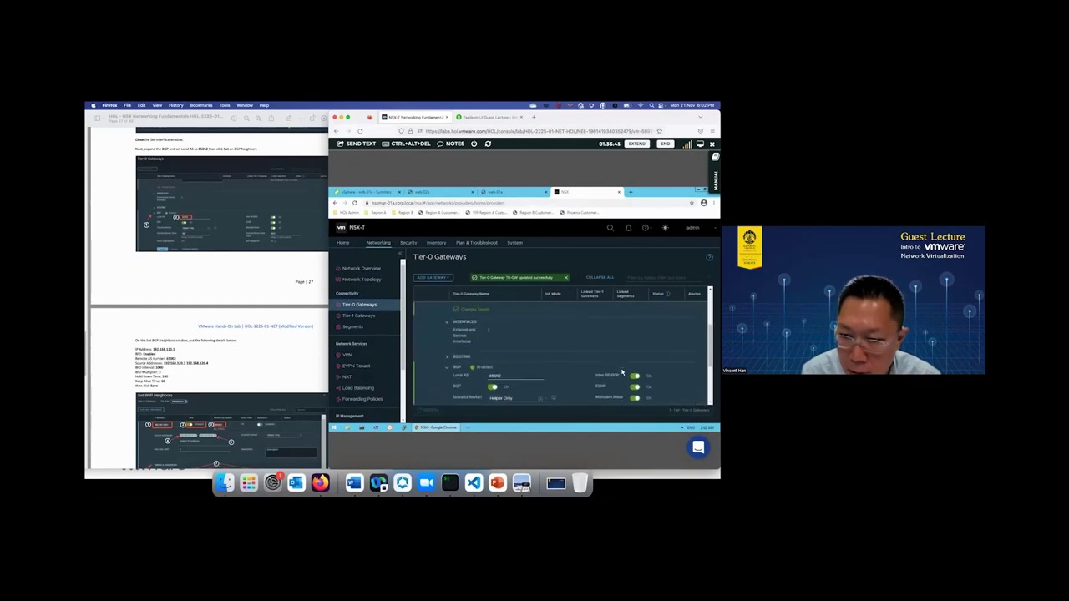
scroll(623, 372, "down", 5)
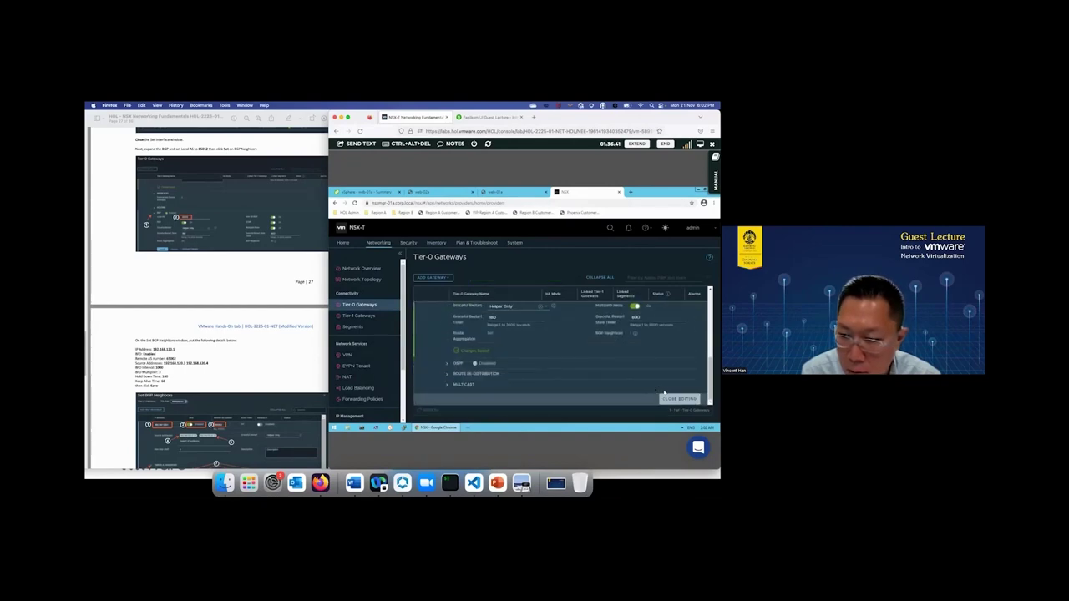
left_click(664, 399)
- Read the lab guide's route re-distribution instructions and examine the T0-GW gateway's route re-distribution section
scroll(301, 360, "down", 8)
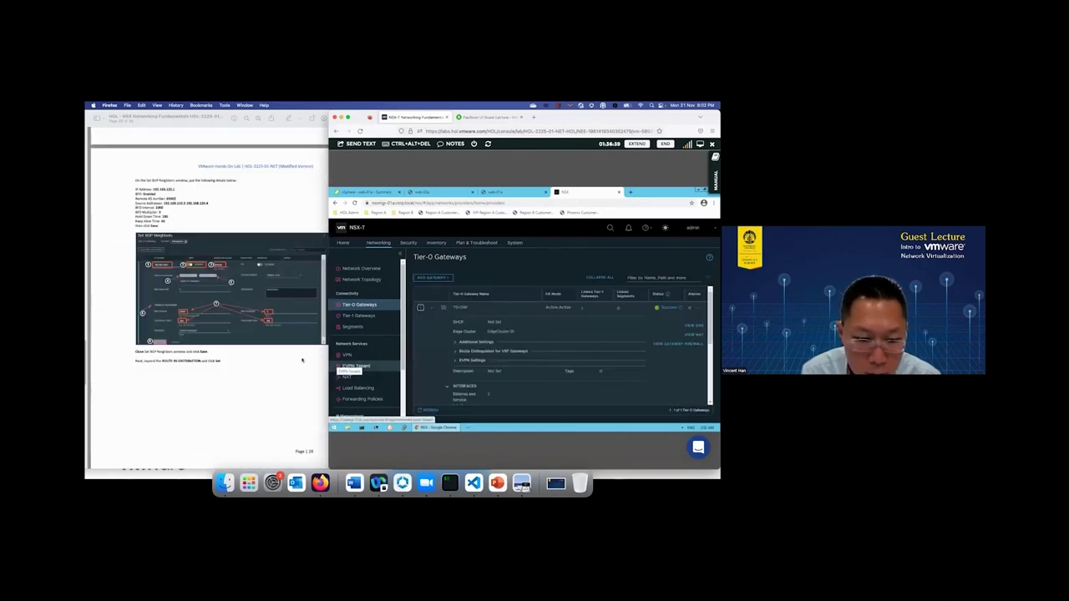
scroll(301, 360, "down", 4)
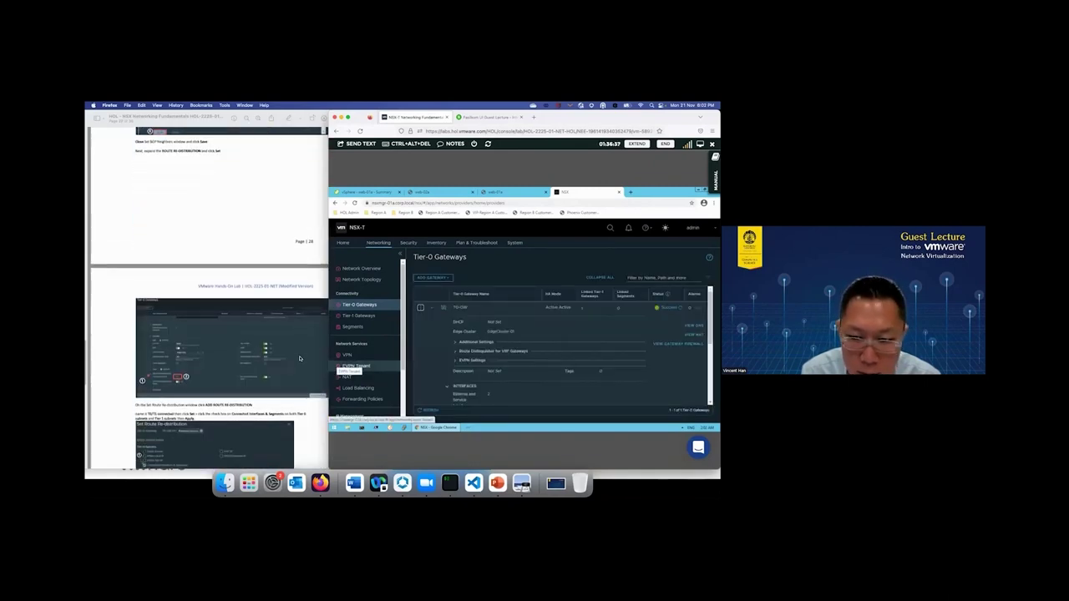
scroll(292, 357, "down", 2)
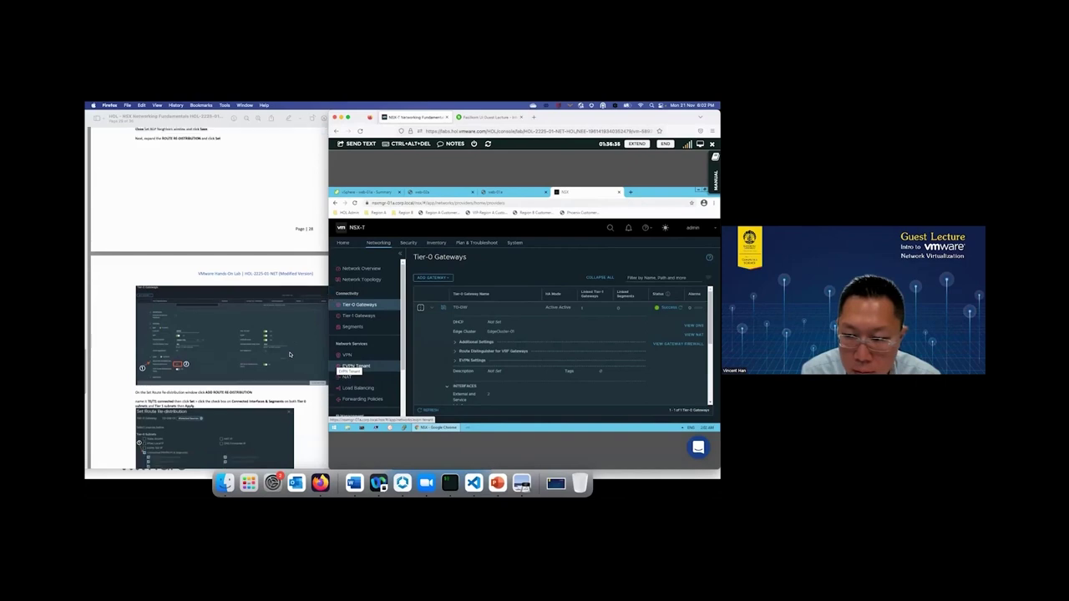
scroll(289, 354, "down", 2)
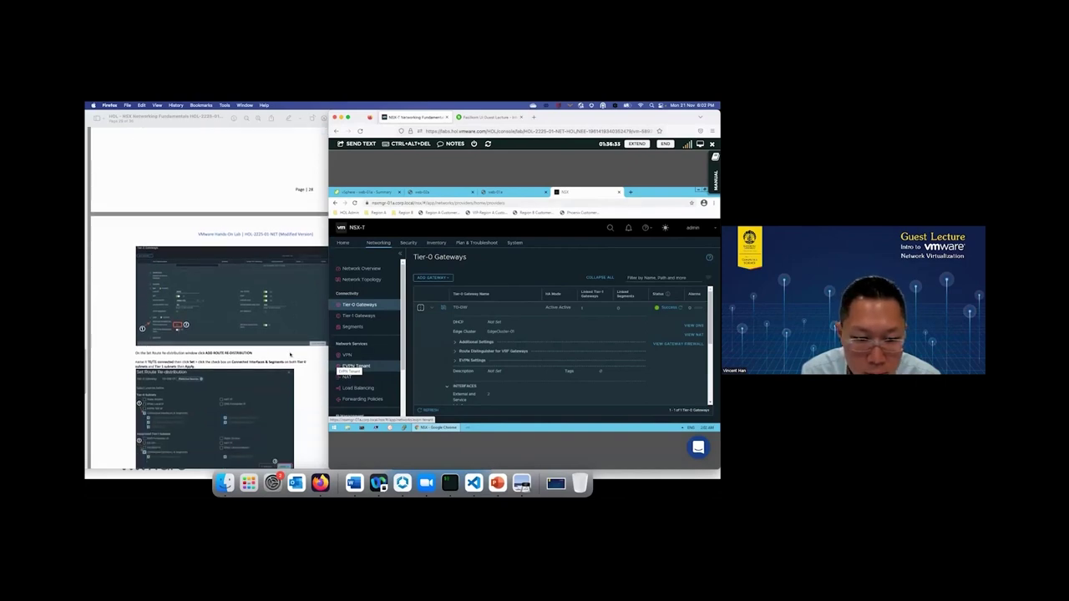
scroll(284, 351, "up", 3)
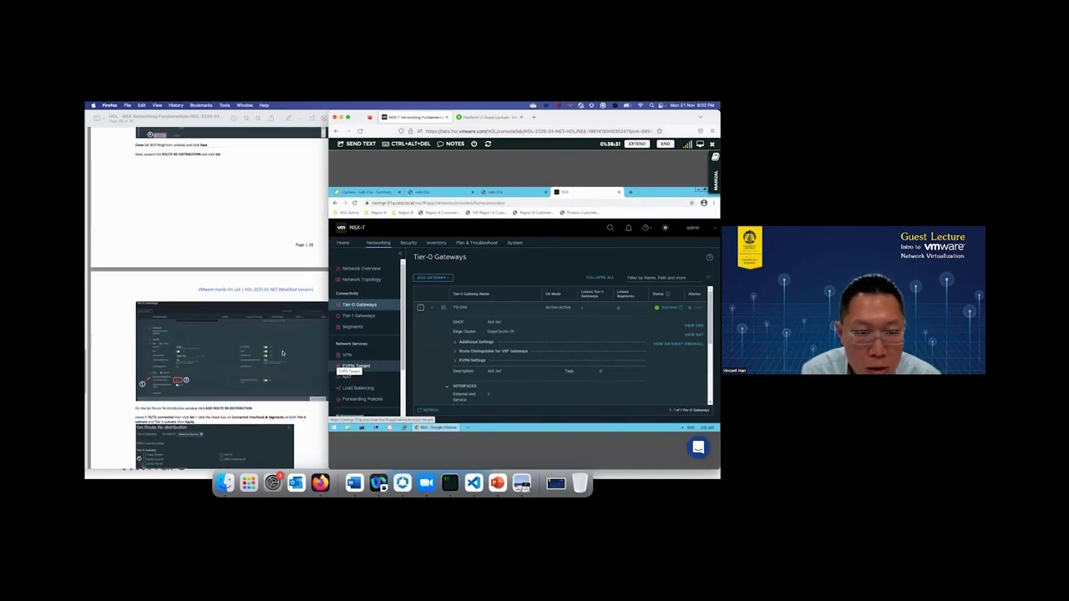
scroll(277, 353, "down", 4)
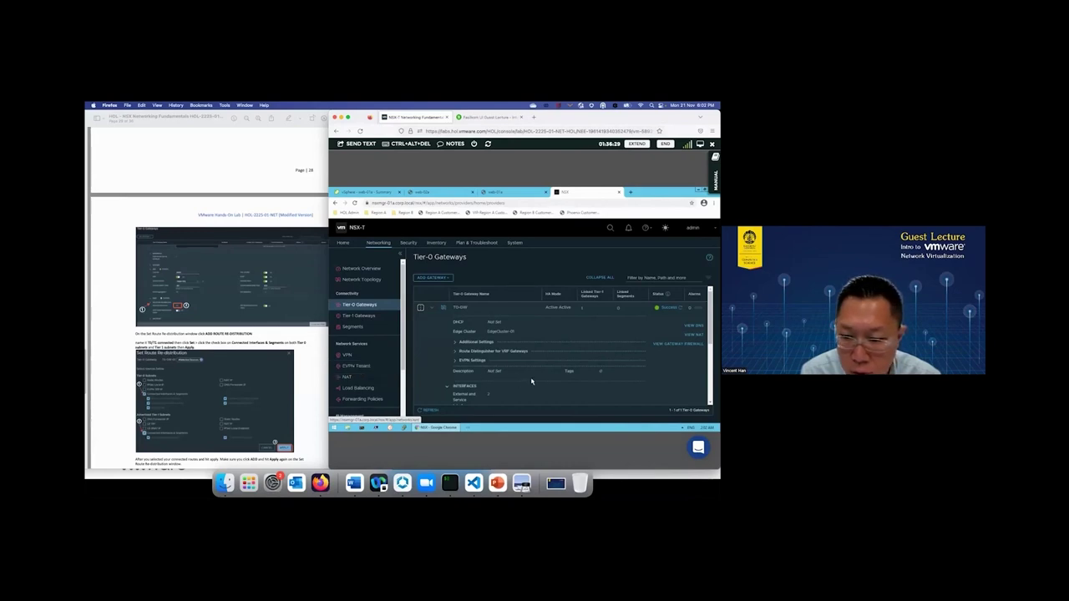
scroll(529, 381, "down", 1)
scroll(529, 381, "down", 3)
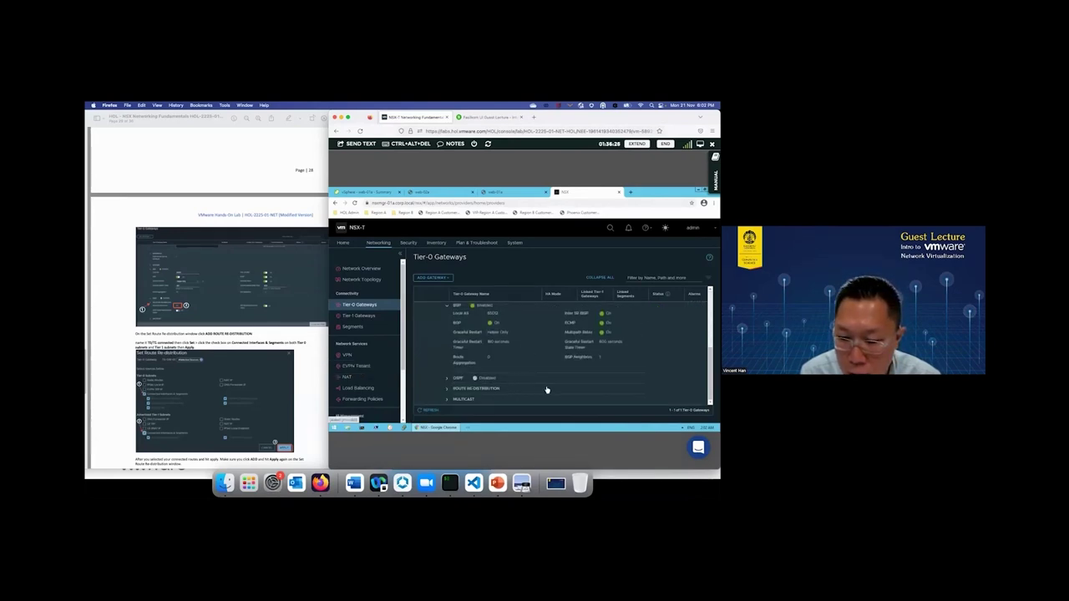
left_click(547, 390)
scroll(543, 387, "down", 2)
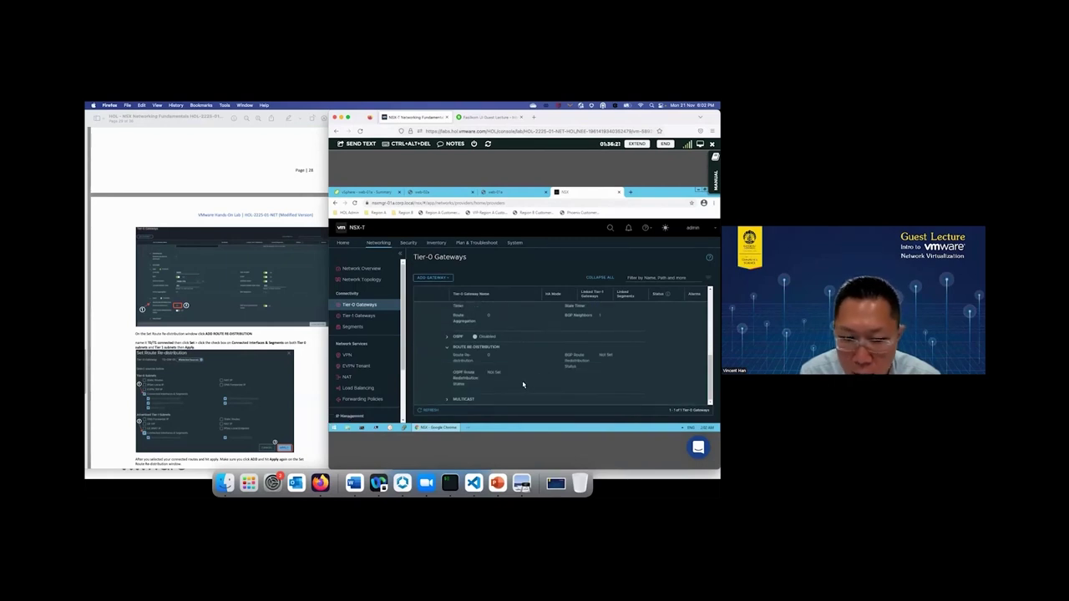
scroll(523, 384, "up", 3)
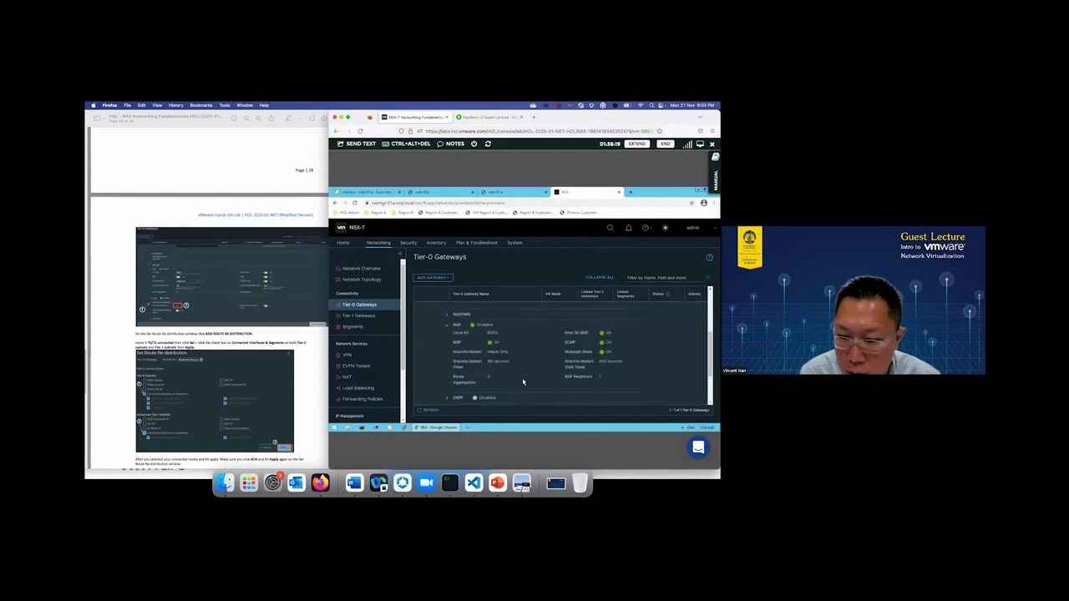
scroll(522, 384, "down", 2)
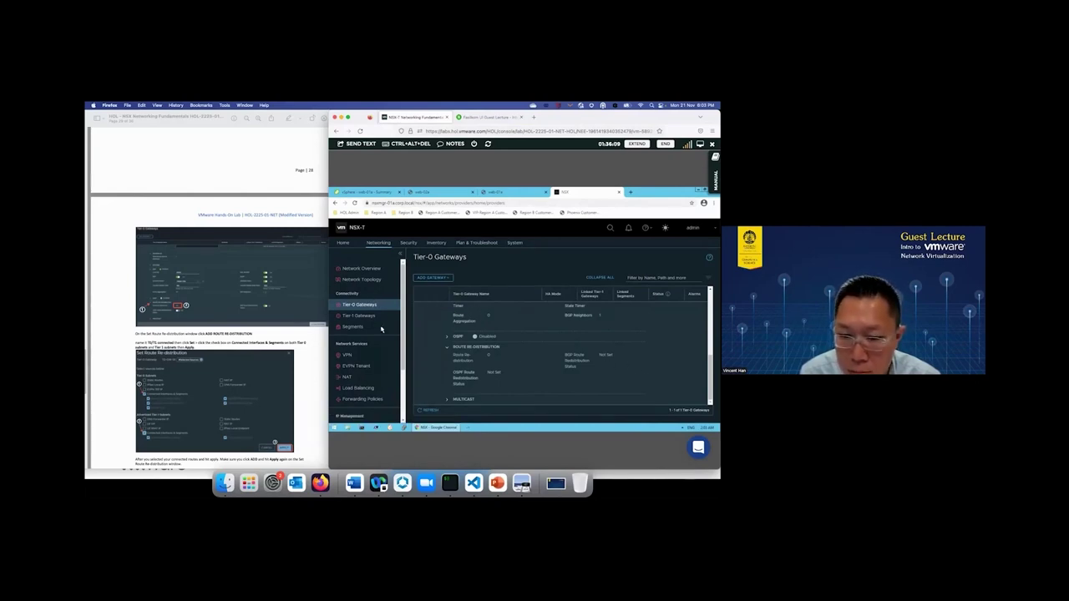
- Reload the Tier-0 gateway list and open the T0-GW gateway for editing, down to its route re-distribution section
left_click(372, 316)
left_click(373, 308)
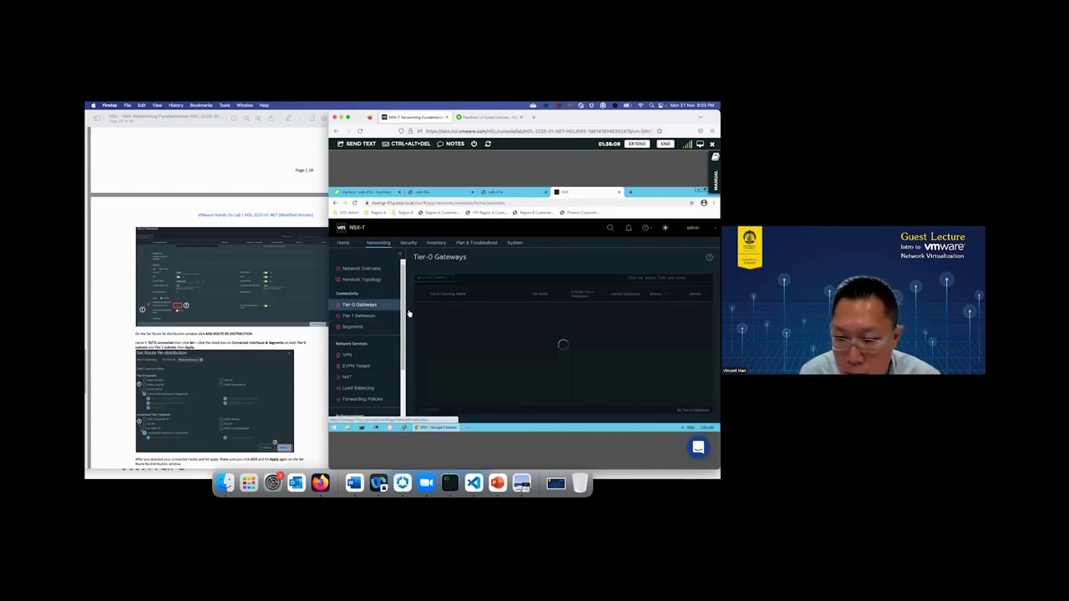
left_click(420, 308)
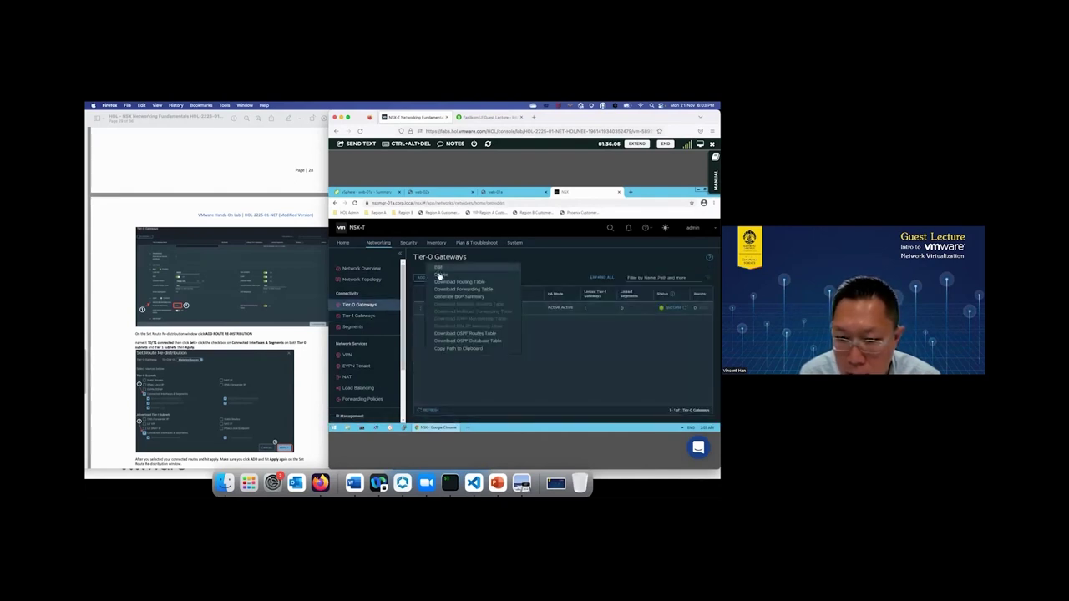
left_click(439, 267)
scroll(529, 365, "down", 3)
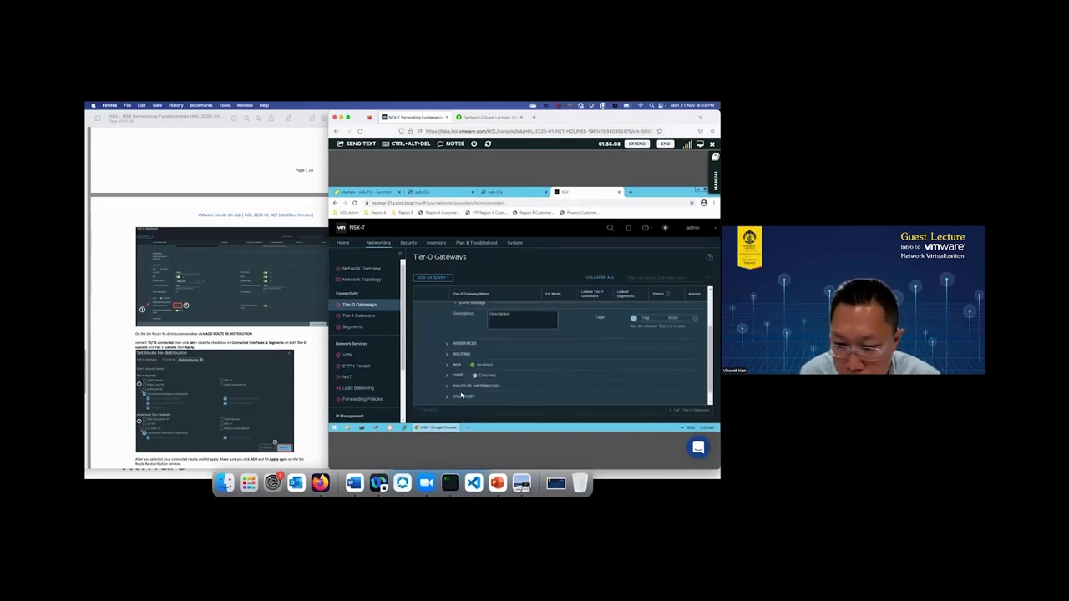
- Add a route re-distribution entry named "t0/t1 connected" to the T0-GW gateway
left_click(503, 386)
scroll(555, 389, "down", 1)
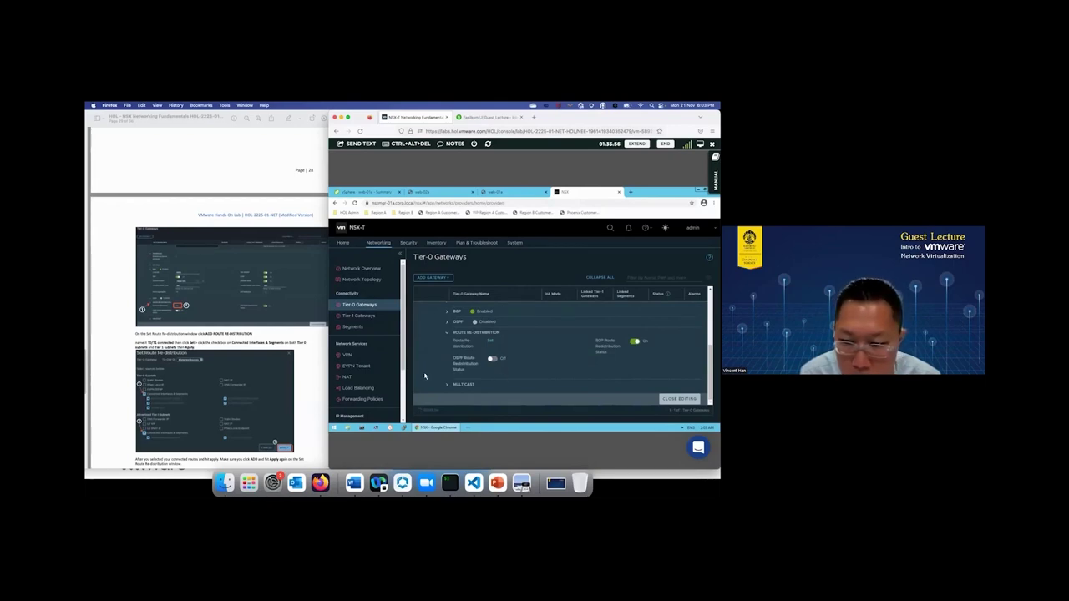
left_click(489, 341)
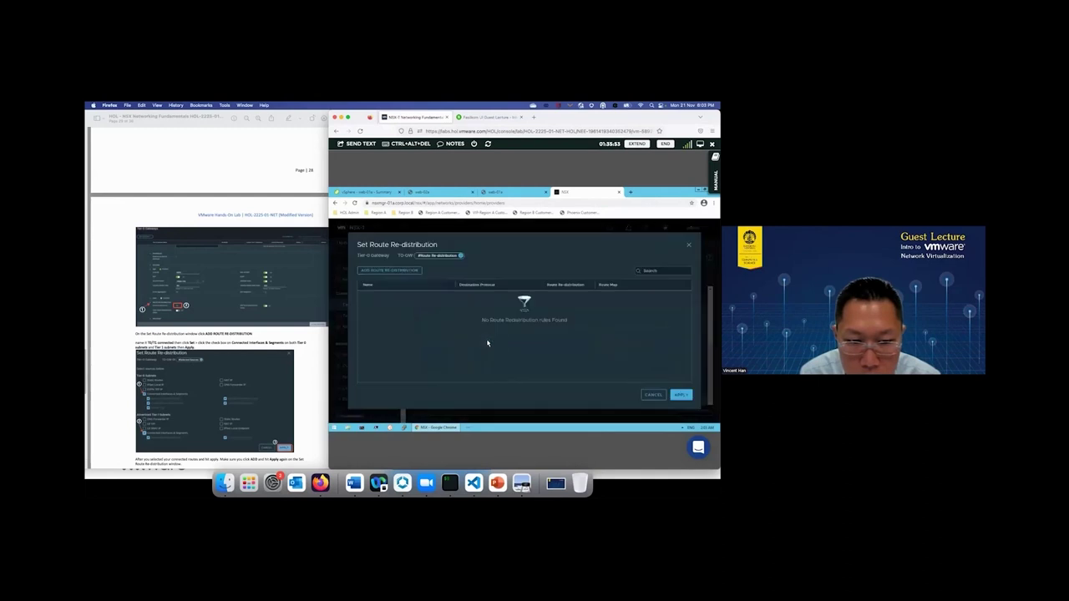
left_click(409, 272)
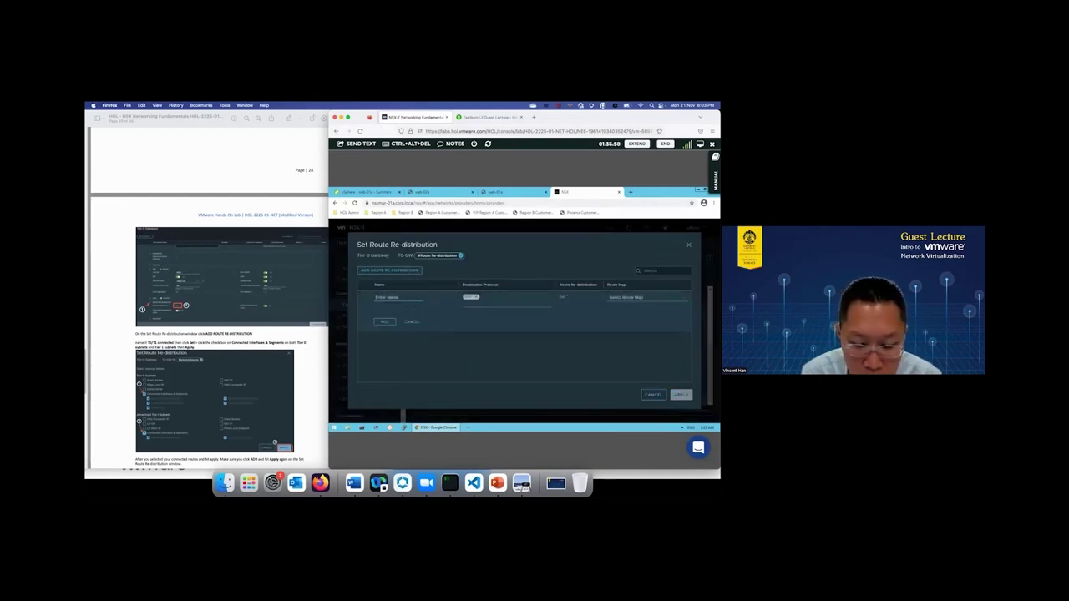
type("t0/t")
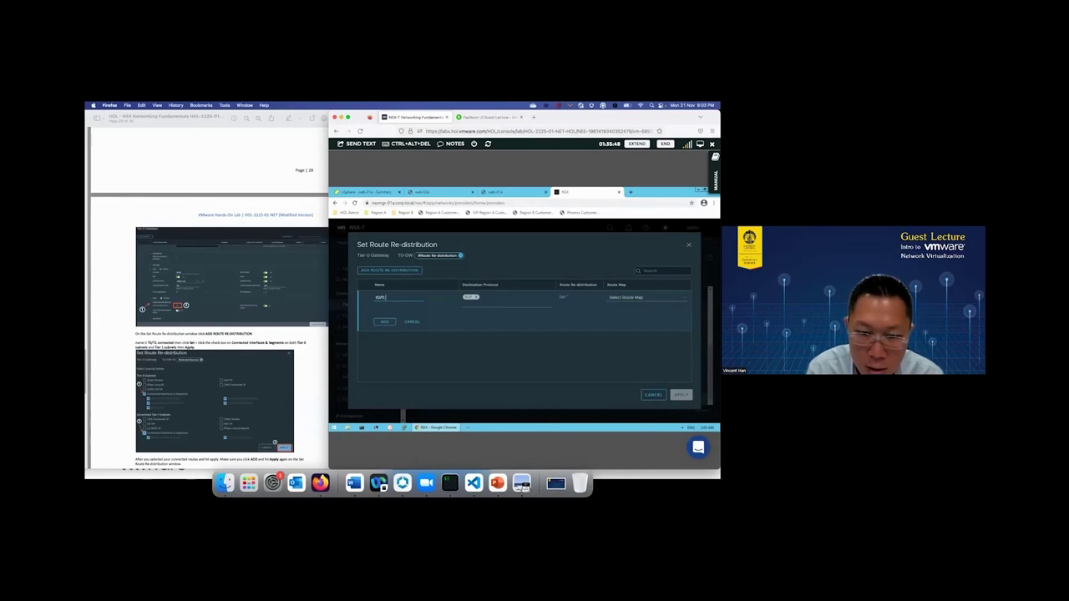
type("1 connected")
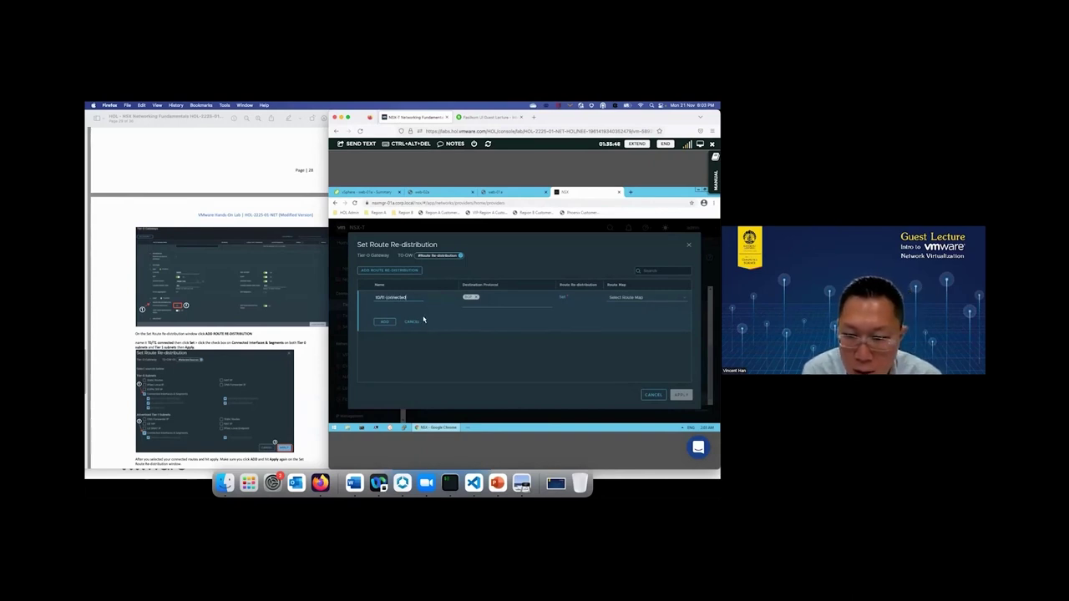
- Select Connected Interfaces & Segments for both the Tier-0 and advertised Tier-1 subnets, apply the sources and add the re-distribution entry
left_click(562, 297)
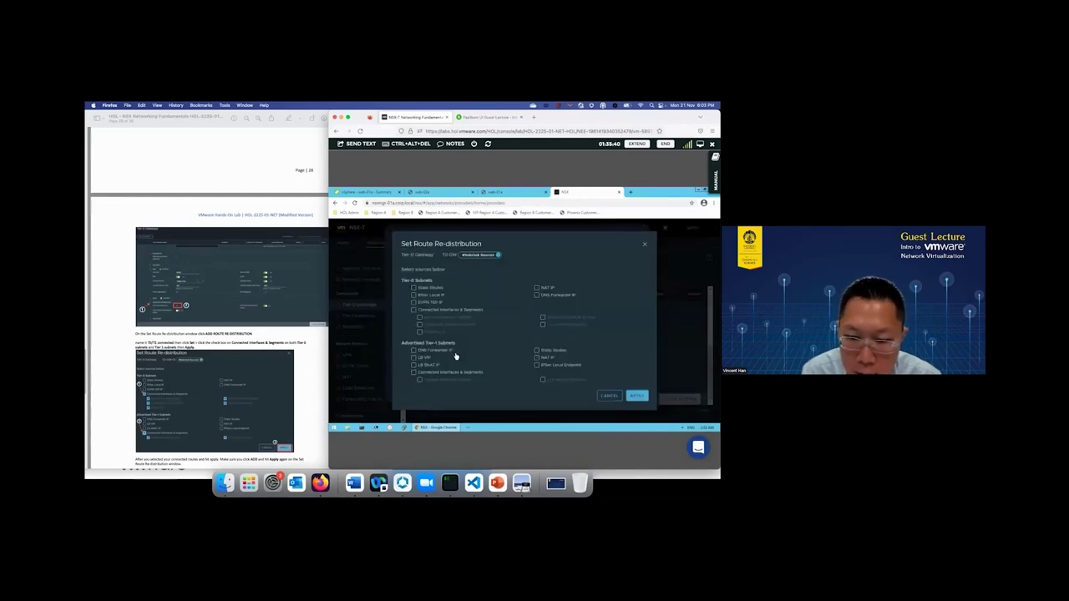
left_click(412, 310)
scroll(317, 390, "down", 3)
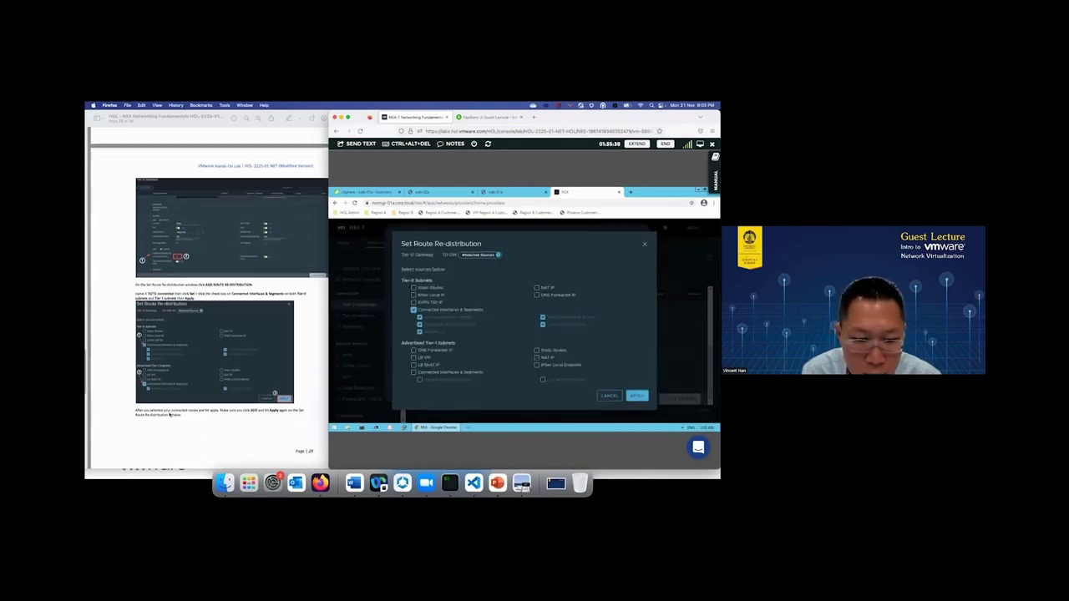
left_click(412, 373)
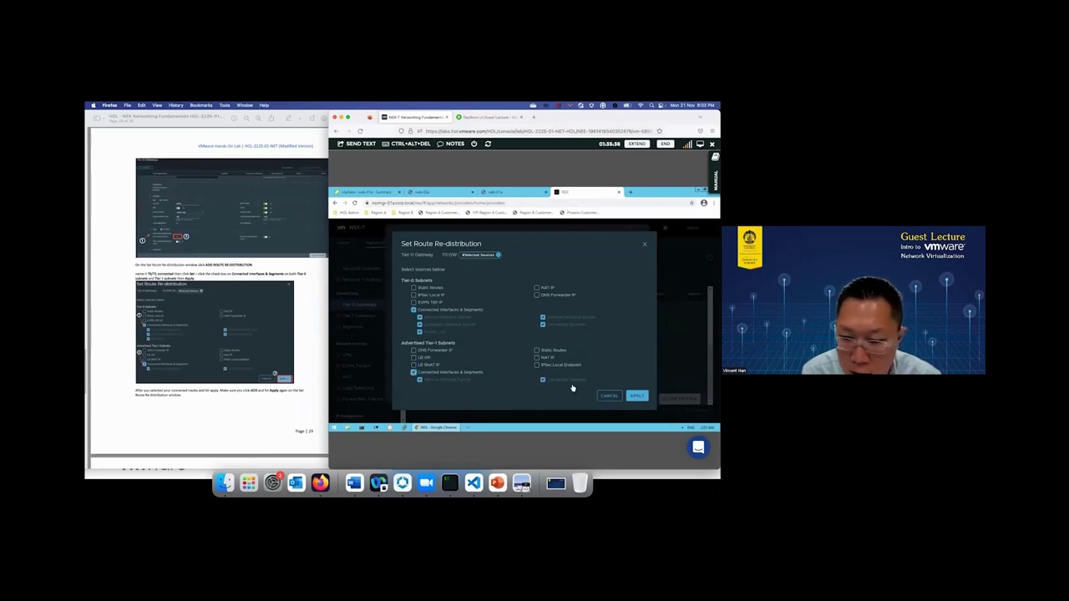
left_click(637, 396)
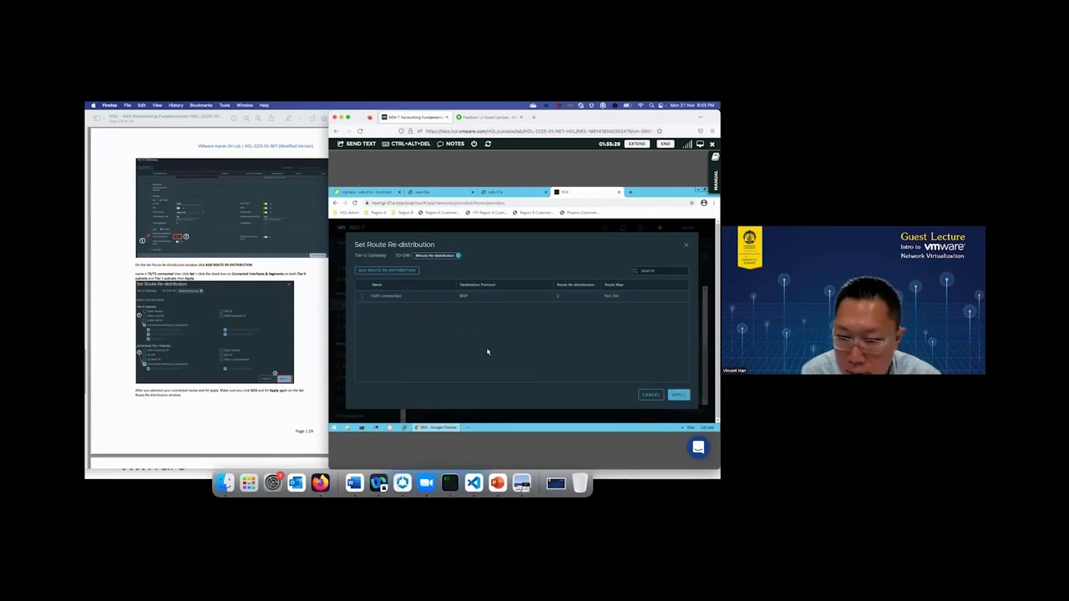
- Apply the route re-distribution rules, save them on the T0-GW gateway and finish editing the gateway
left_click(676, 394)
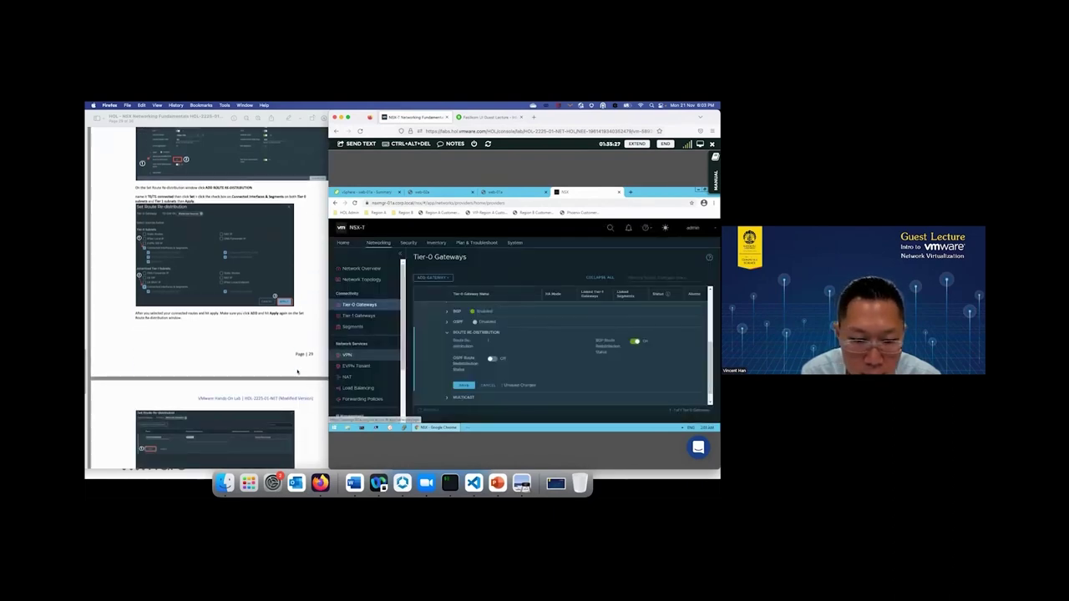
left_click(465, 385)
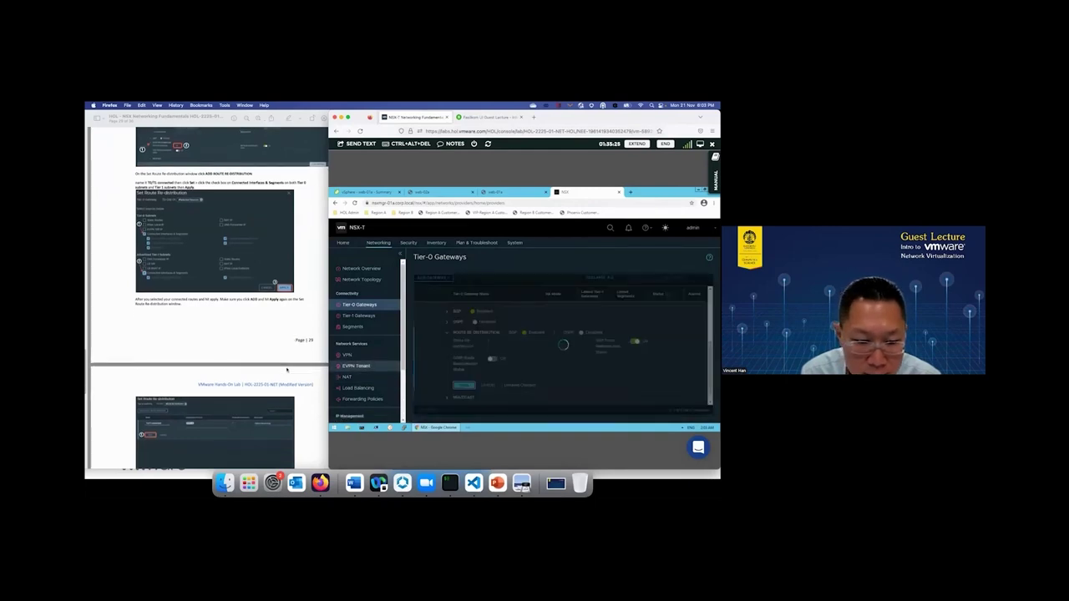
scroll(315, 378, "down", 3)
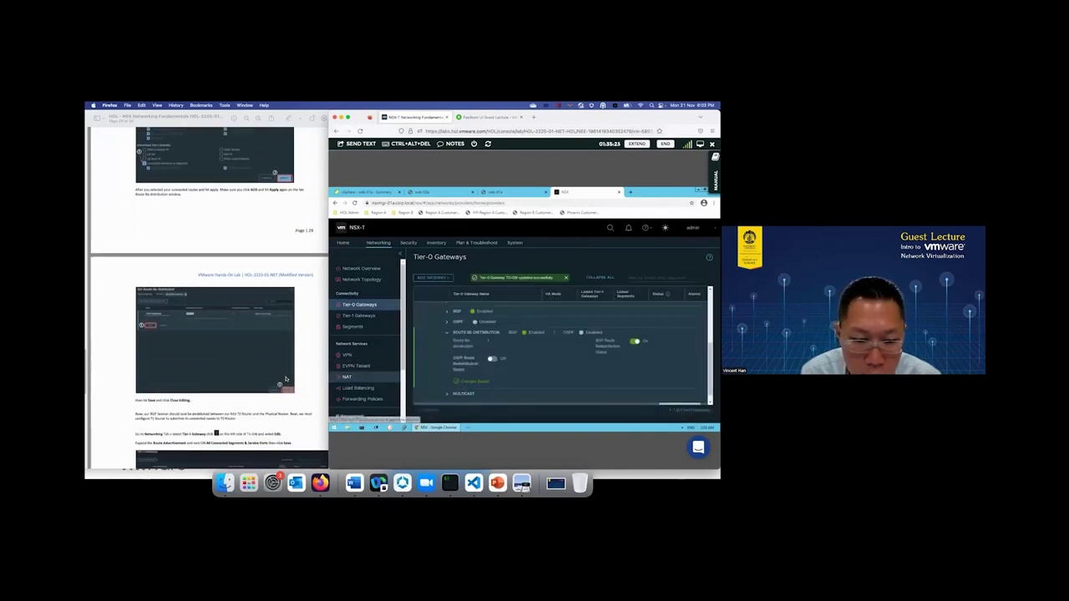
scroll(628, 385, "down", 1)
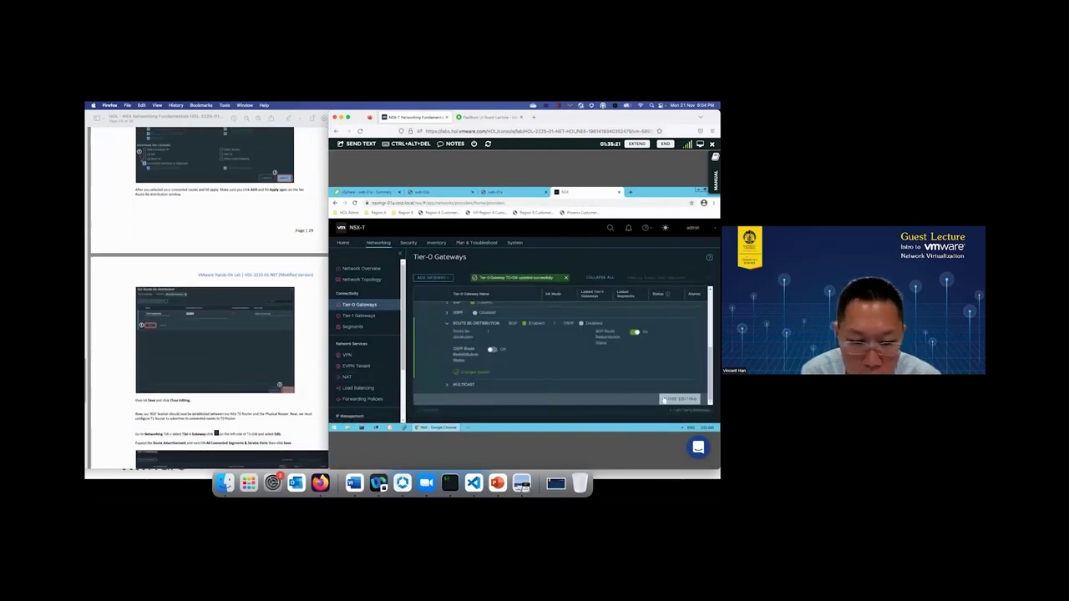
left_click(672, 399)
- Open the T1-GW Tier-1 gateway for editing and expand its route advertisement settings
left_click(347, 316)
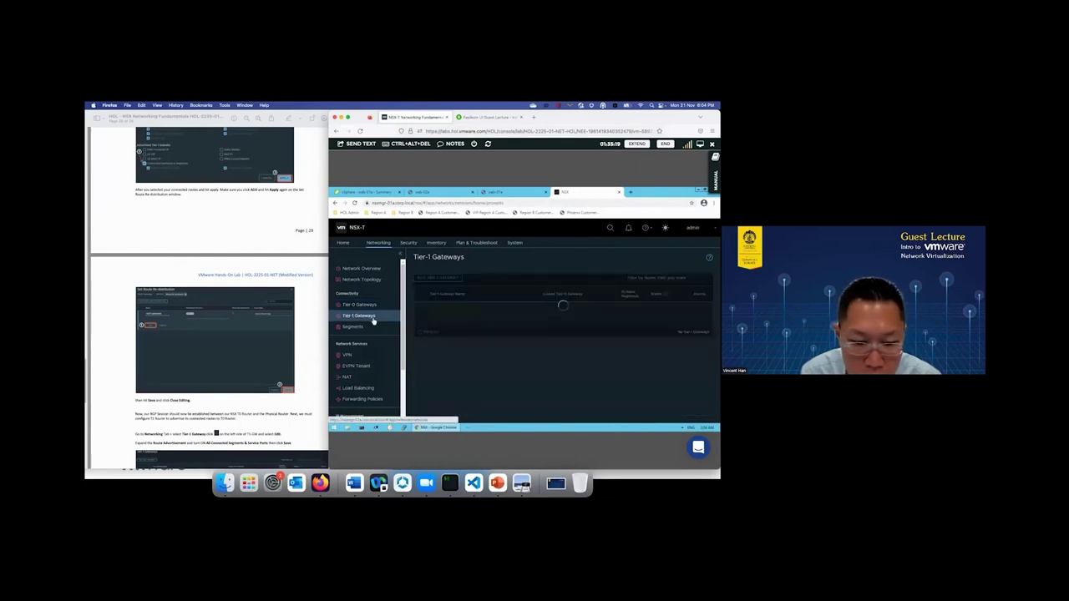
left_click(421, 308)
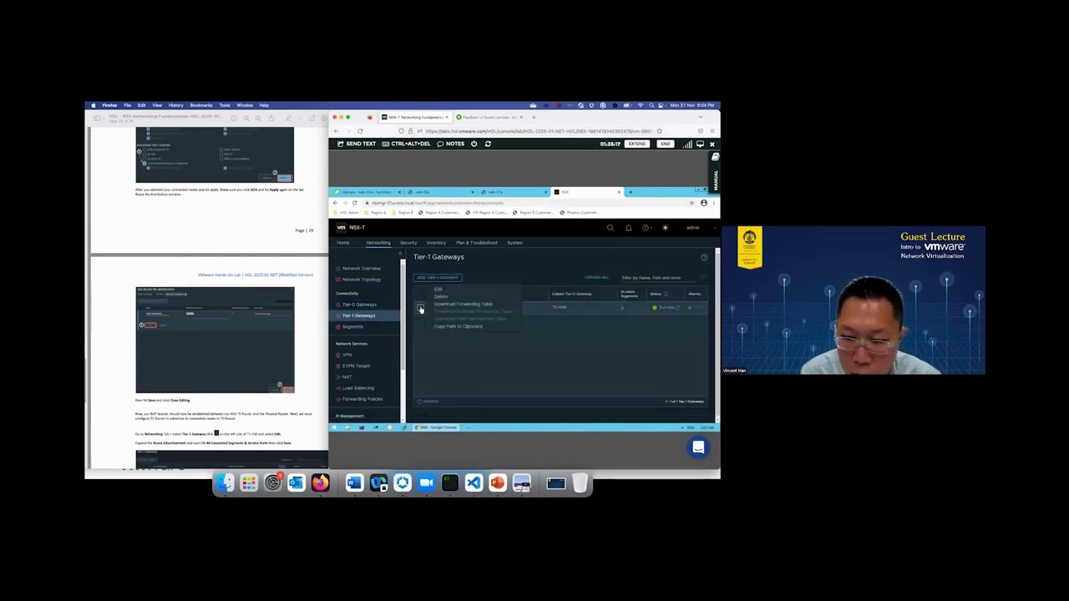
left_click(438, 321)
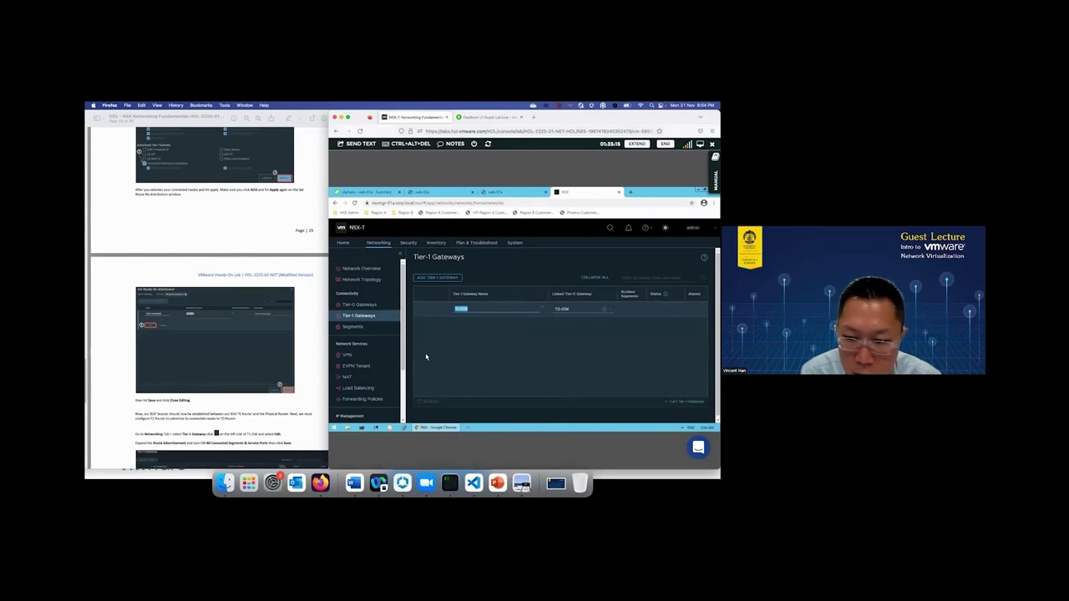
scroll(331, 371, "down", 2)
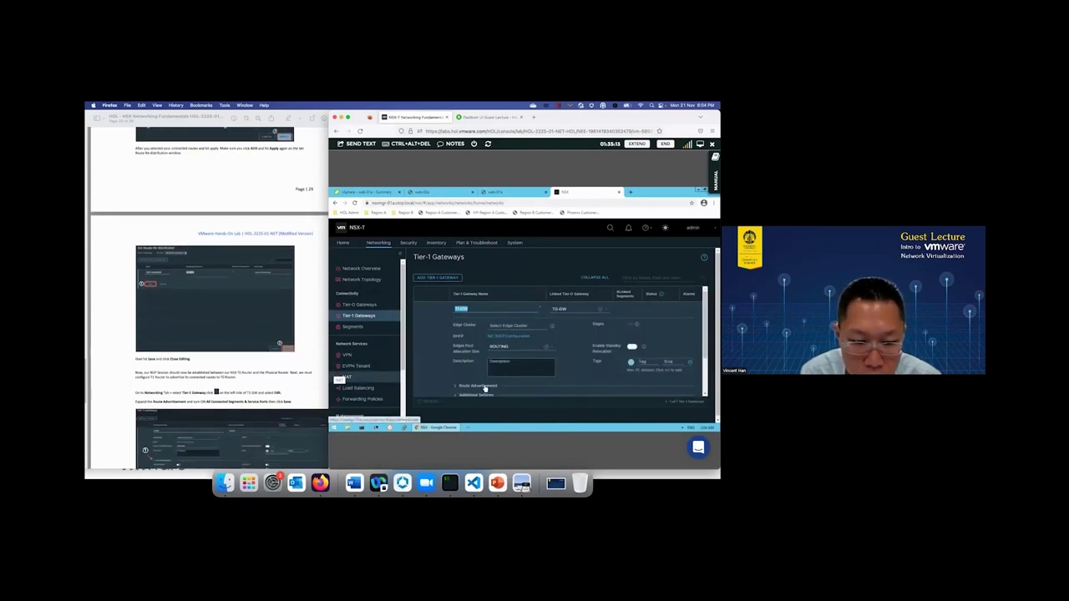
scroll(498, 385, "down", 2)
scroll(321, 380, "down", 2)
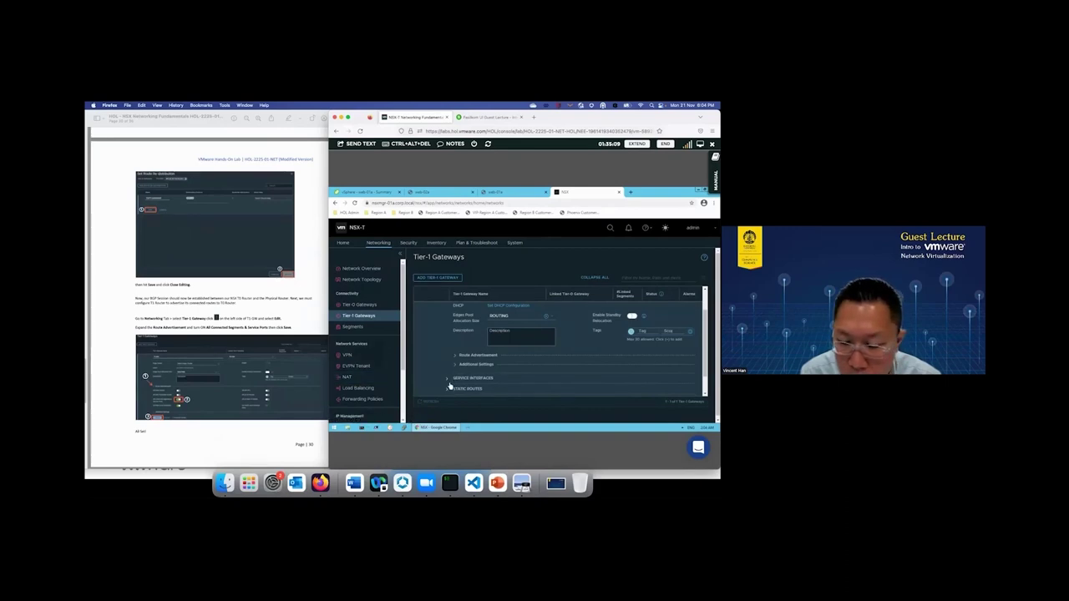
left_click(456, 355)
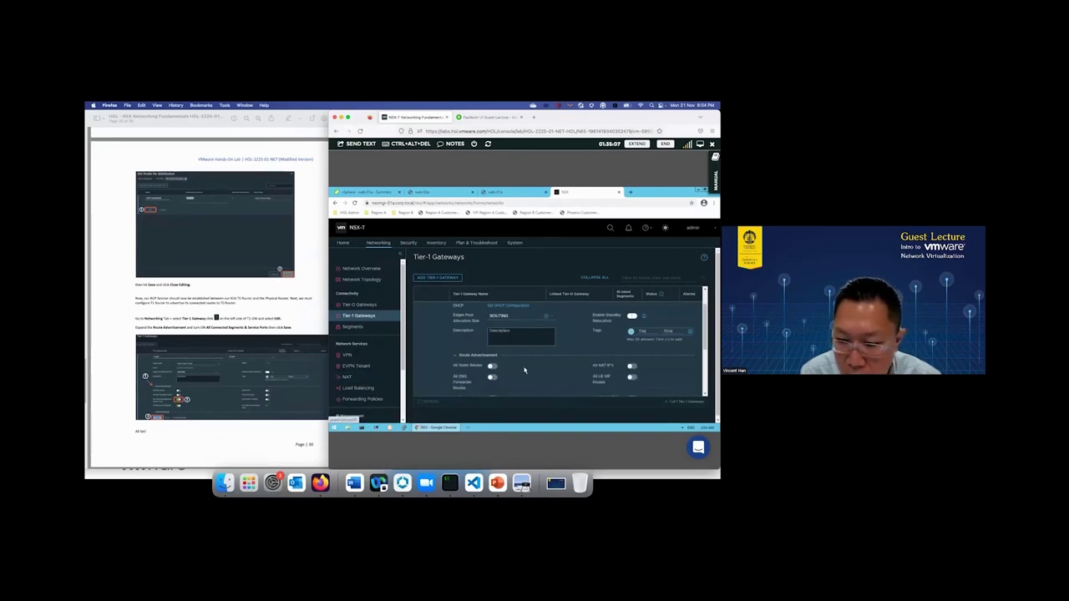
- Turn on advertisement of All Connected Segments & Service Ports for the T1-GW gateway and save it
scroll(530, 378, "down", 2)
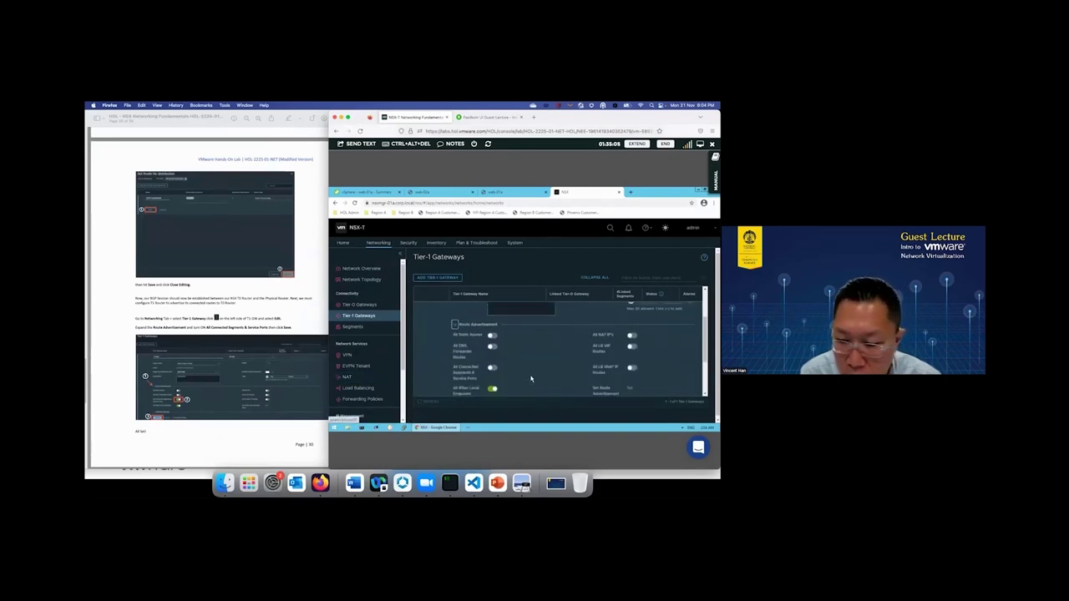
scroll(524, 379, "down", 2)
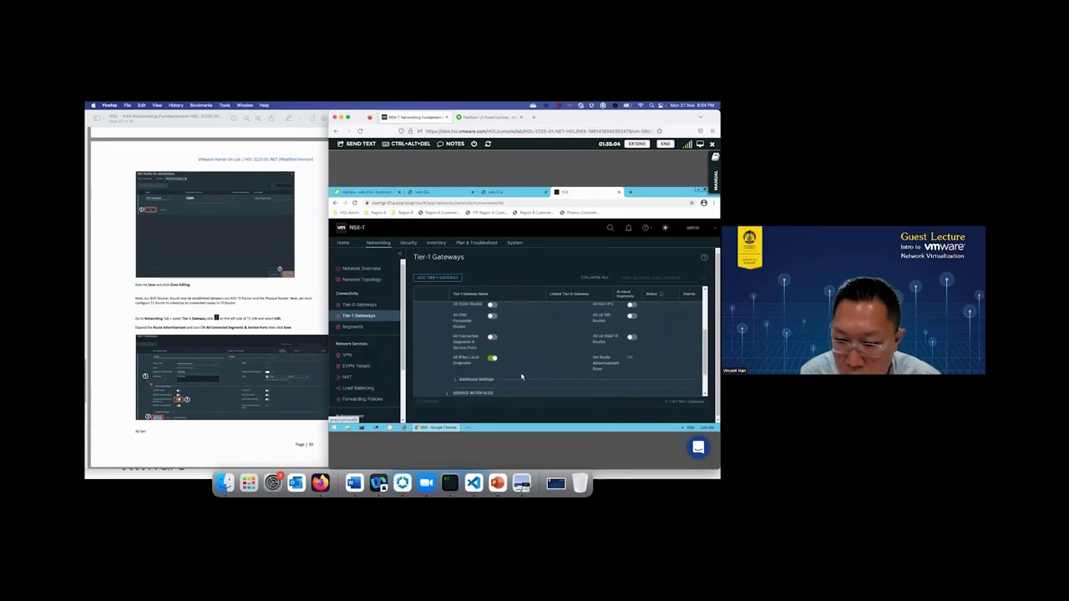
left_click(493, 338)
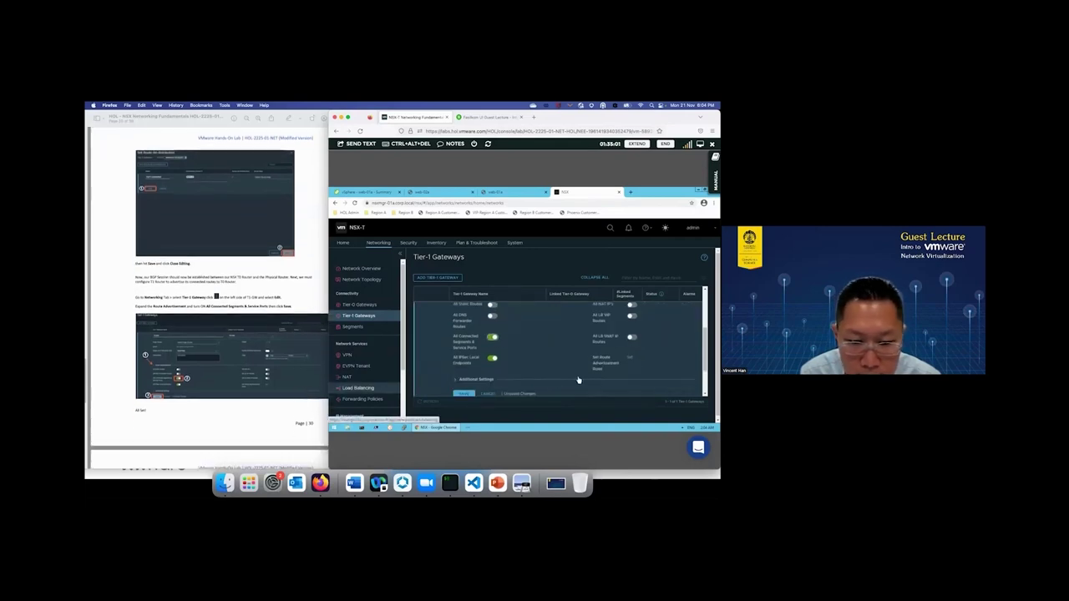
scroll(578, 380, "down", 2)
left_click(464, 363)
scroll(250, 380, "down", 1)
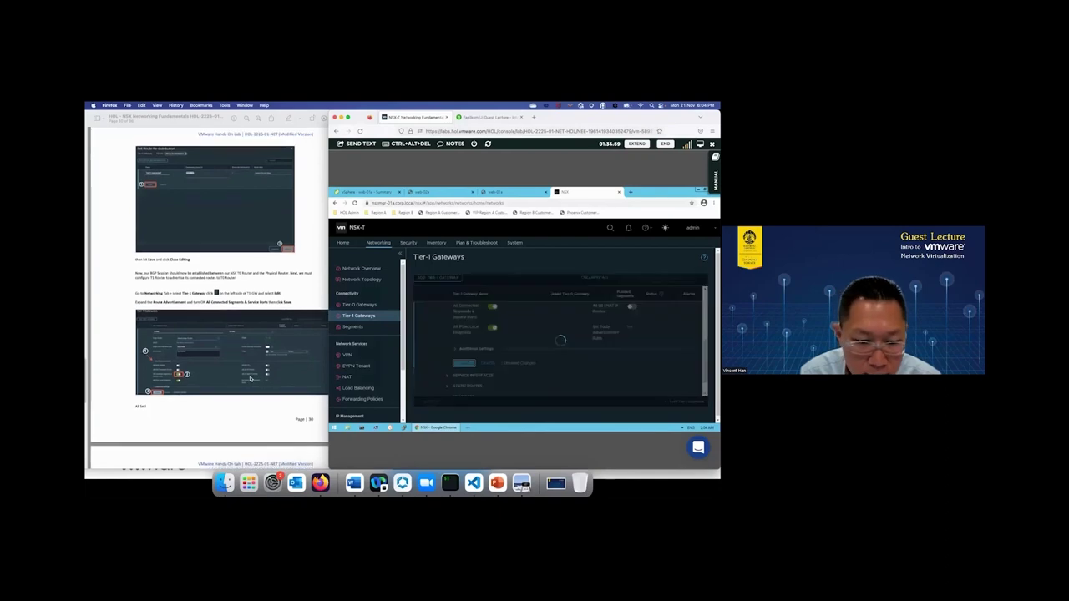
scroll(249, 379, "down", 2)
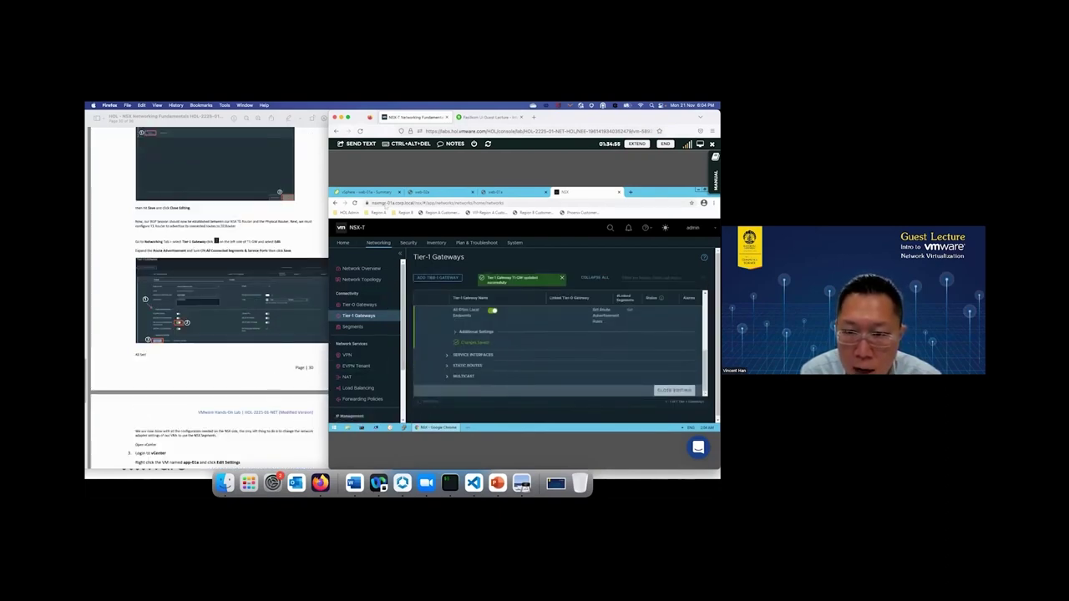
- Switch to the vSphere Client and connect network adapter 1 of the web-01a virtual machine to the web-ls segment
left_click(368, 192)
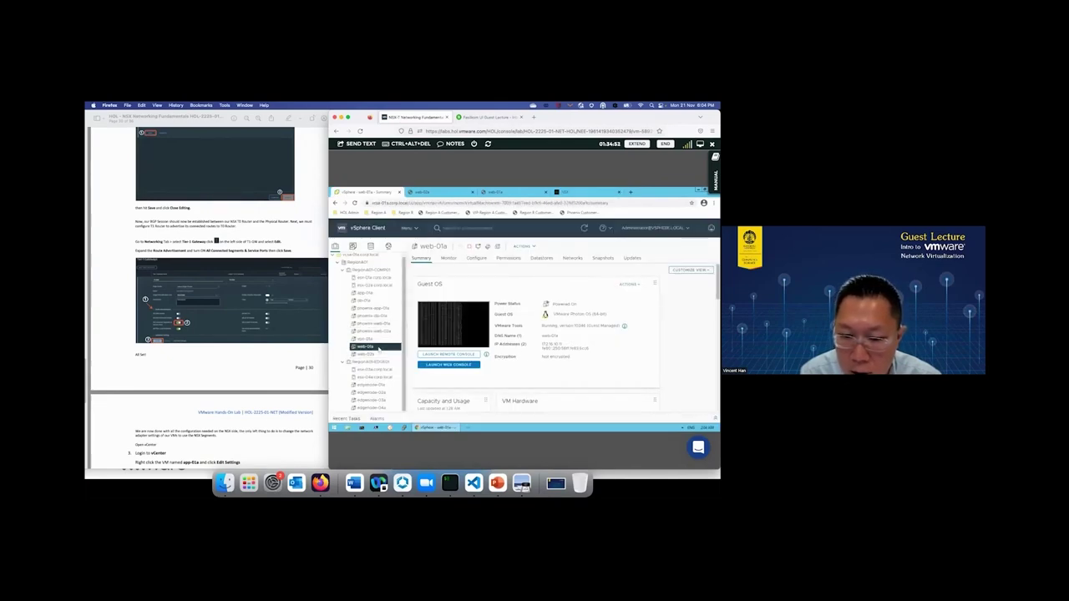
right_click(379, 349)
left_click(424, 354)
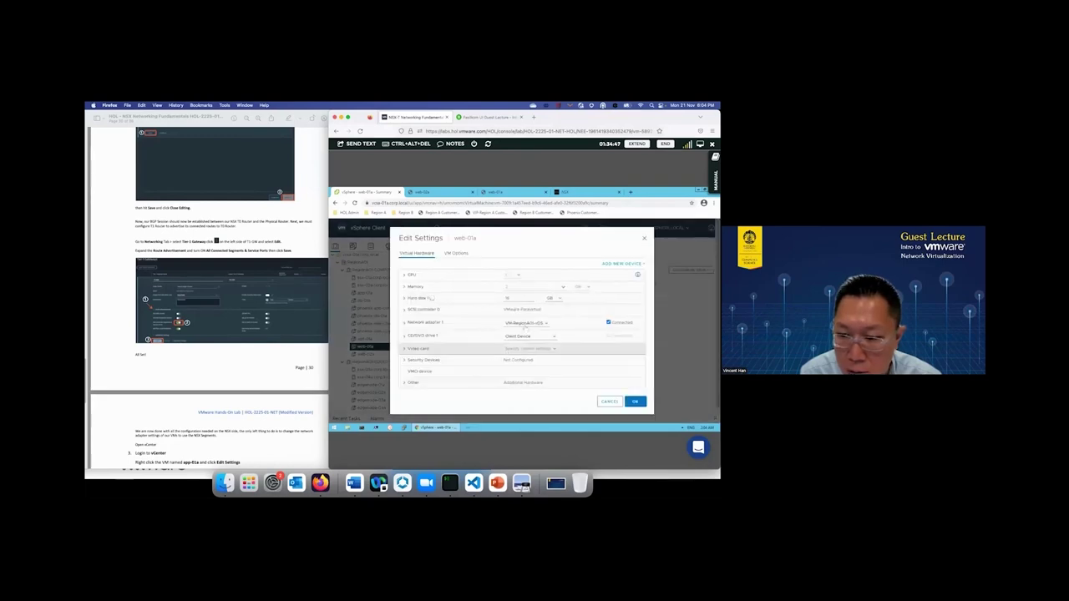
left_click(526, 323)
left_click(511, 335)
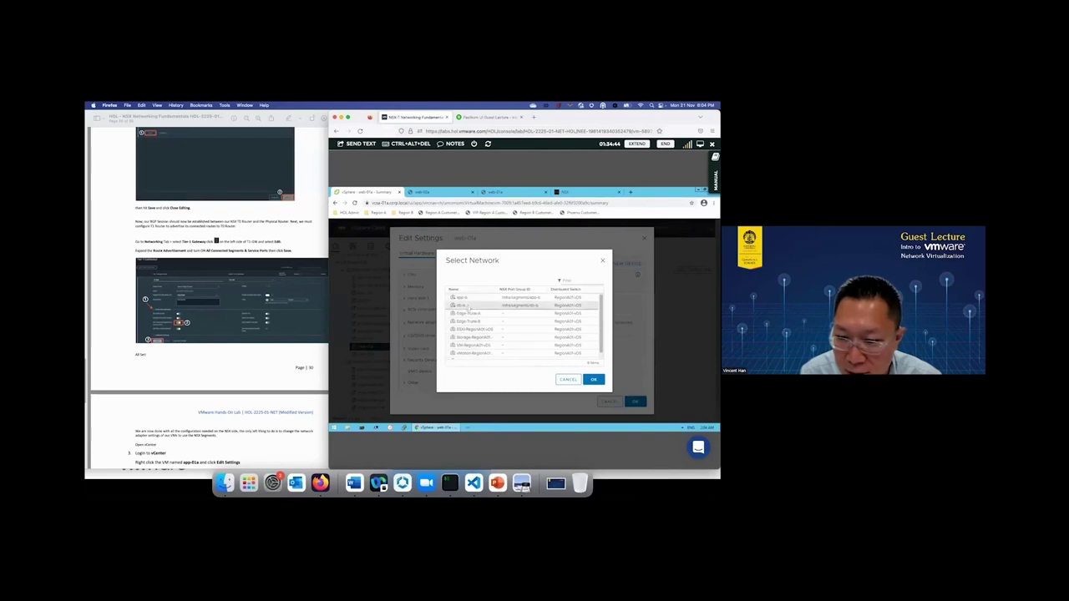
scroll(493, 347, "down", 1)
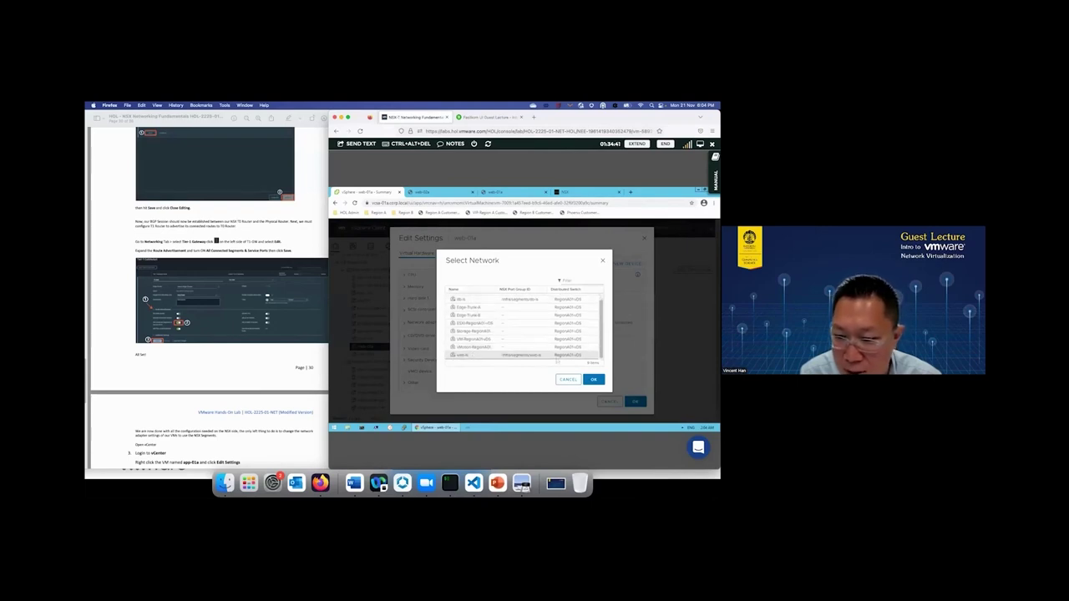
left_click(489, 354)
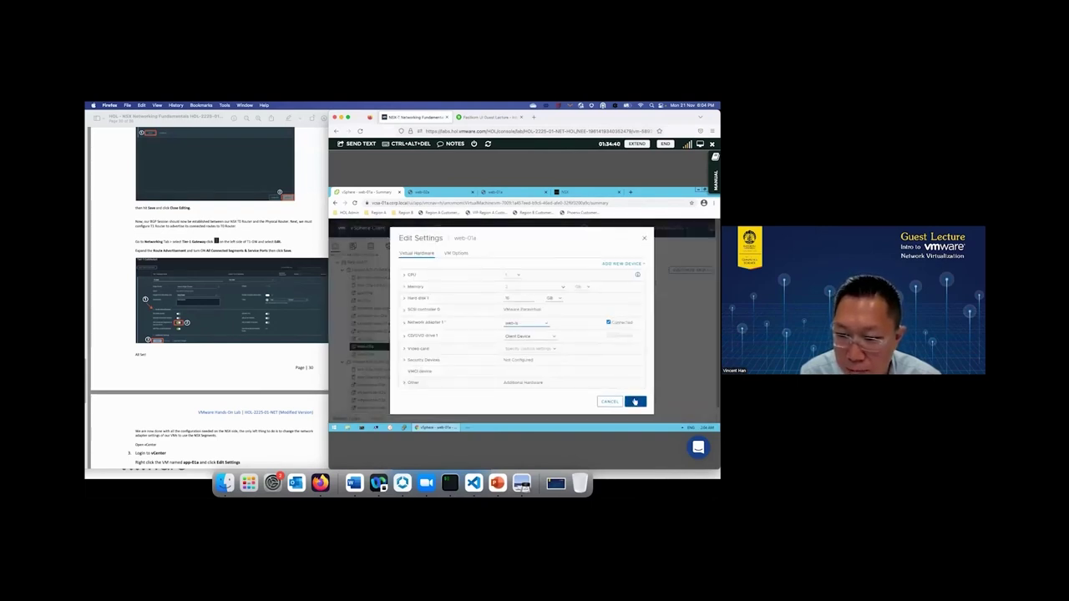
left_click(635, 402)
- Connect network adapter 1 of the web-02a virtual machine to the web-ls segment and save its settings
left_click(376, 354)
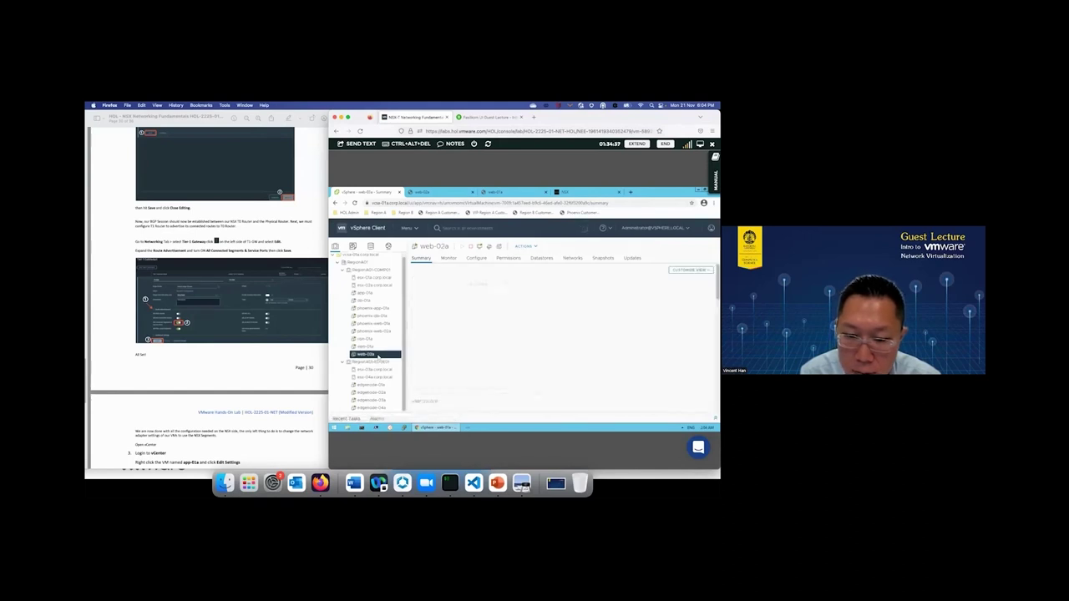
right_click(378, 354)
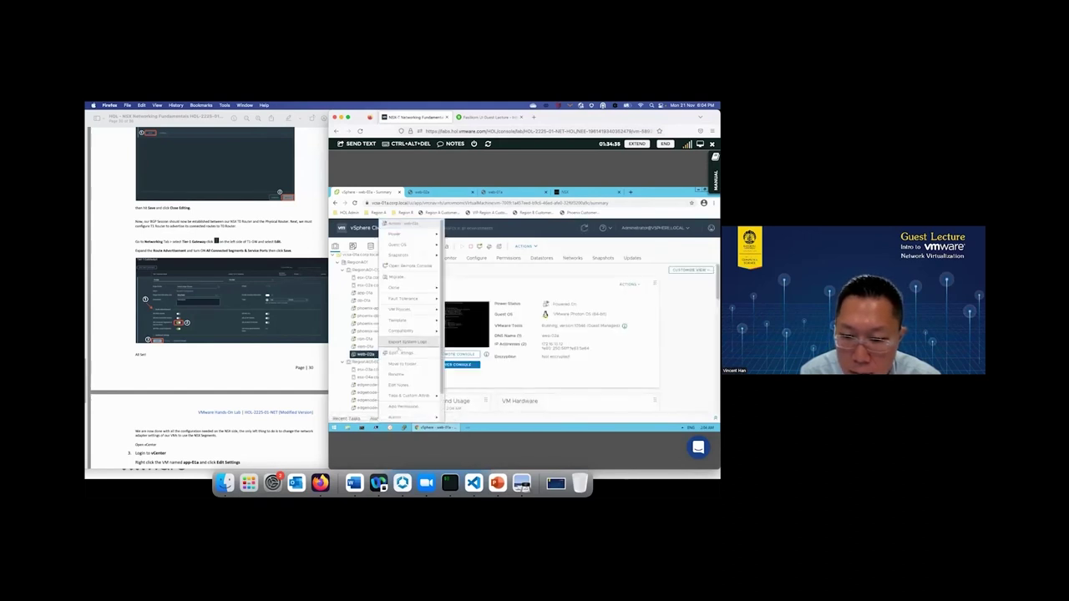
left_click(399, 353)
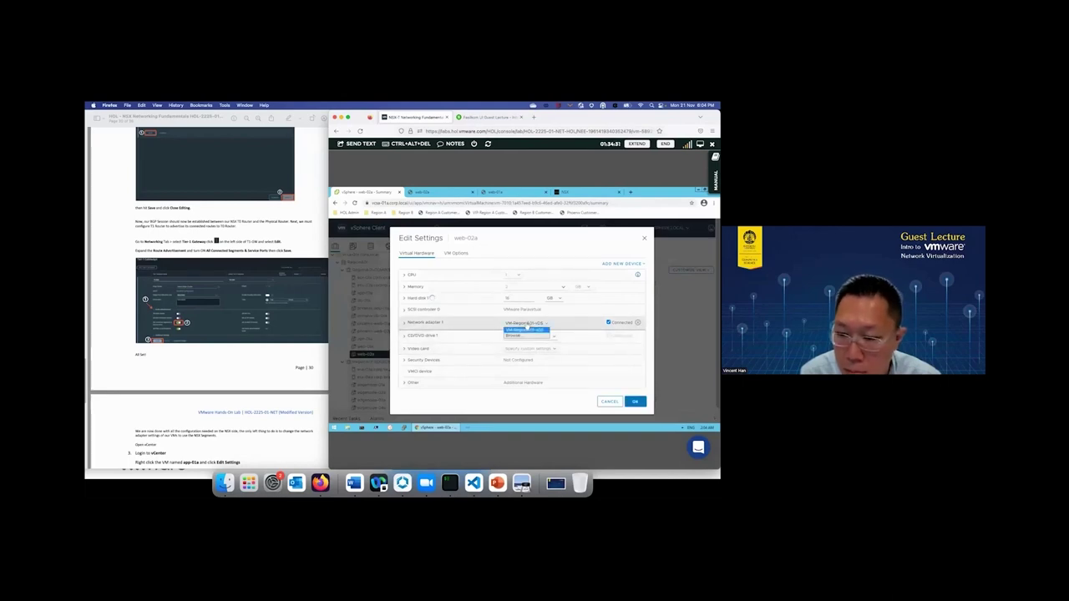
left_click(516, 336)
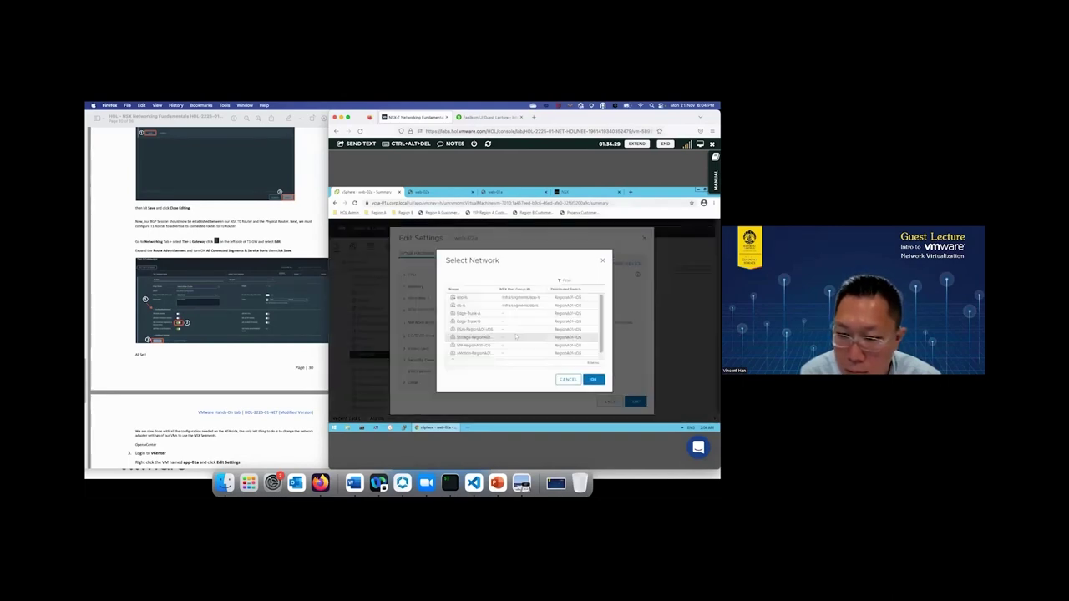
scroll(493, 326, "down", 1)
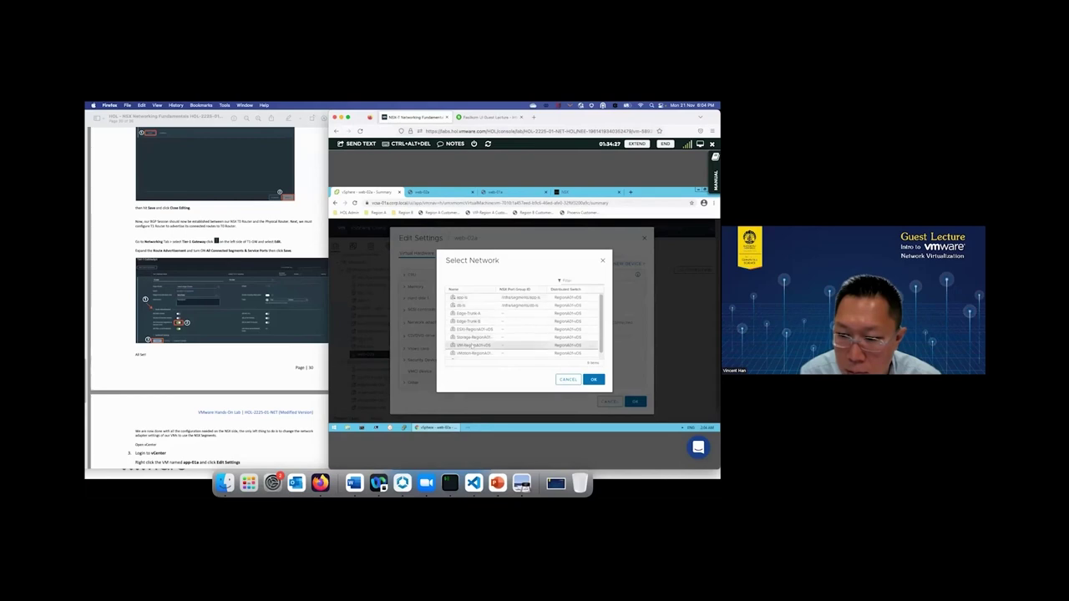
left_click(470, 355)
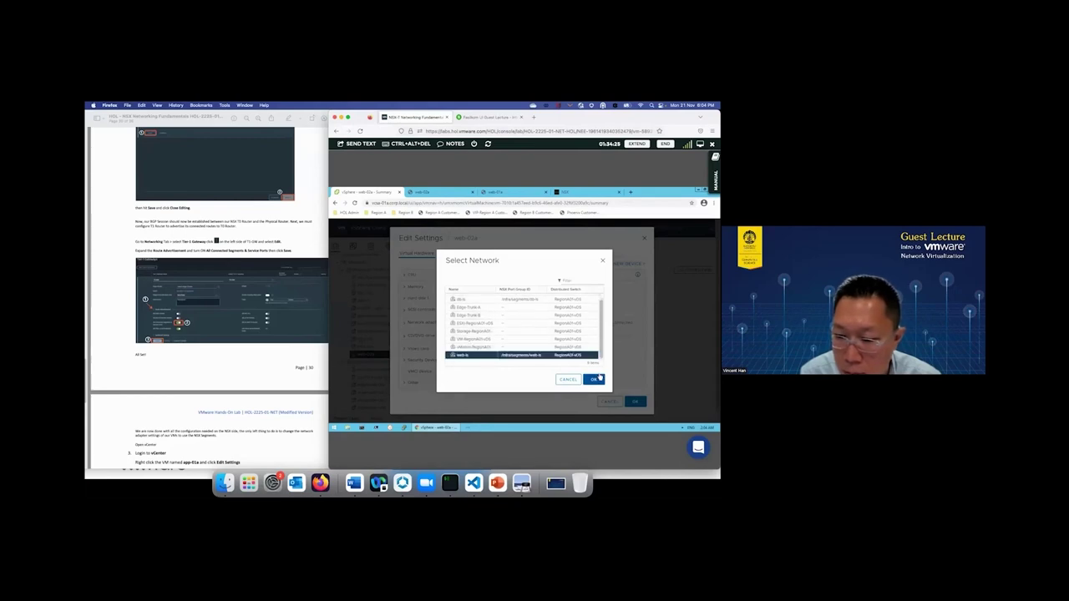
left_click(596, 379)
left_click(634, 402)
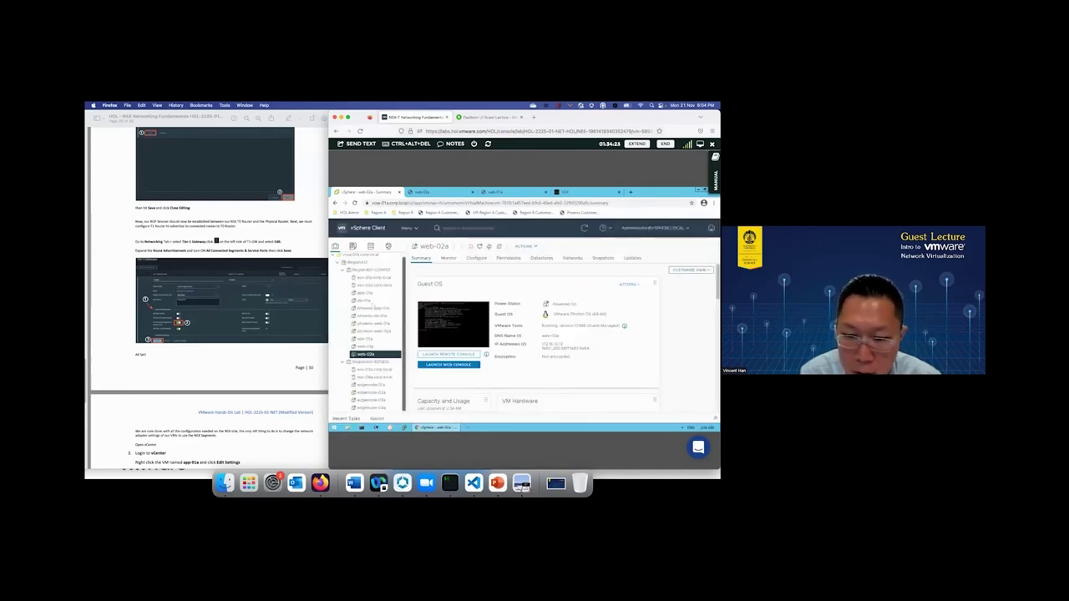
- Connect network adapter 1 of the app-01a virtual machine to the app-ls segment and save its settings
left_click(365, 293)
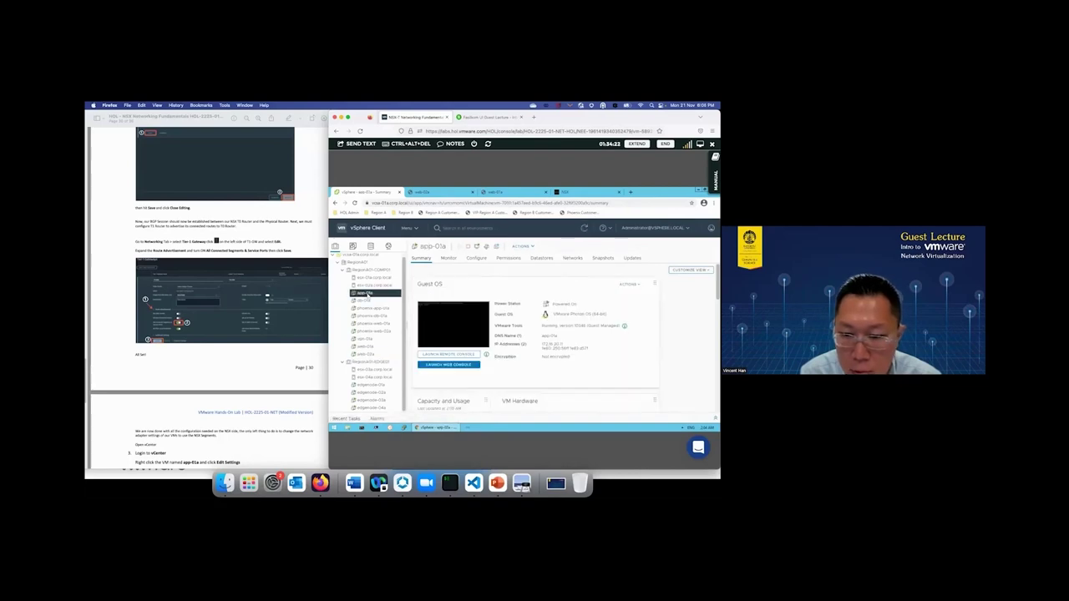
right_click(367, 294)
left_click(405, 355)
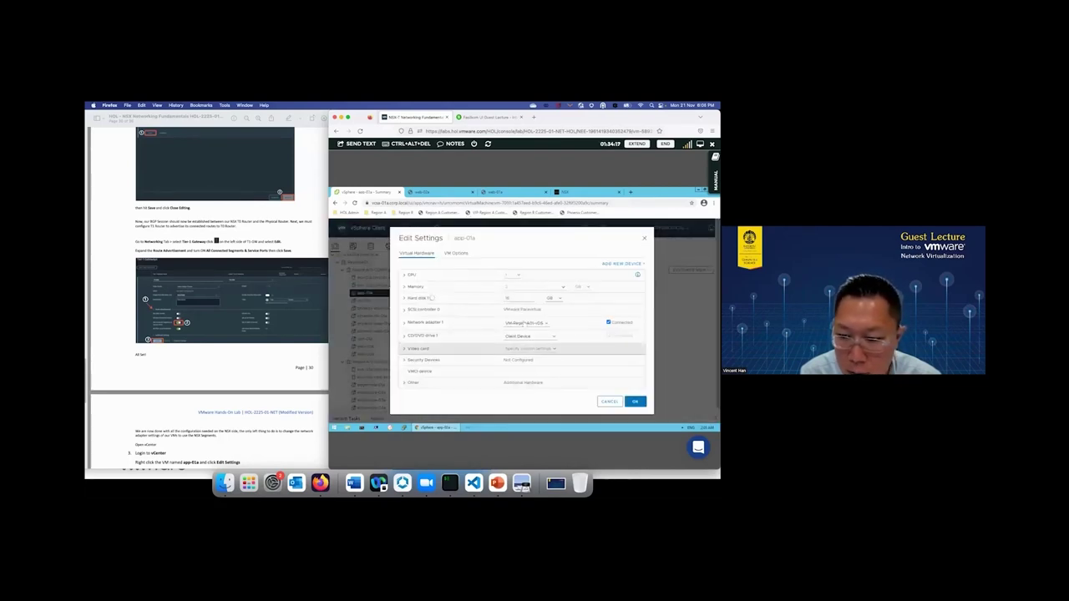
left_click(526, 323)
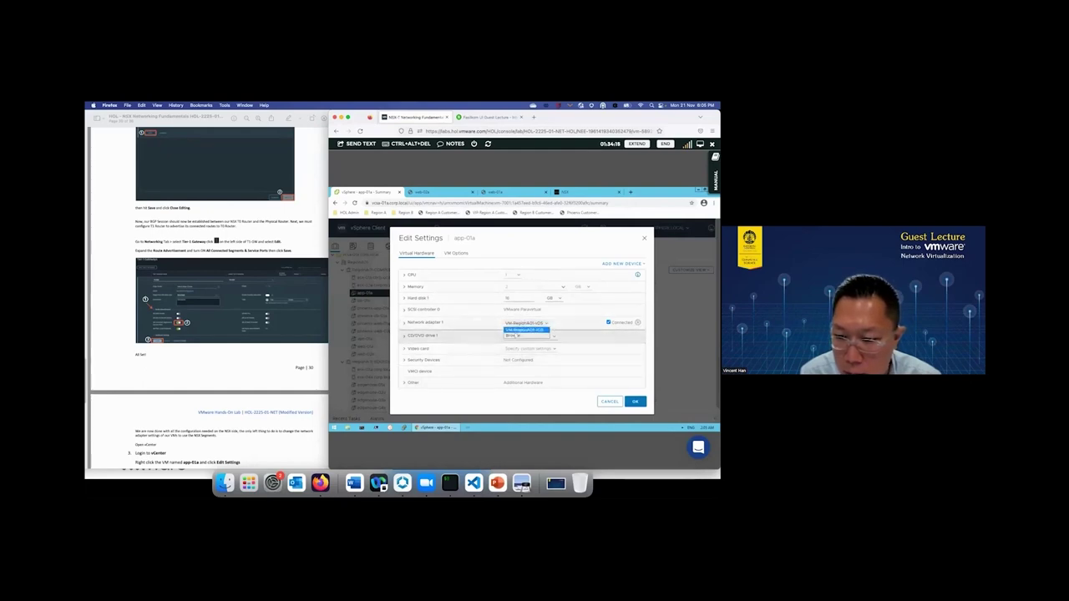
left_click(524, 329)
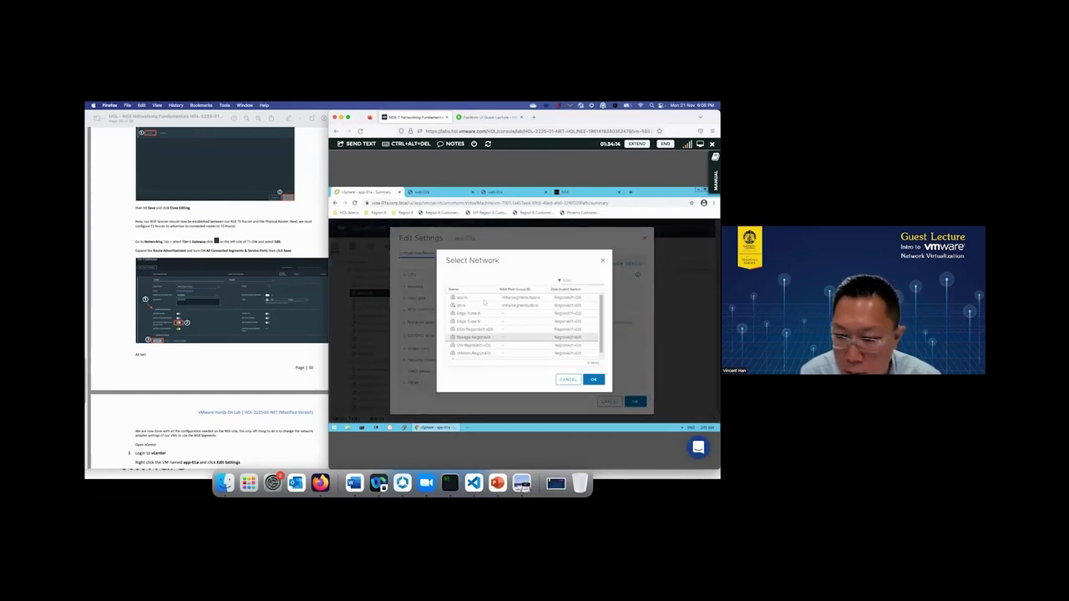
left_click(468, 297)
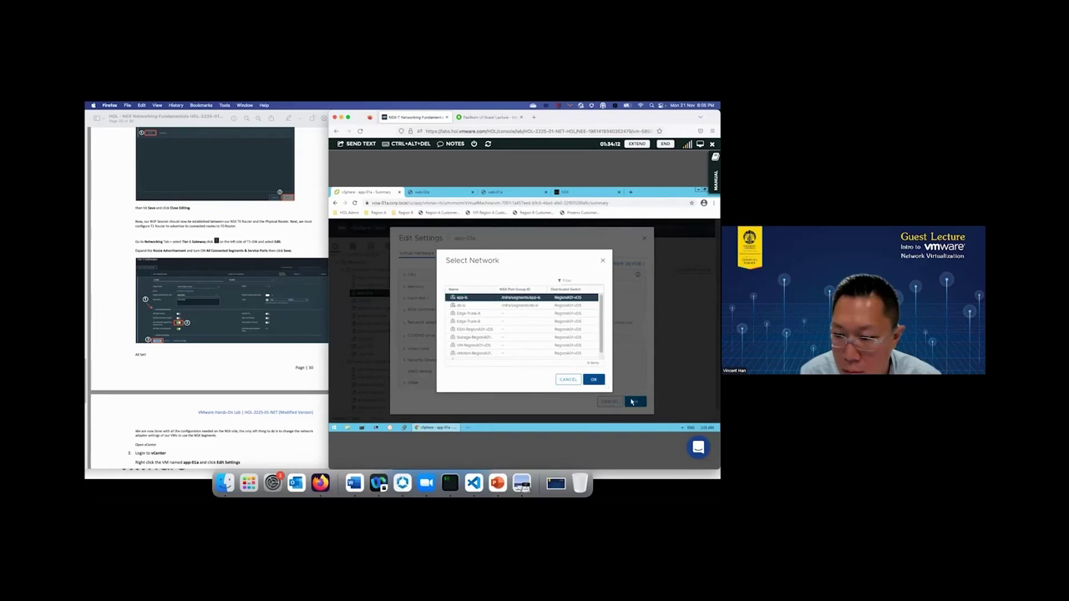
left_click(593, 380)
left_click(635, 402)
- Connect network adapter 1 of the db-01a virtual machine to the db-ls segment and save its settings
left_click(364, 300)
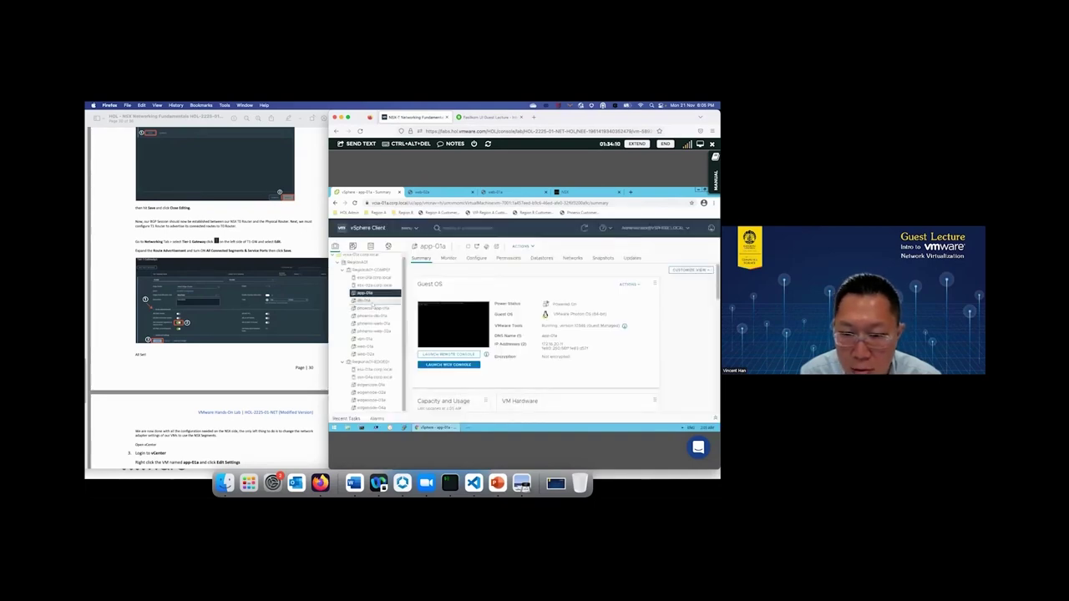
right_click(364, 300)
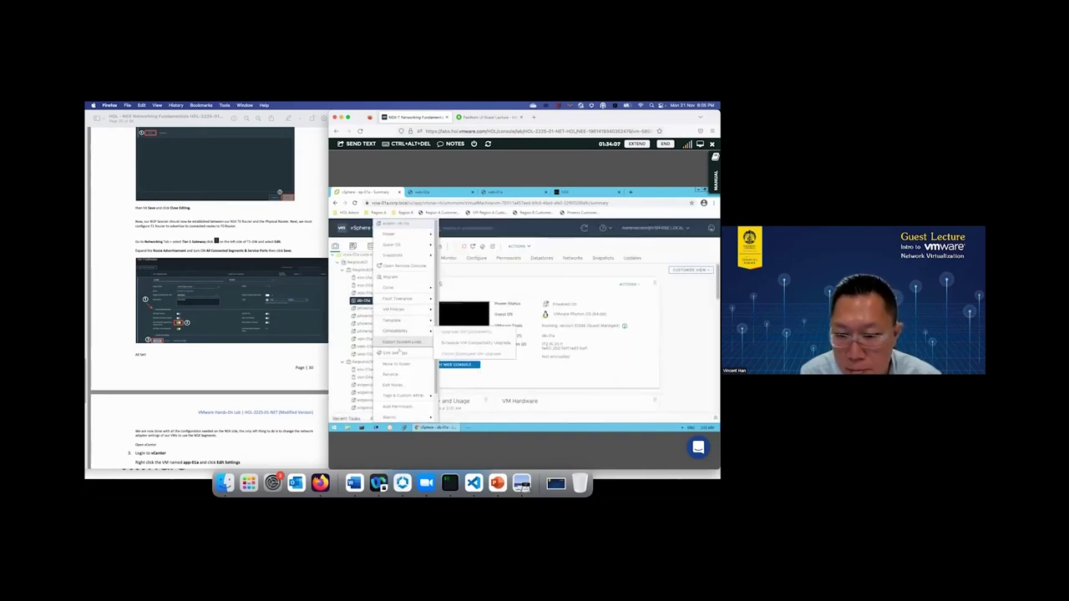
left_click(411, 355)
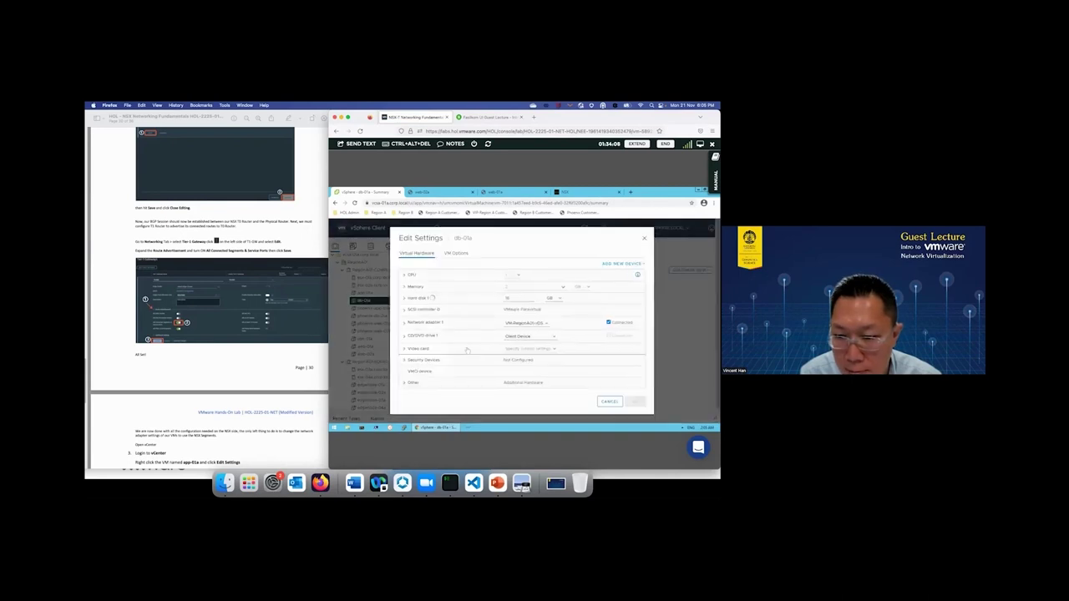
left_click(530, 323)
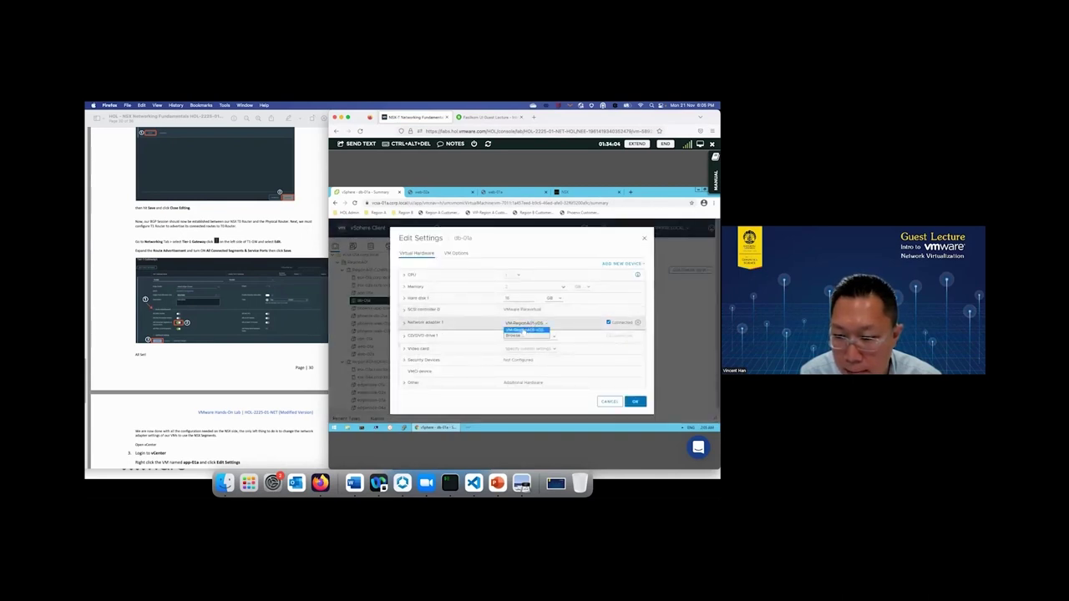
left_click(512, 335)
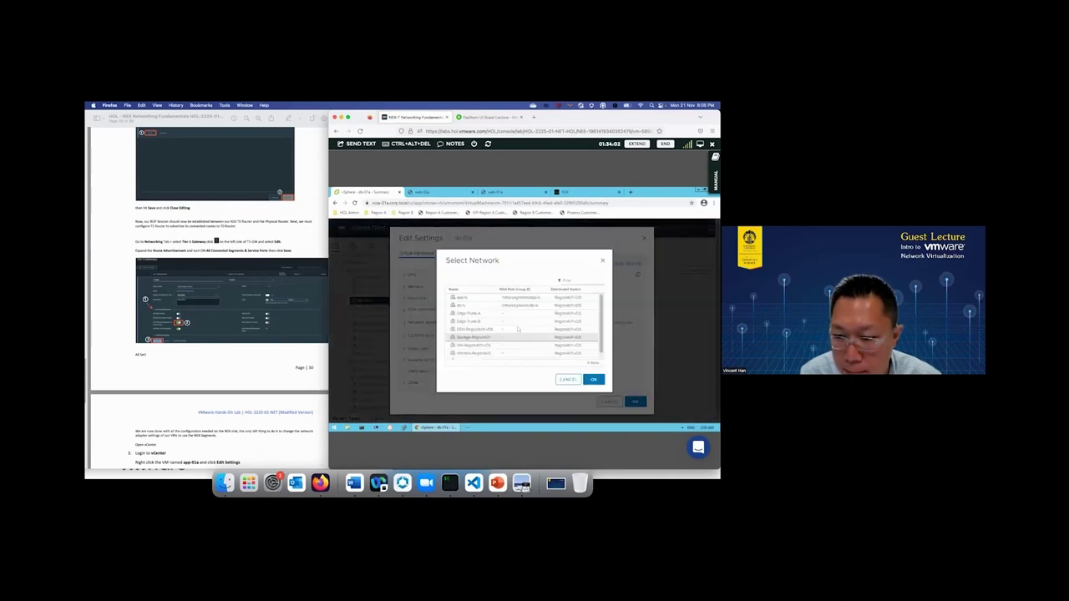
left_click(468, 306)
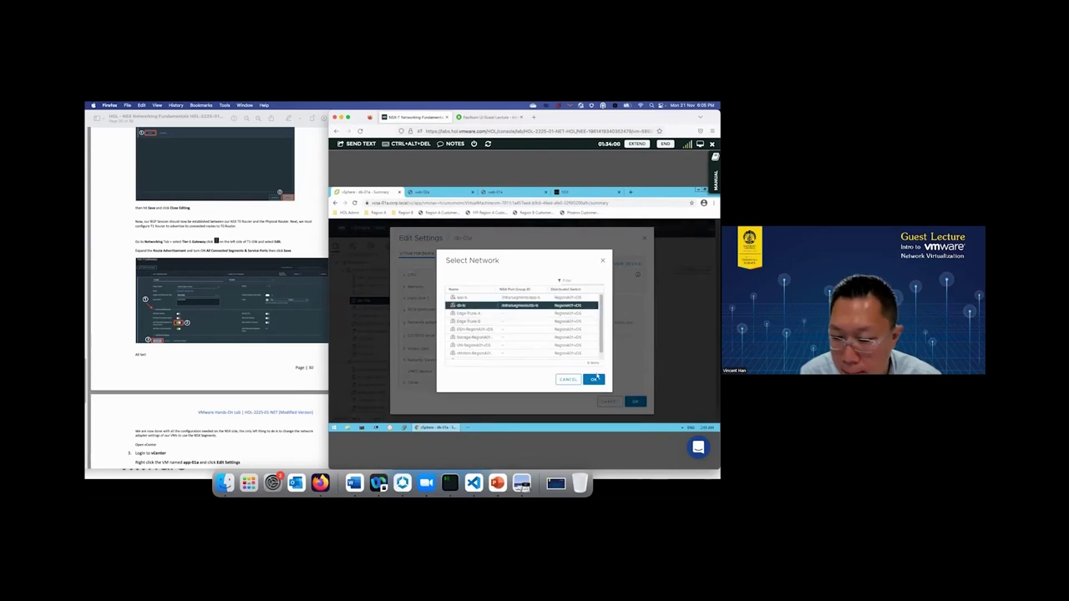
left_click(595, 379)
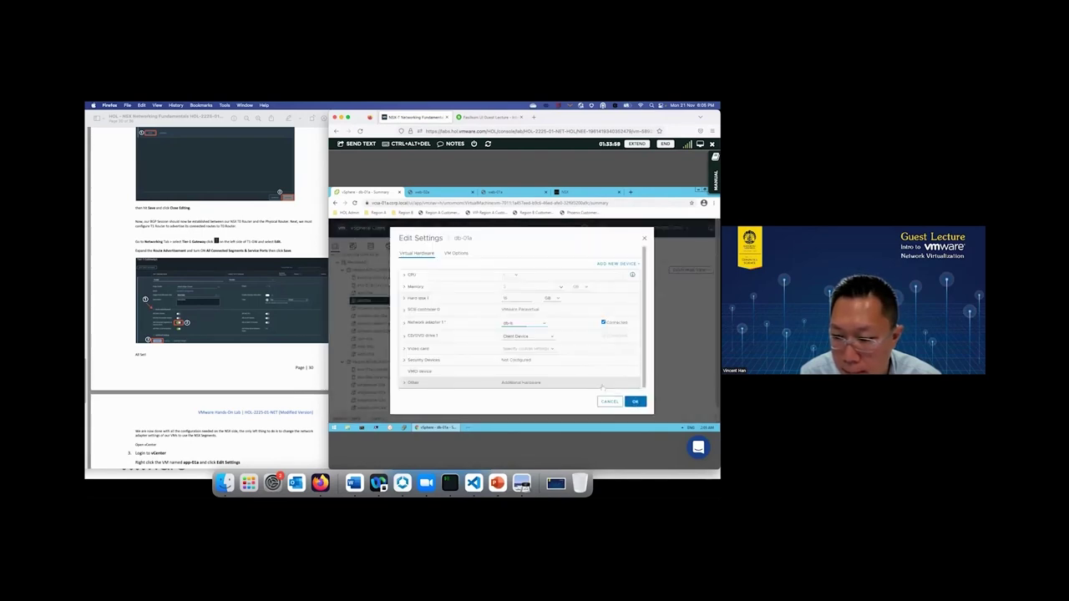
left_click(634, 401)
- Read the verification section of the lab guide and open the Region A Customer DB App bookmark in a new browser tab
scroll(250, 385, "down", 5)
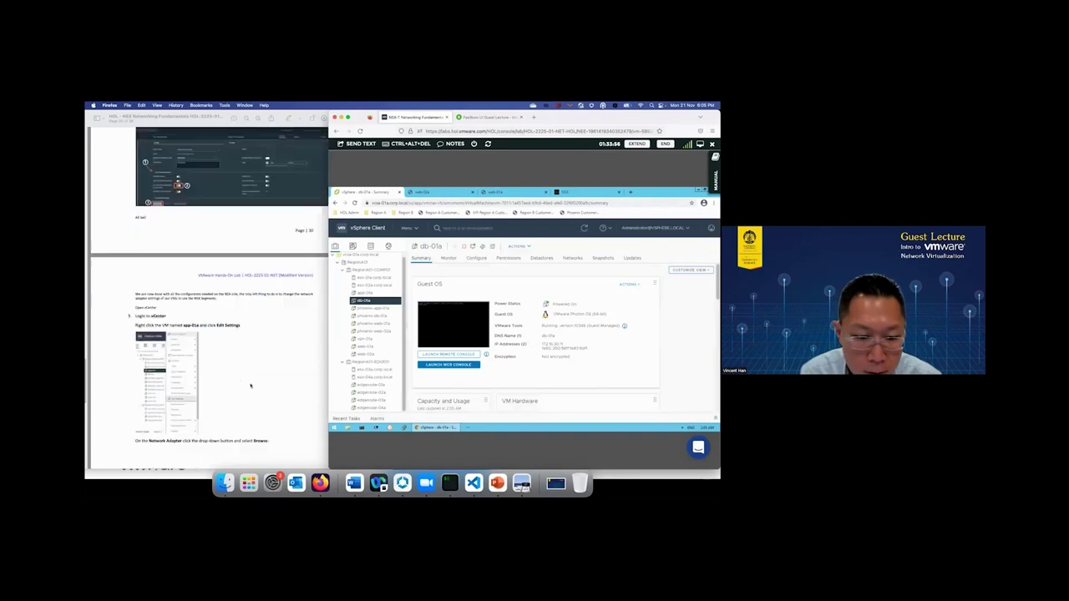
scroll(251, 385, "down", 10)
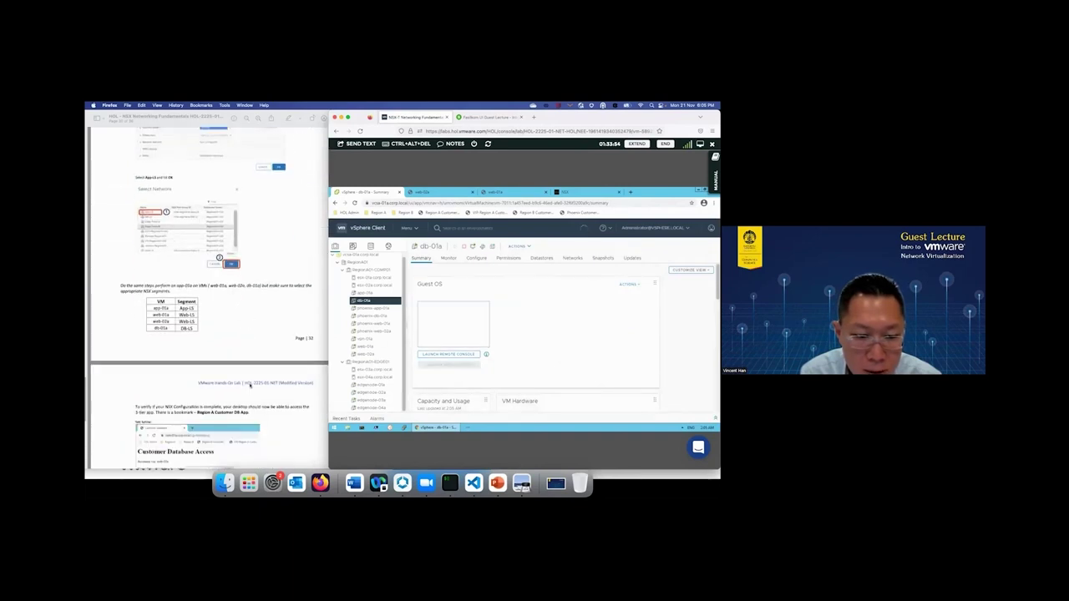
scroll(250, 385, "down", 3)
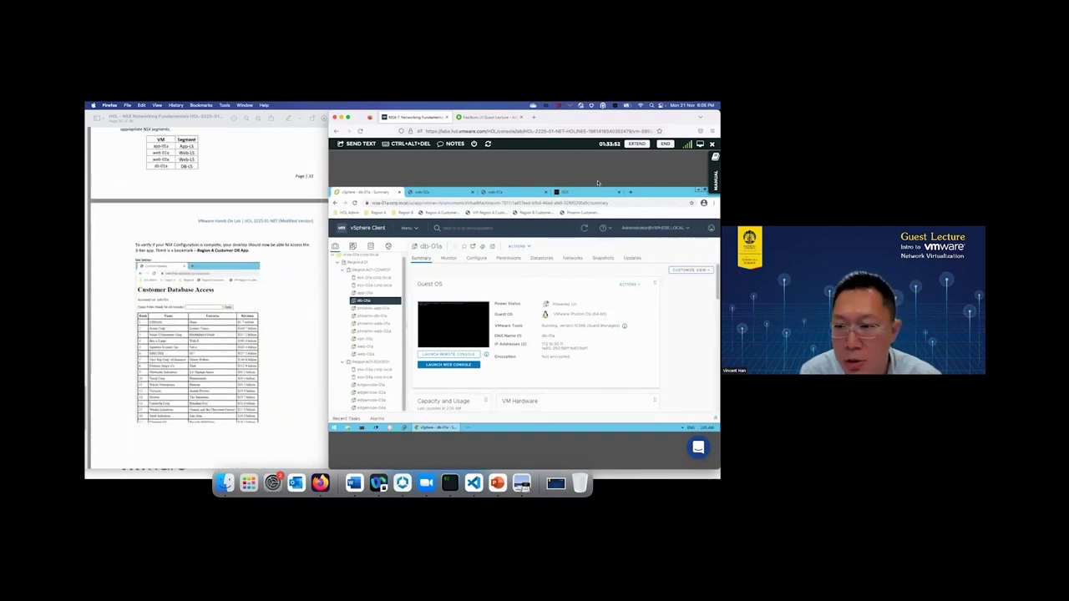
left_click(630, 193)
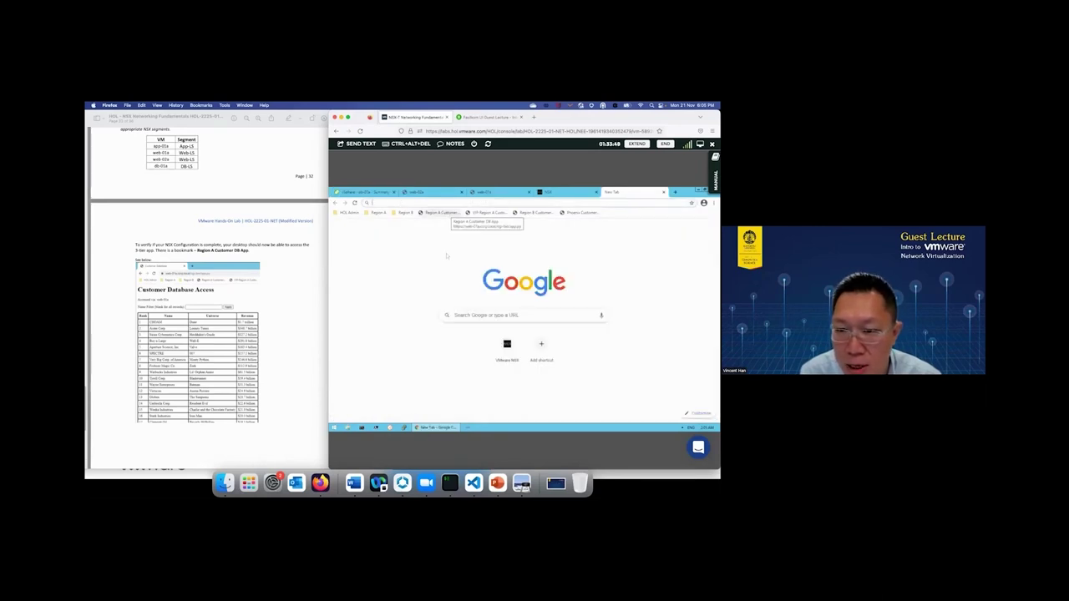
left_click(441, 212)
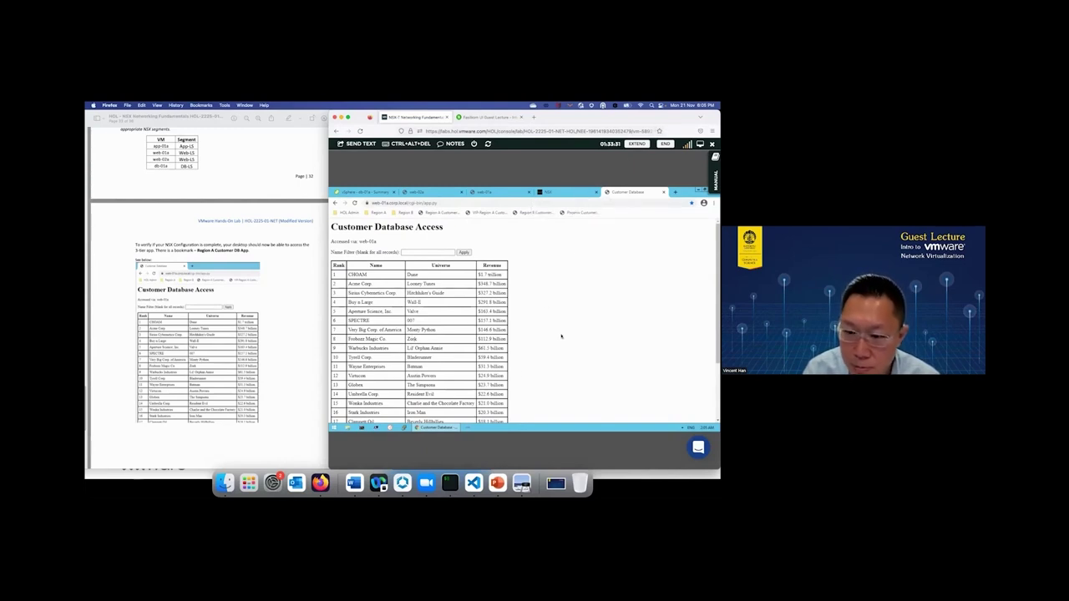
- Switch to the Command Prompt on the lab desktop, ping 172.16.10.11 and stop the ping after a few replies
scroll(243, 417, "down", 8)
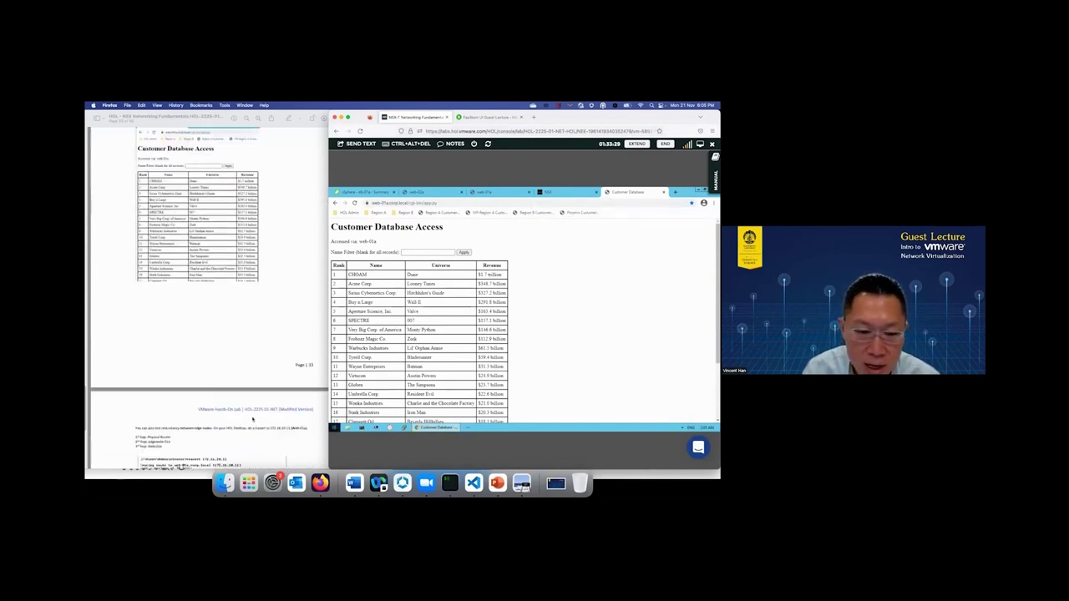
left_click(365, 429)
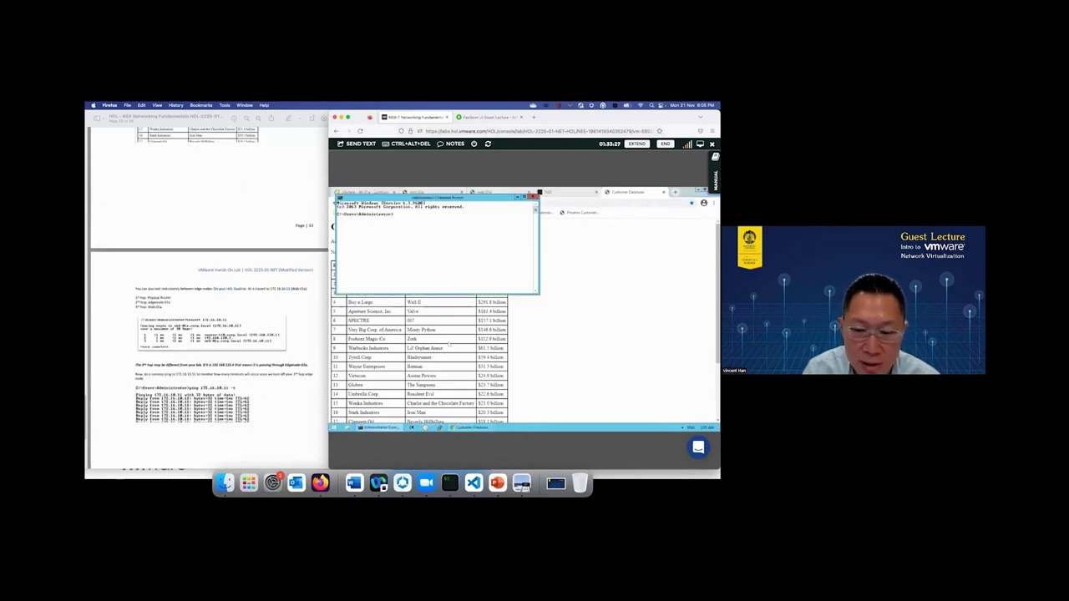
left_click_drag(435, 198, 472, 267)
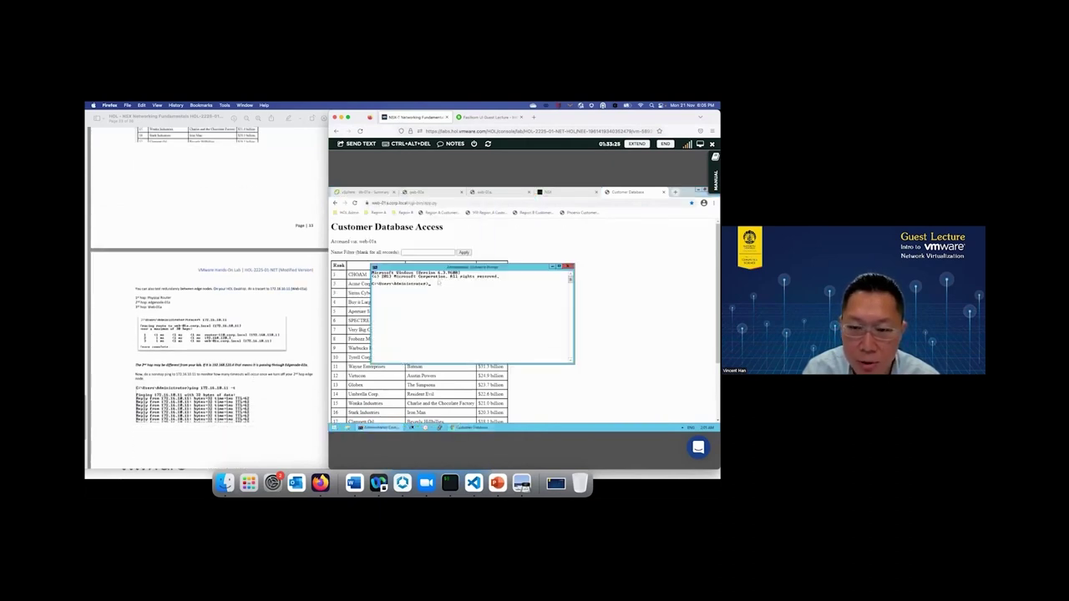
type("ping")
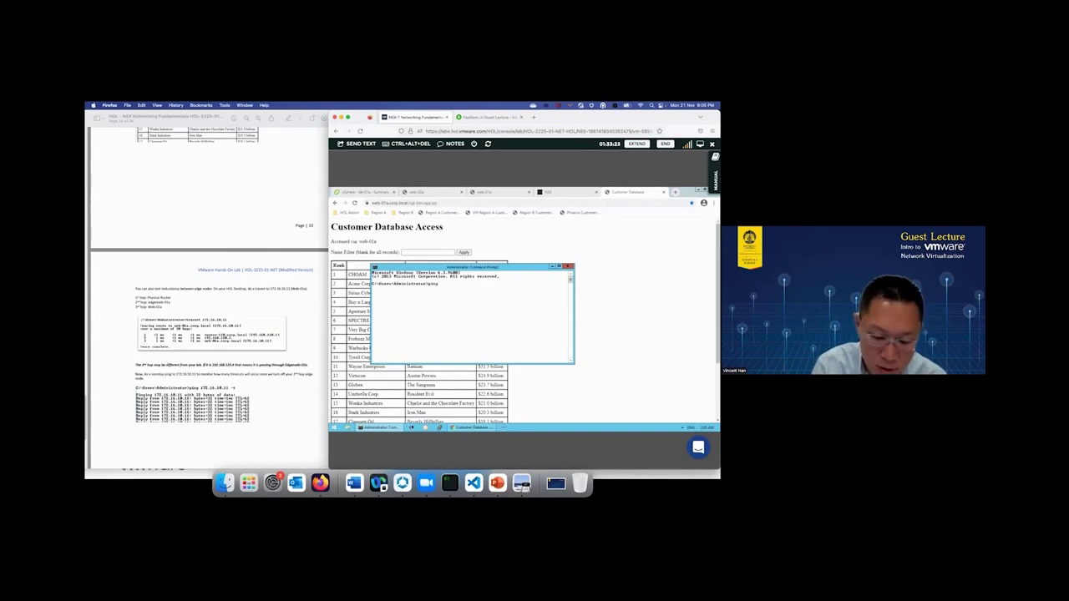
type(" 172.16.10")
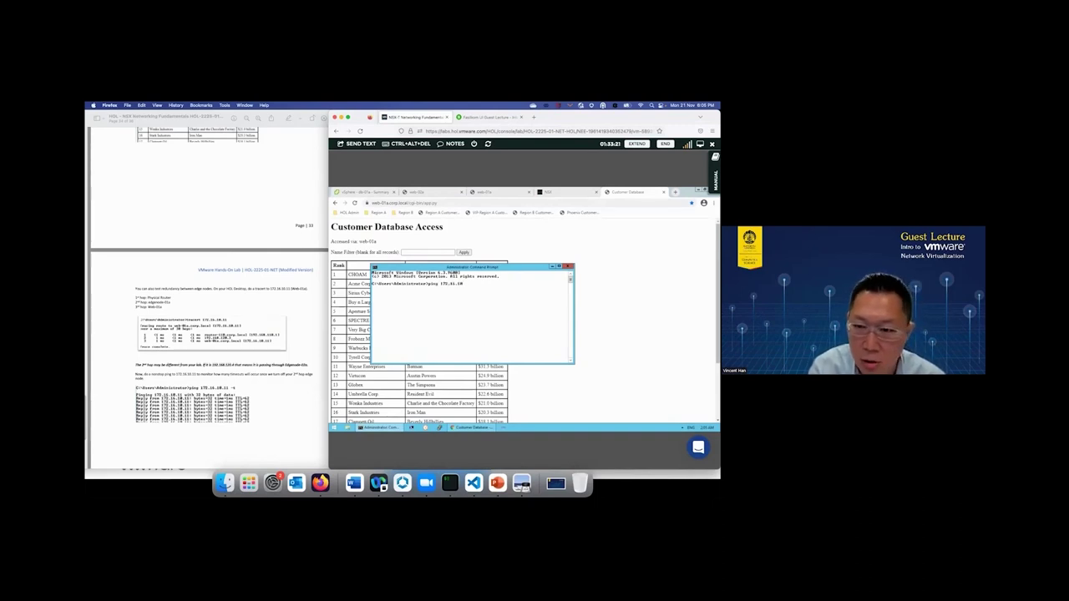
type(".11")
key("Return")
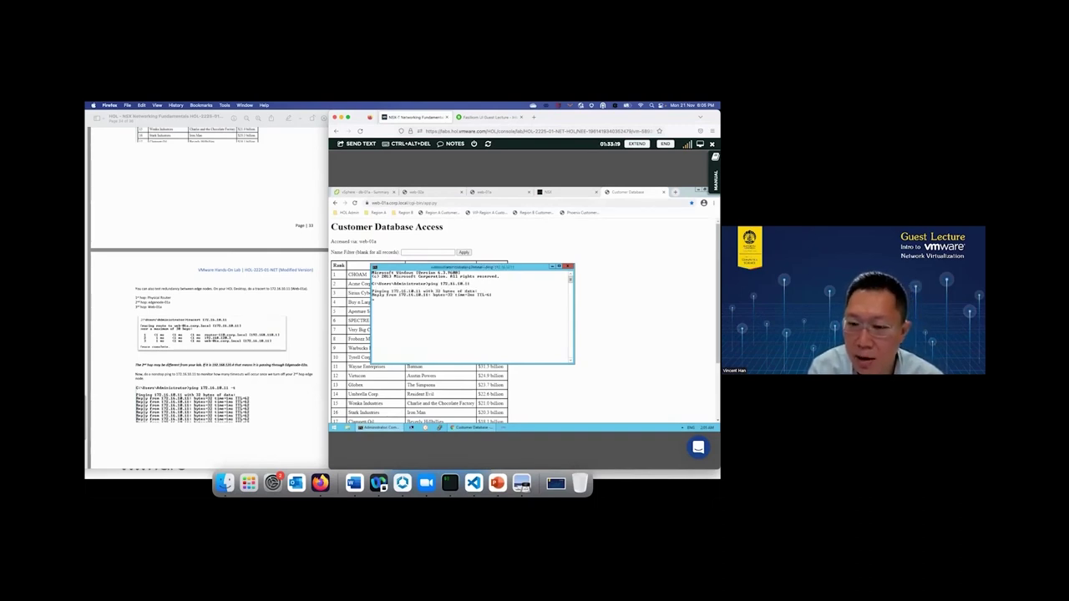
key("ctrl+c")
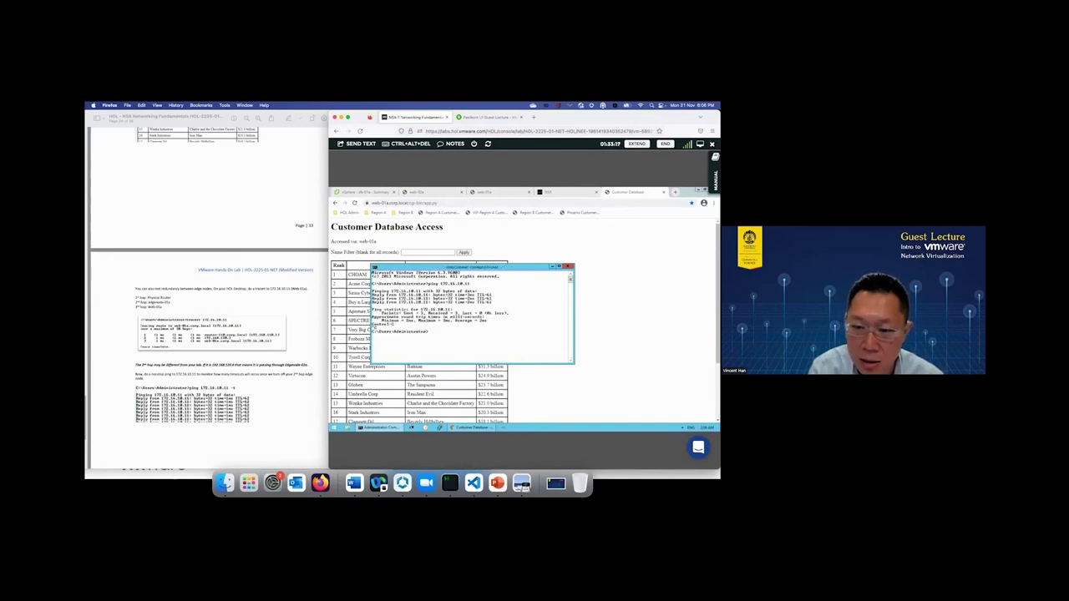
- Trace the route to 172.16.10.11 from the Command Prompt and stop the trace once the second hop is listed
type("tra")
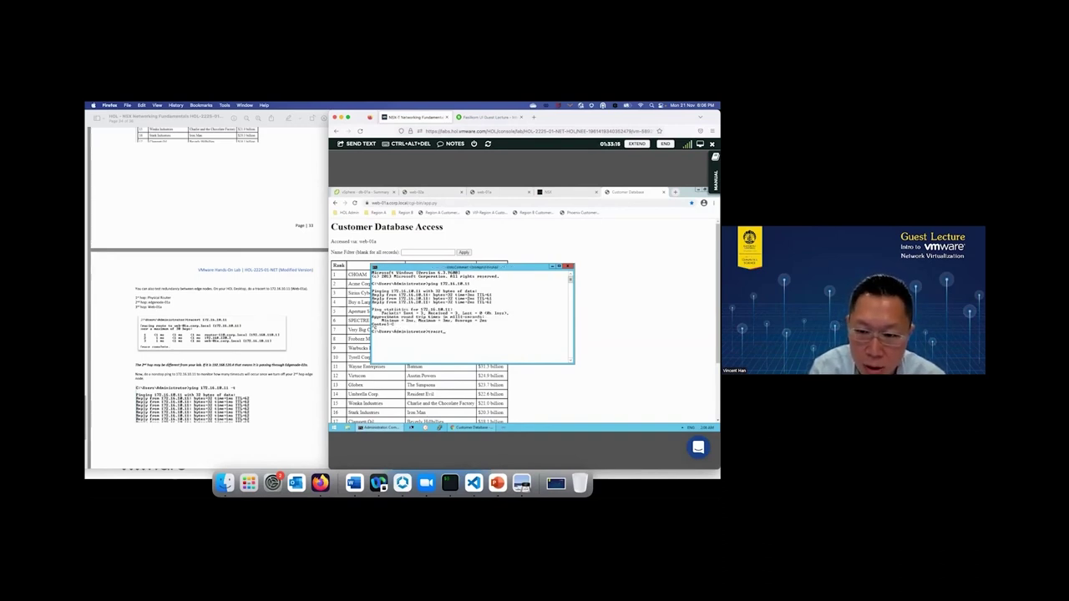
type("cert")
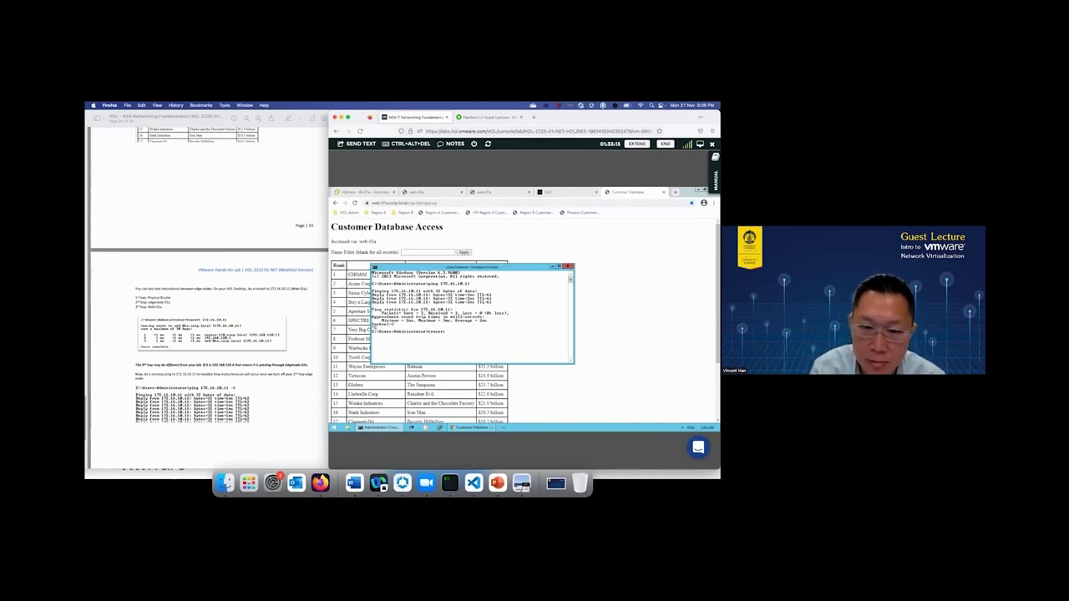
key("ctrl+alt+Return")
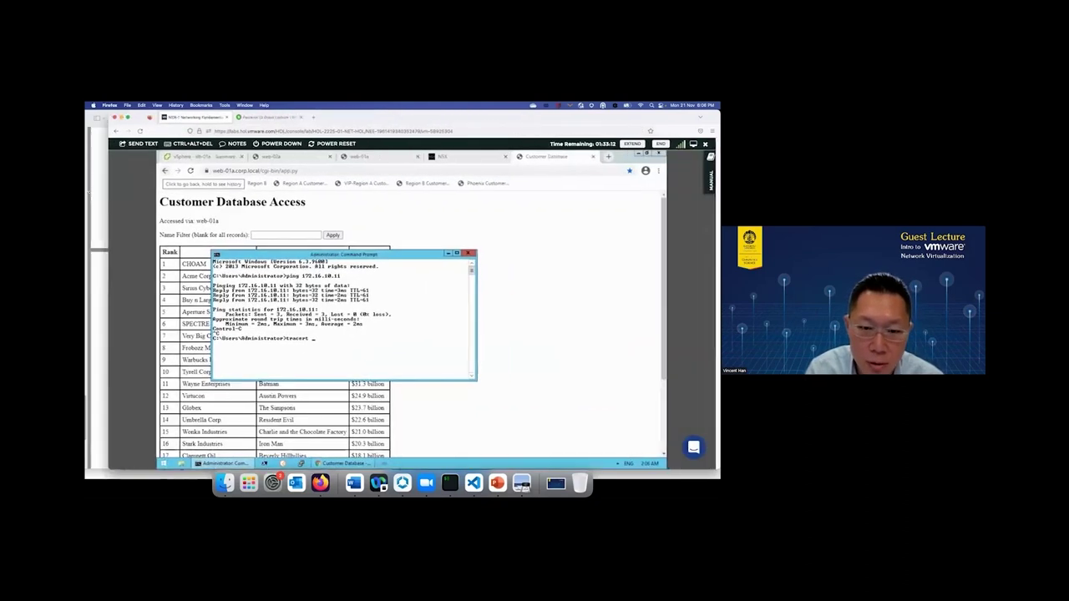
type("17")
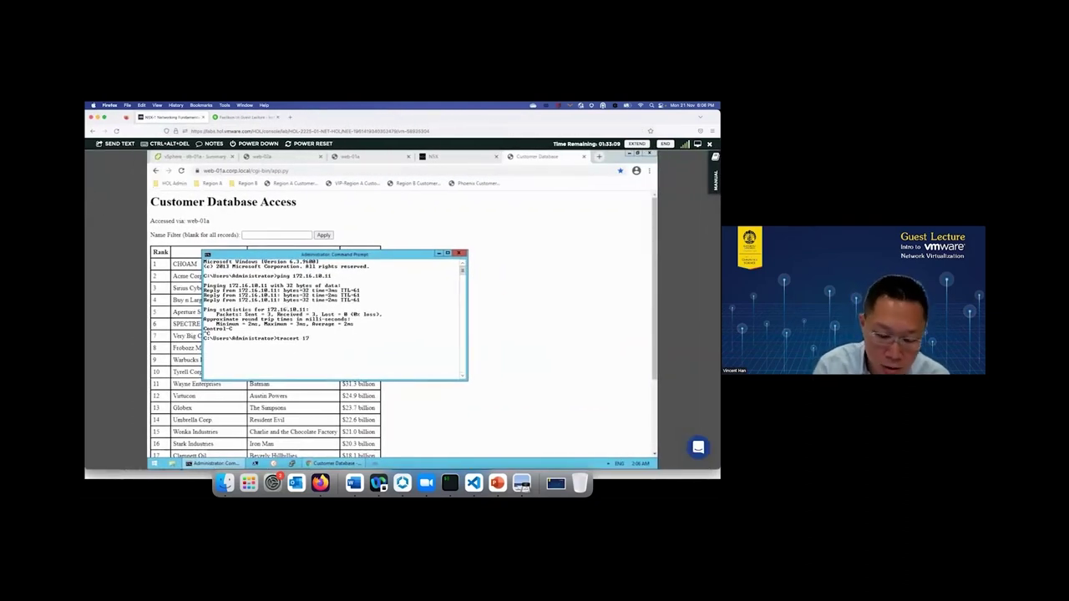
type("2.16.10.11")
key("Return")
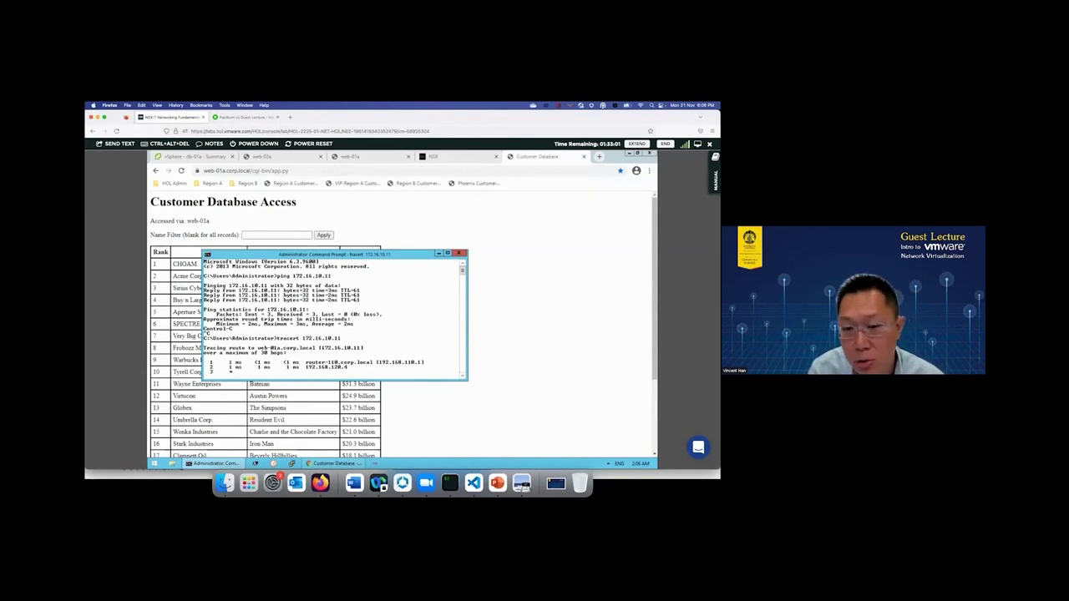
key("ctrl+c")
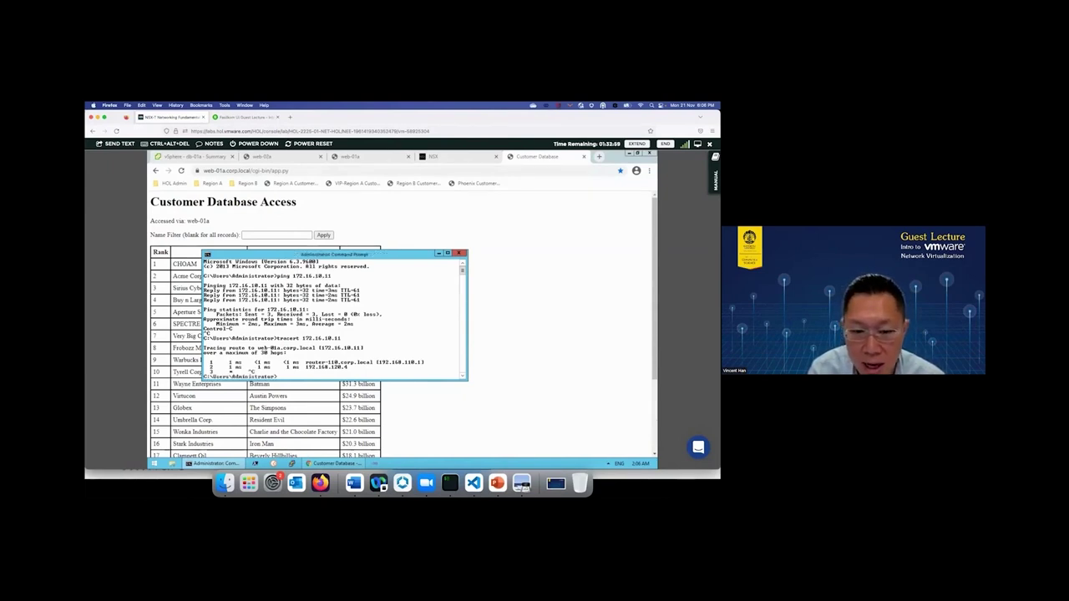
- Start a continuous ping to 172.16.10.11 with the -t option
key("Up")
key("Up")
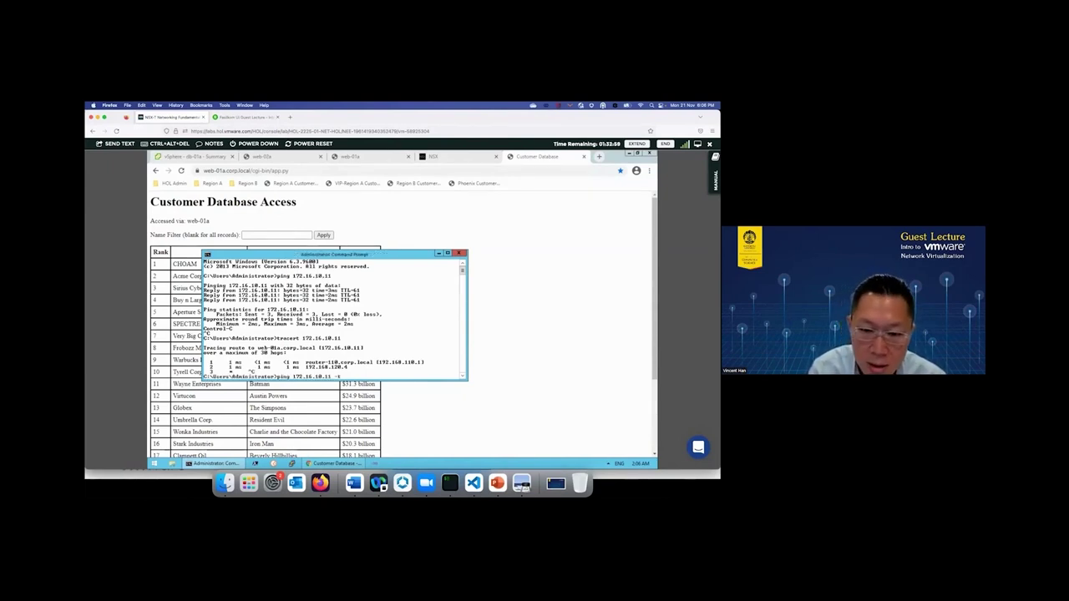
key("Return")
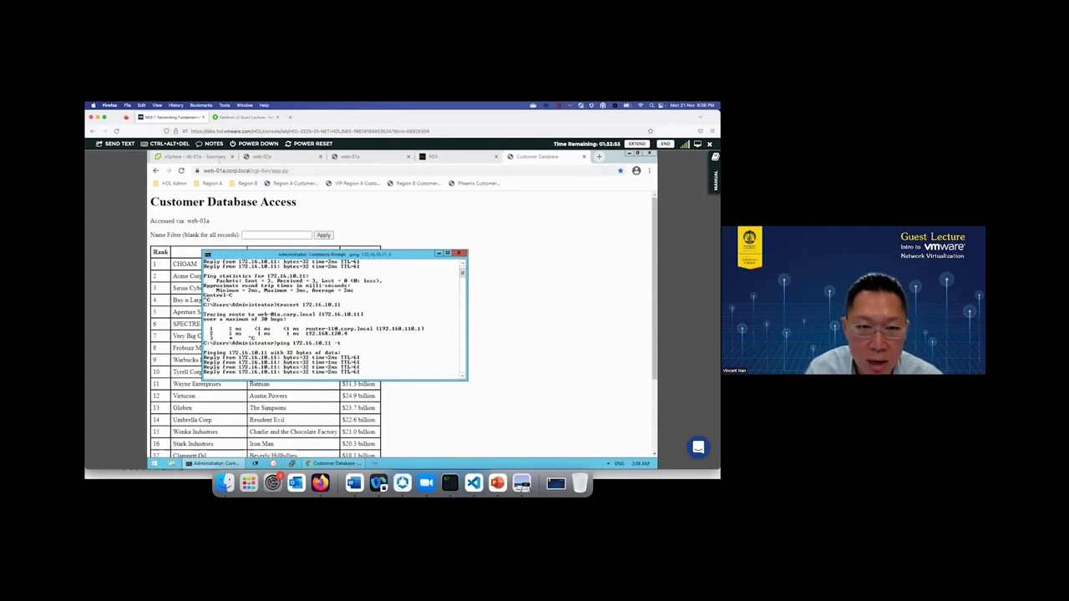
- Power off the edgenode-02a virtual machine in the vSphere Client and confirm the power-off
left_click(188, 156)
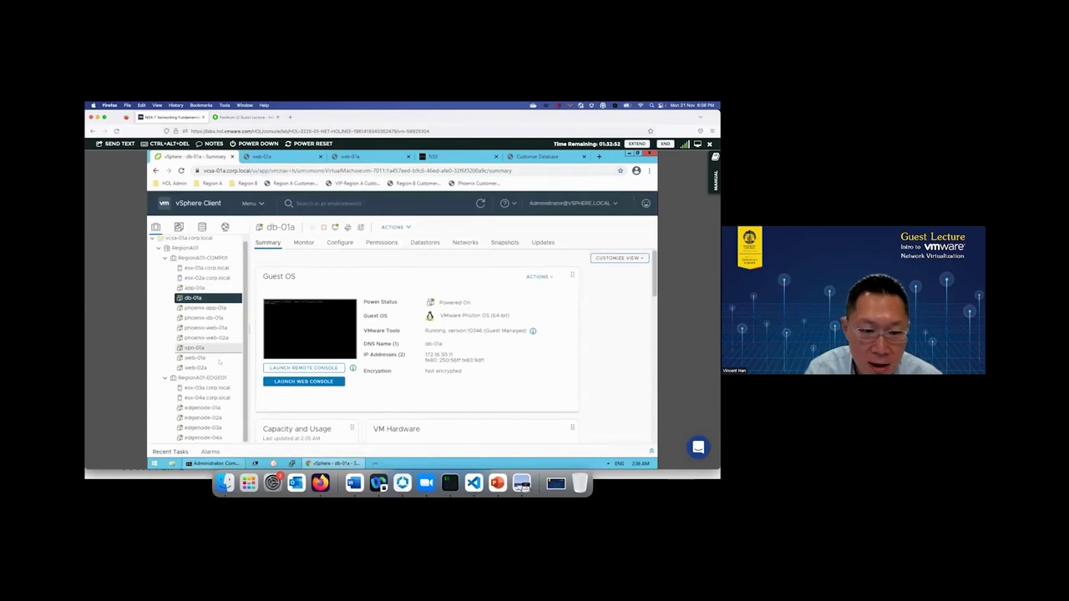
left_click(201, 418)
right_click(211, 418)
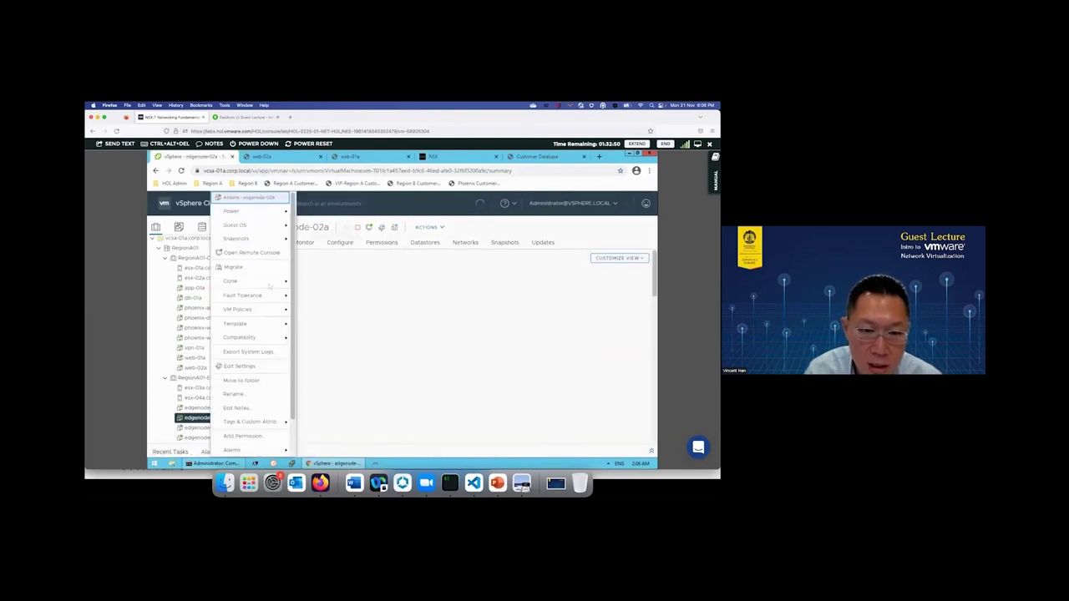
mouse_move(272, 213)
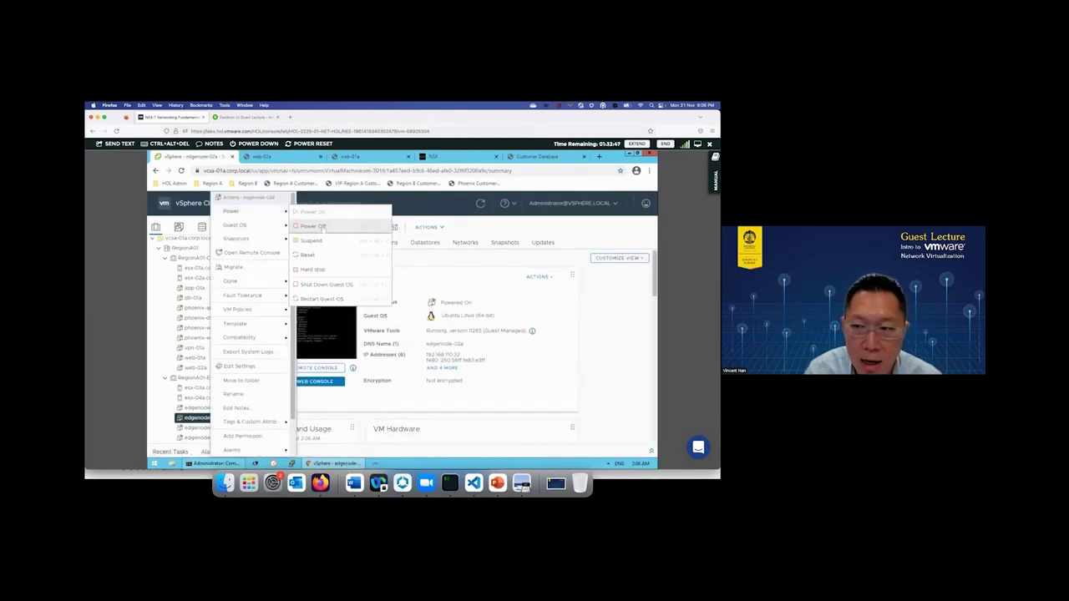
left_click(321, 226)
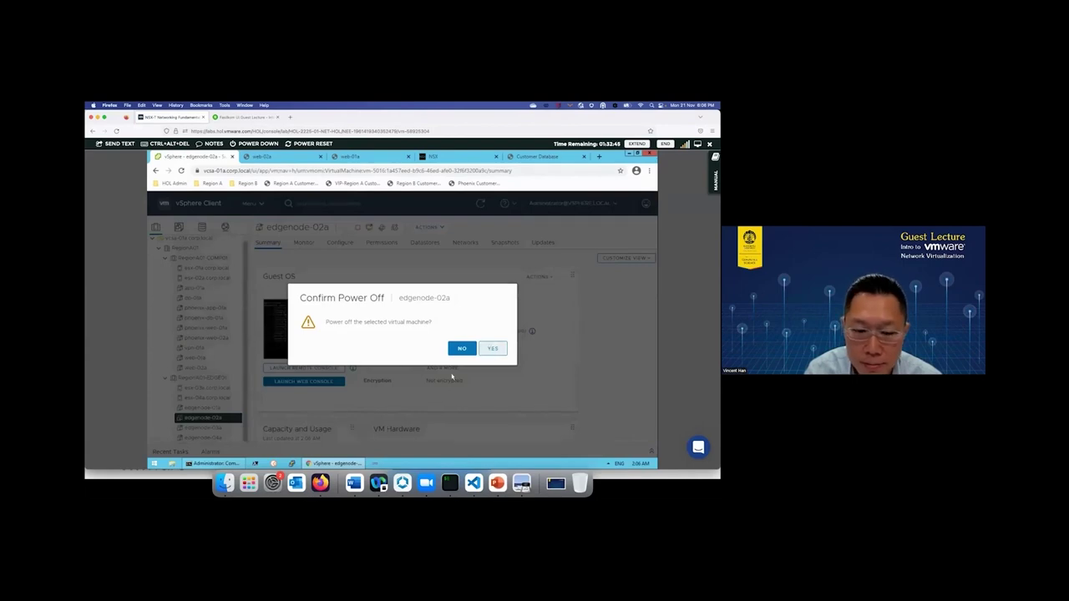
left_click(492, 348)
- Return to the Command Prompt to check the continuous ping for timeouts, and stop it
left_click(233, 464)
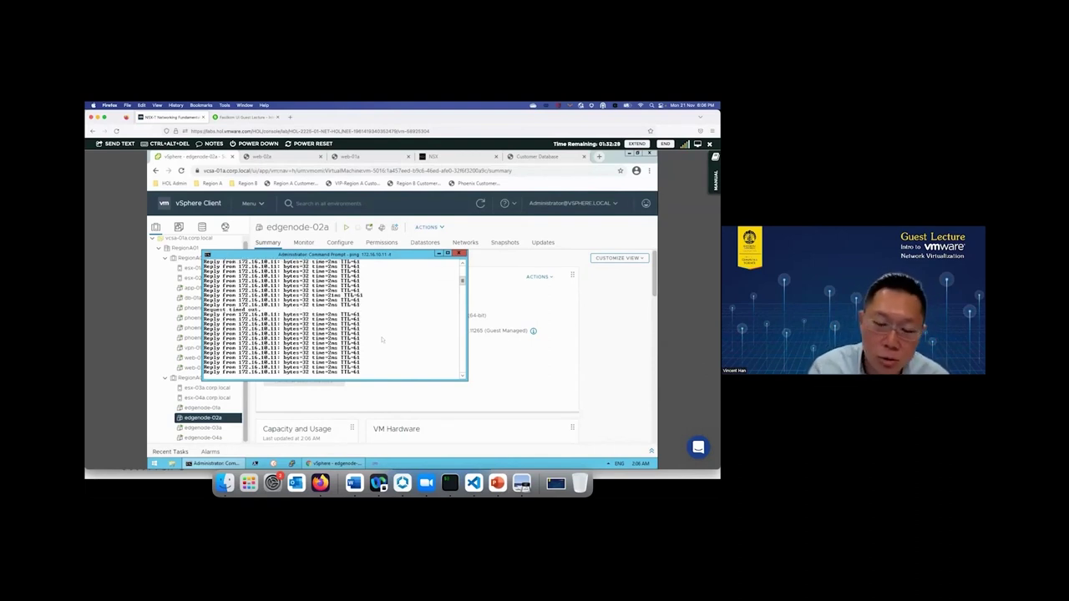
key("ctrl+c")
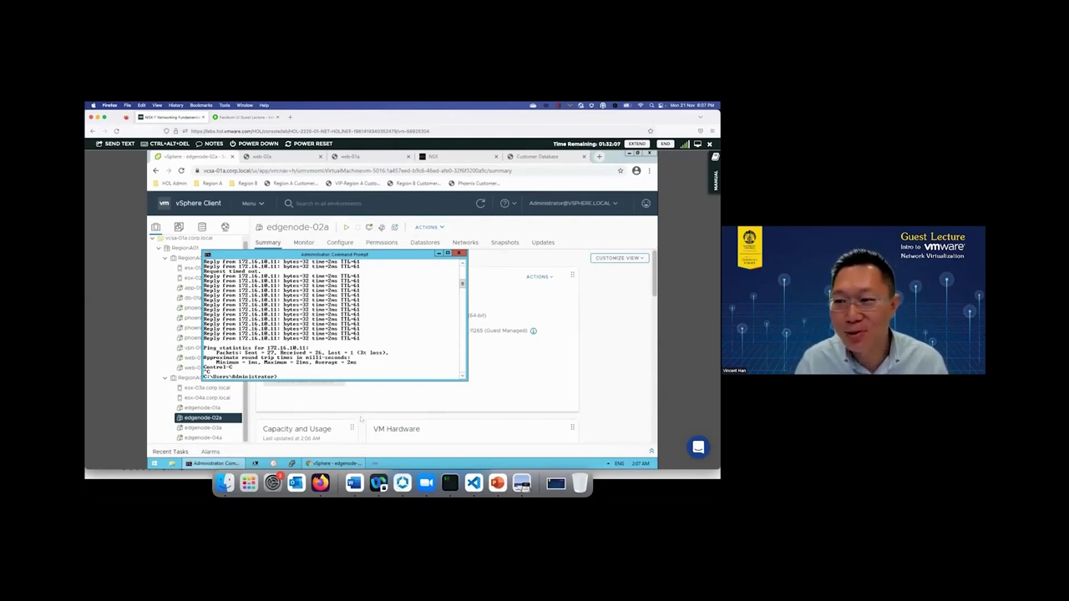
left_click(499, 485)
key("Right")
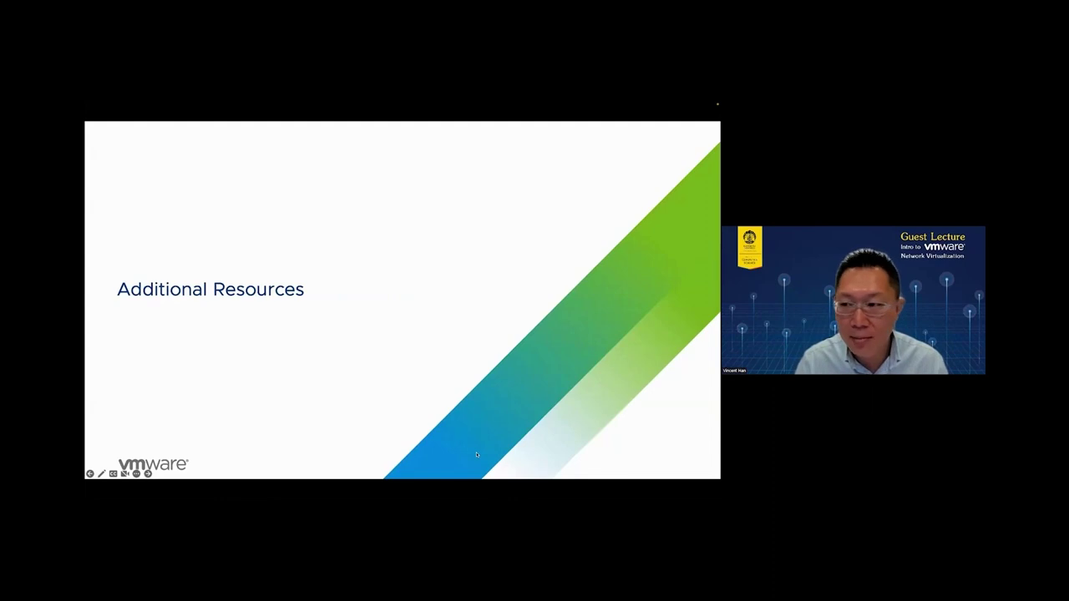
left_click(477, 453)
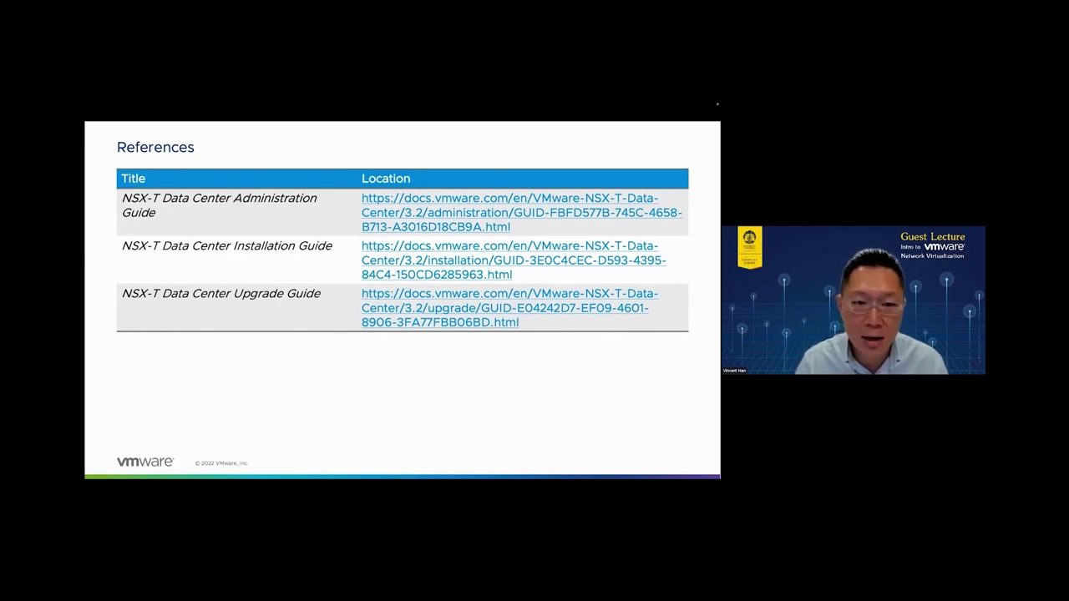
key("Right")
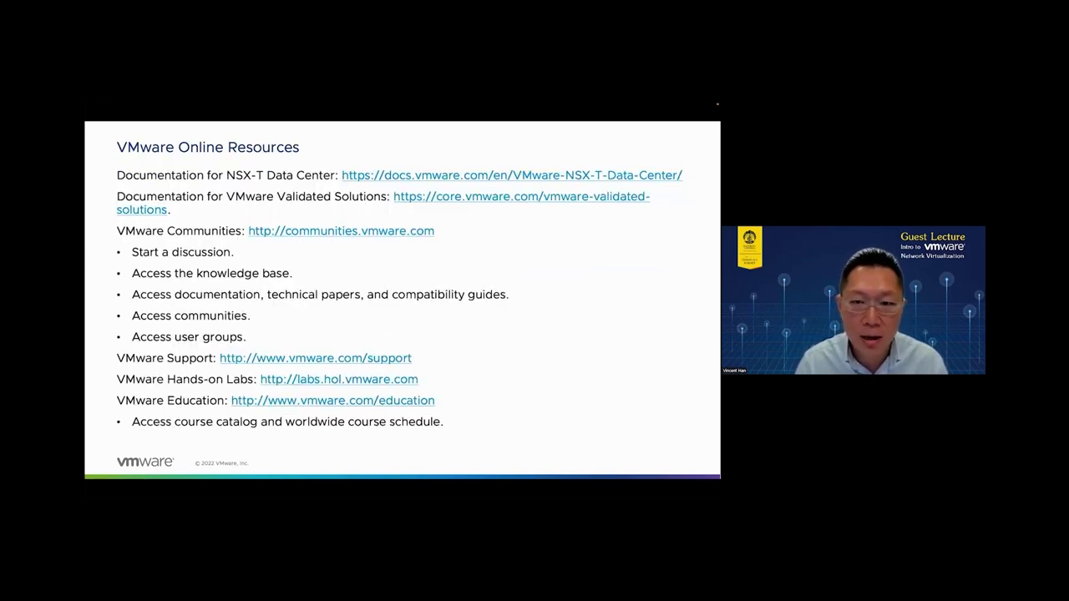